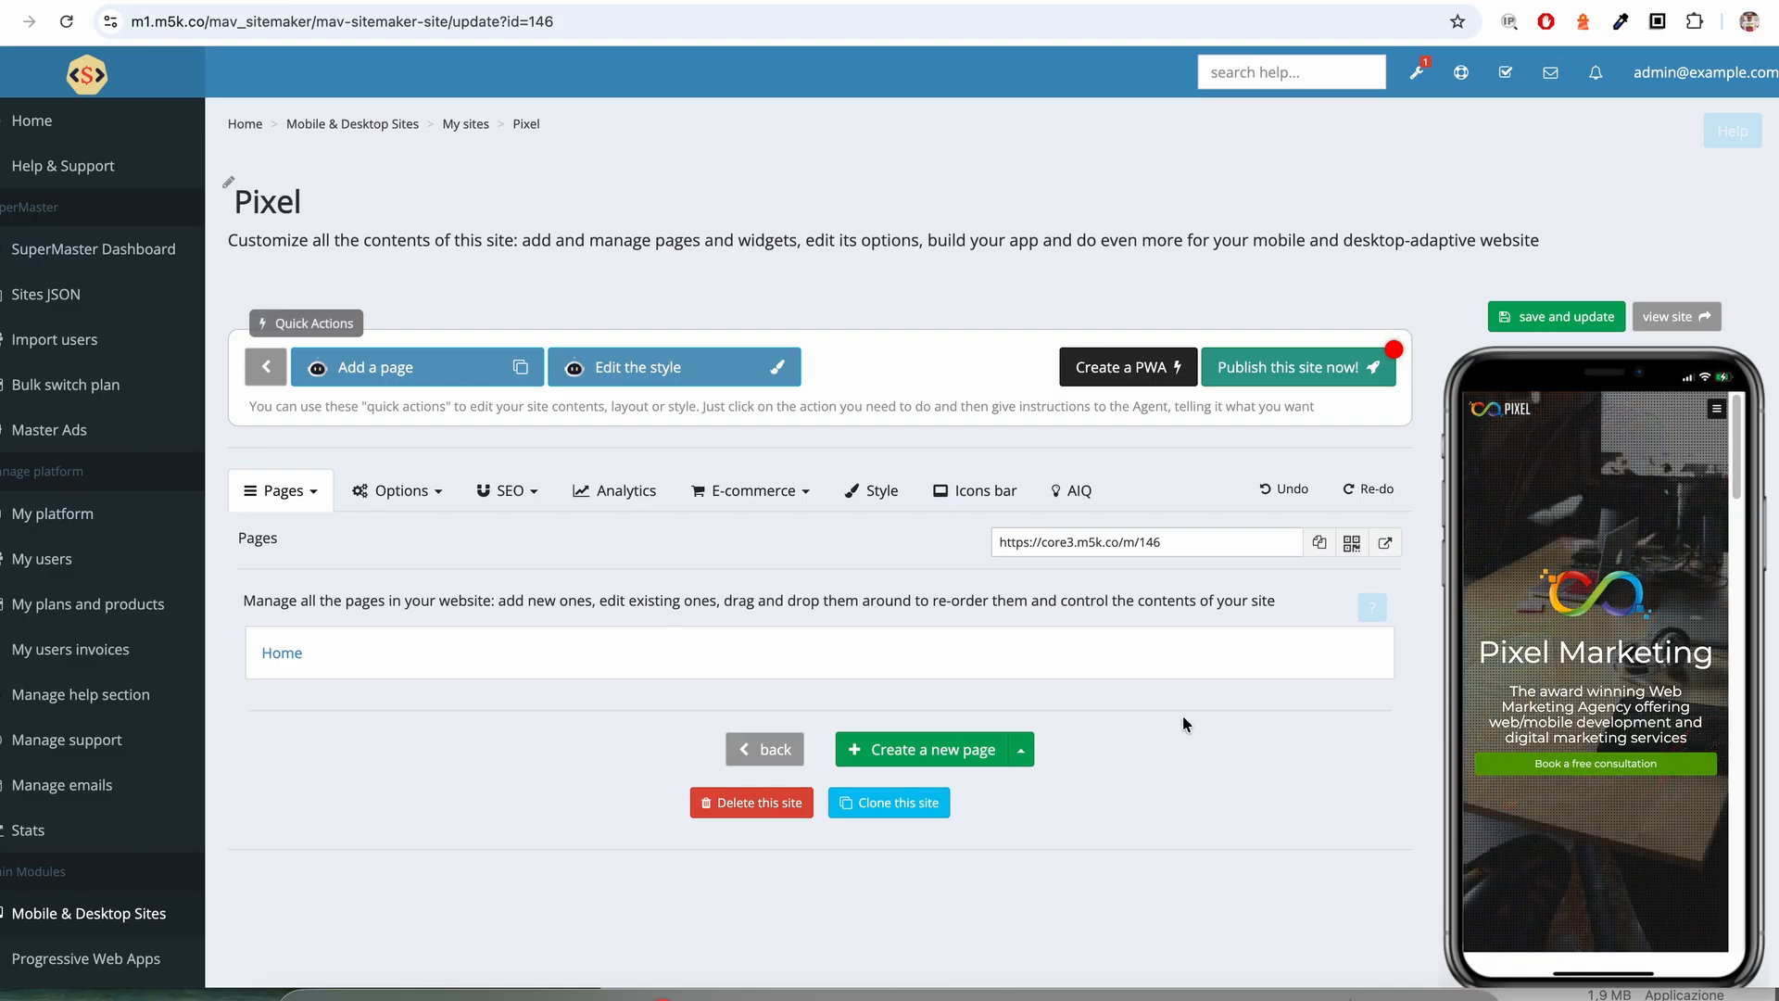
- Create a new page titled "Blog" without a header widget and add a Blog widget to it
click(1017, 754)
click(1053, 710)
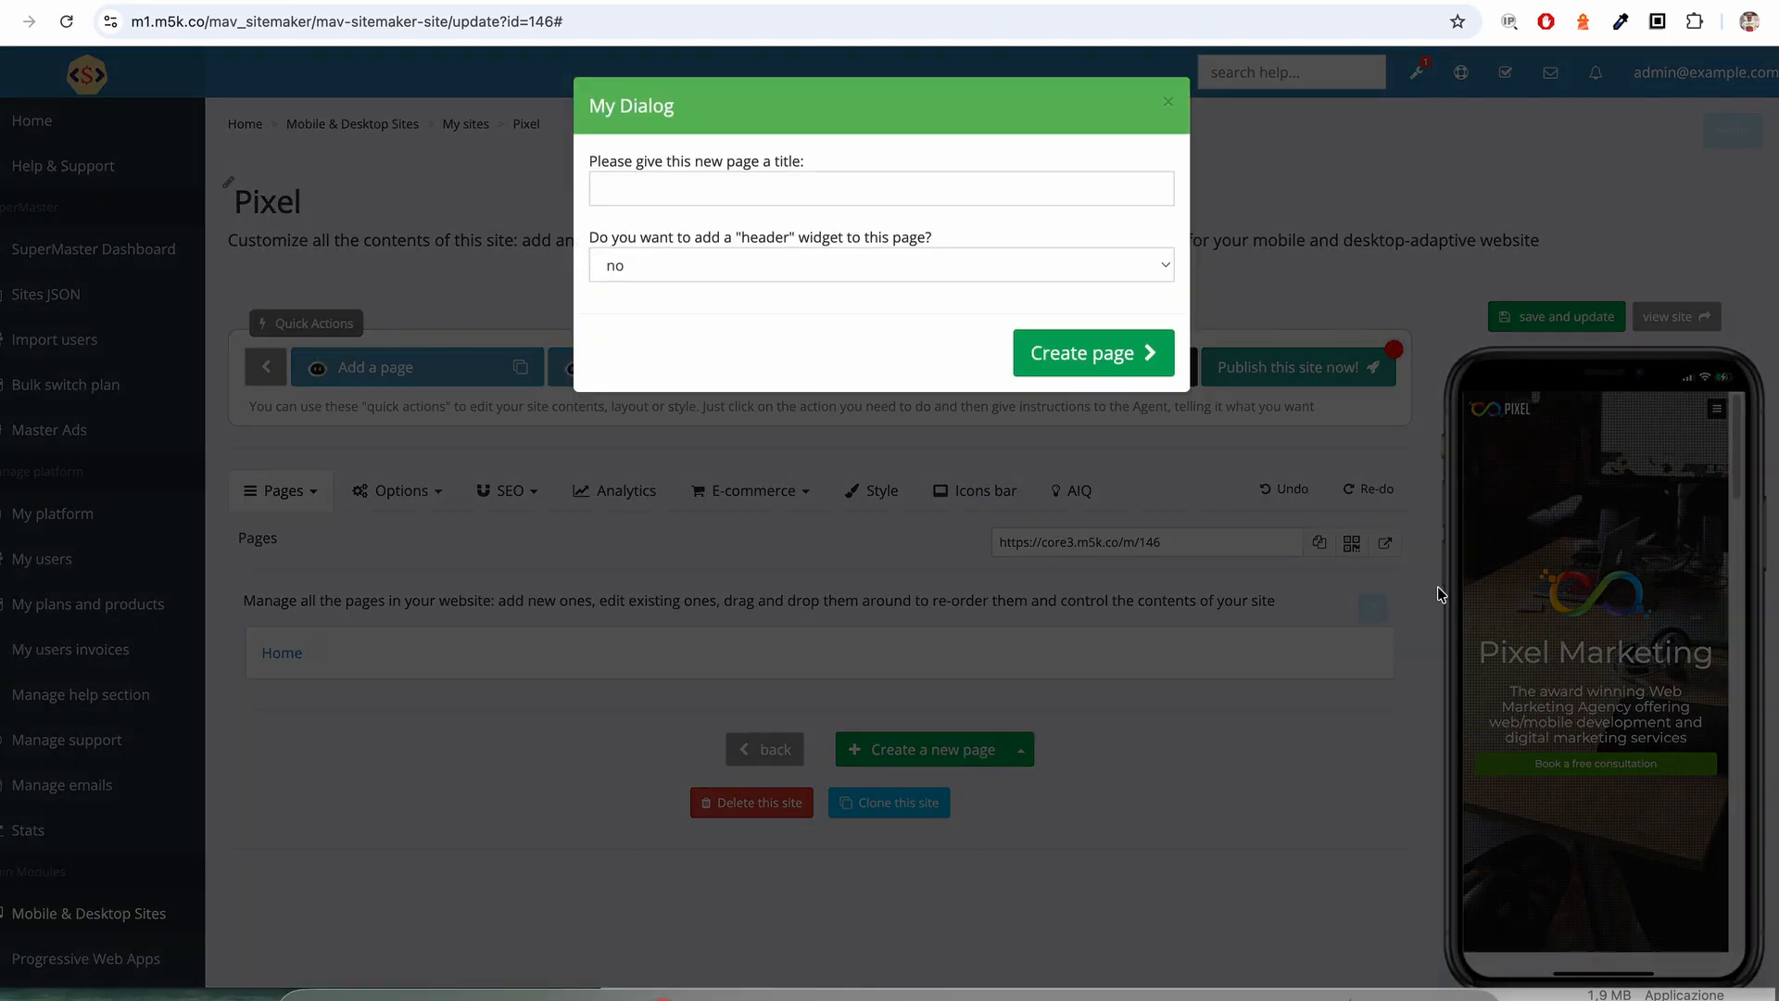
click(776, 187)
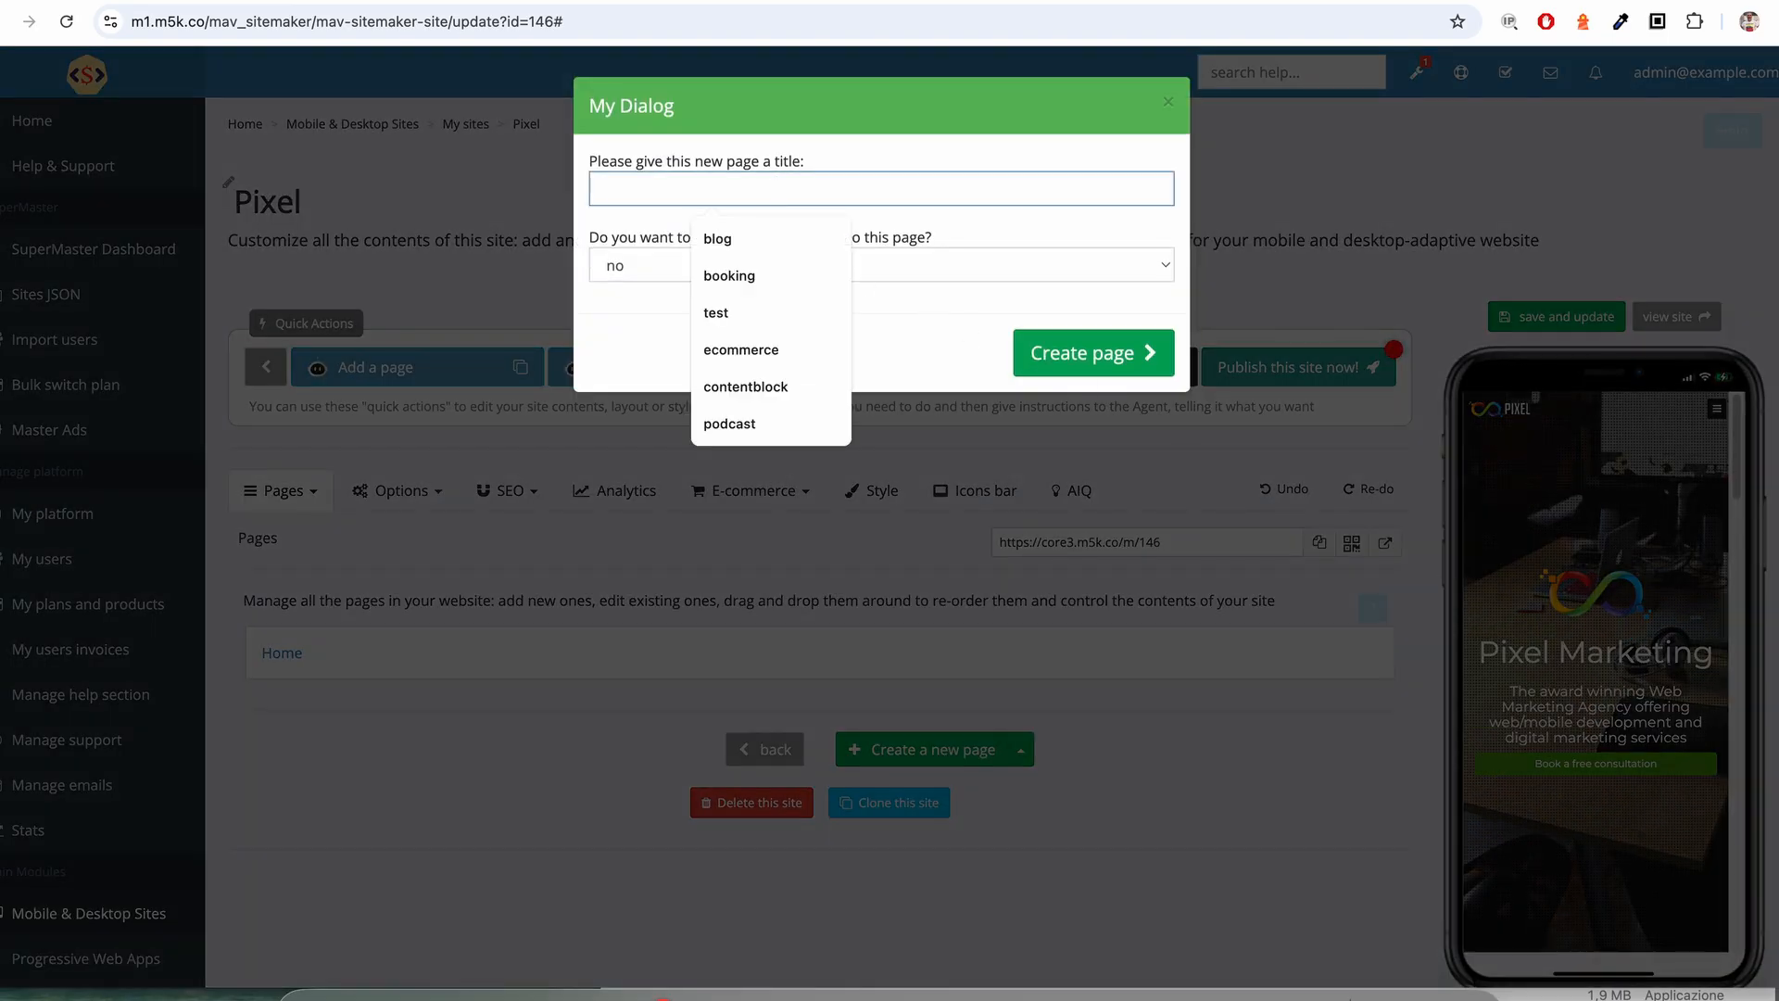
text(Blog)
click(567, 217)
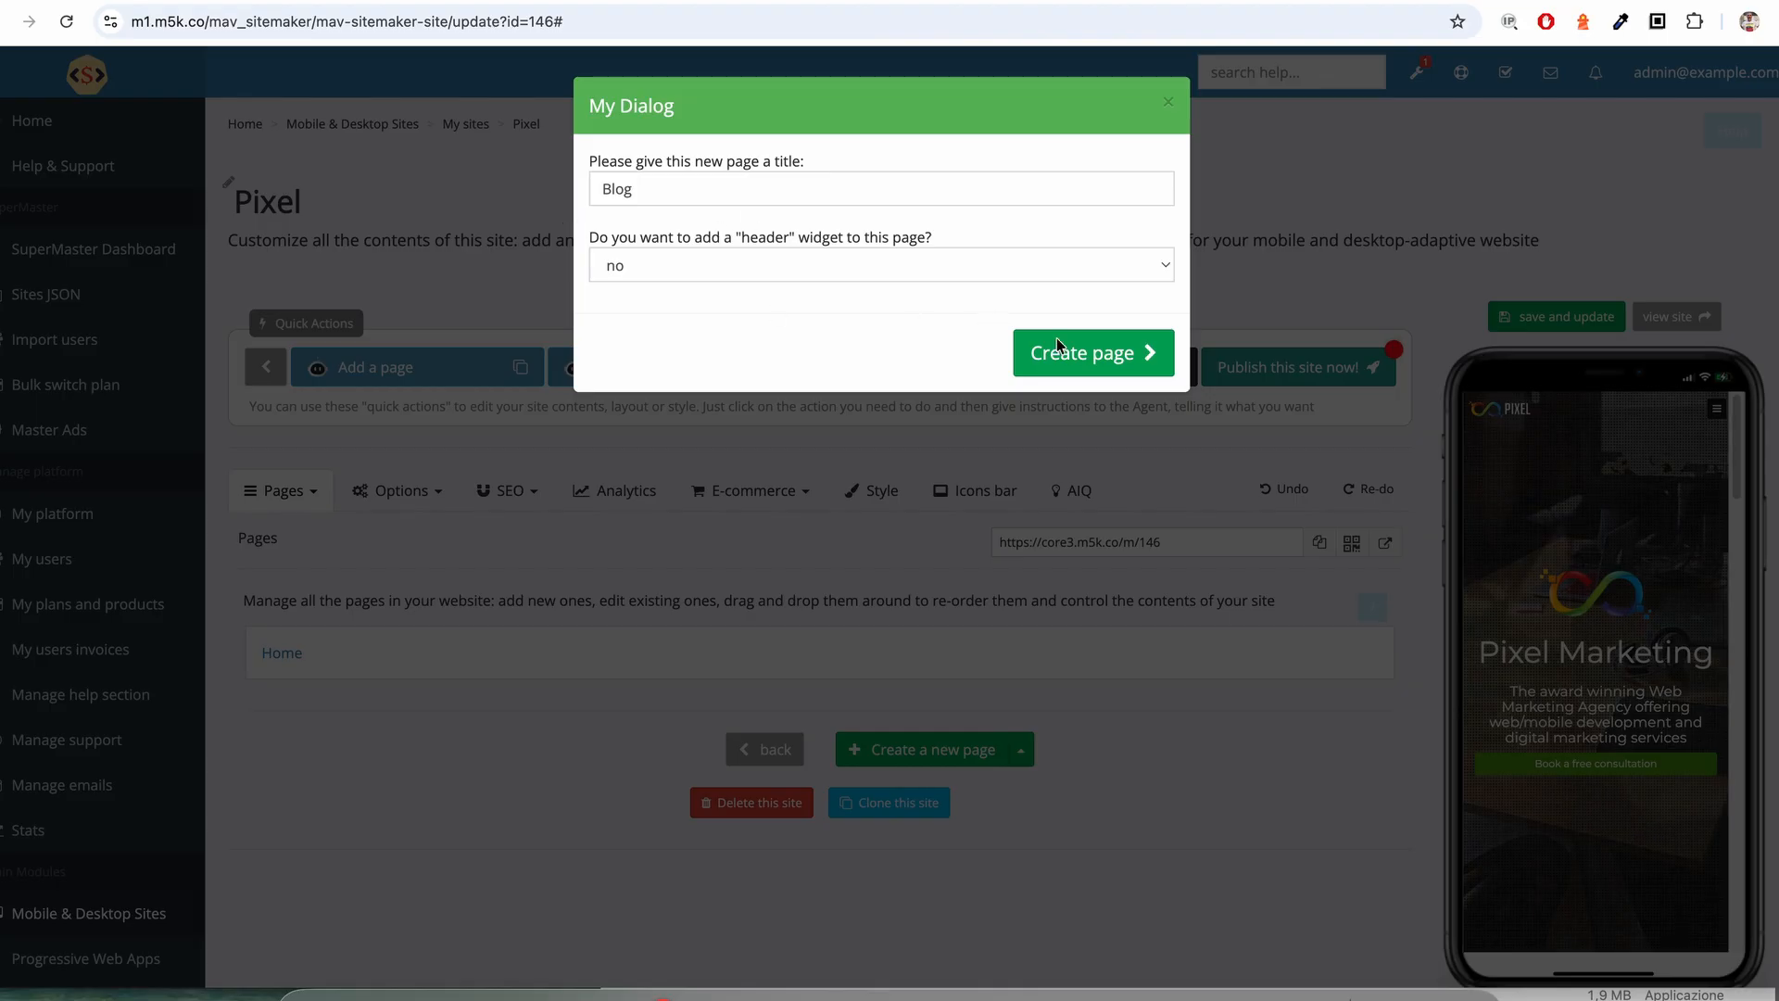
click(1115, 359)
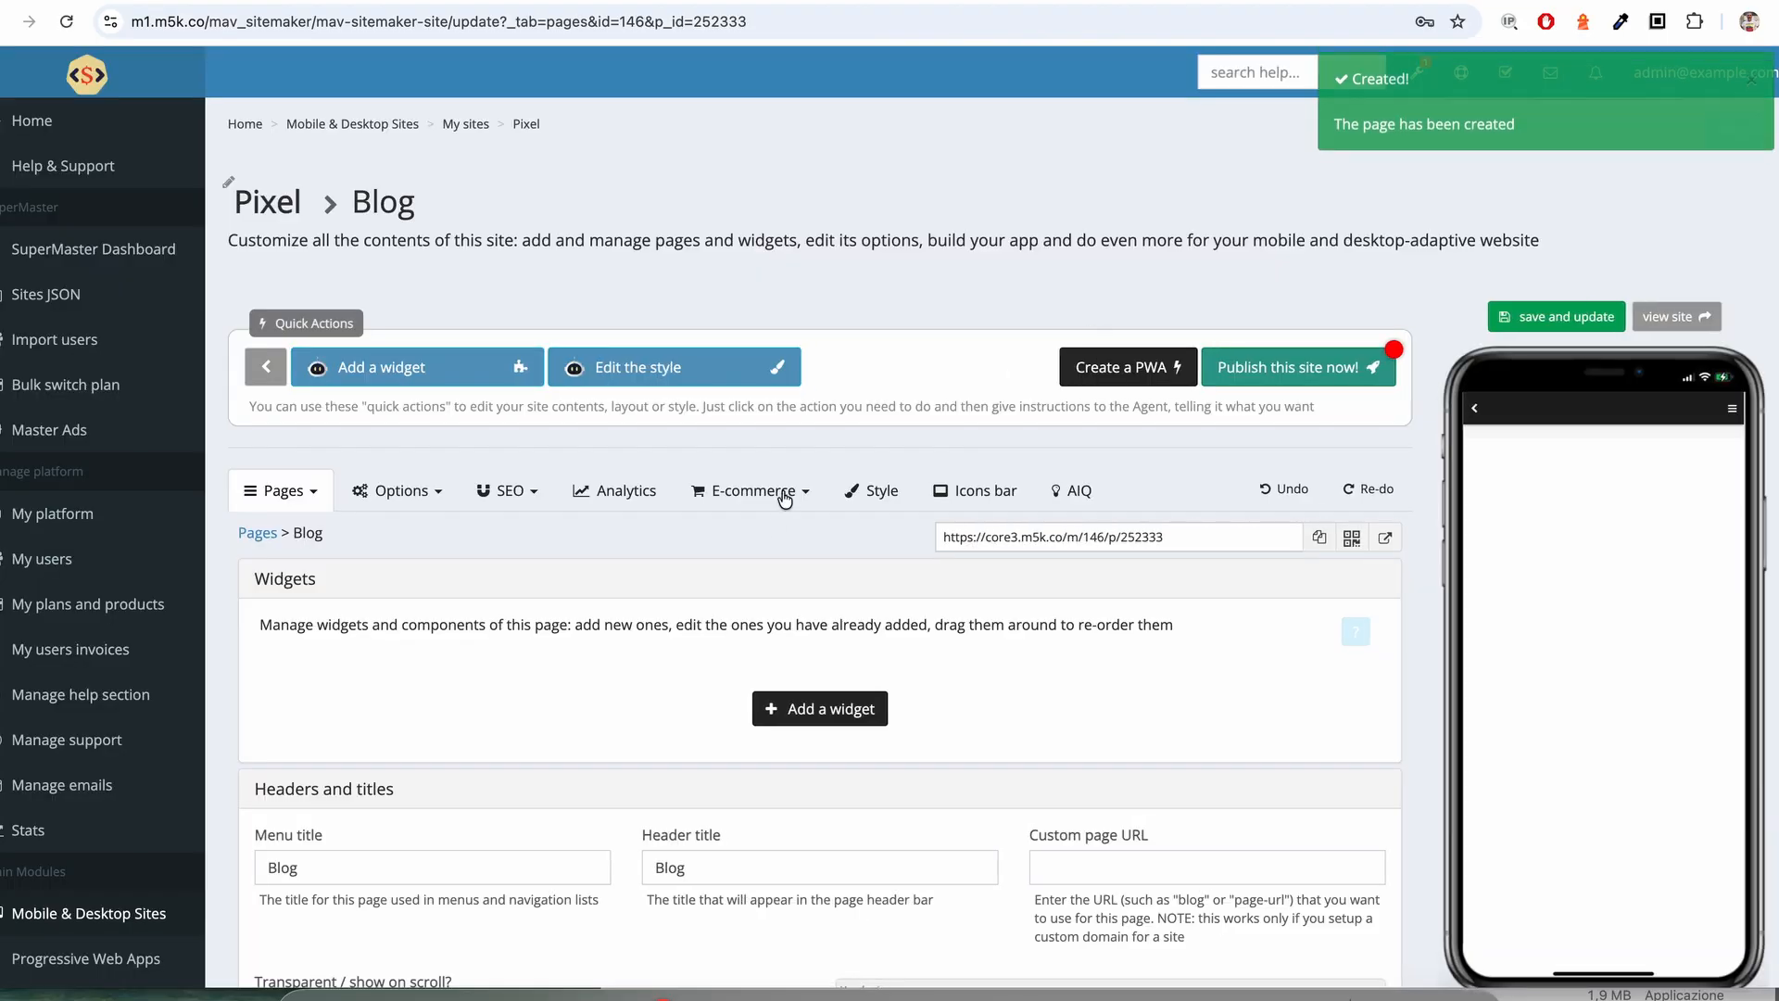
click(821, 708)
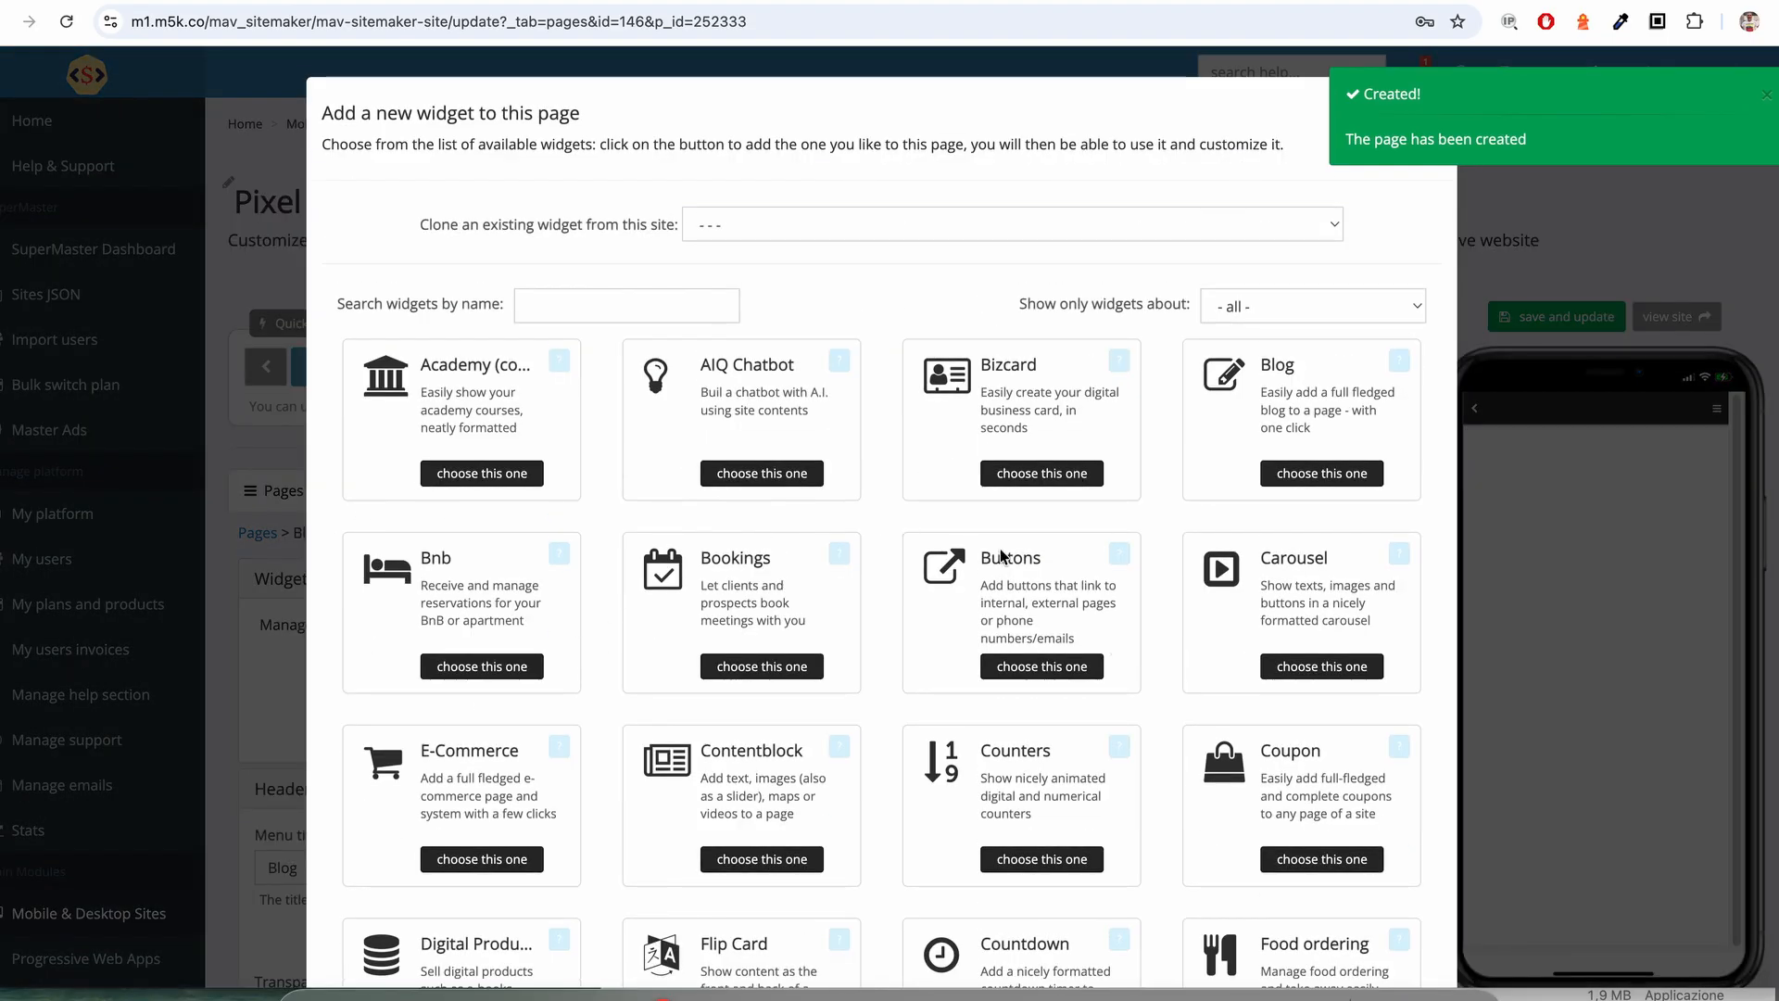
click(1352, 477)
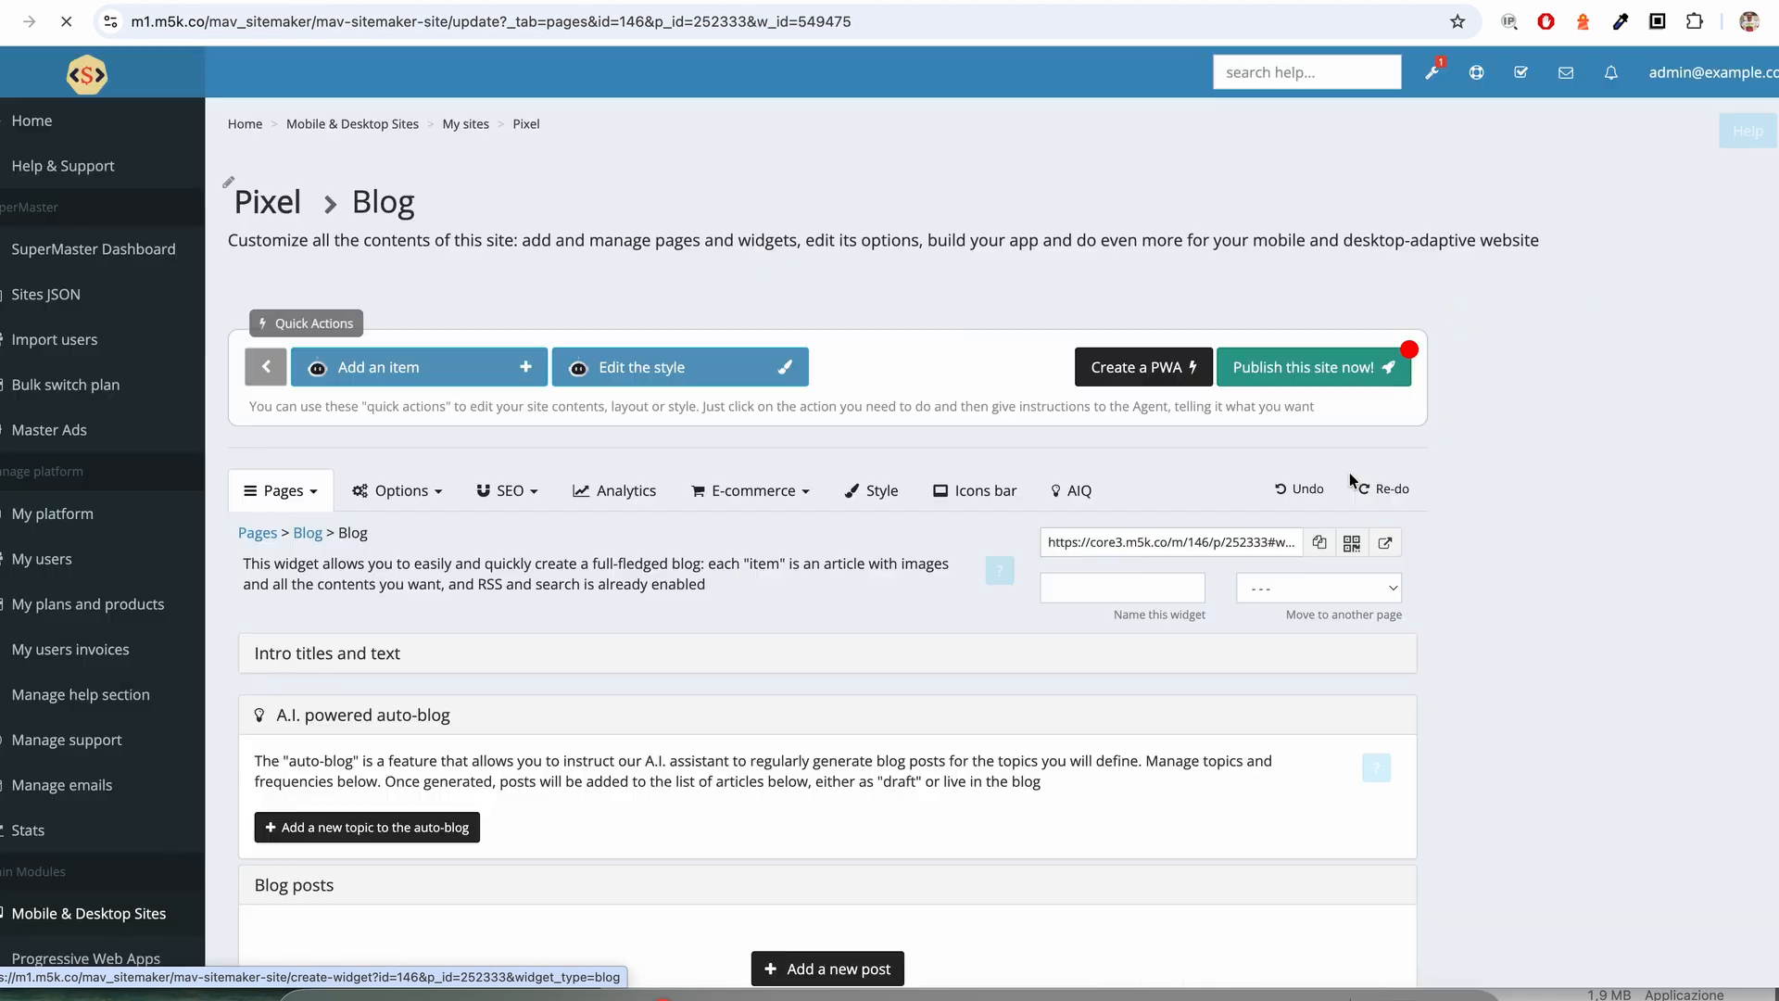
- Give the Blog widget the centred main title "Our Blog" in its intro section and save the widget
scroll(1009, 386, down, 2)
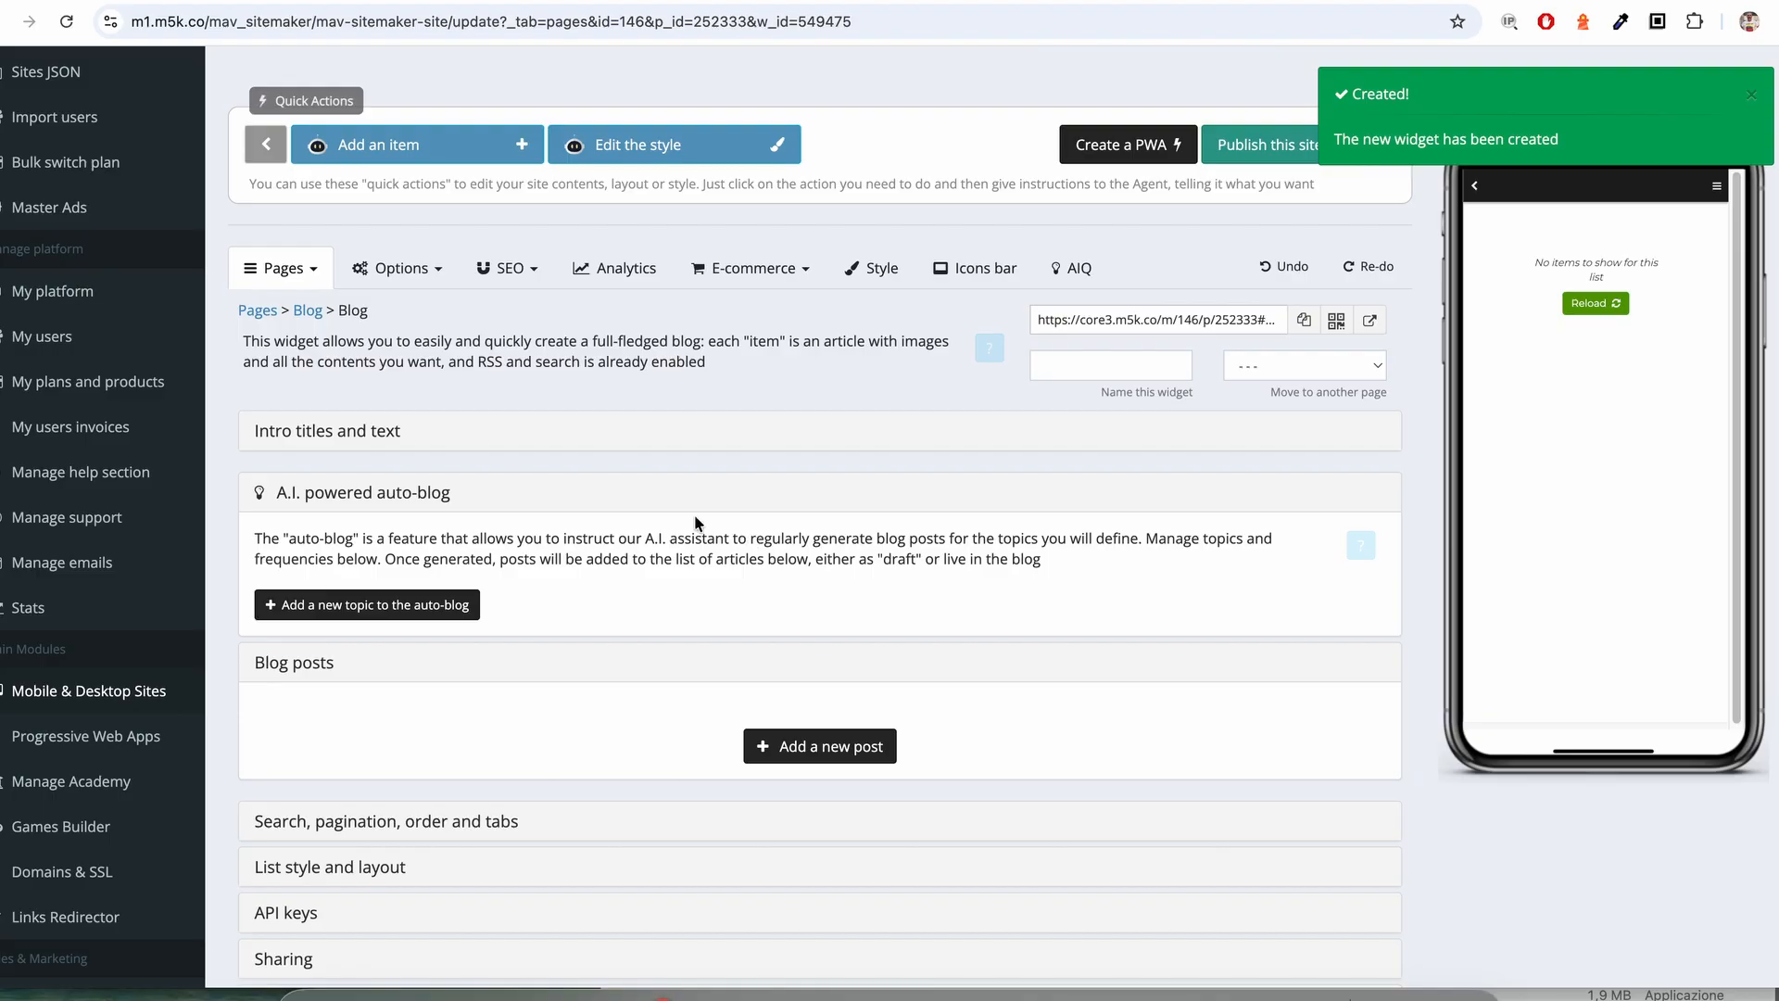
click(305, 438)
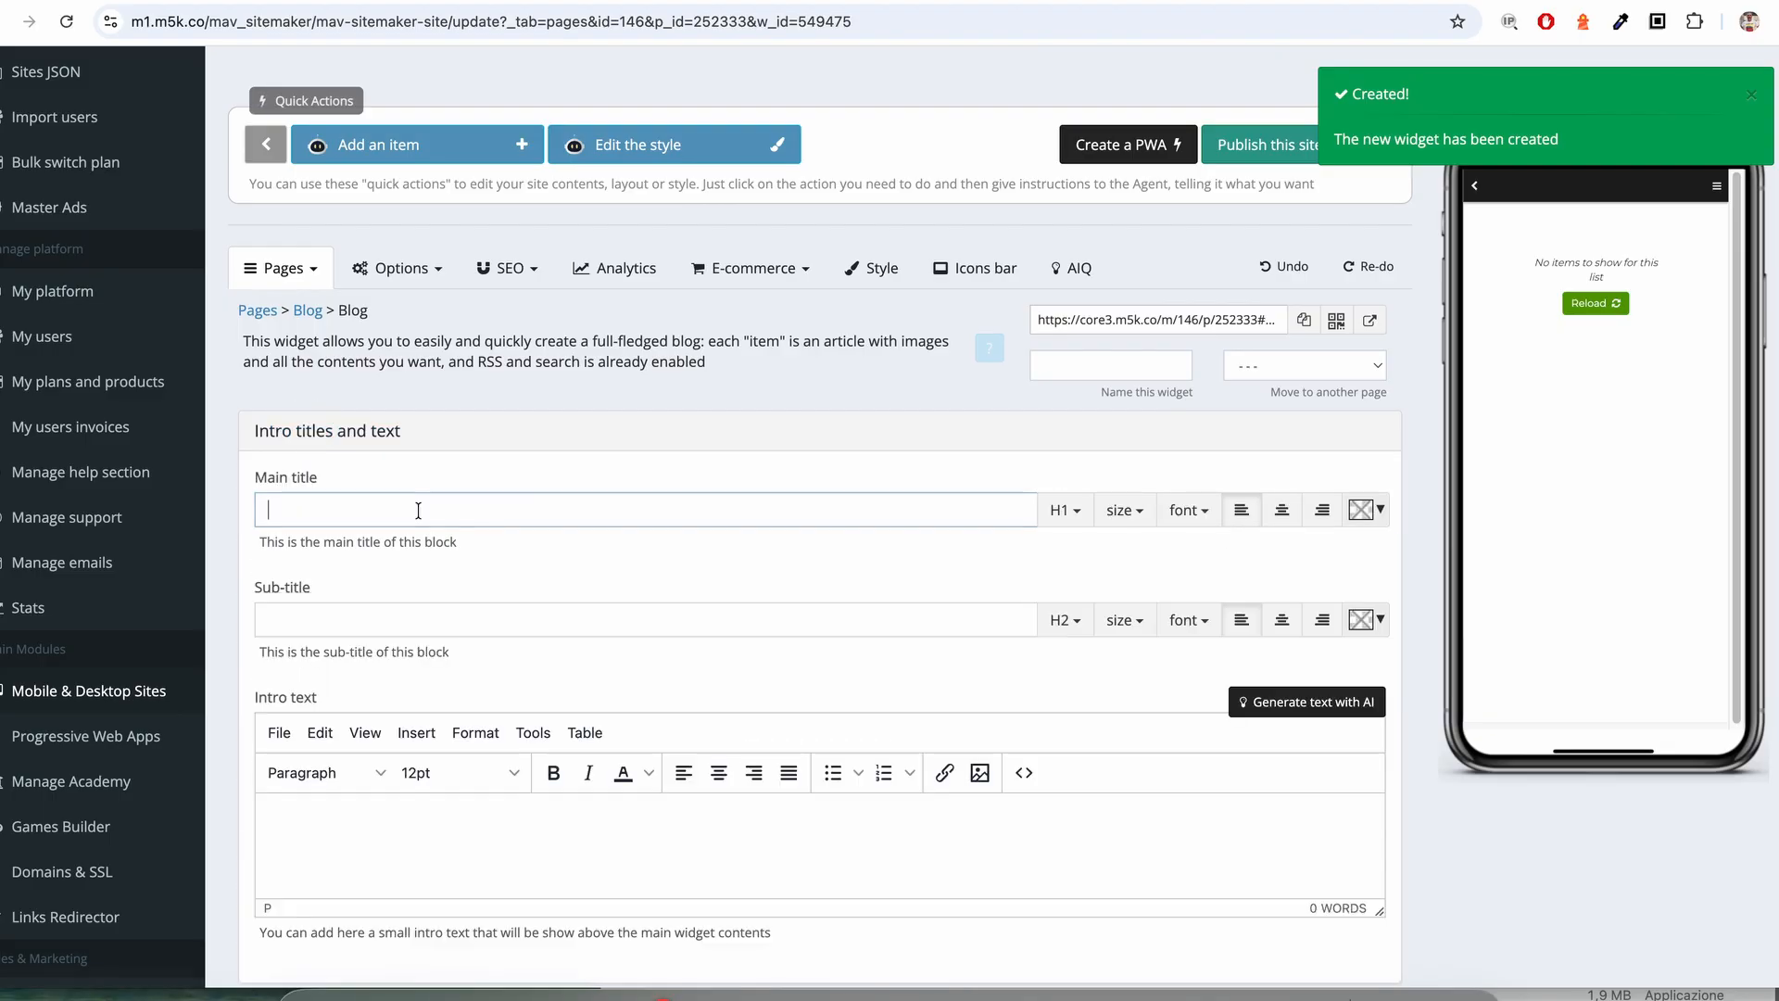
click(418, 510)
text(Out)
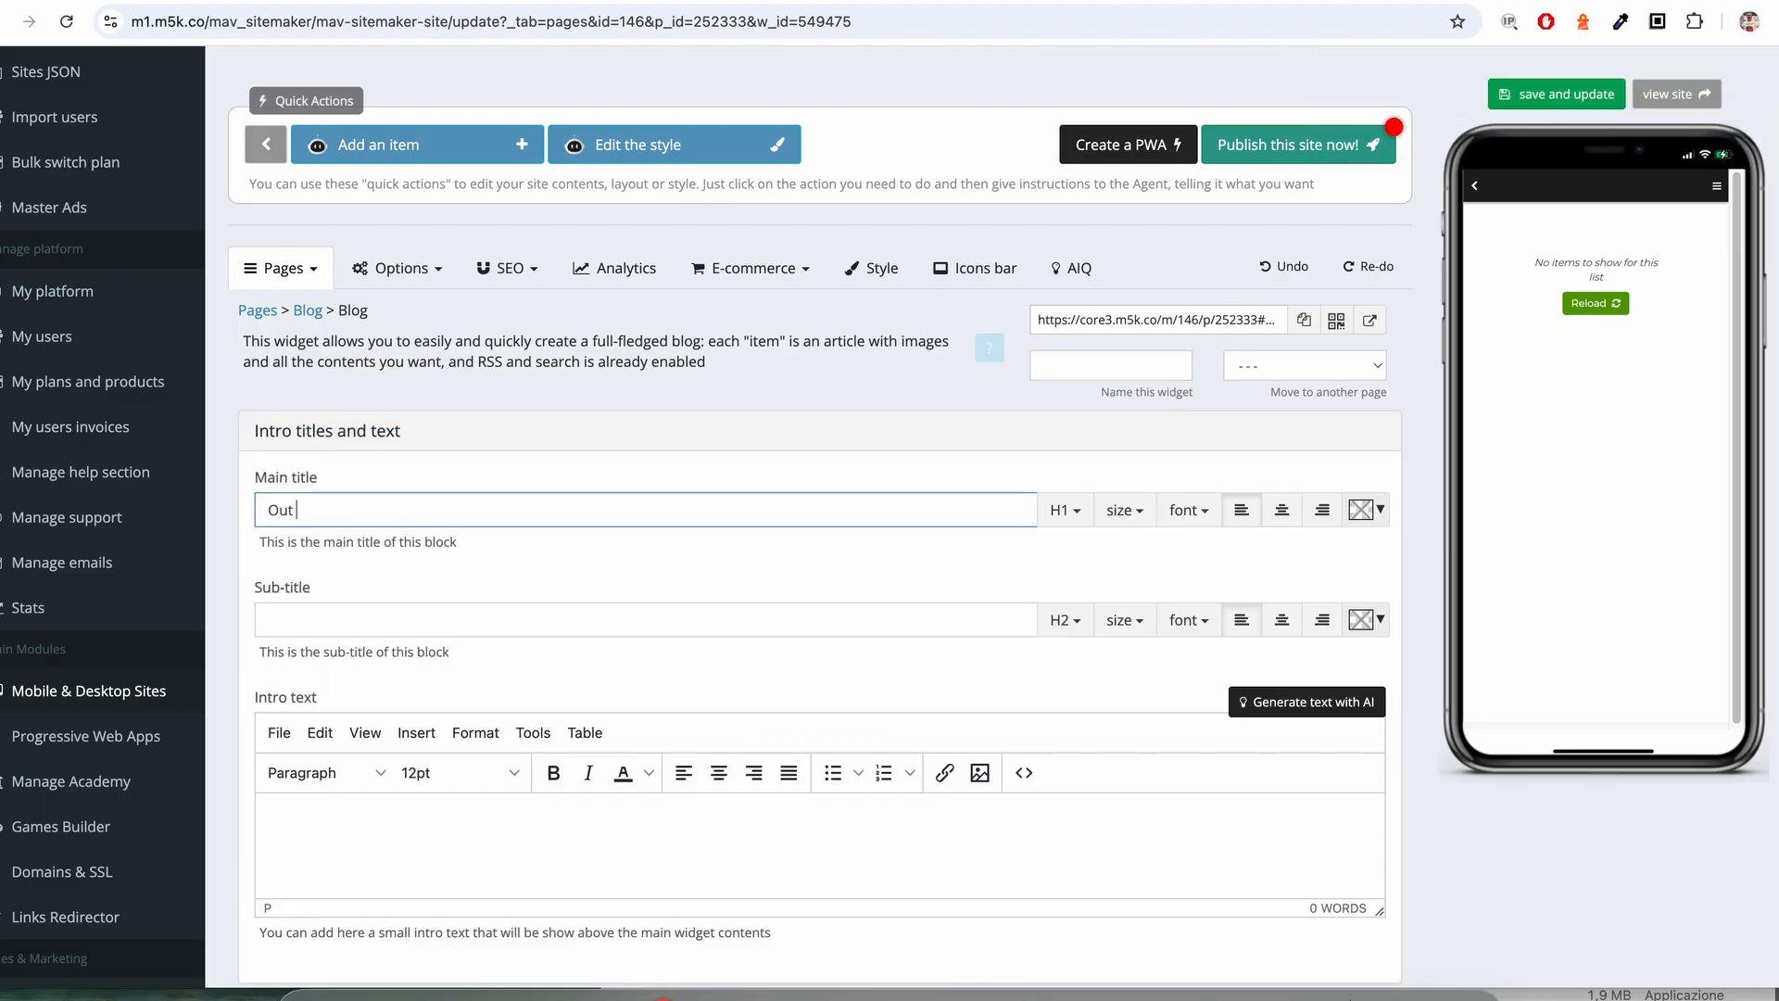
text( Blog)
click(1281, 509)
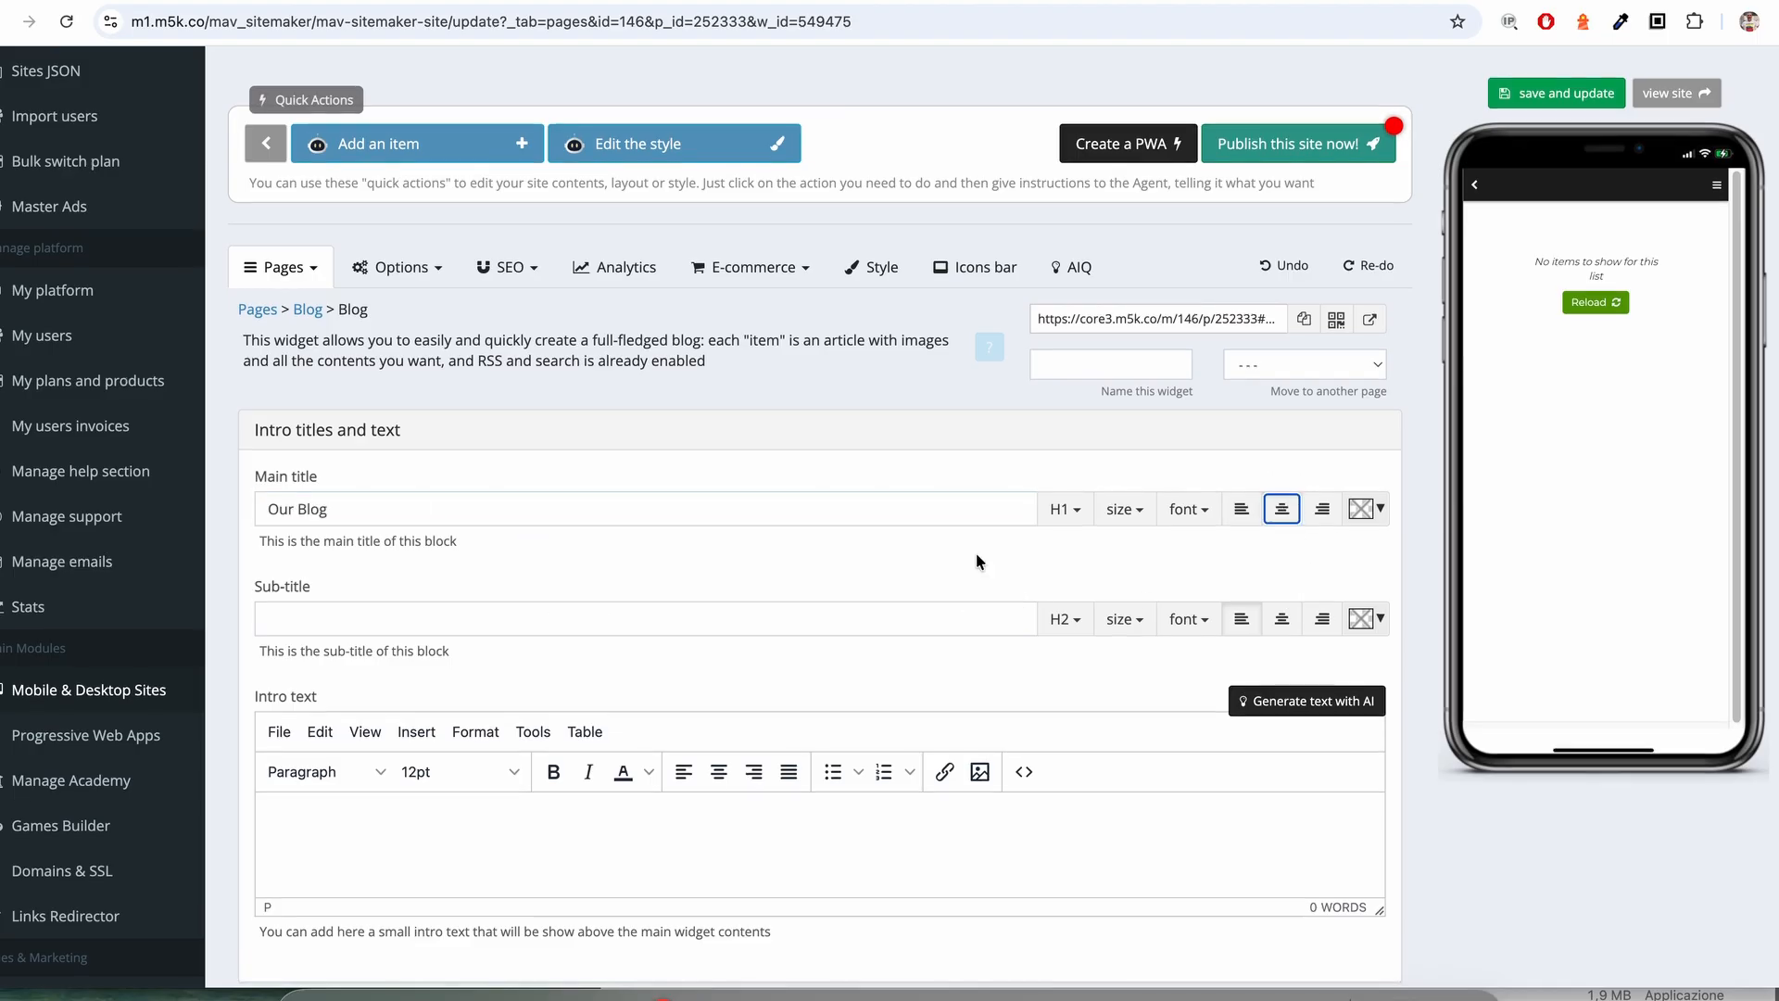
scroll(977, 556, down, 2)
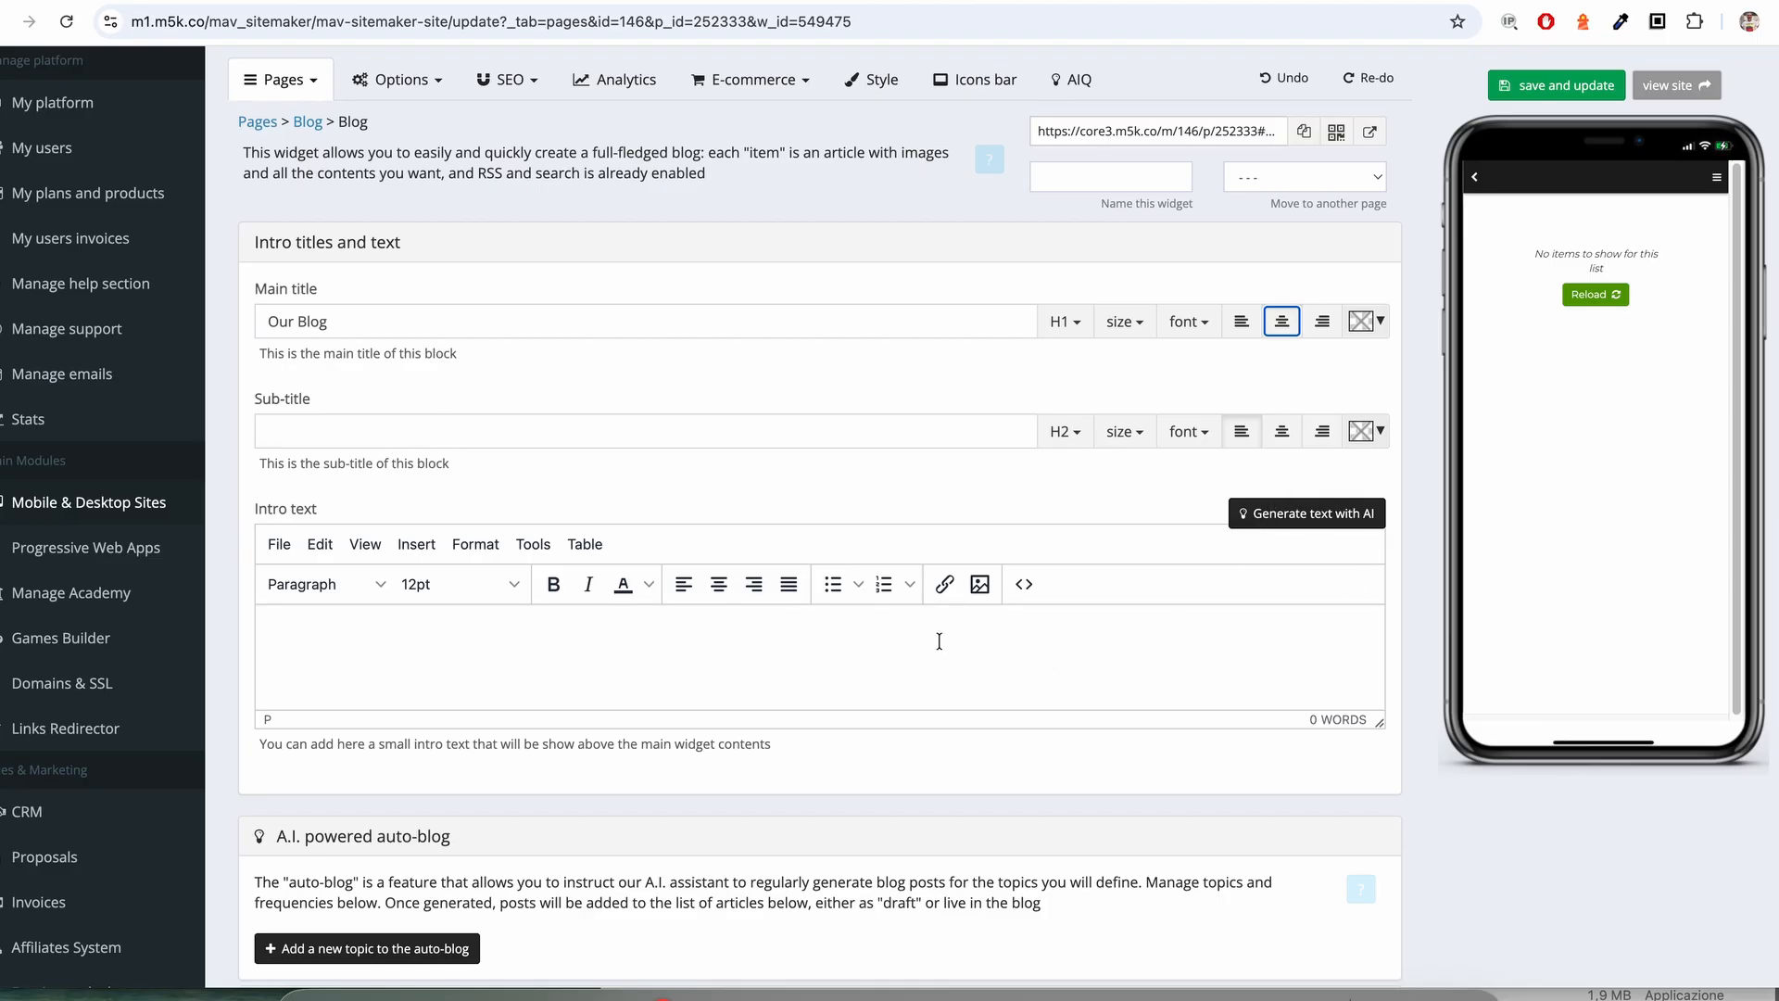
scroll(937, 638, down, 3)
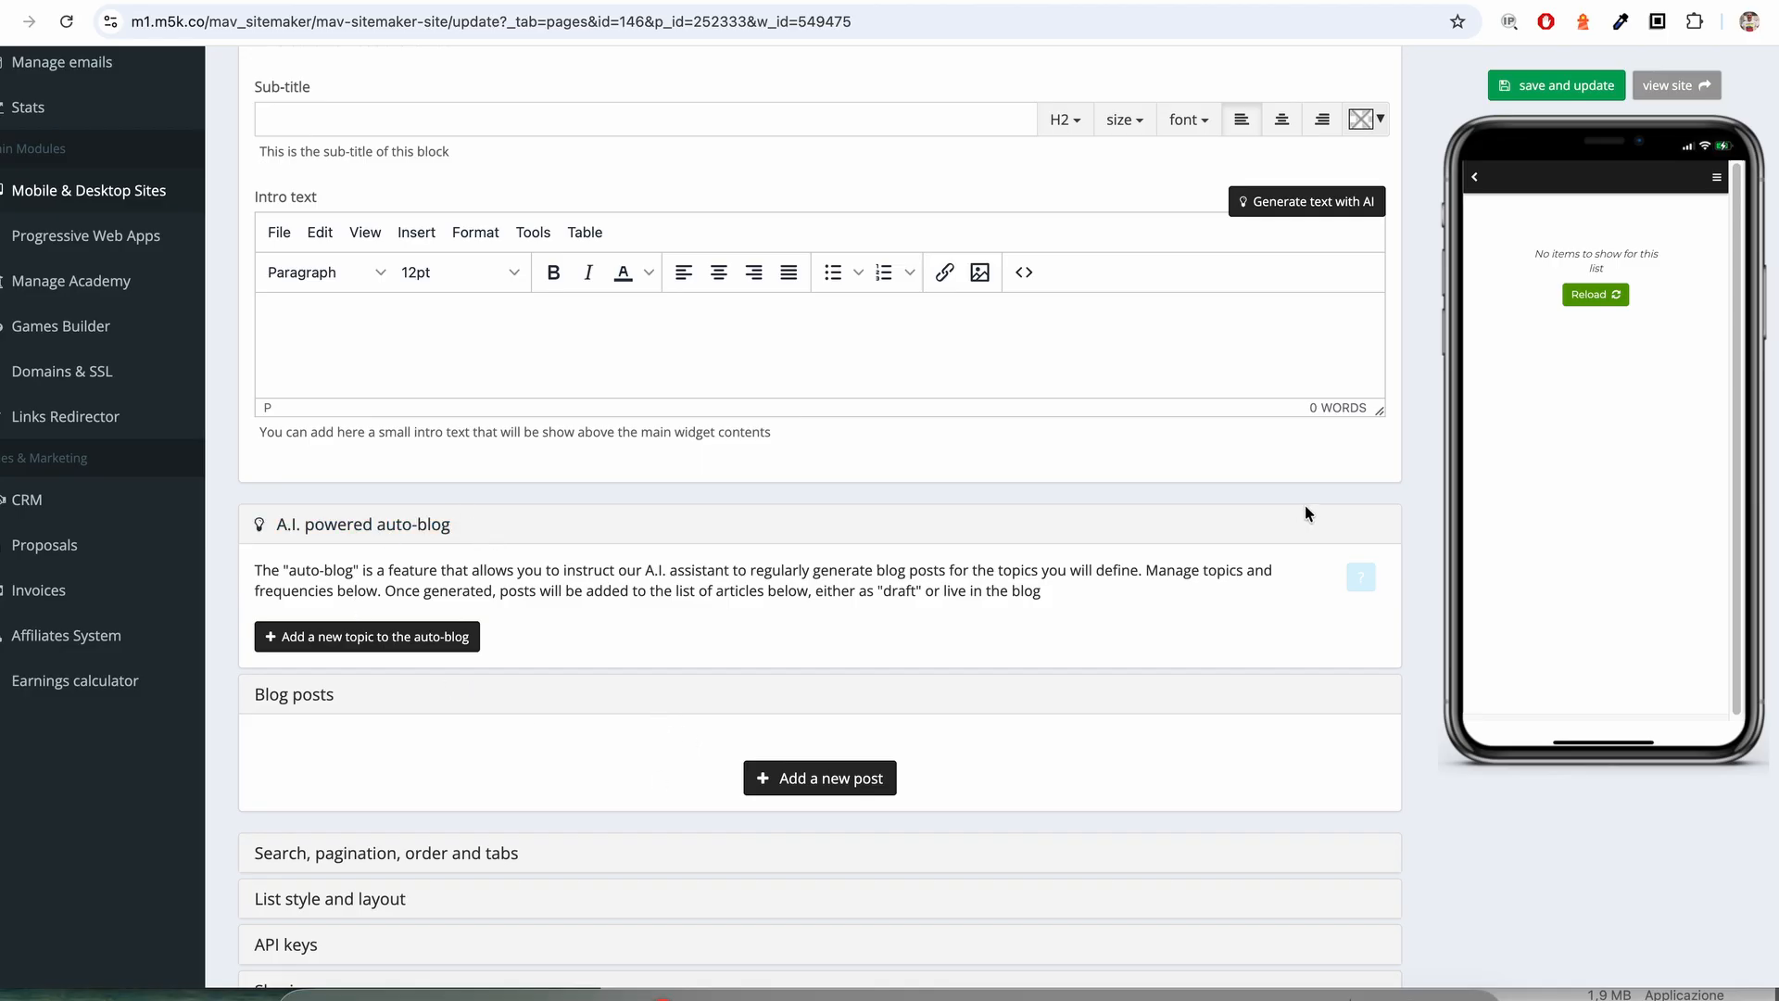
click(1538, 89)
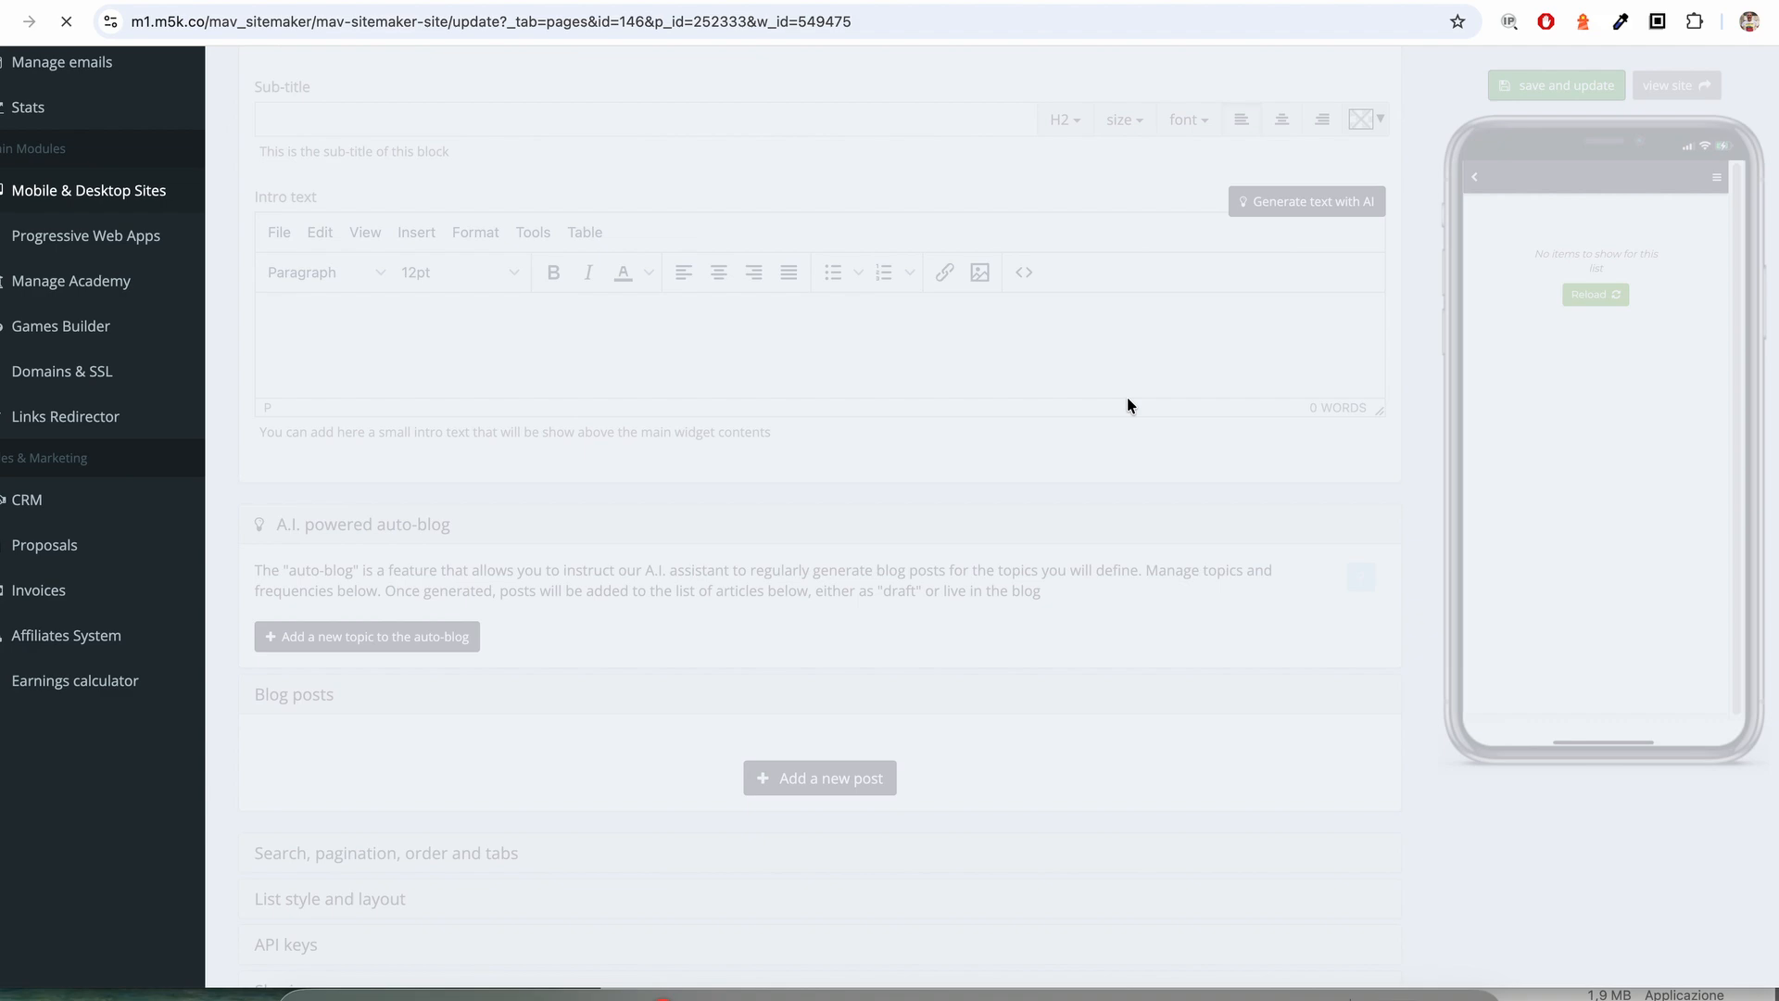
- Add a new post to the blog with the main title "This is our first blog post"
scroll(1045, 482, down, 10)
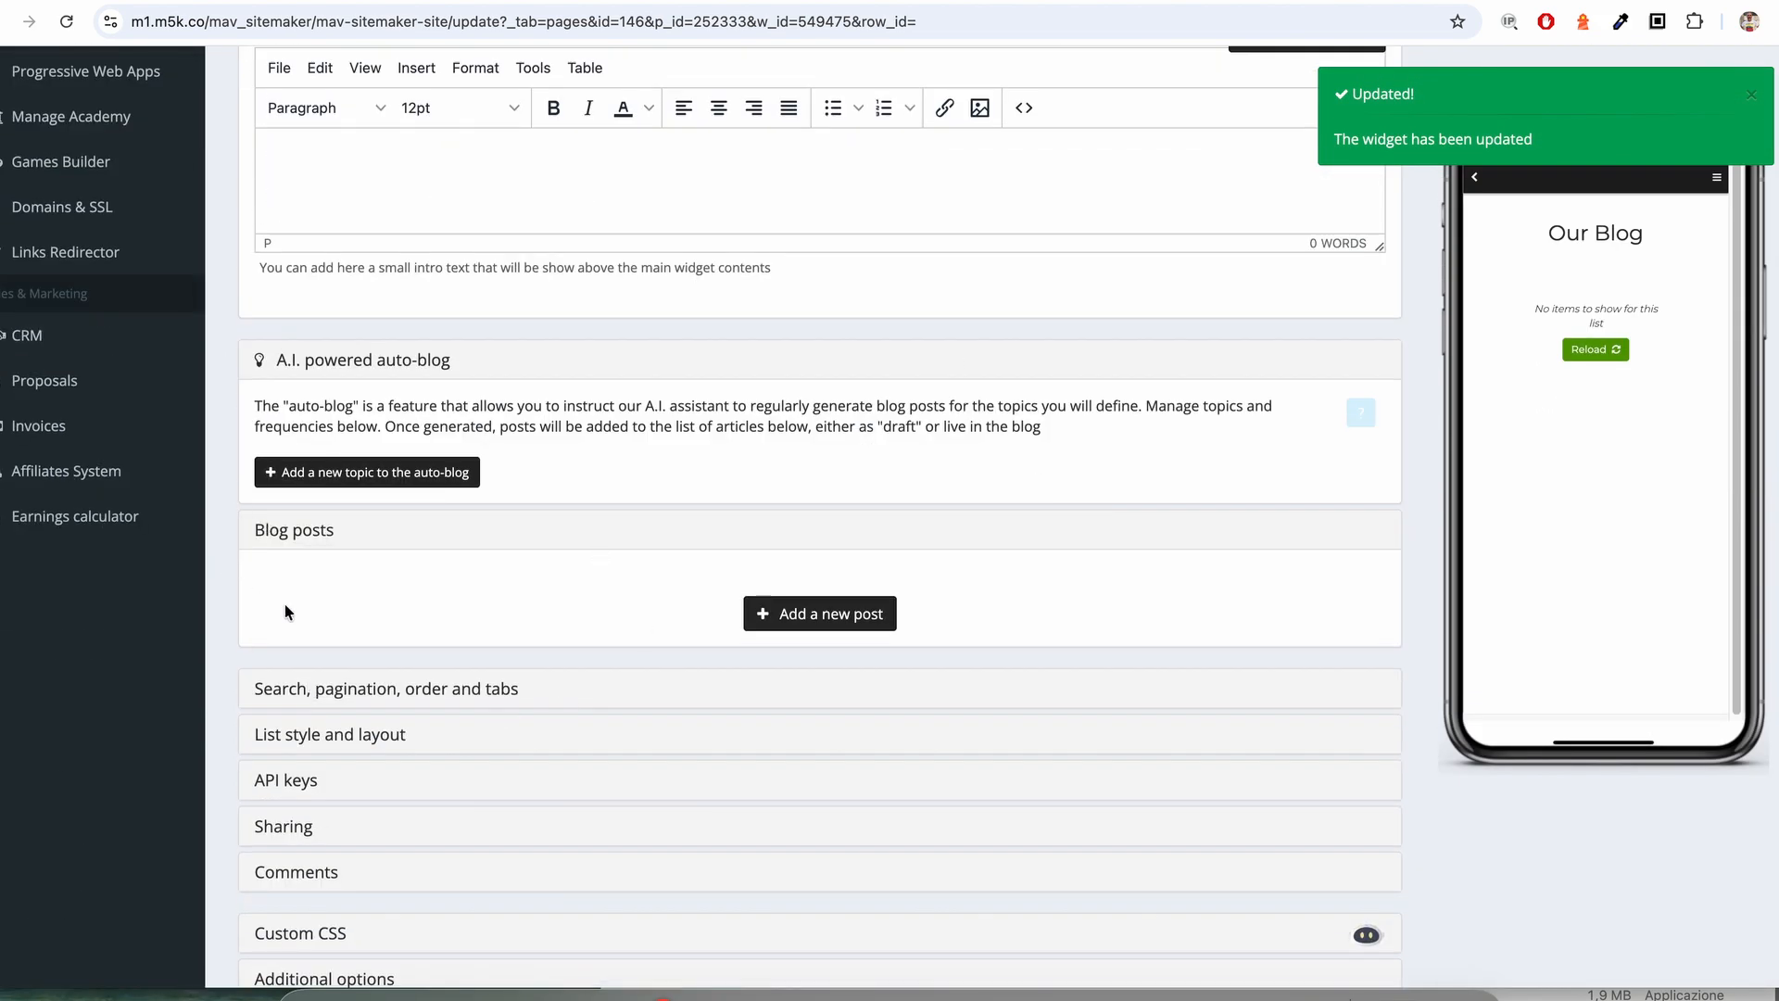
click(796, 624)
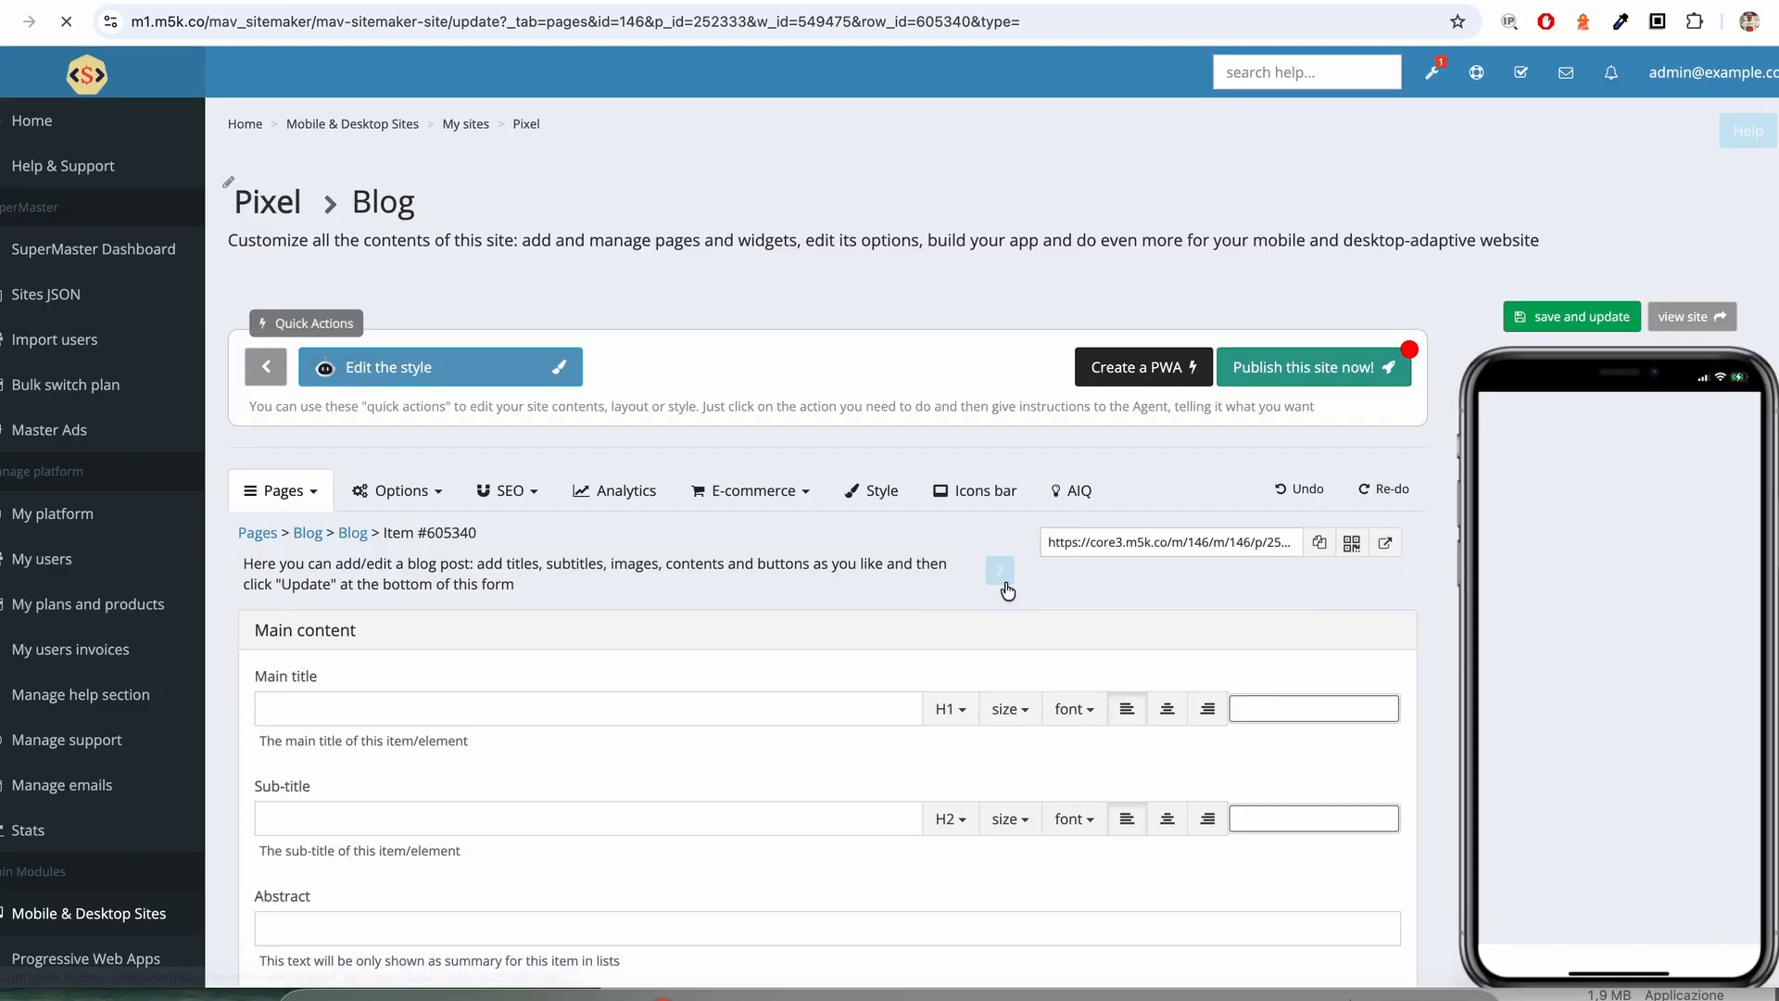
click(542, 701)
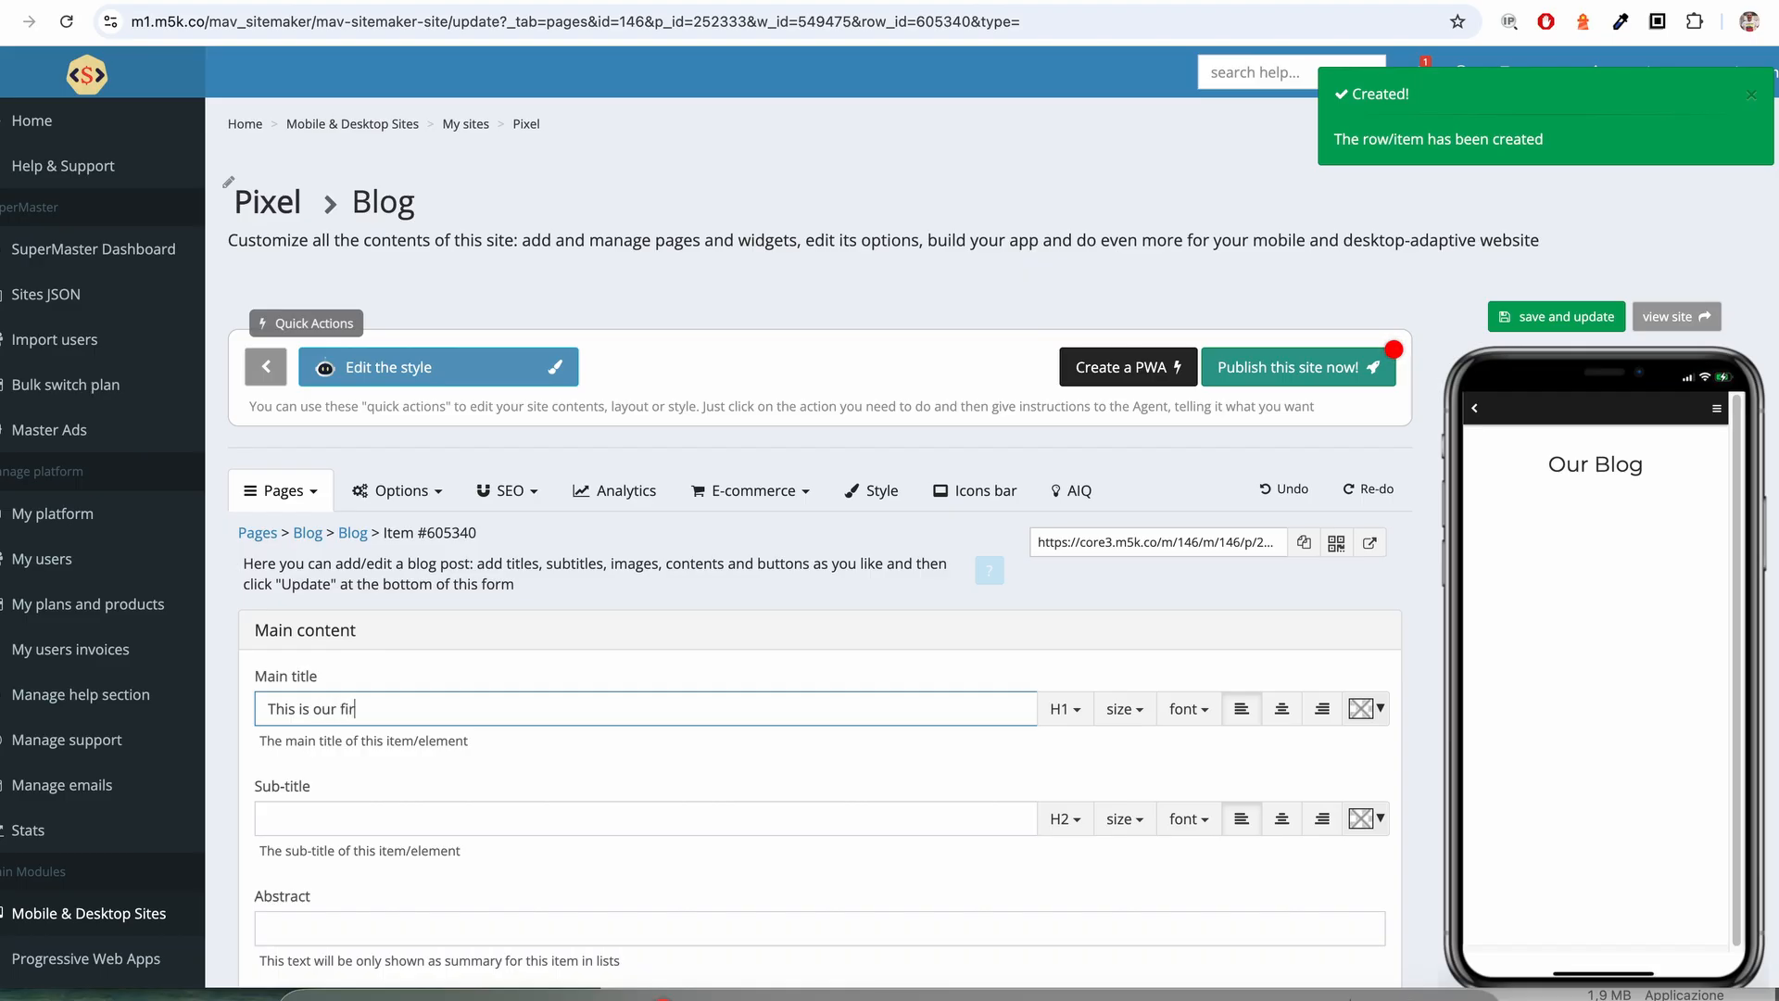
key(super+a)
key(Right)
key(shift+alt+Left)
key(shift+alt+Left)
text(first blog post)
- Set the post's sub-title to "This is the subtitle" and its abstract to "This is the abstract of this blog post"
scroll(589, 694, down, 2)
click(539, 702)
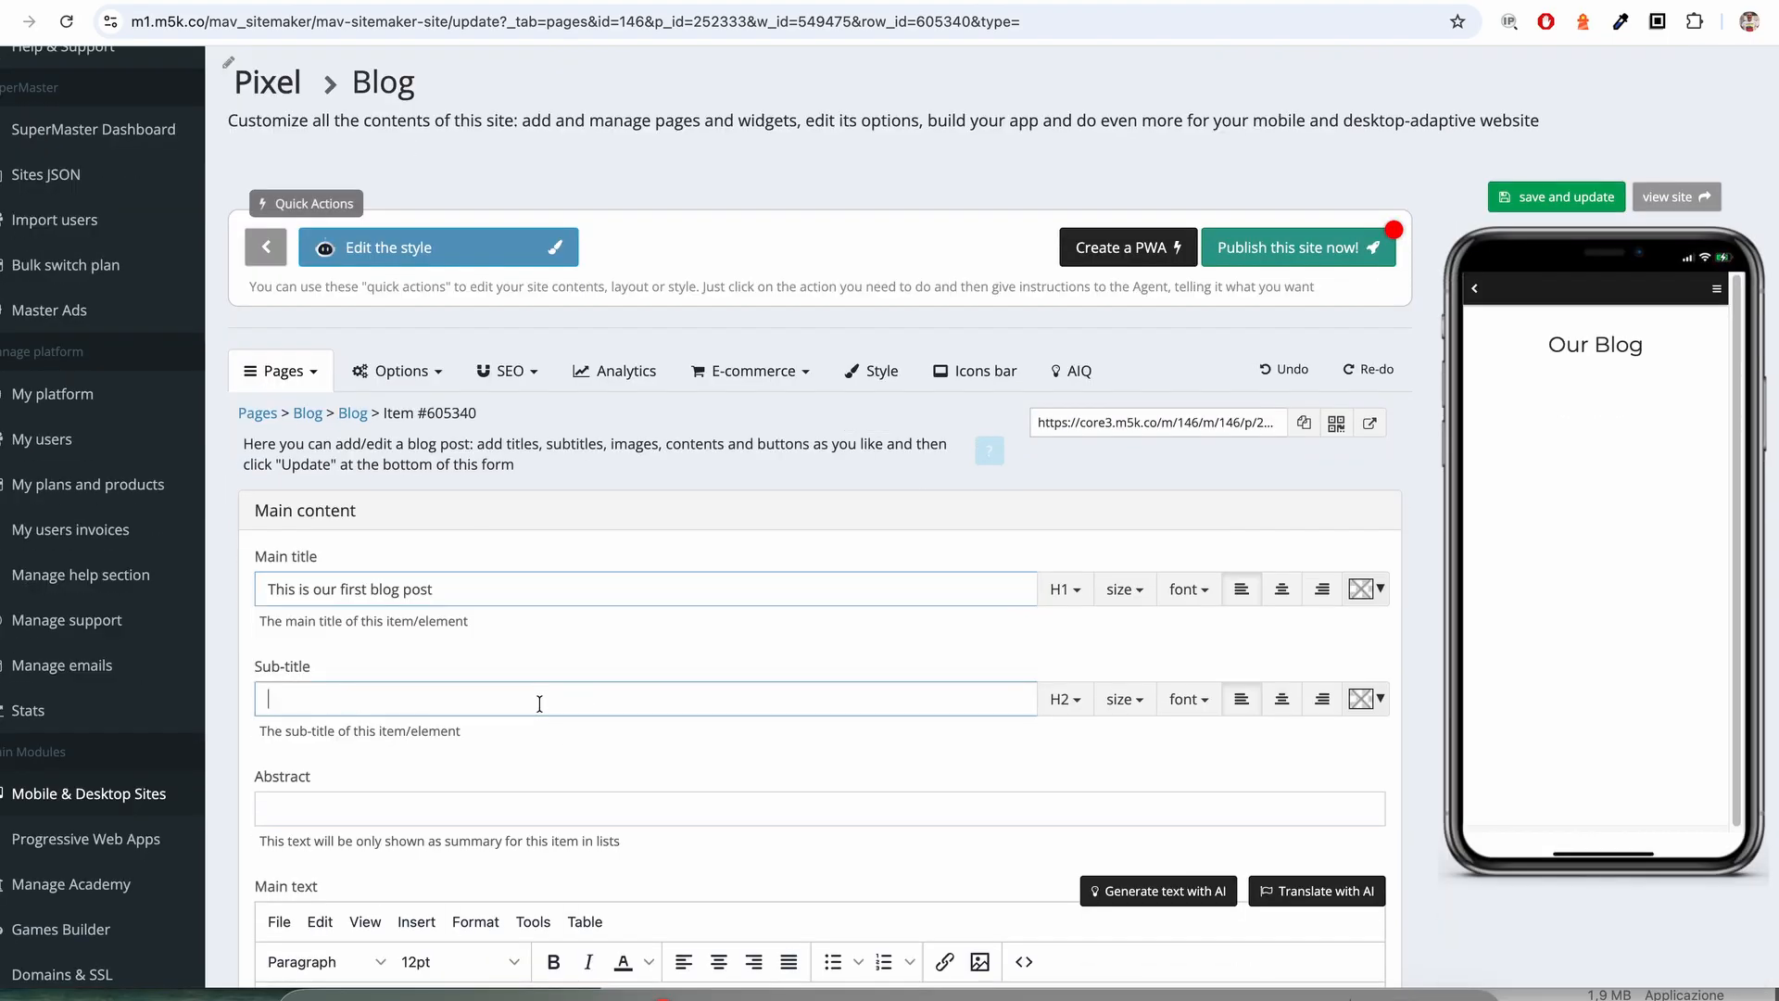
text(This is the sub)
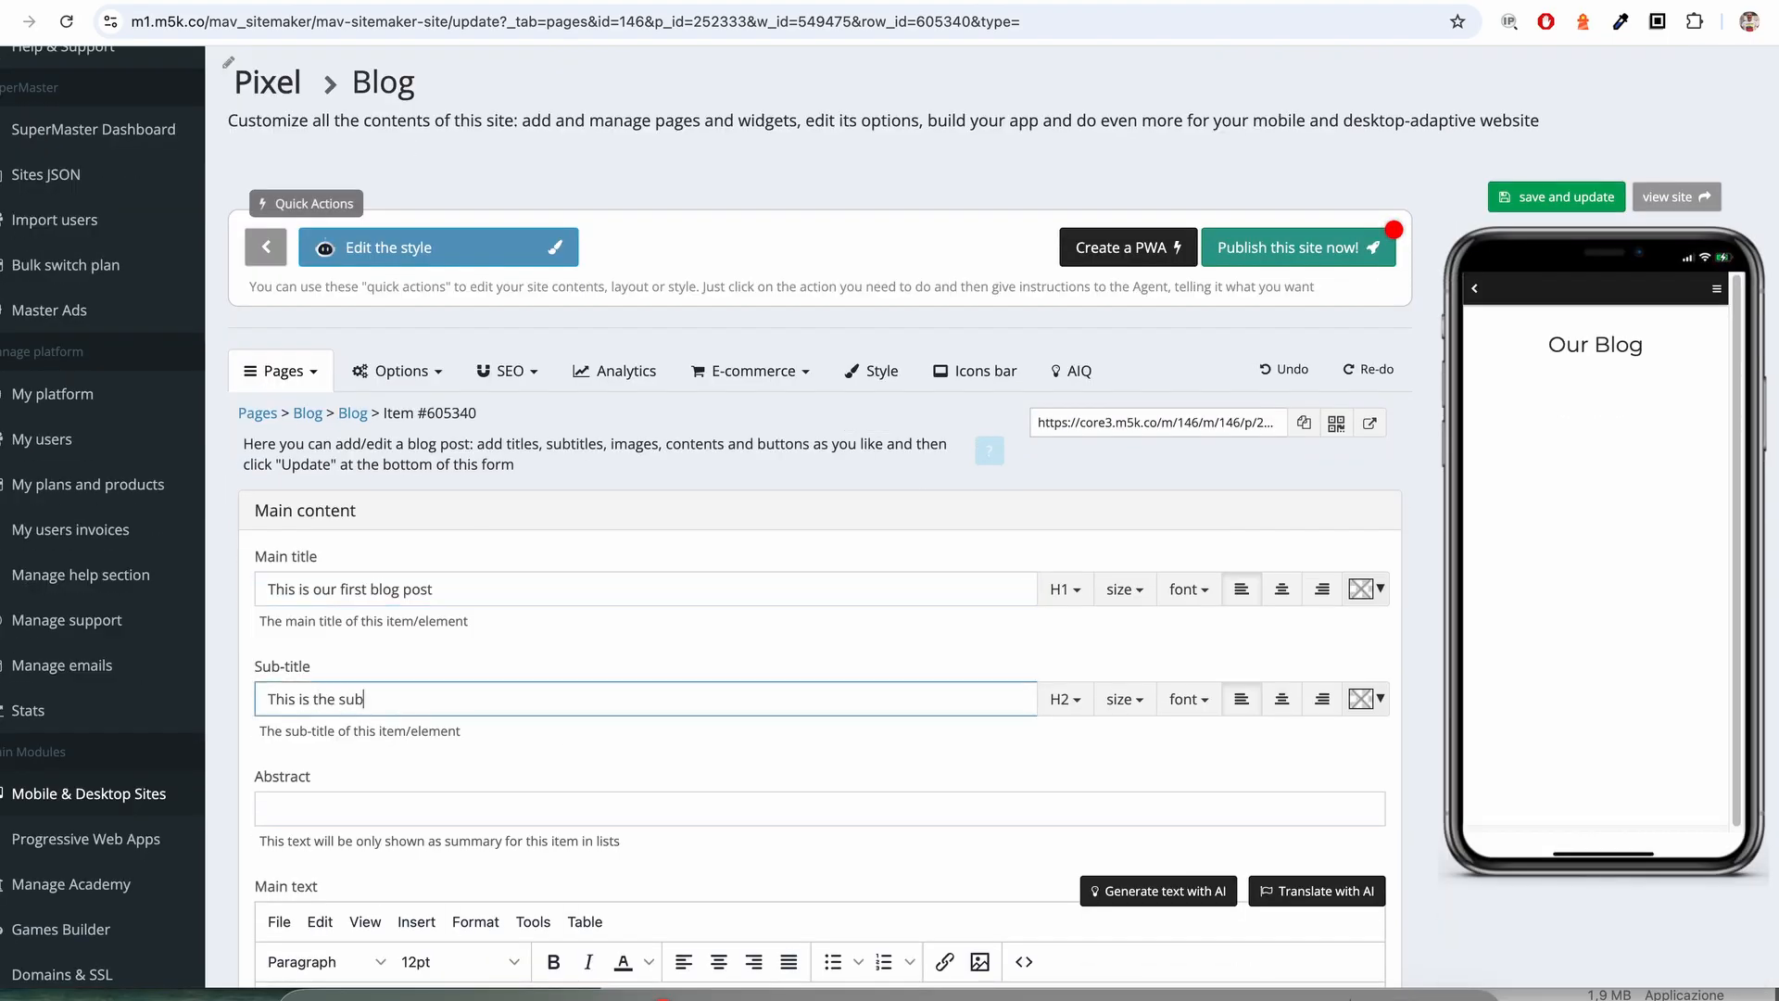
text(title)
scroll(591, 744, down, 1)
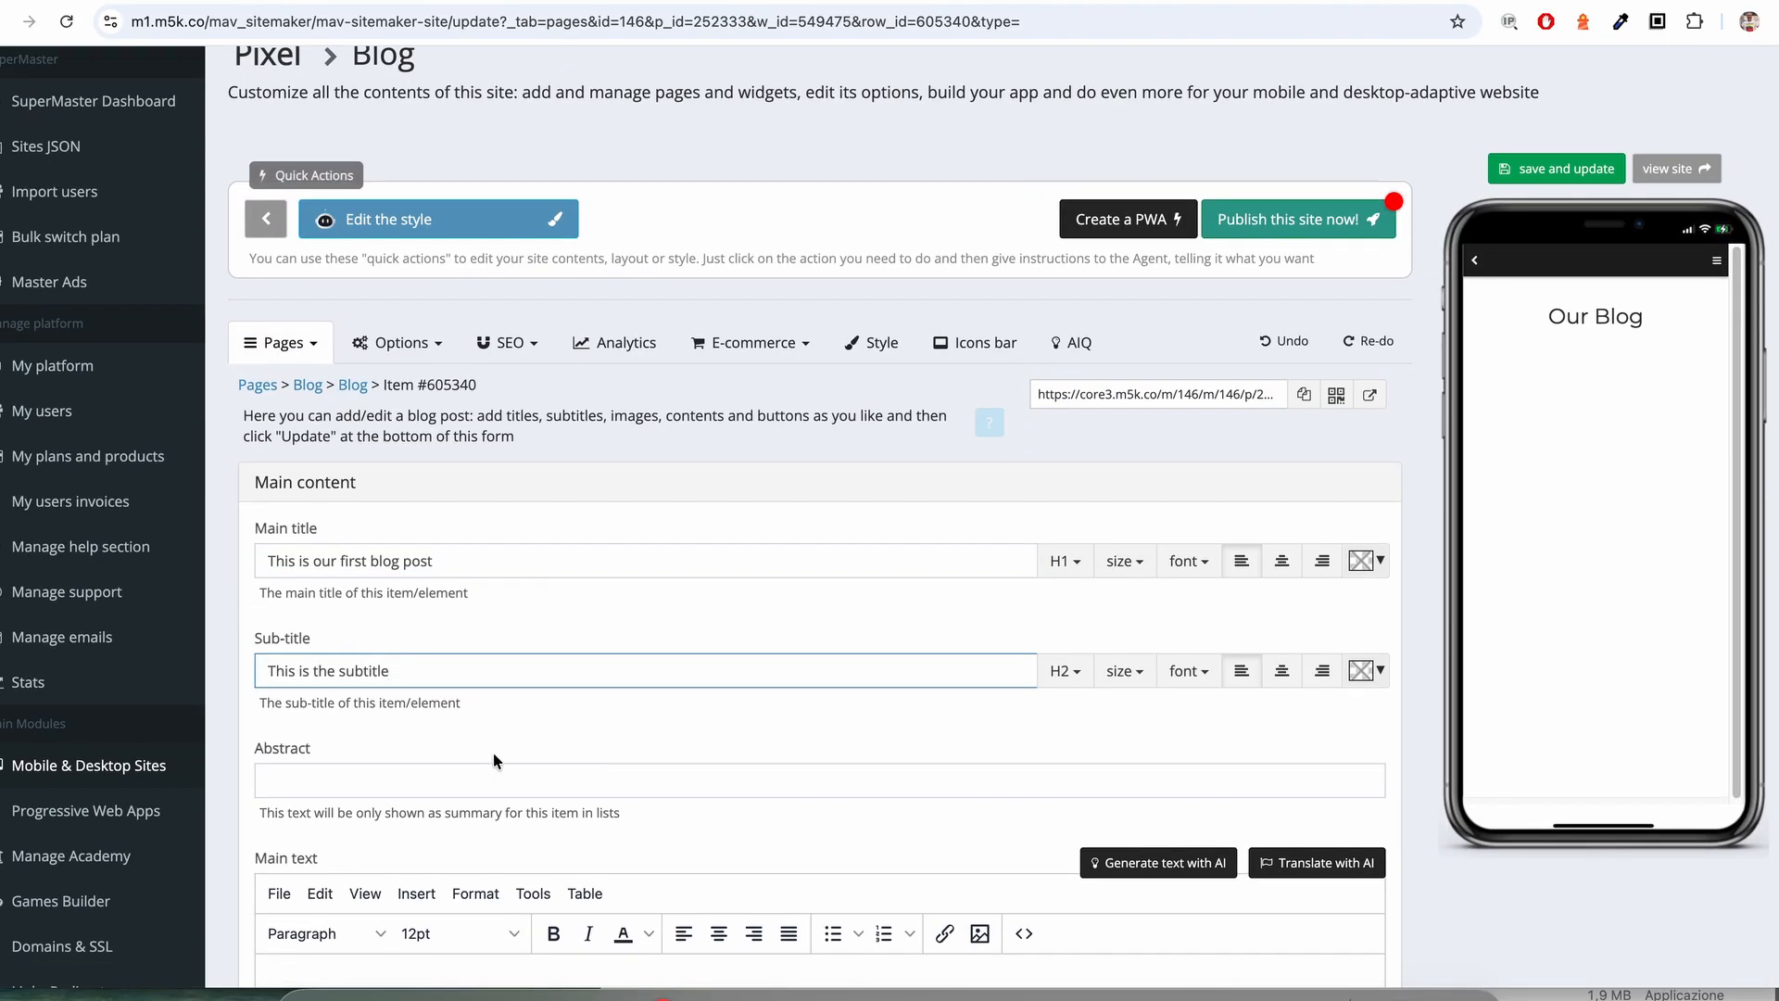
click(514, 781)
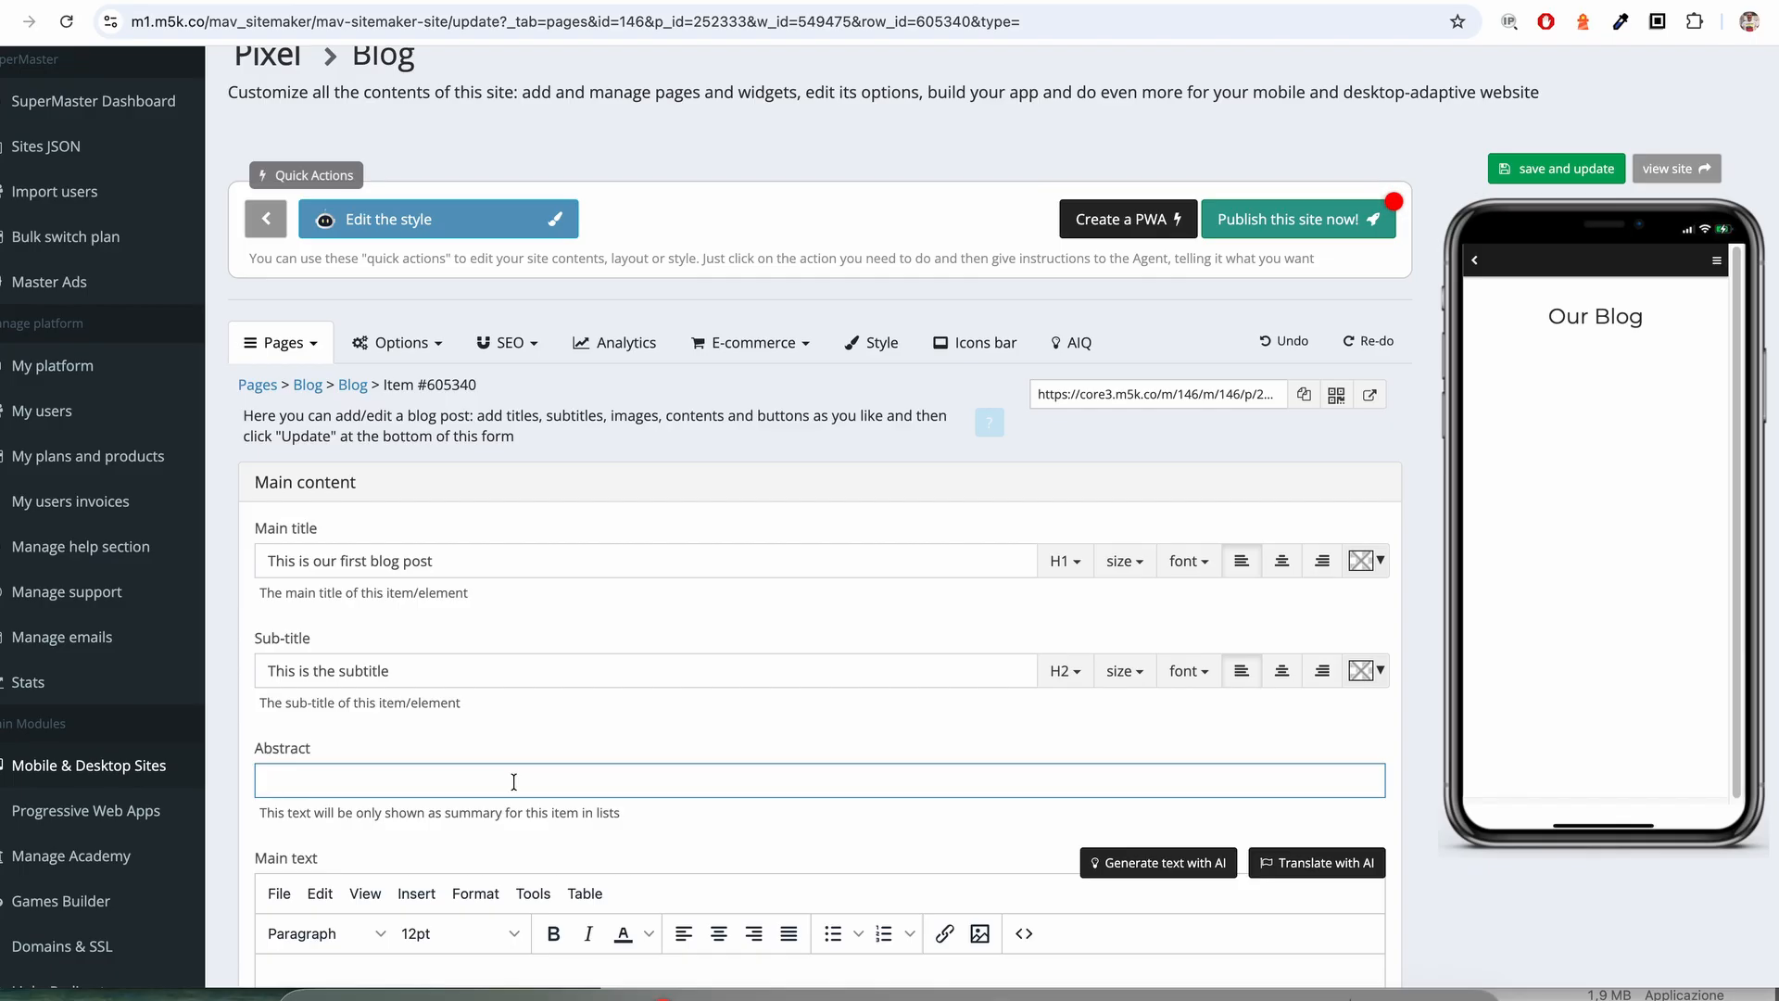
text(This is trhe ab)
key(alt+shift+Left)
key(alt+shift+Left)
text(the abstract of this blog post)
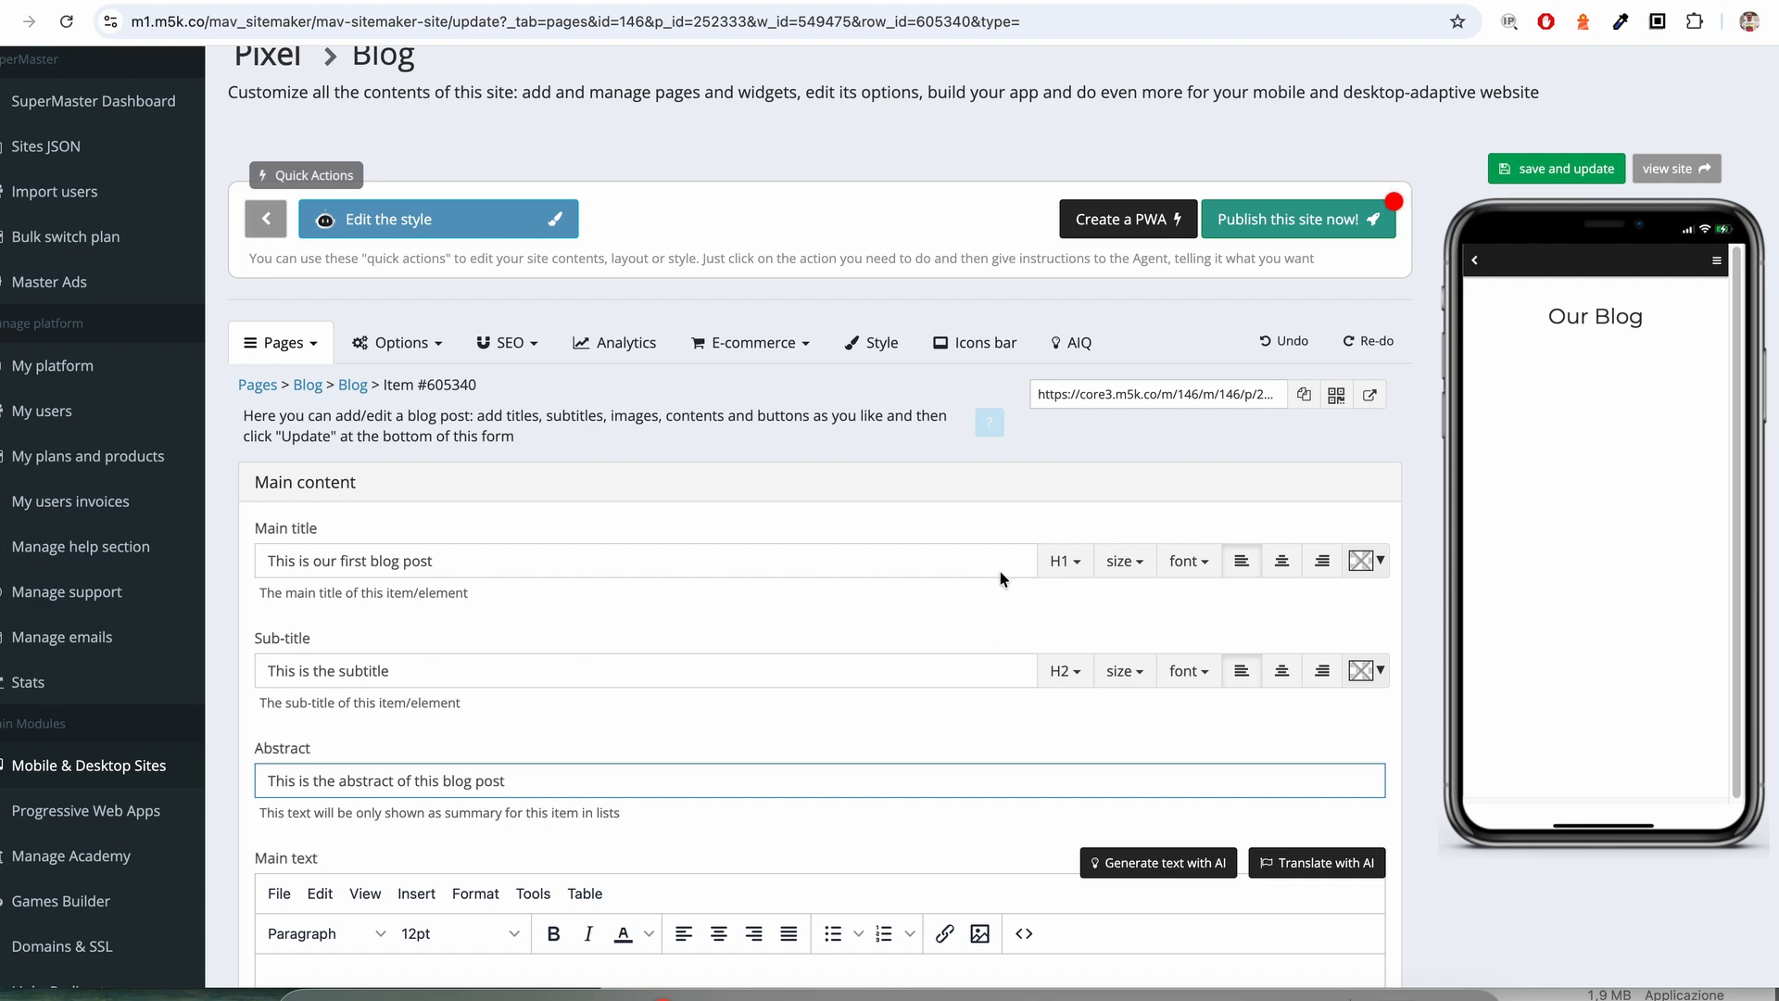
- Use AI to generate the main text: a 600 words web agency blog post about the benefits of having a blog for any small business
scroll(1001, 579, down, 5)
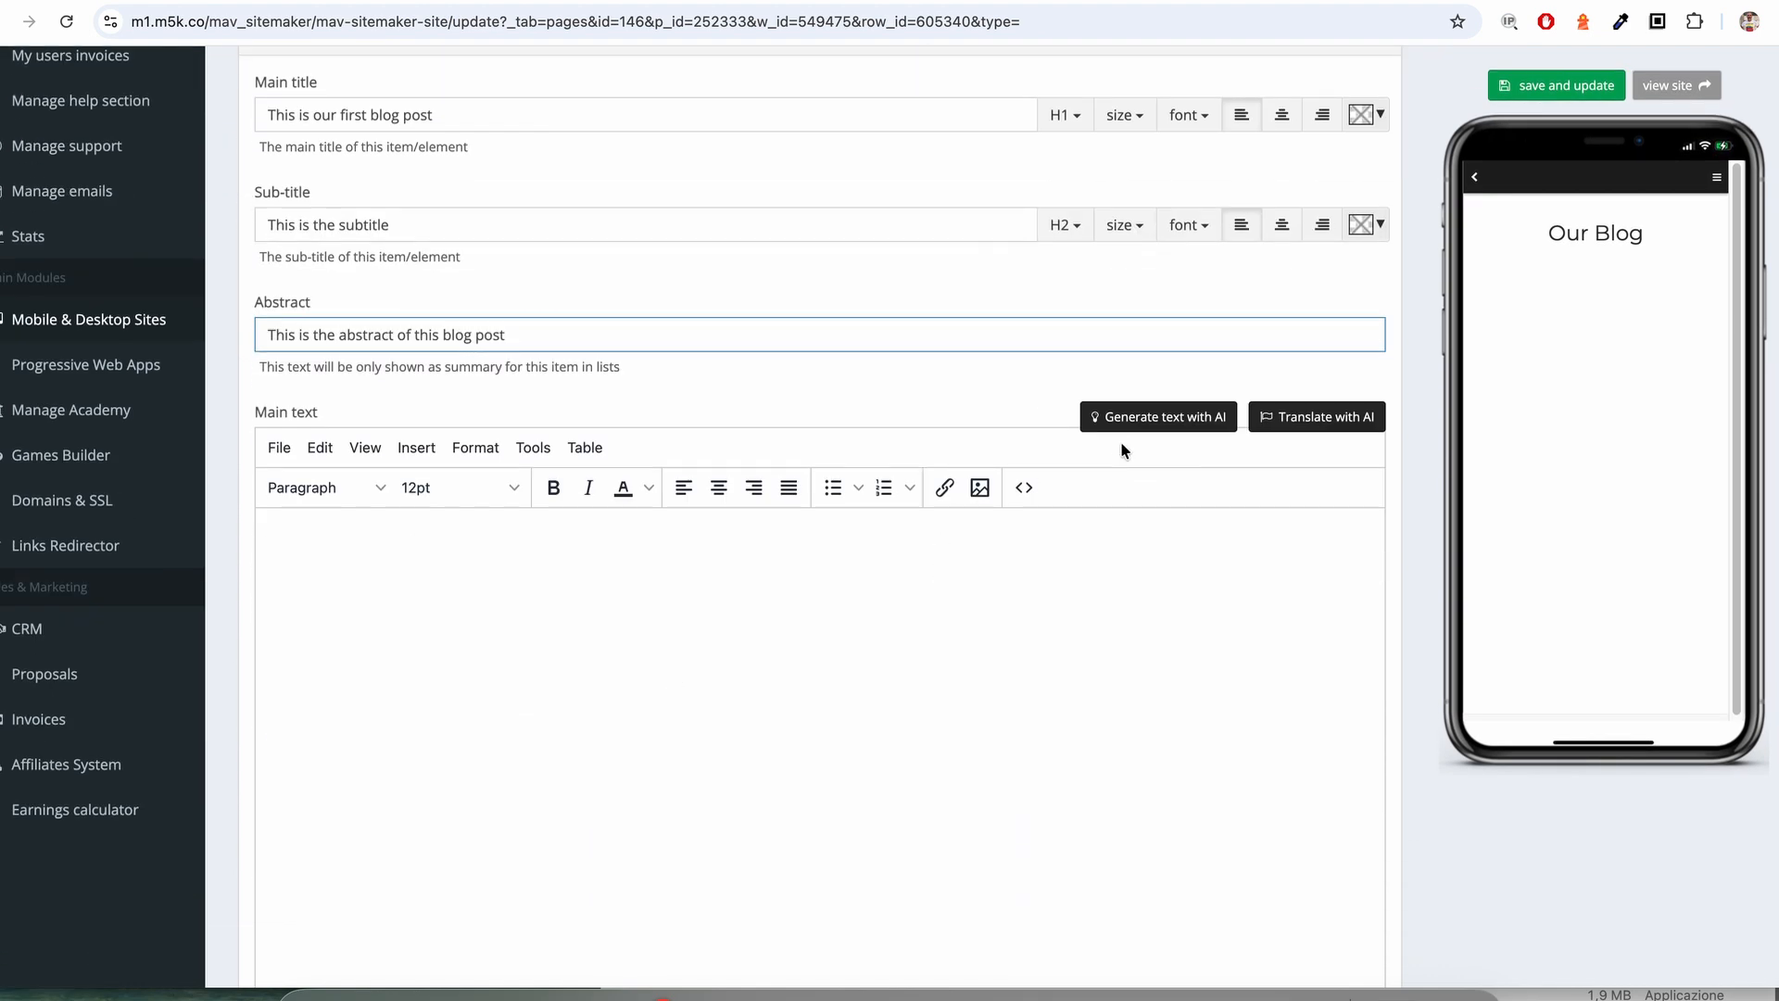
click(1160, 424)
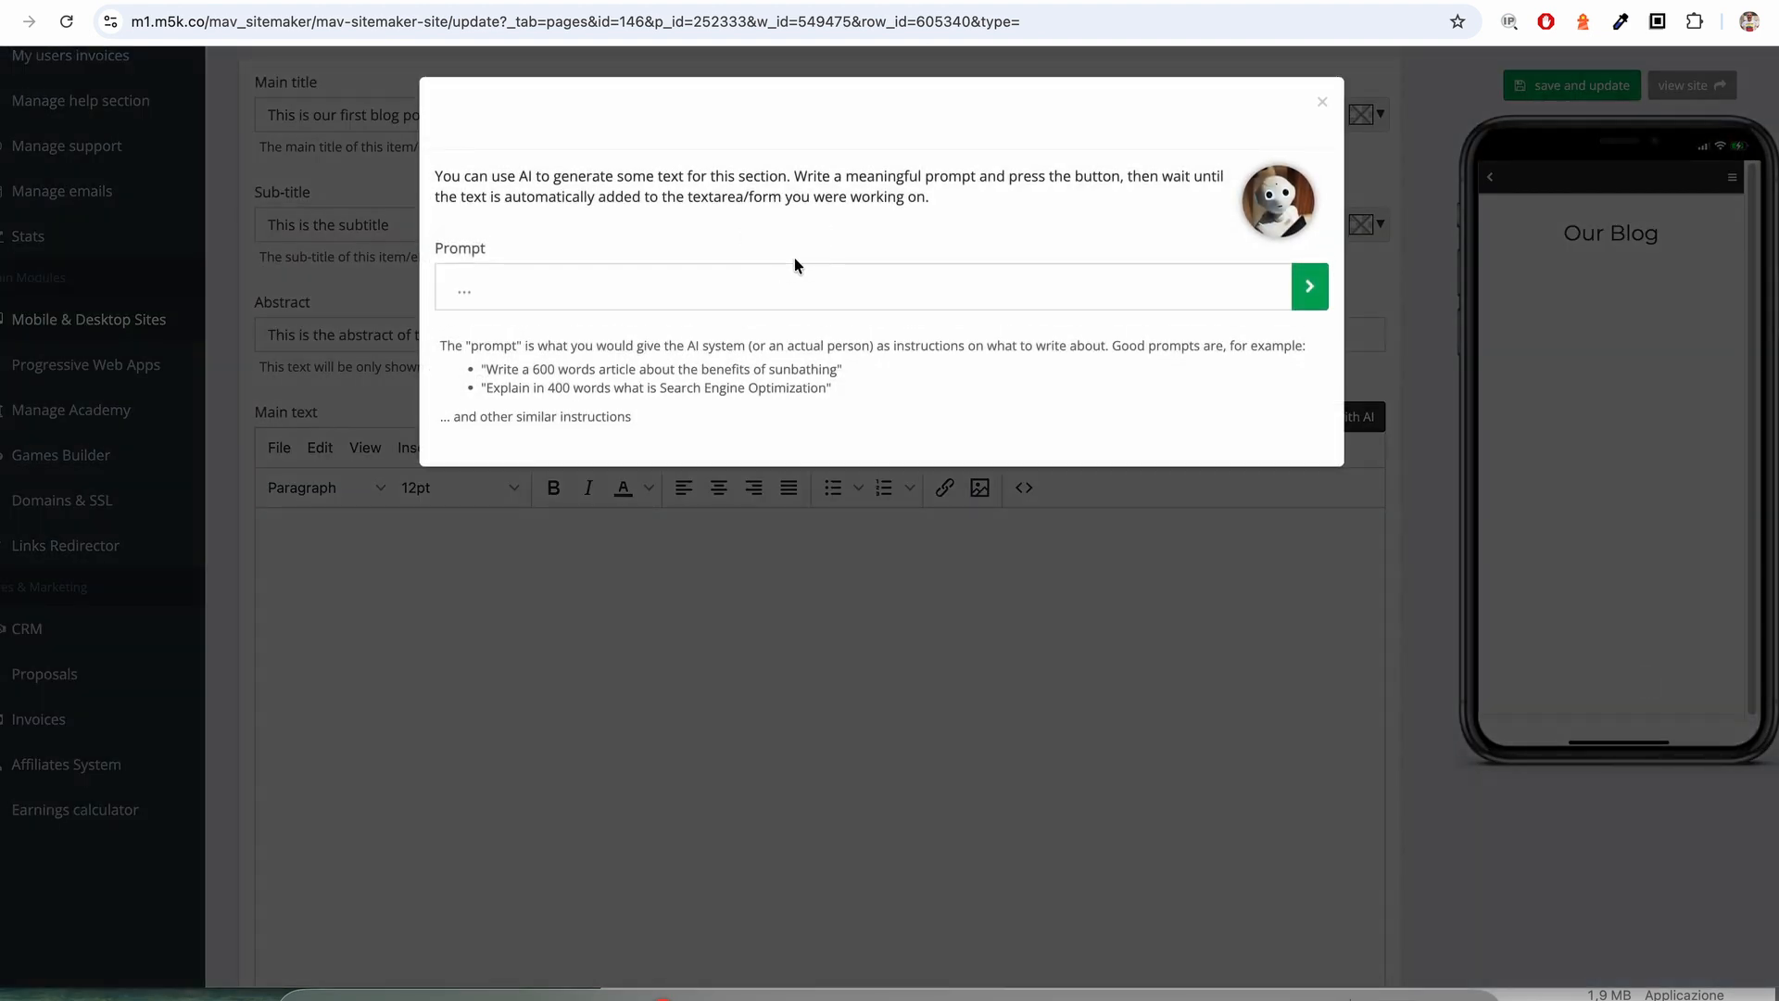
click(822, 295)
text(genertate)
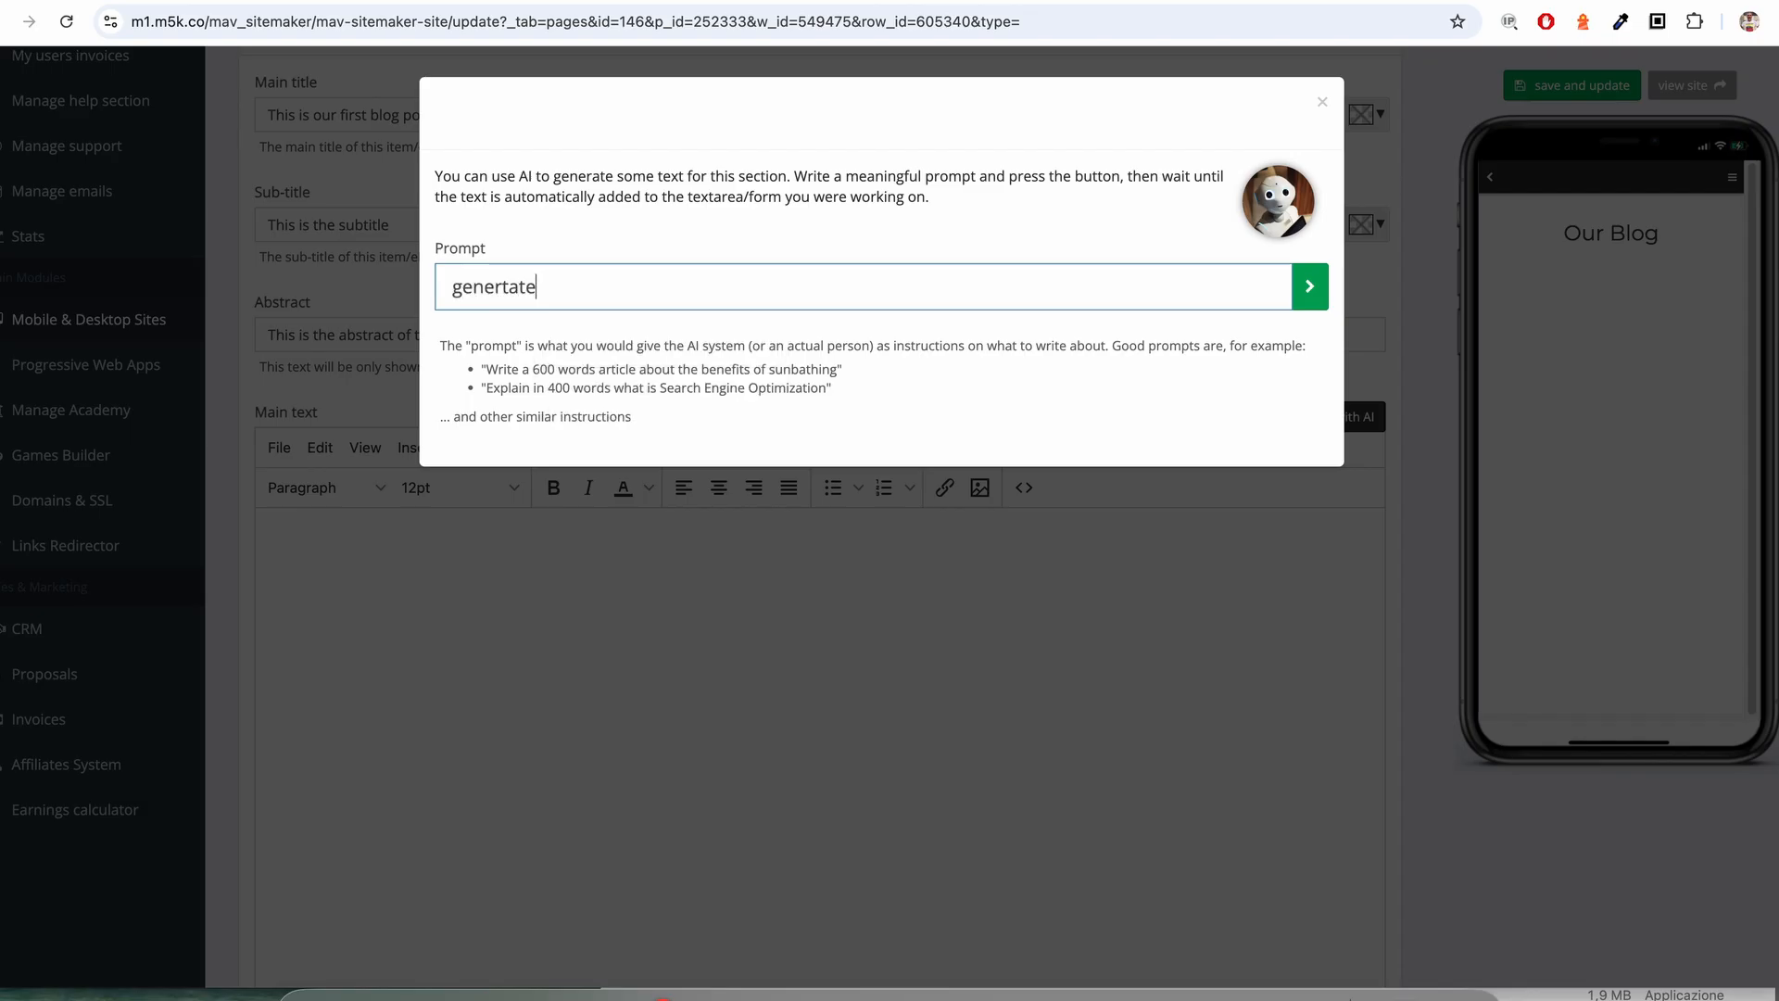
key(BackSpace)
key(BackSpace)
key(BackSpace)
key(BackSpace)
text(ate a 600 words post f)
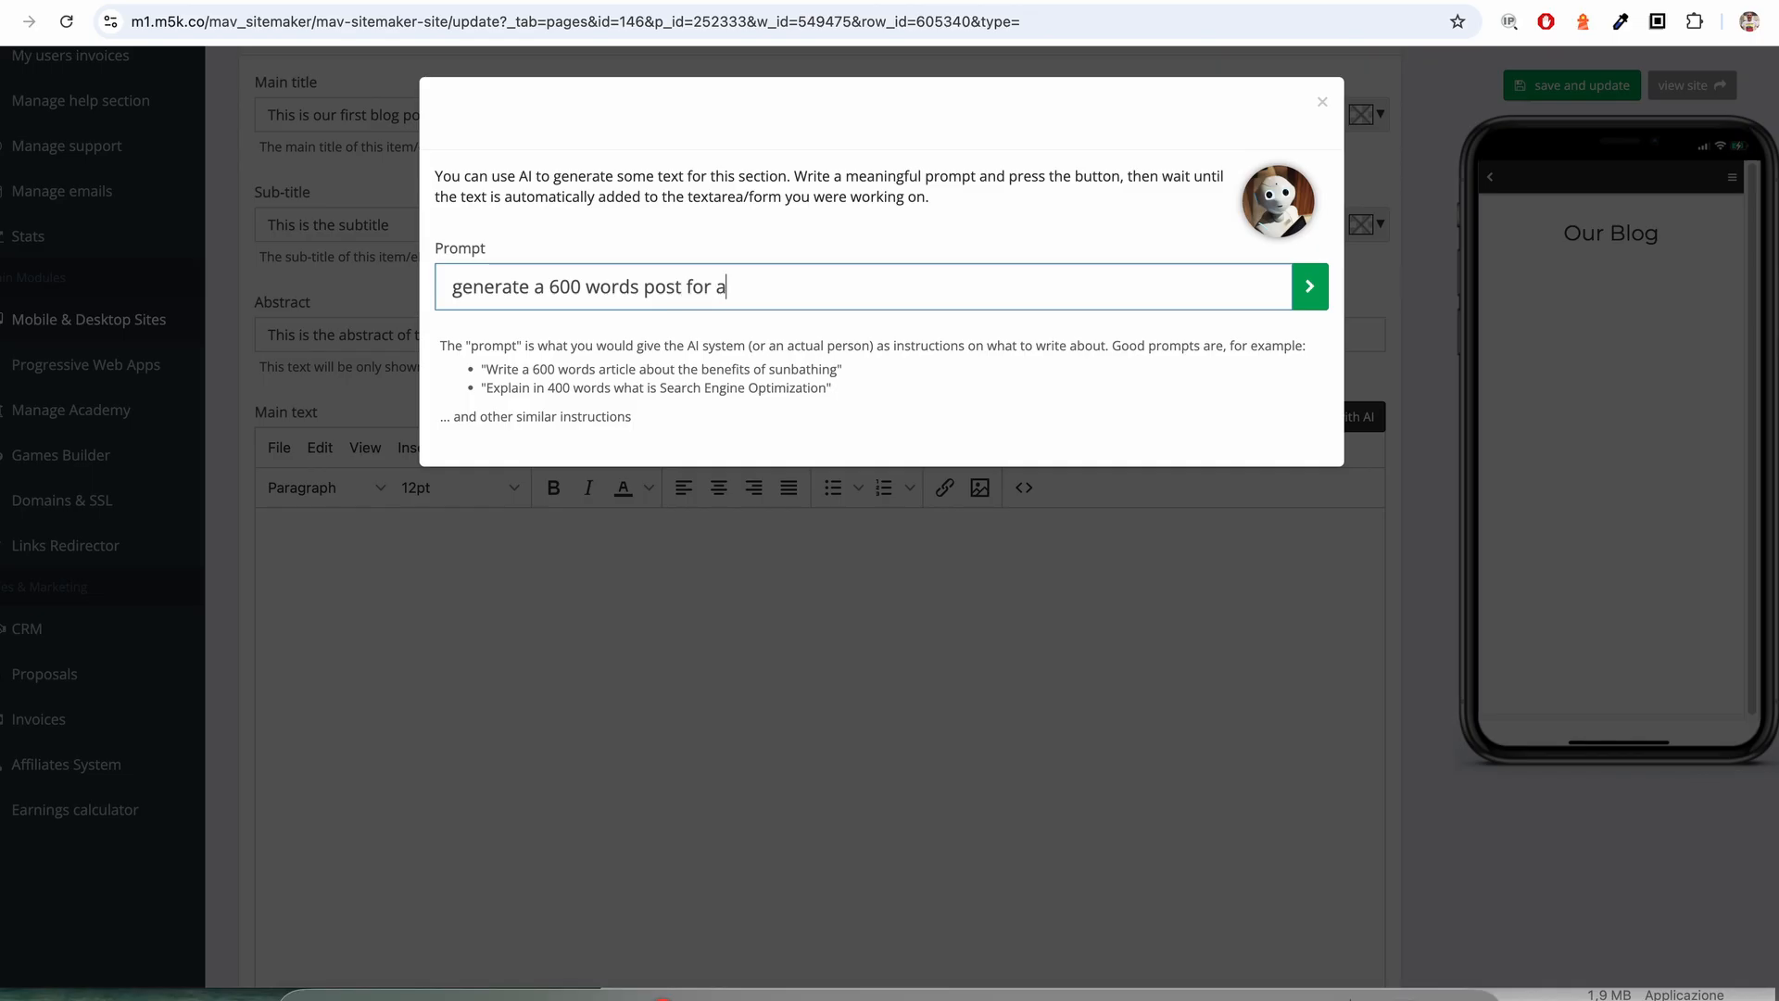
text(or the blog of a web agency ab)
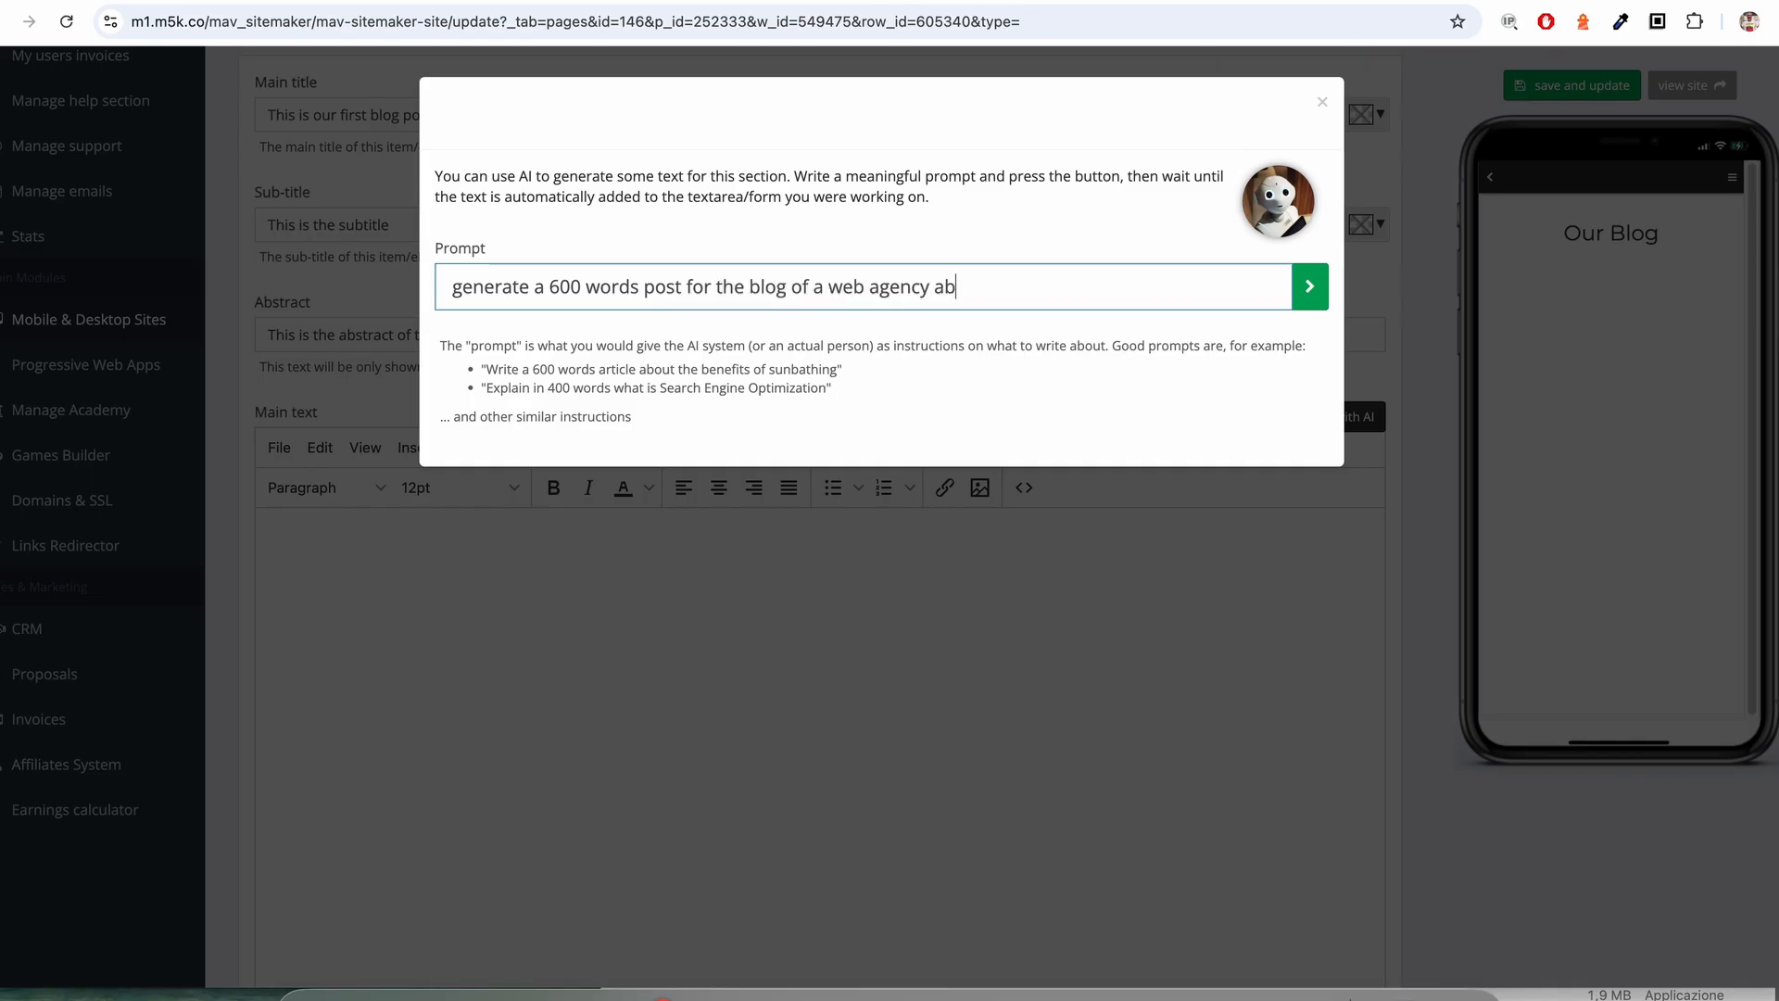
text(out the benefits of having a blo)
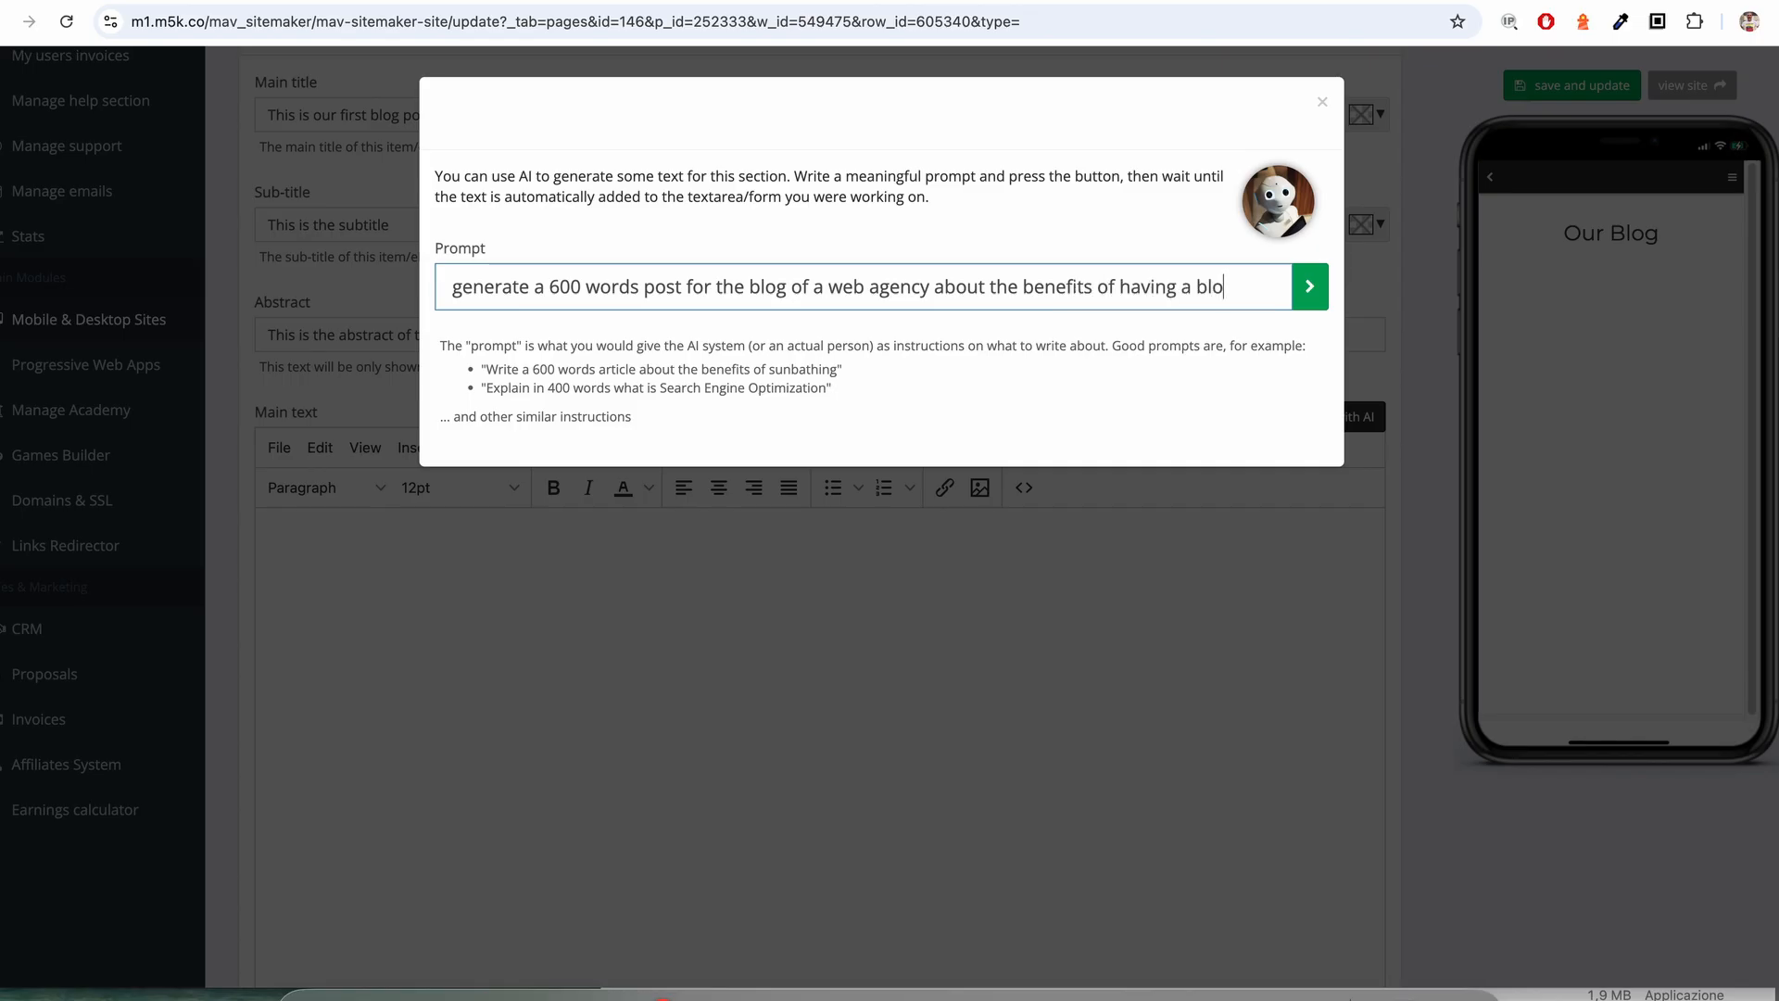
text(g for any small )
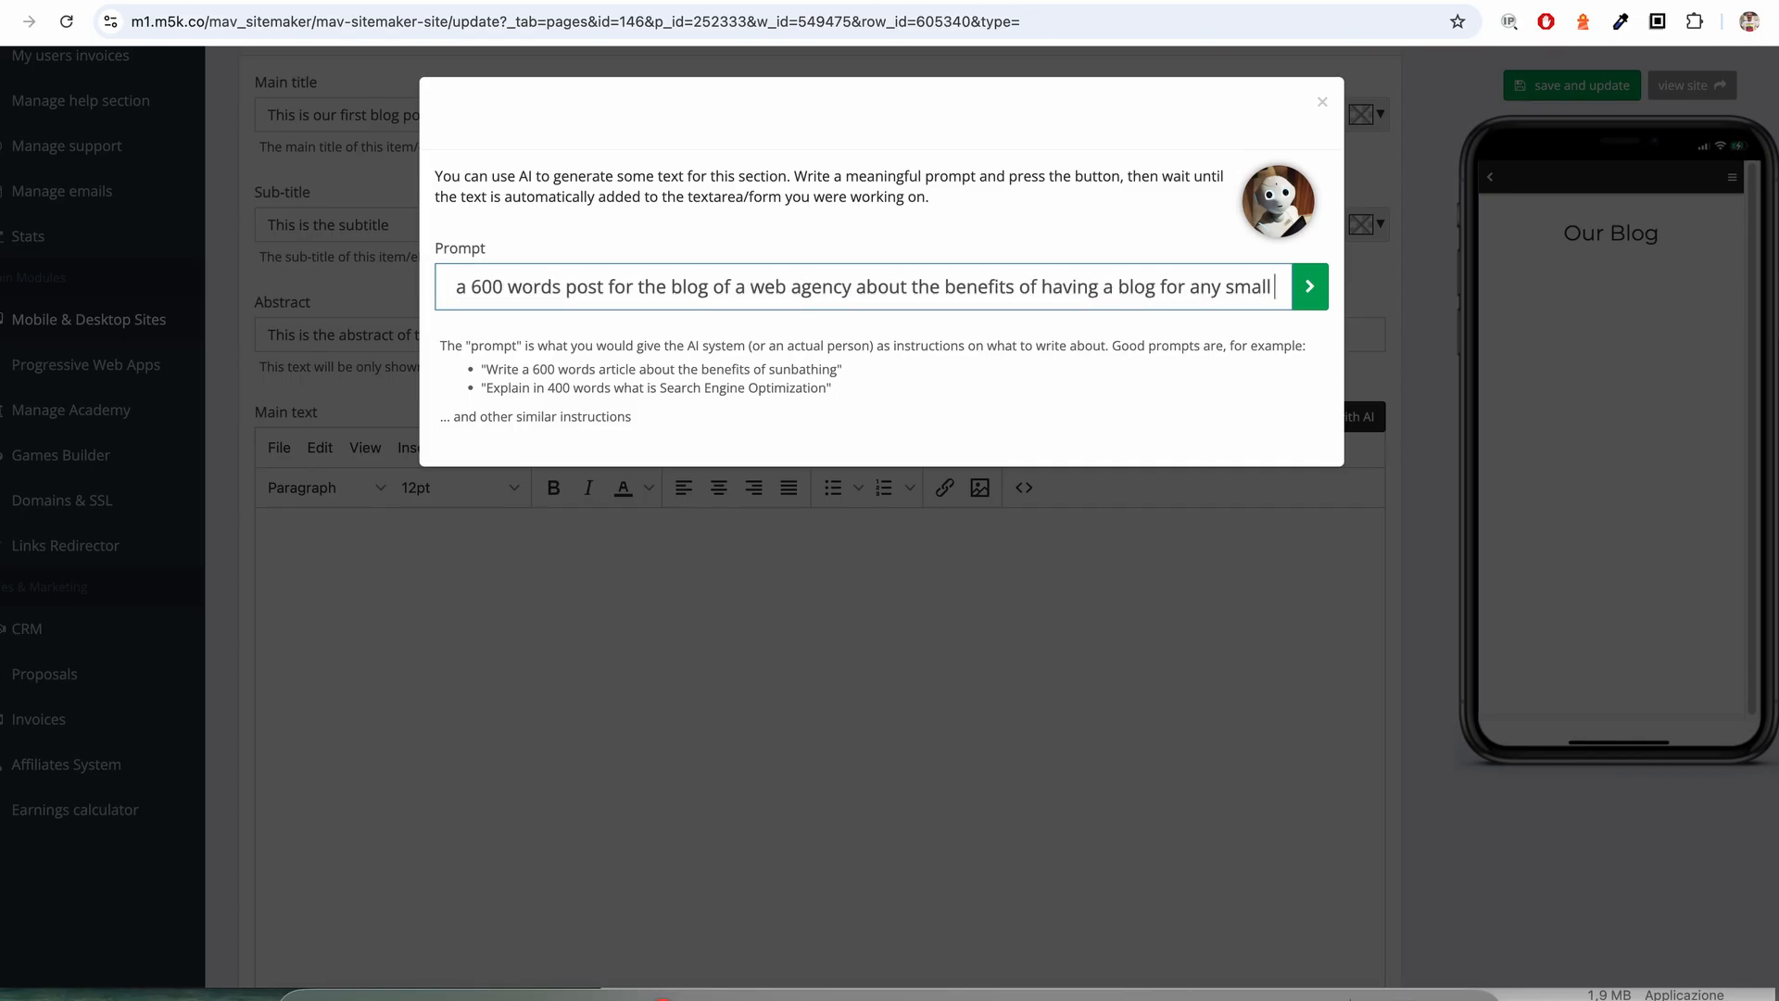
text(business)
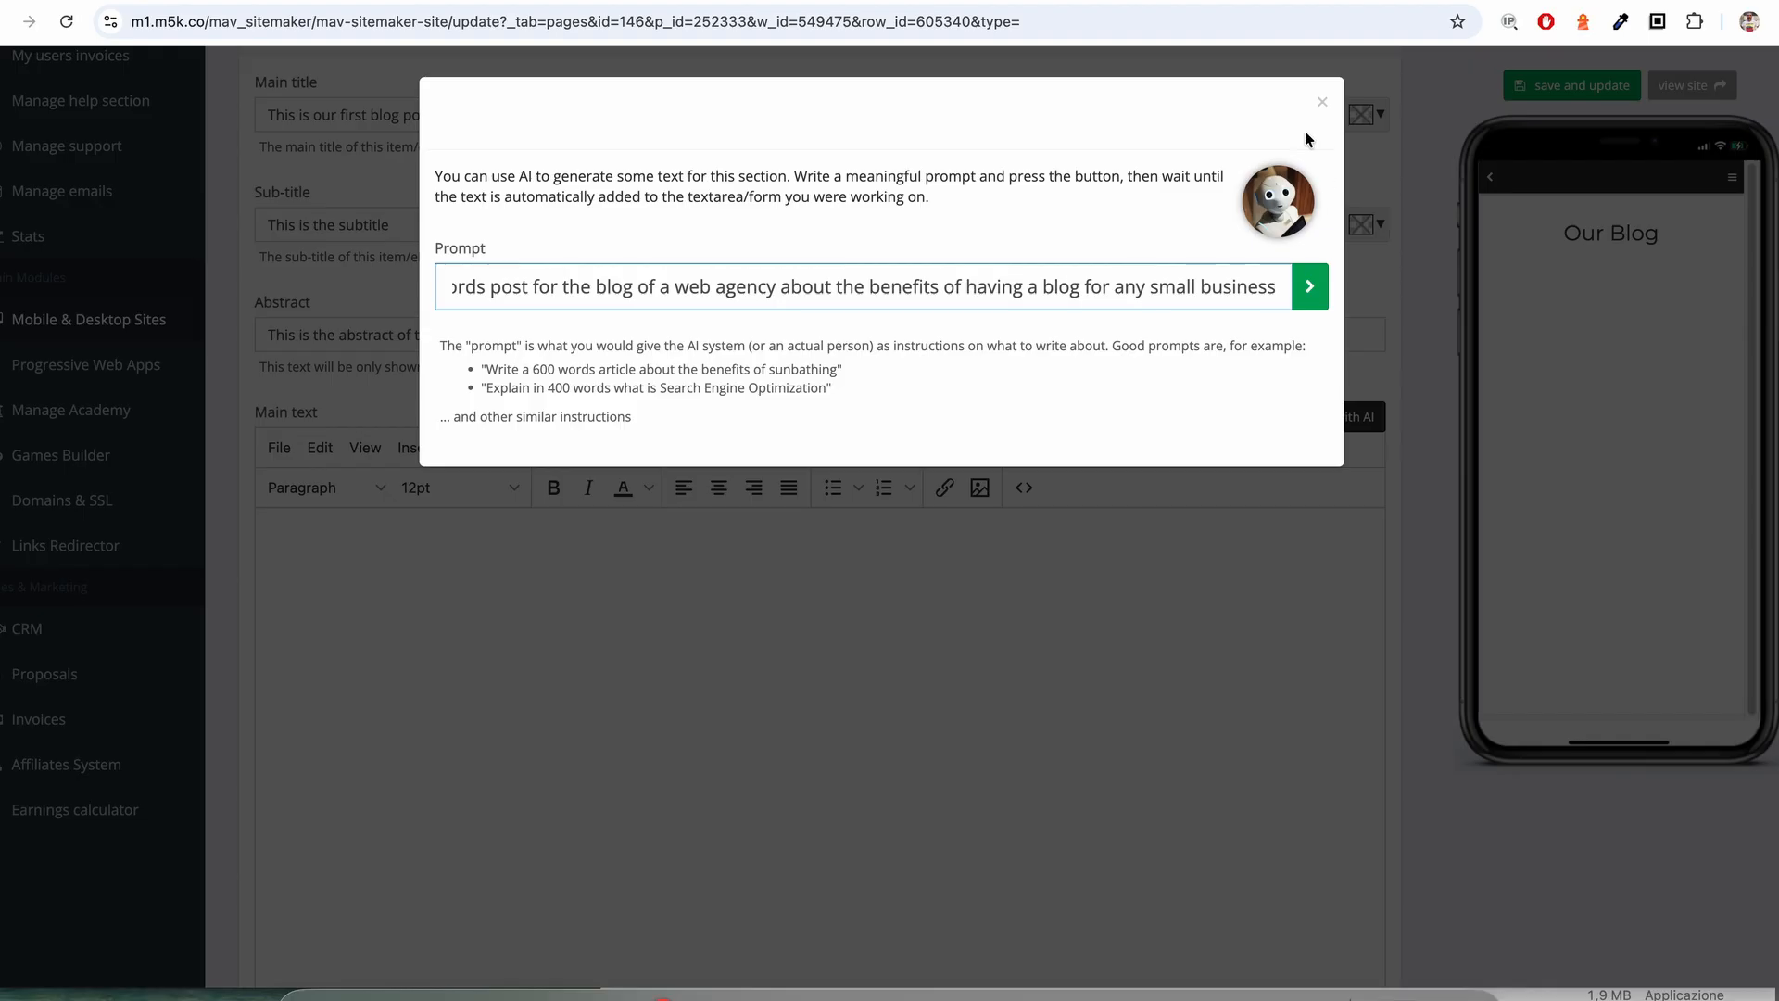
click(1306, 292)
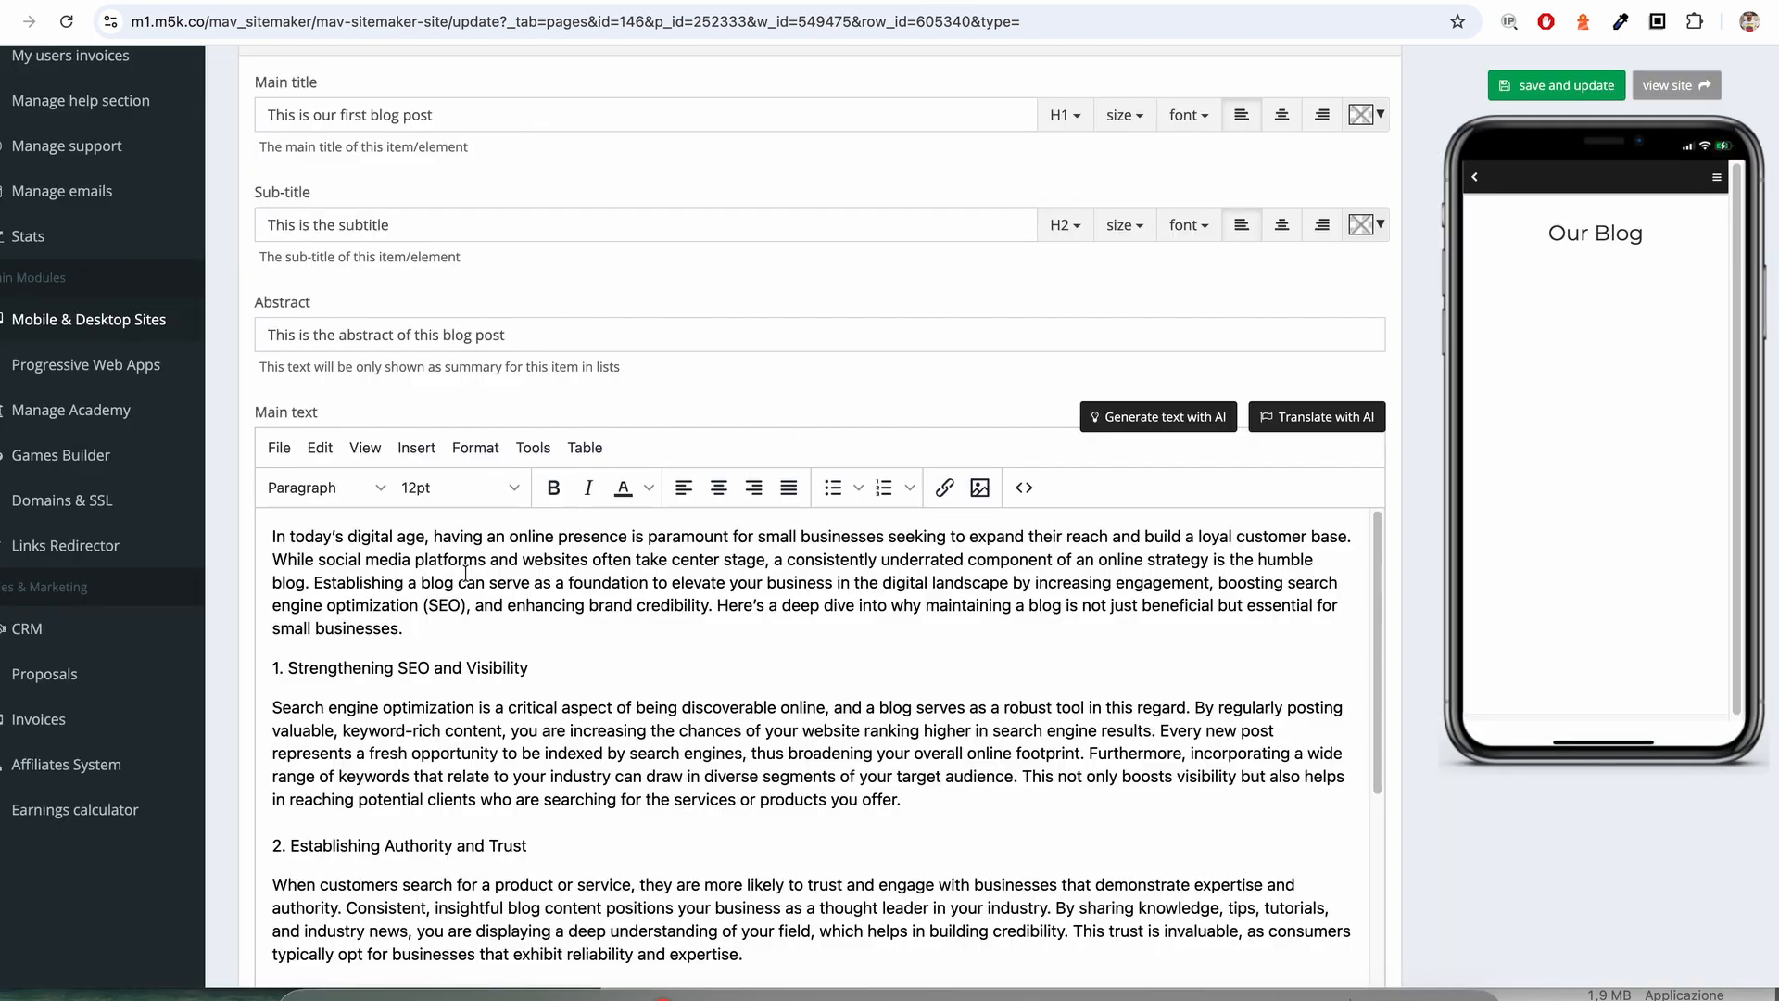
- Format the section title "1. Strengthening SEO and Visibility" in the main text as Heading 2
click(343, 491)
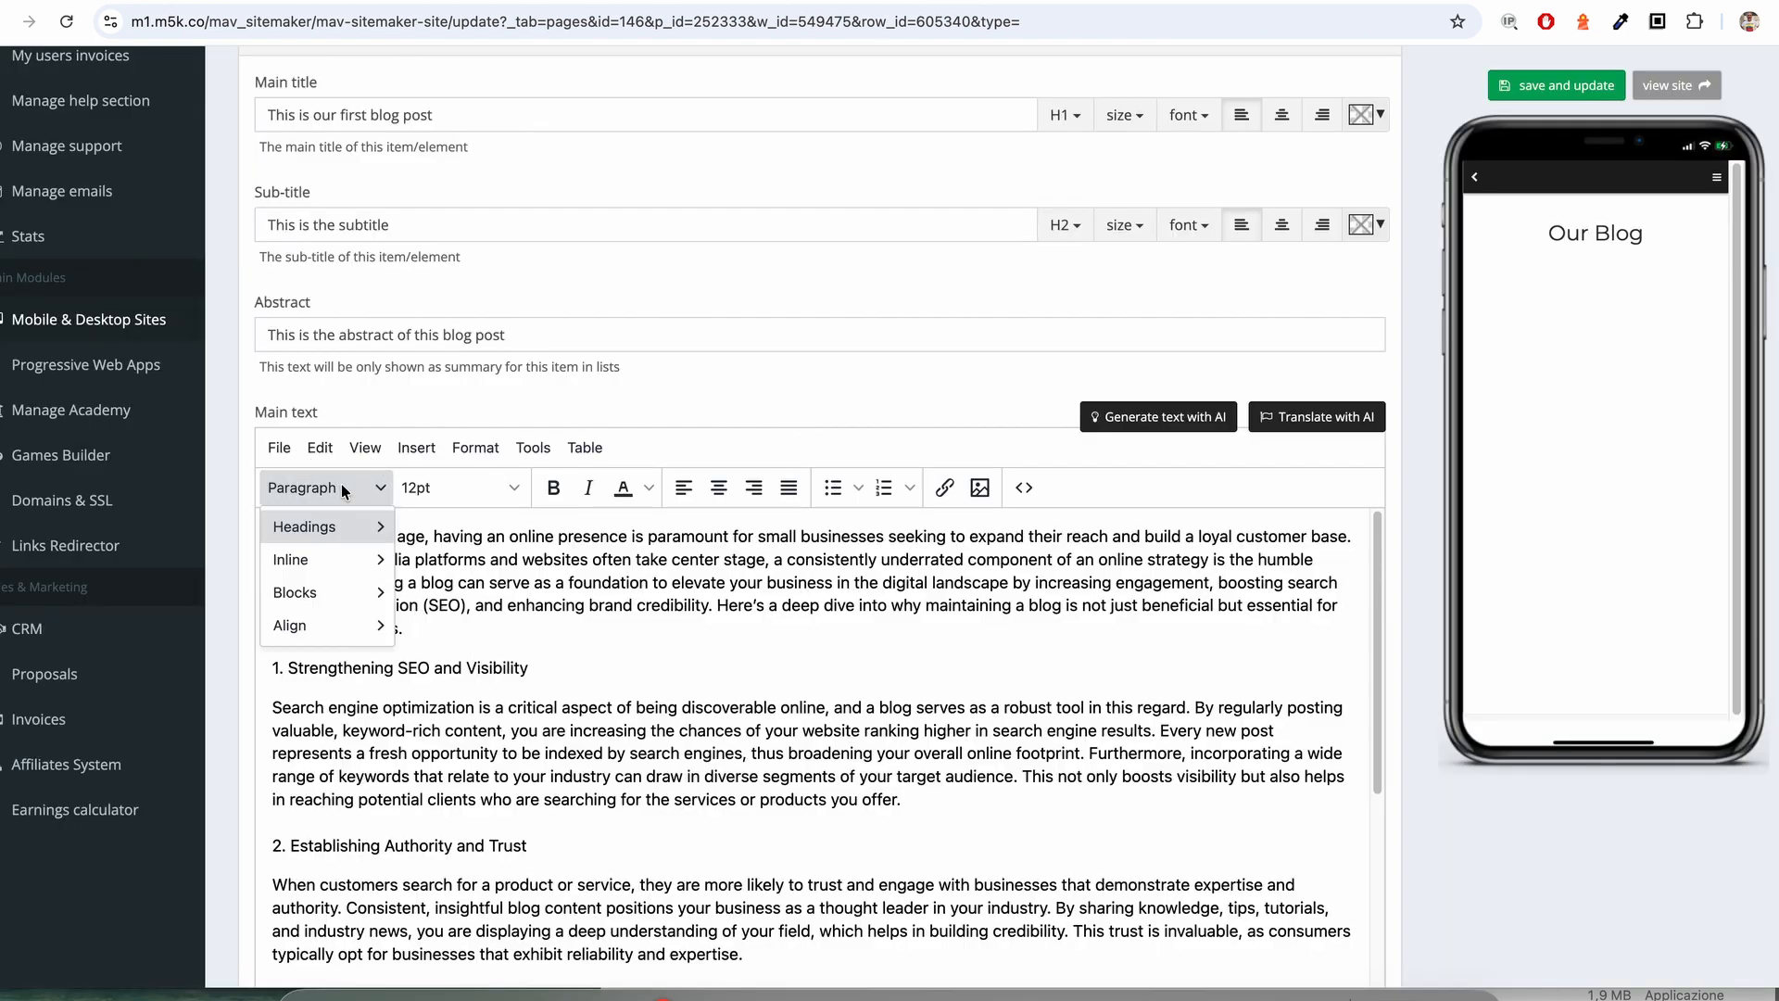
mouse_move(306, 526)
click(500, 565)
- Try to format the section title "2. Establishing Authority and Trust" as Heading 2
scroll(477, 646, down, 5)
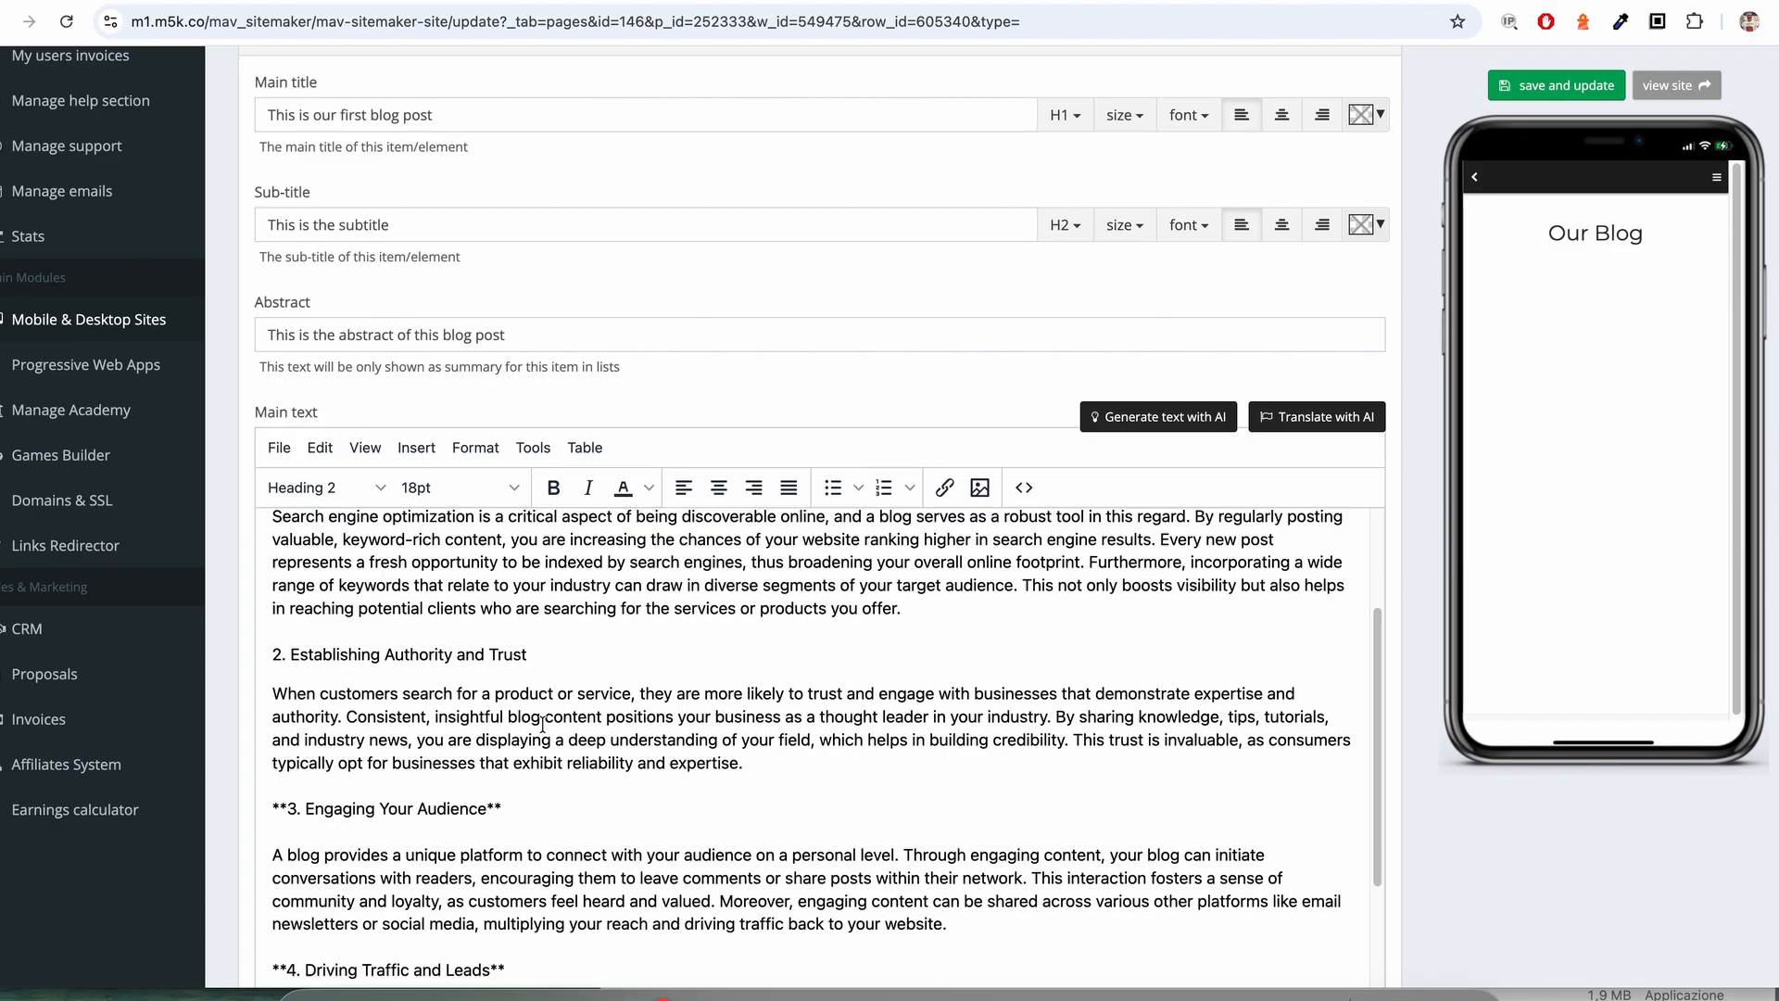
click(477, 646)
click(320, 487)
mouse_move(306, 526)
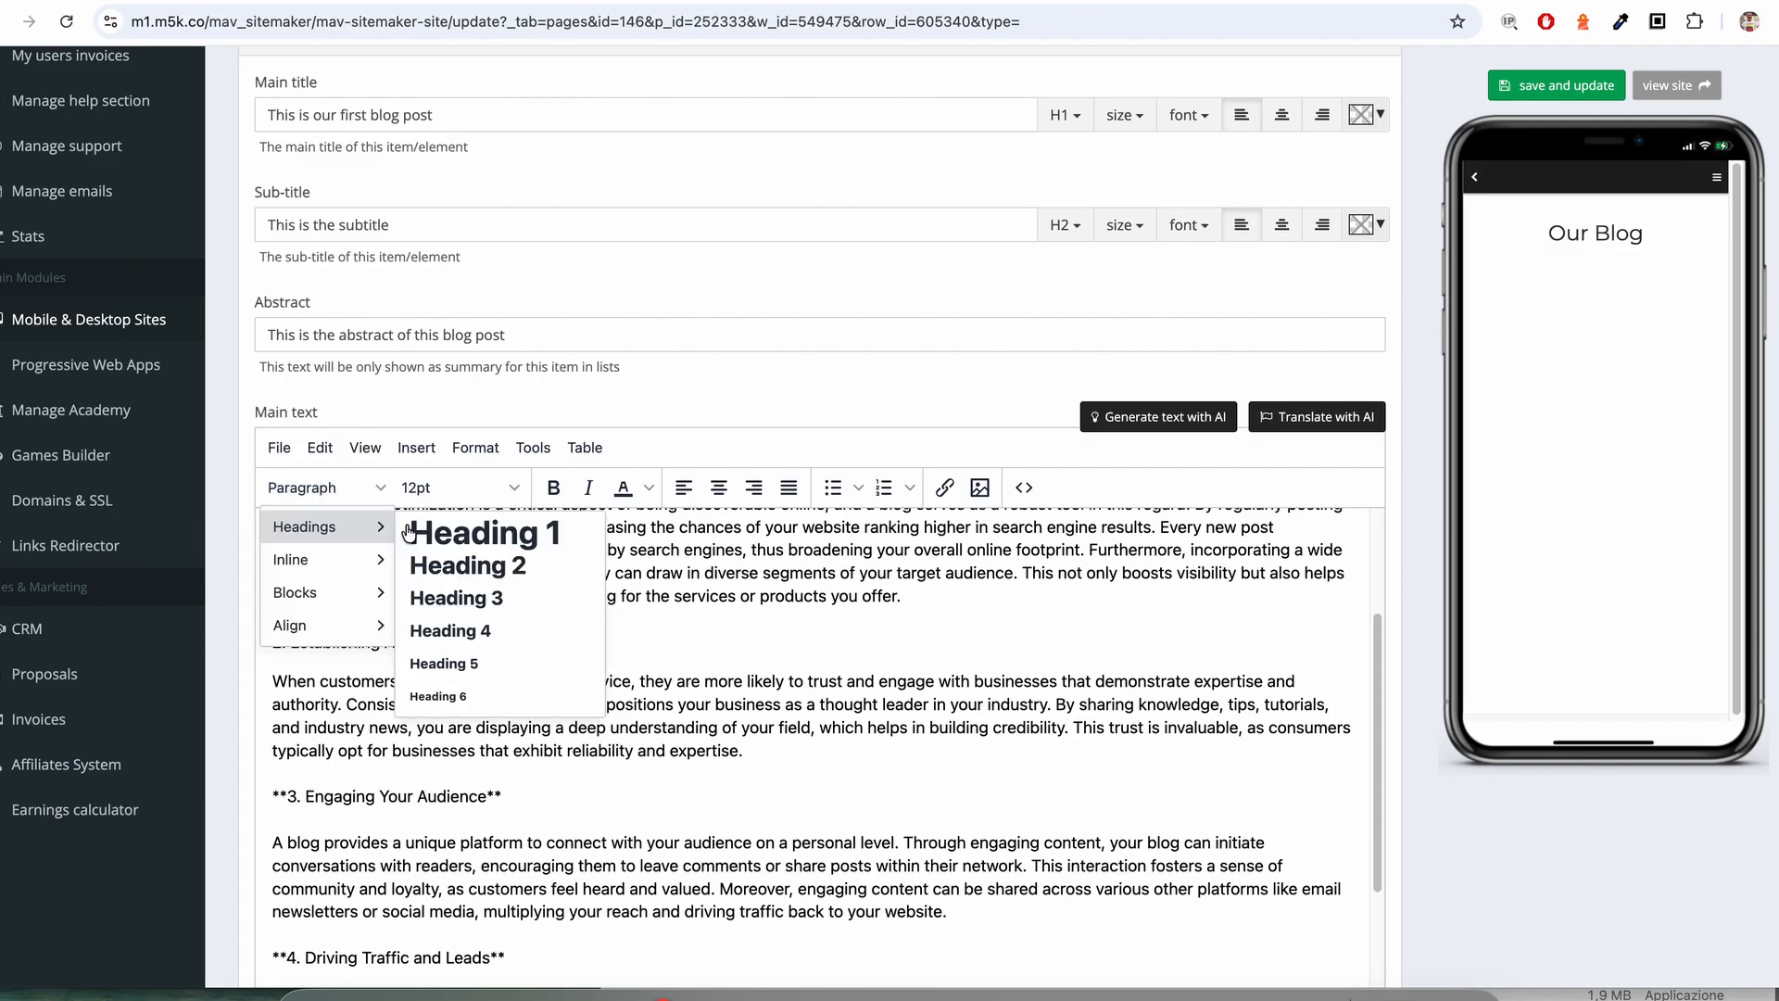
click(468, 565)
key(super+z)
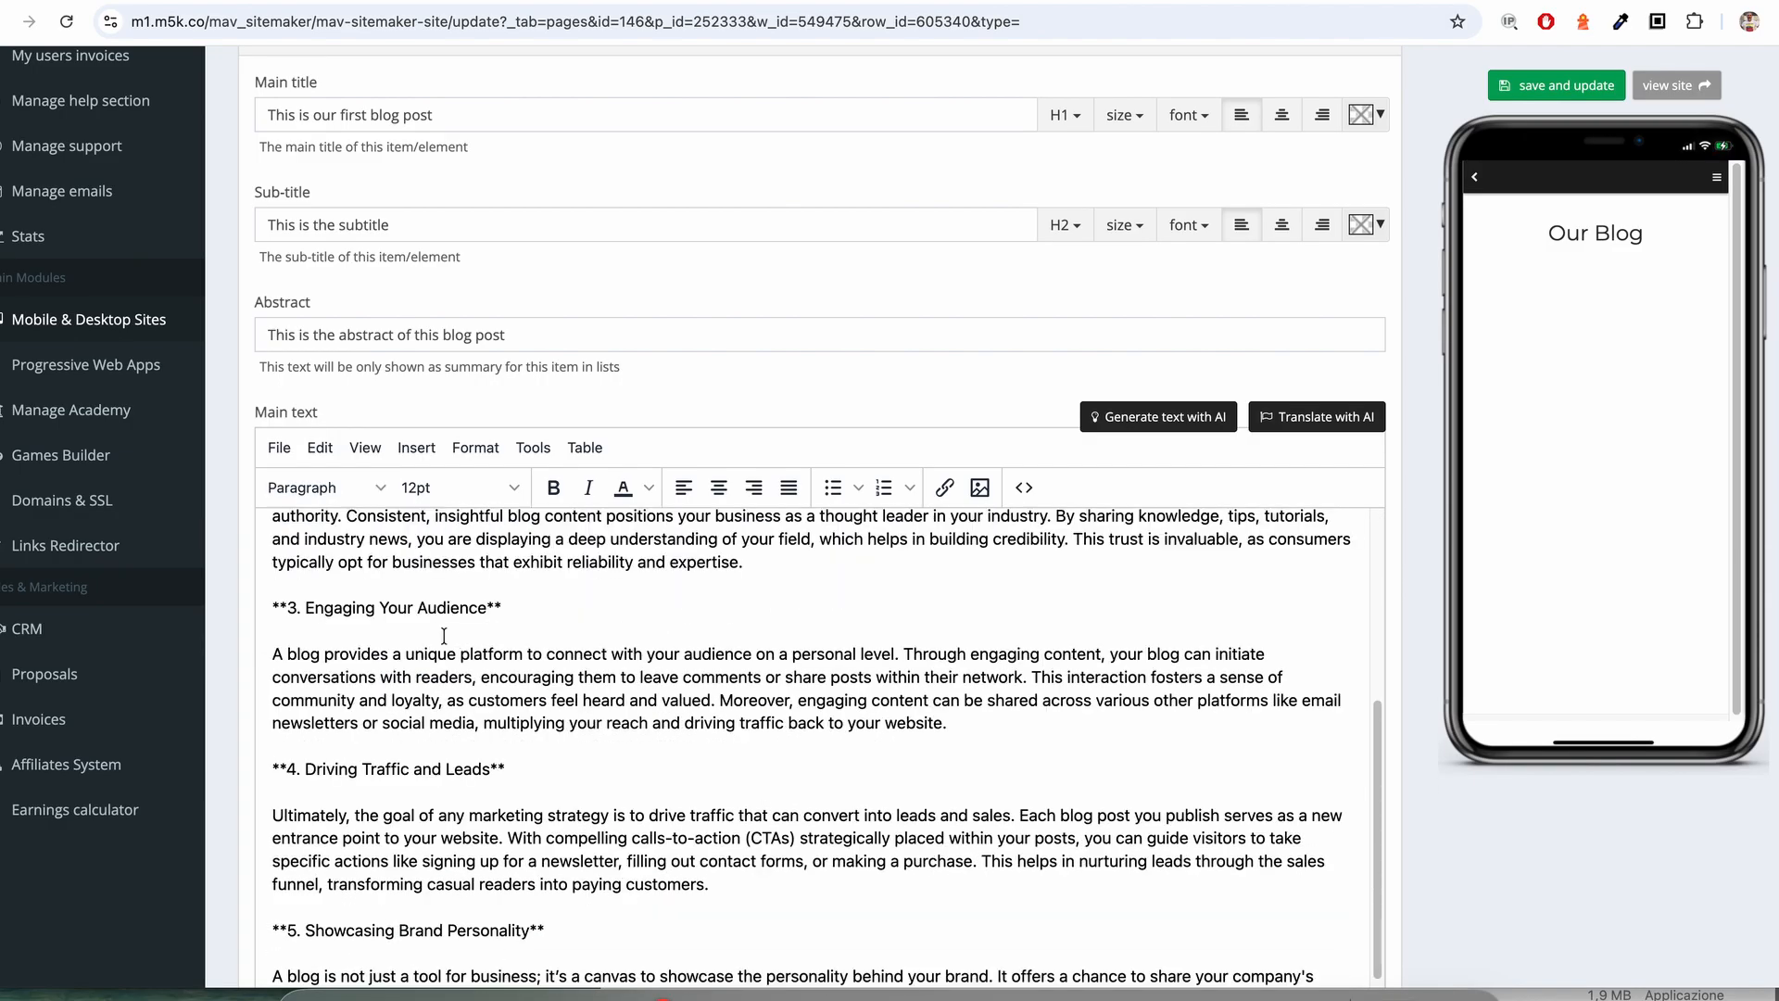
click(423, 587)
scroll(846, 713, up, 2)
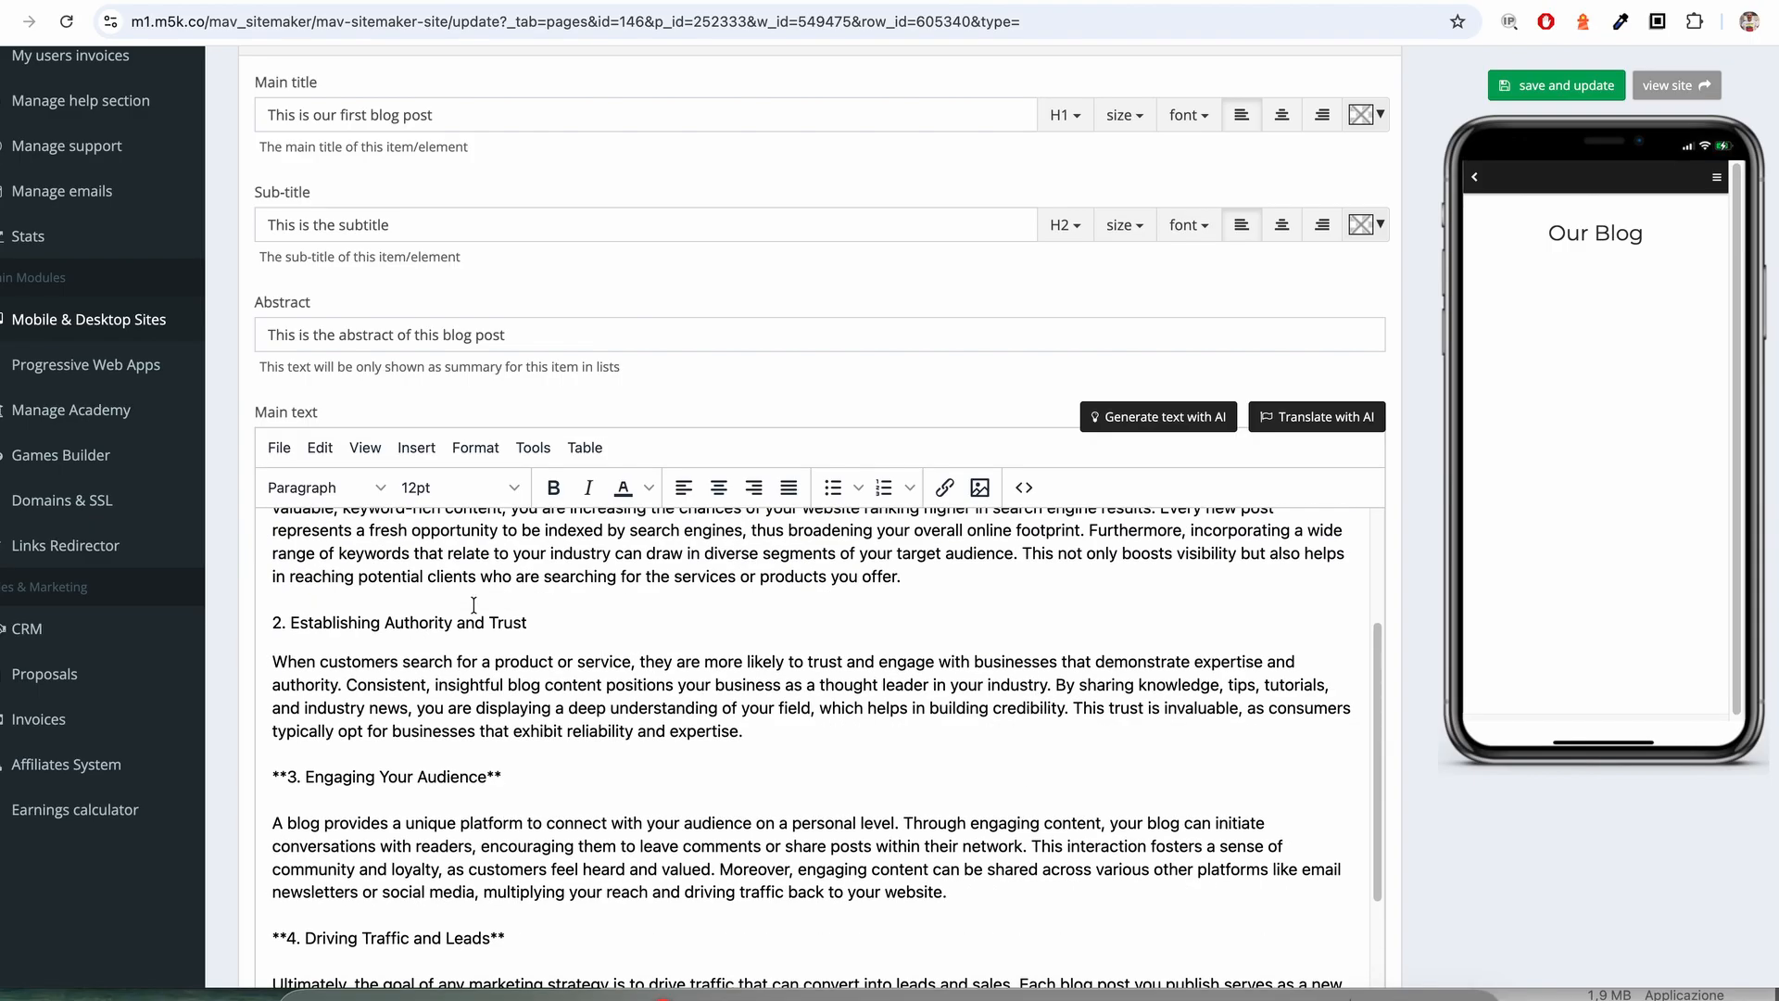
- Remove the extra spacing before "2. Establishing Authority and Trust" in the main text and format that section title as Heading 2
key(BackSpace)
key(super+Left)
key(Return)
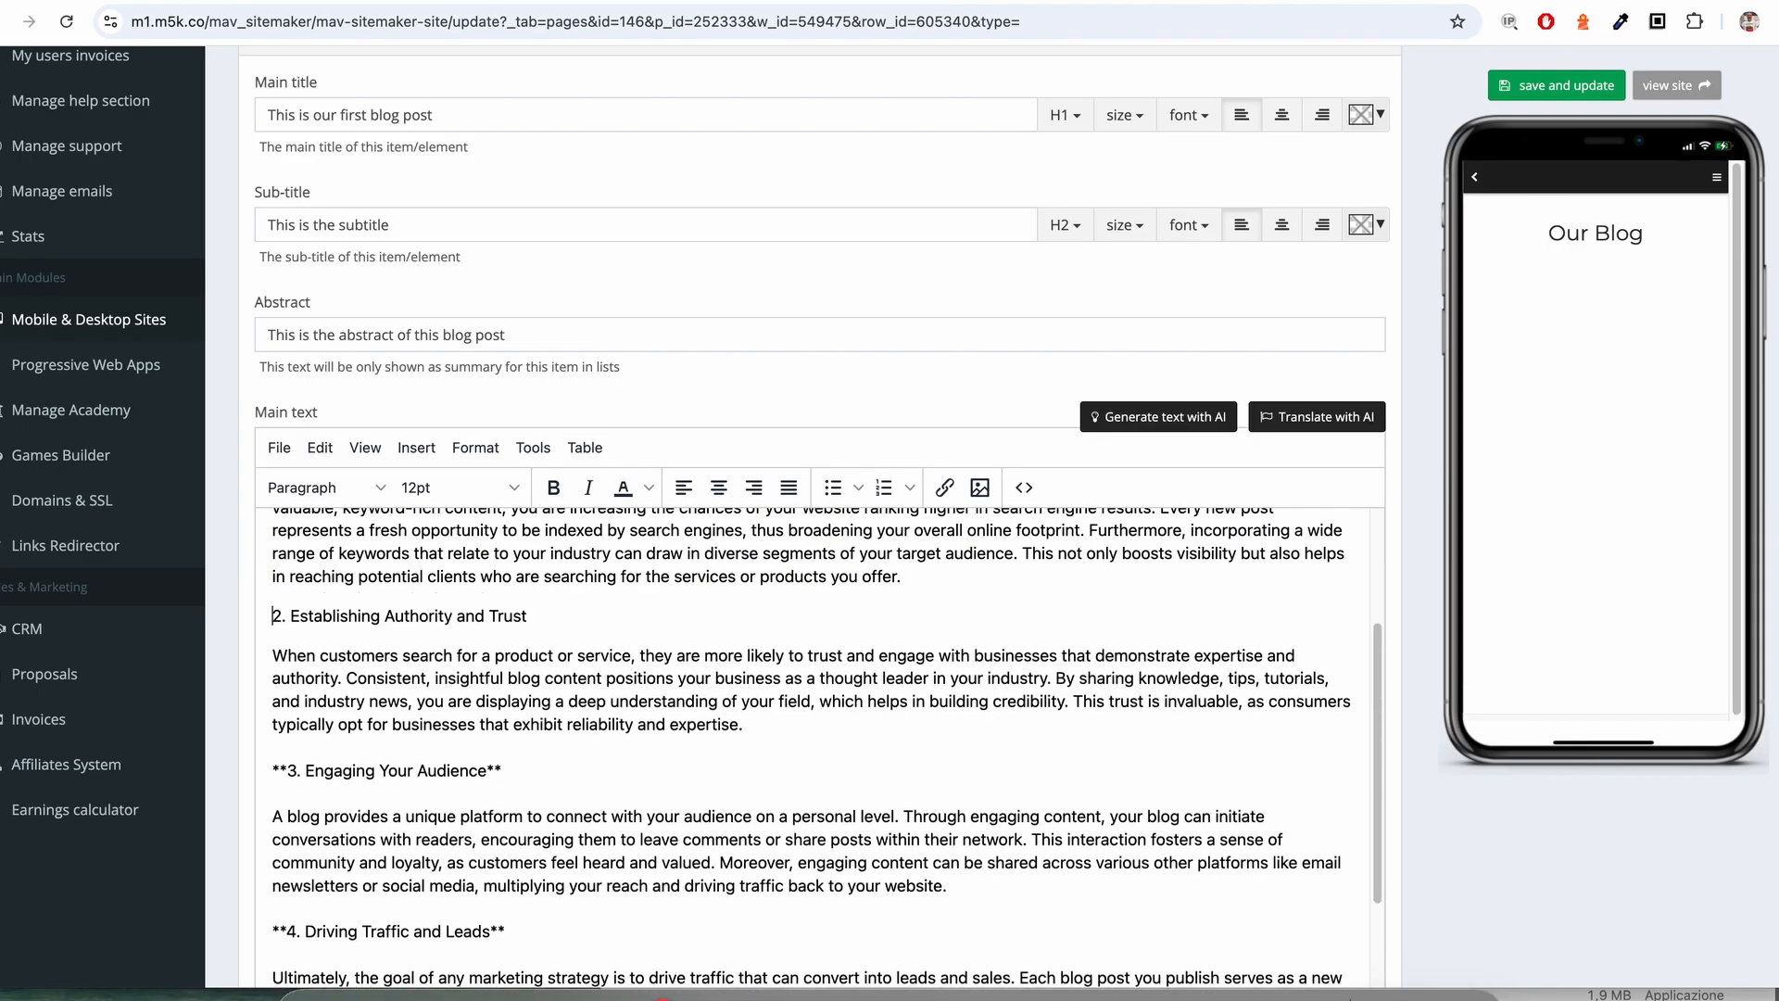
click(319, 488)
mouse_move(352, 526)
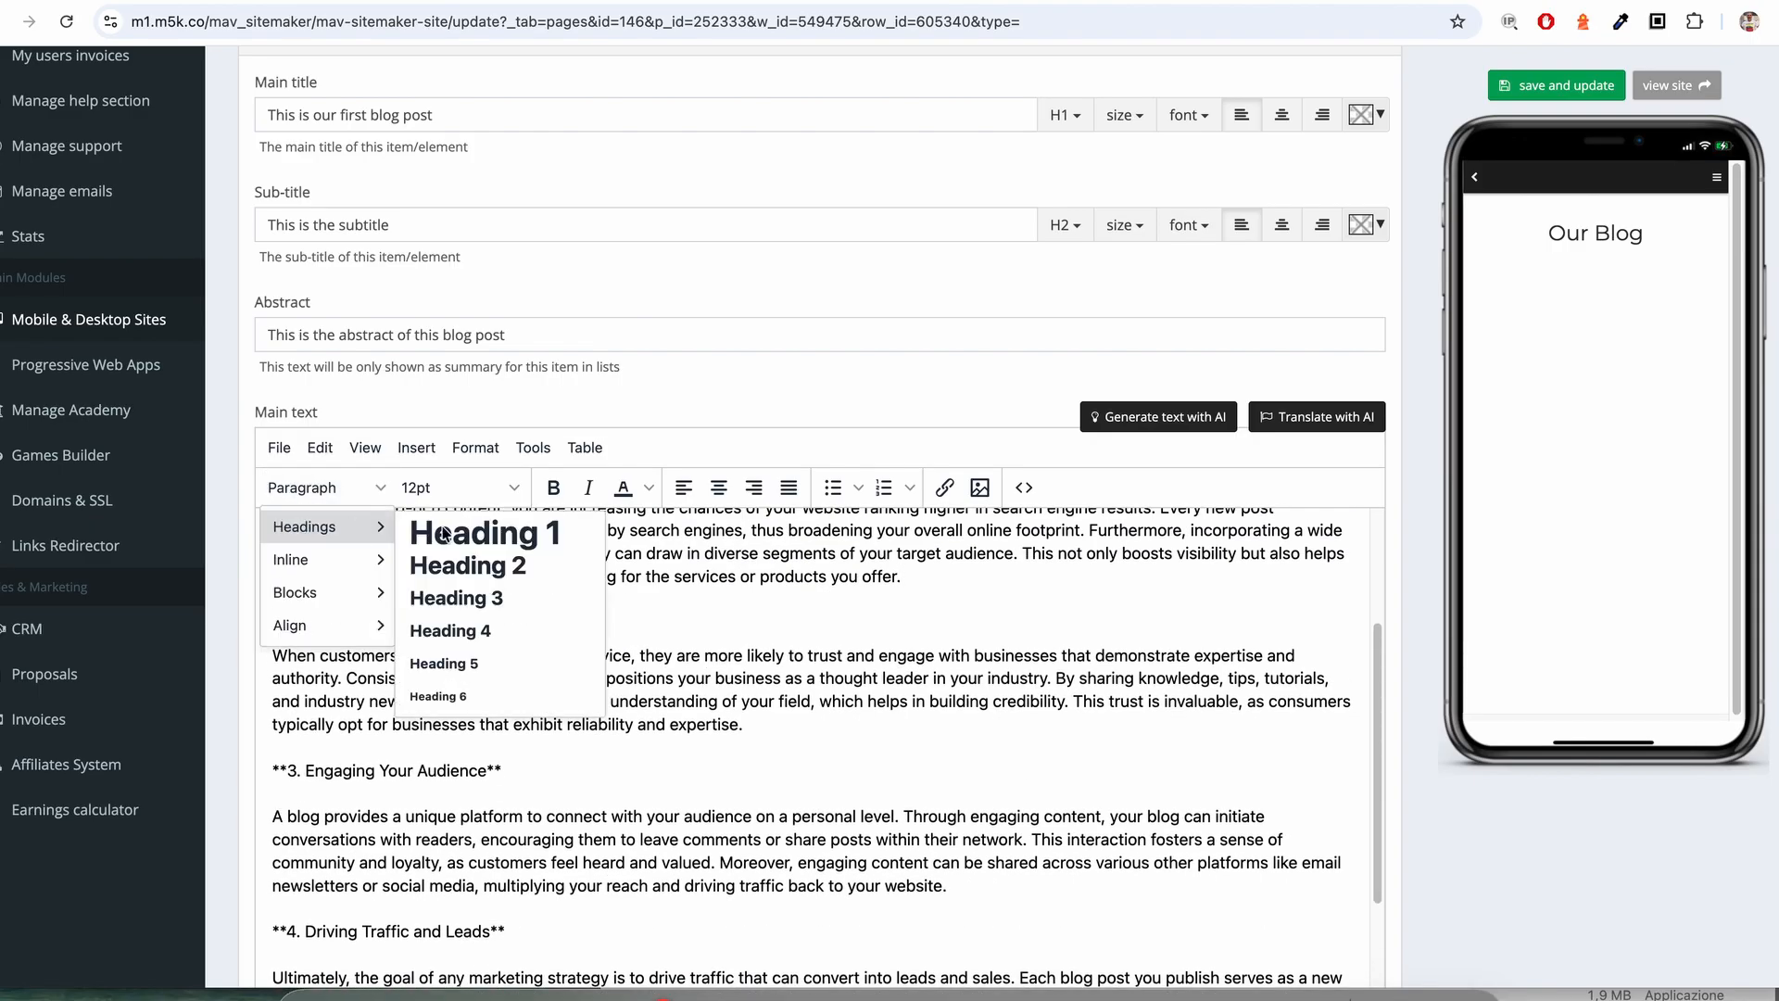
click(468, 563)
- Add the photo of HTML code with meta tags from the Global Media Library to the post and save the post
scroll(556, 574, down, 10)
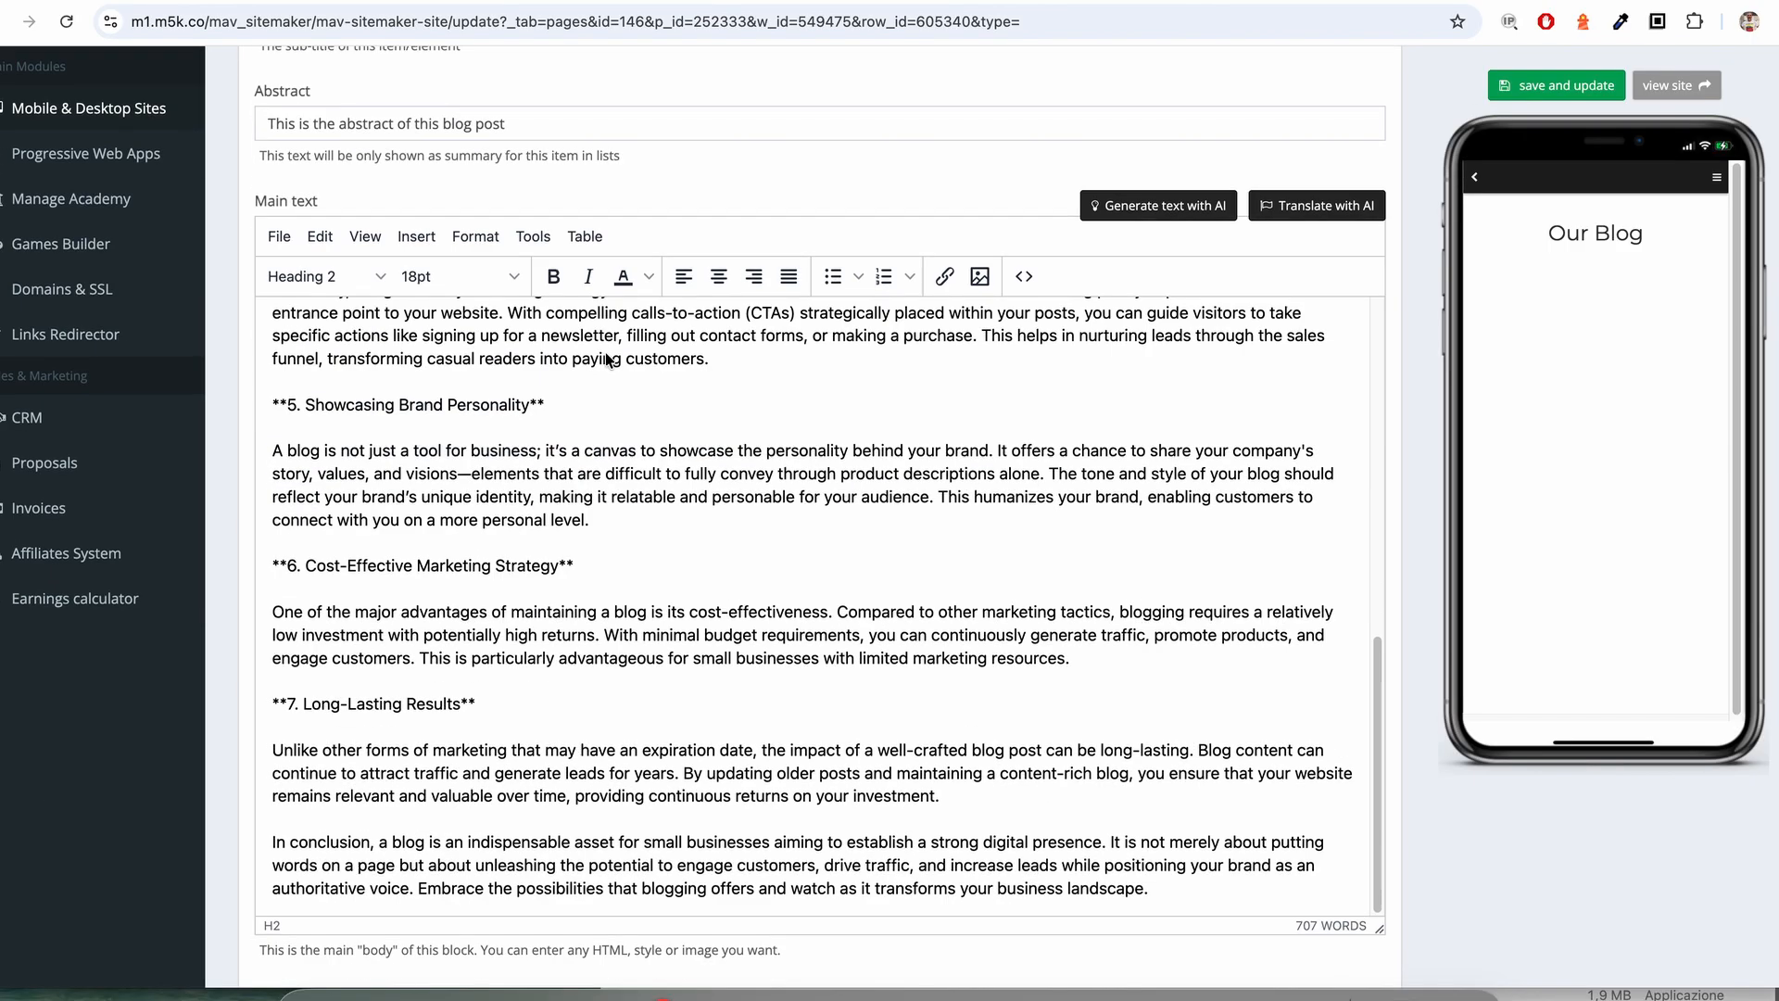
scroll(794, 564, down, 9)
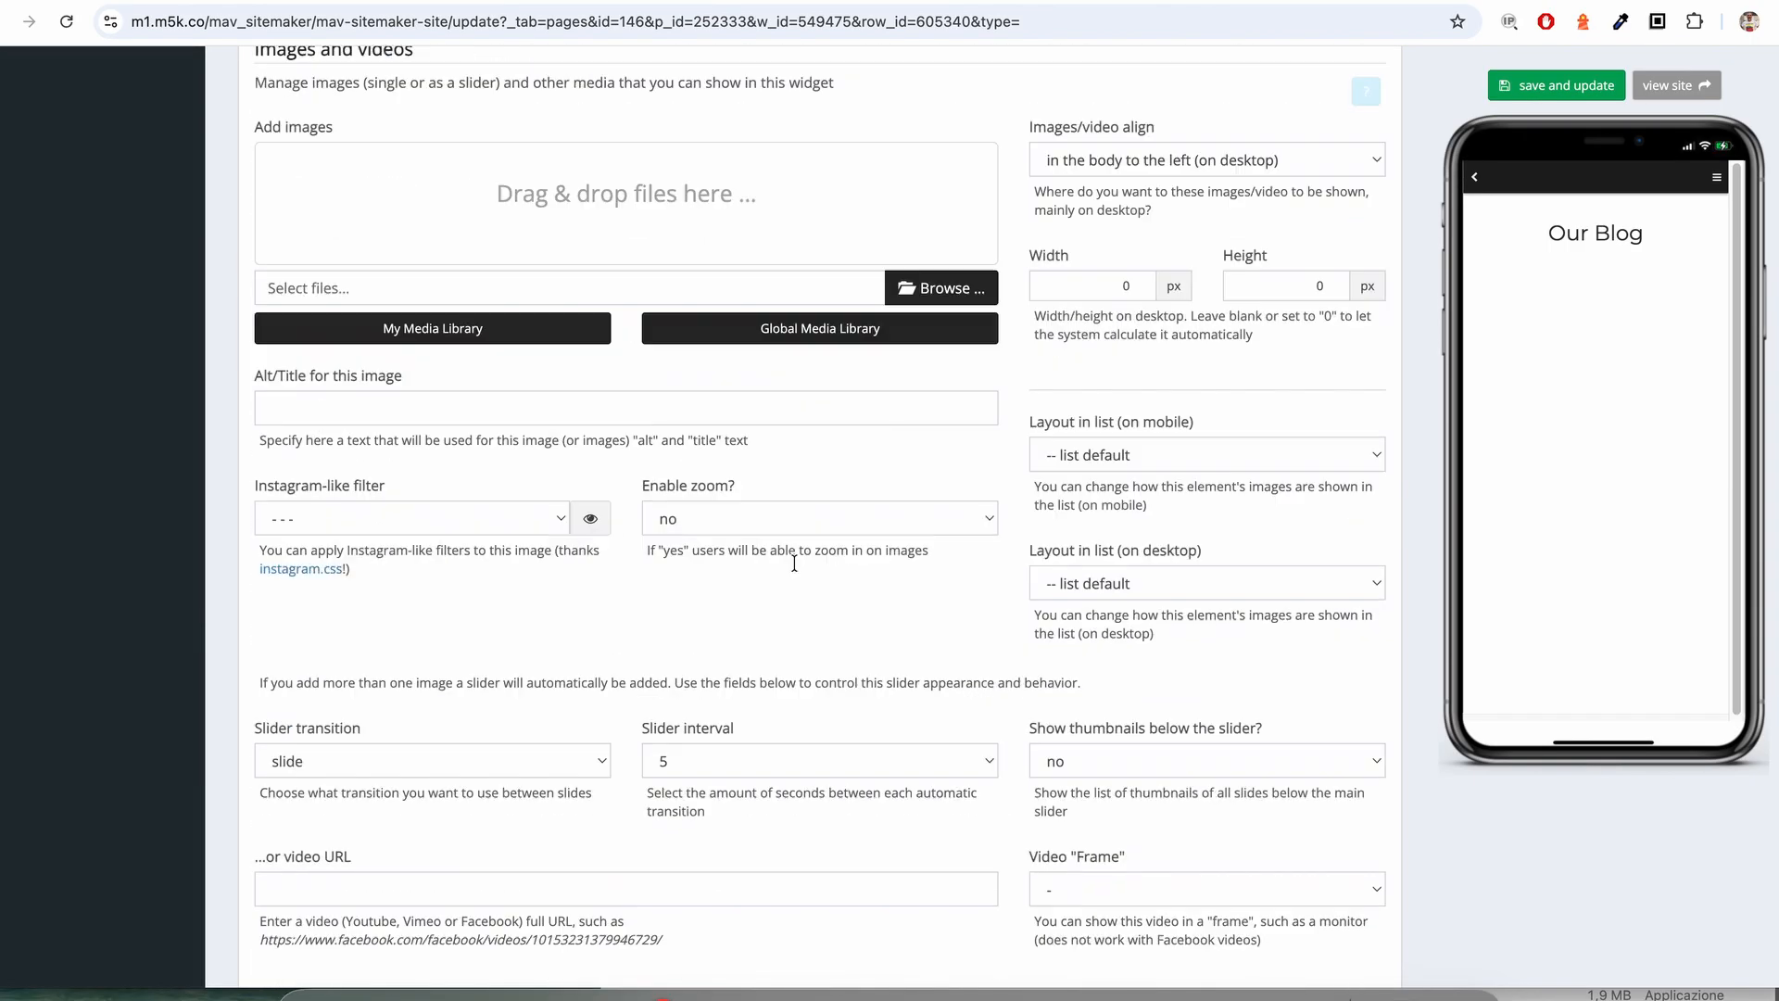
click(834, 331)
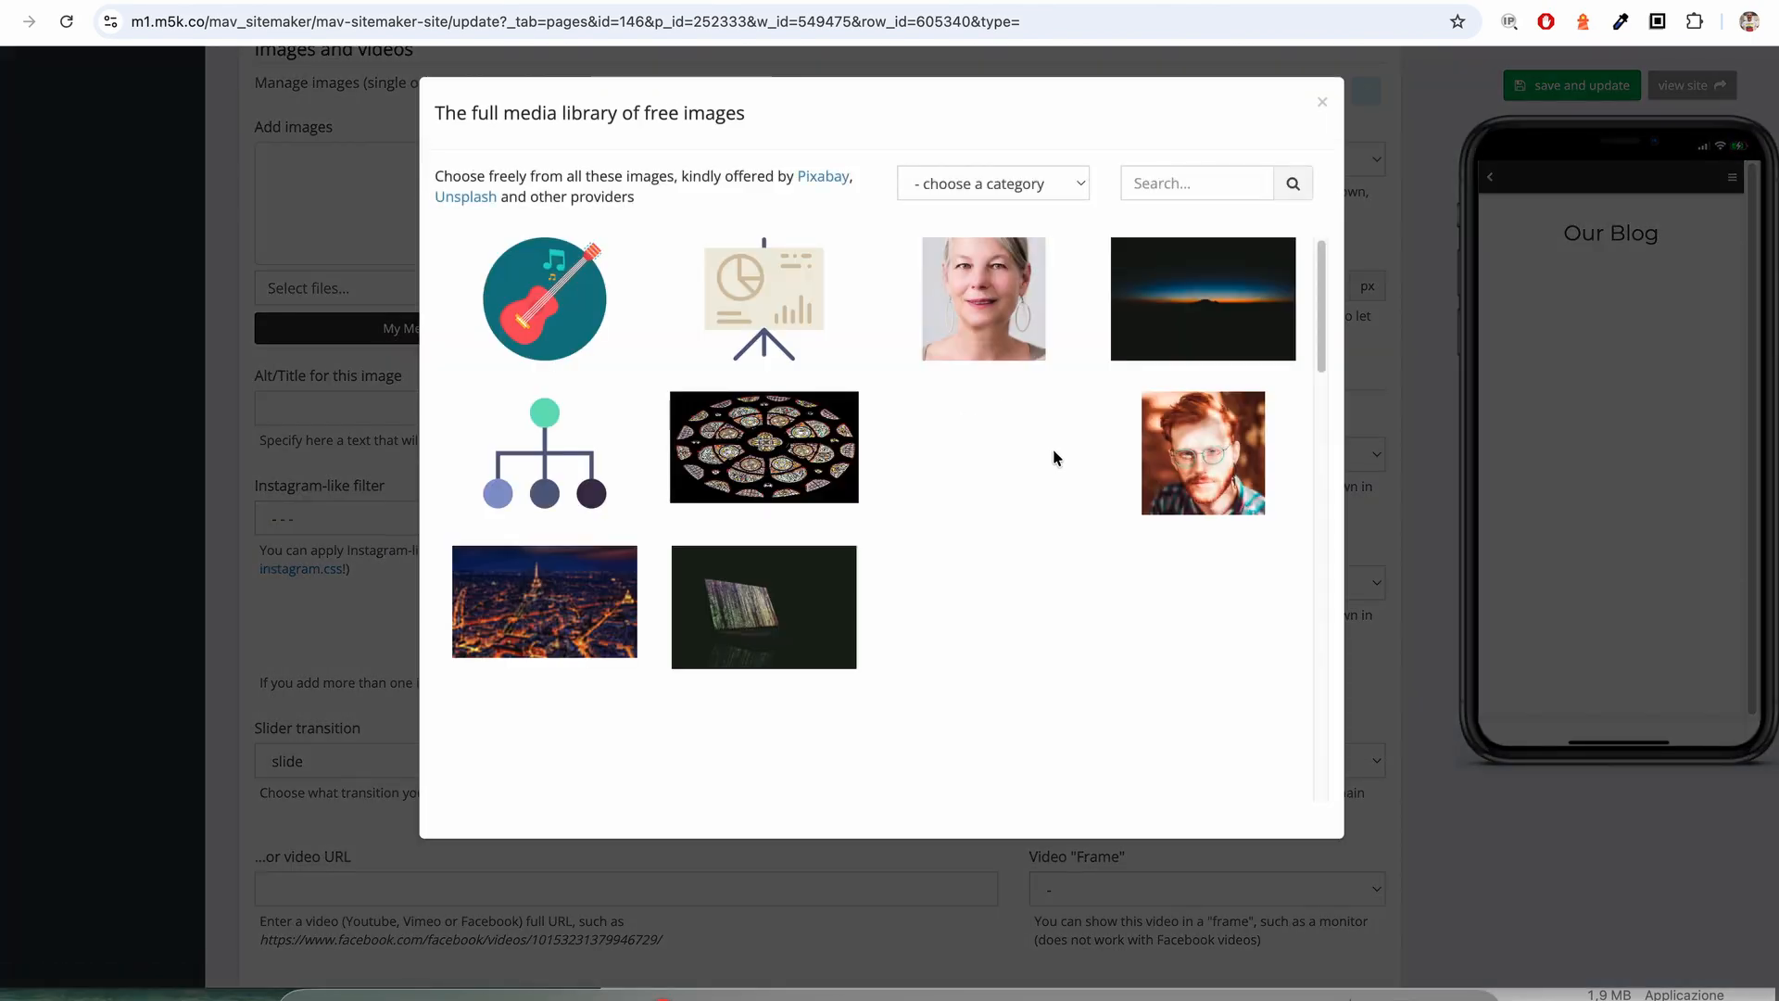
scroll(1073, 524, down, 3)
scroll(1073, 524, down, 3)
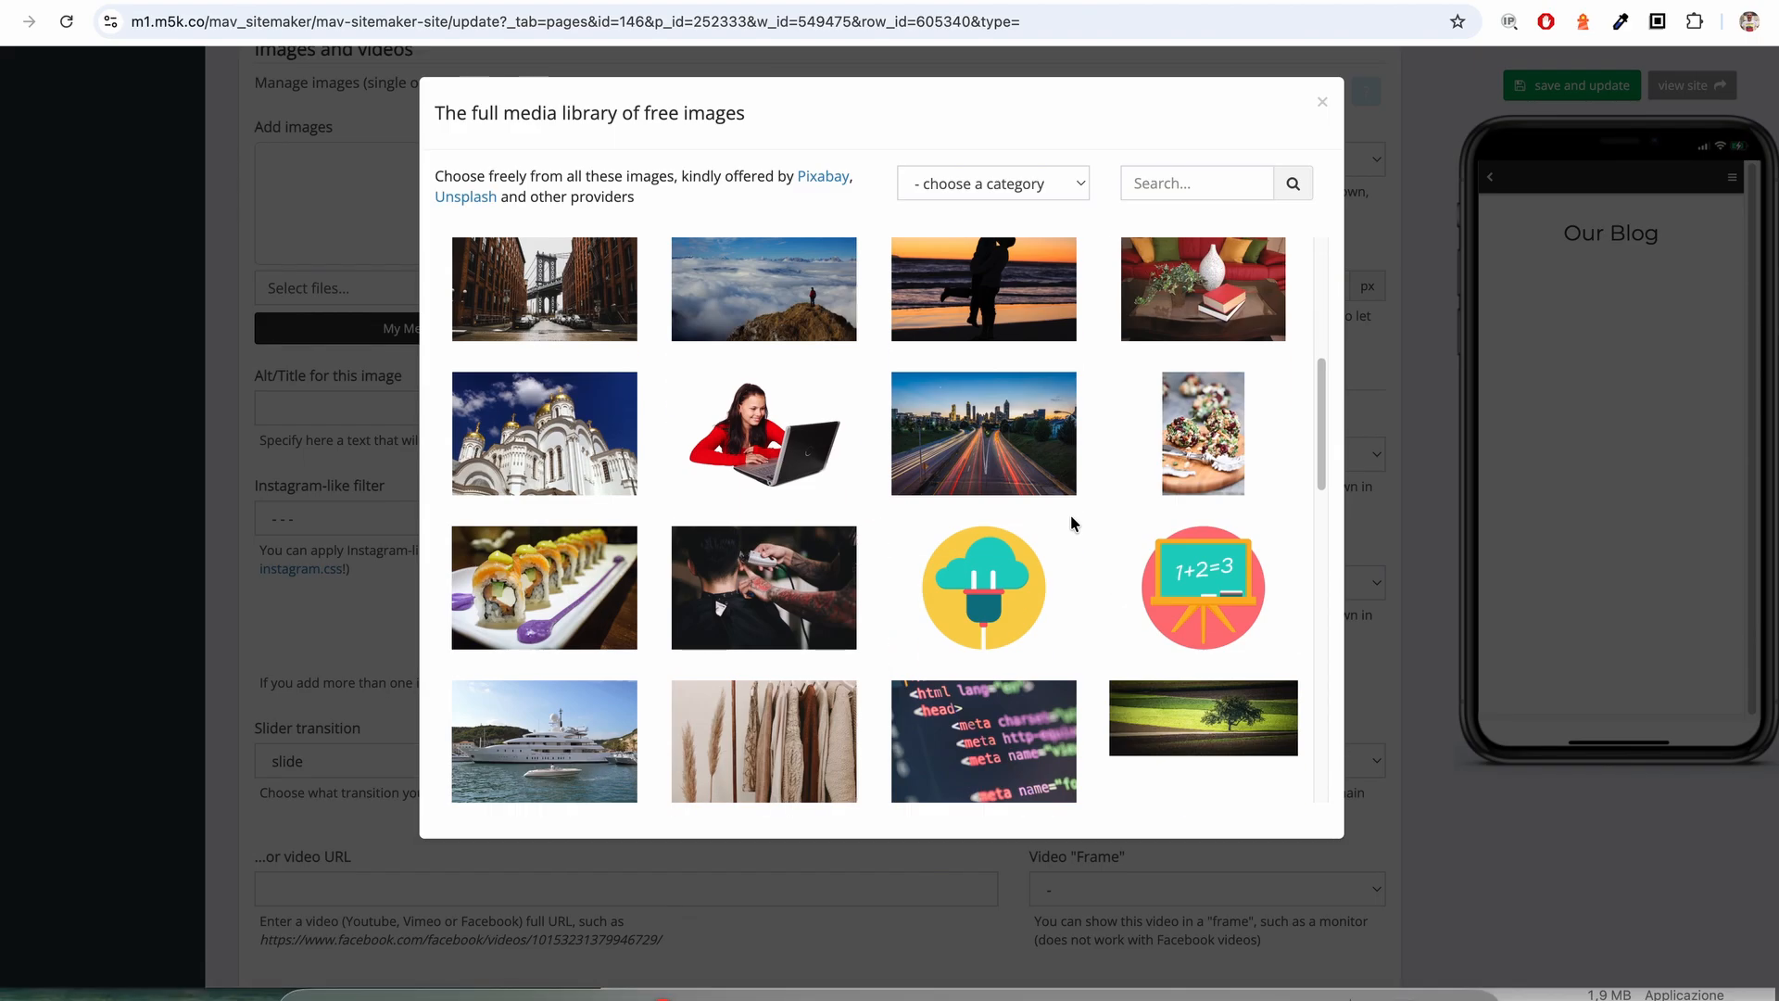
click(982, 701)
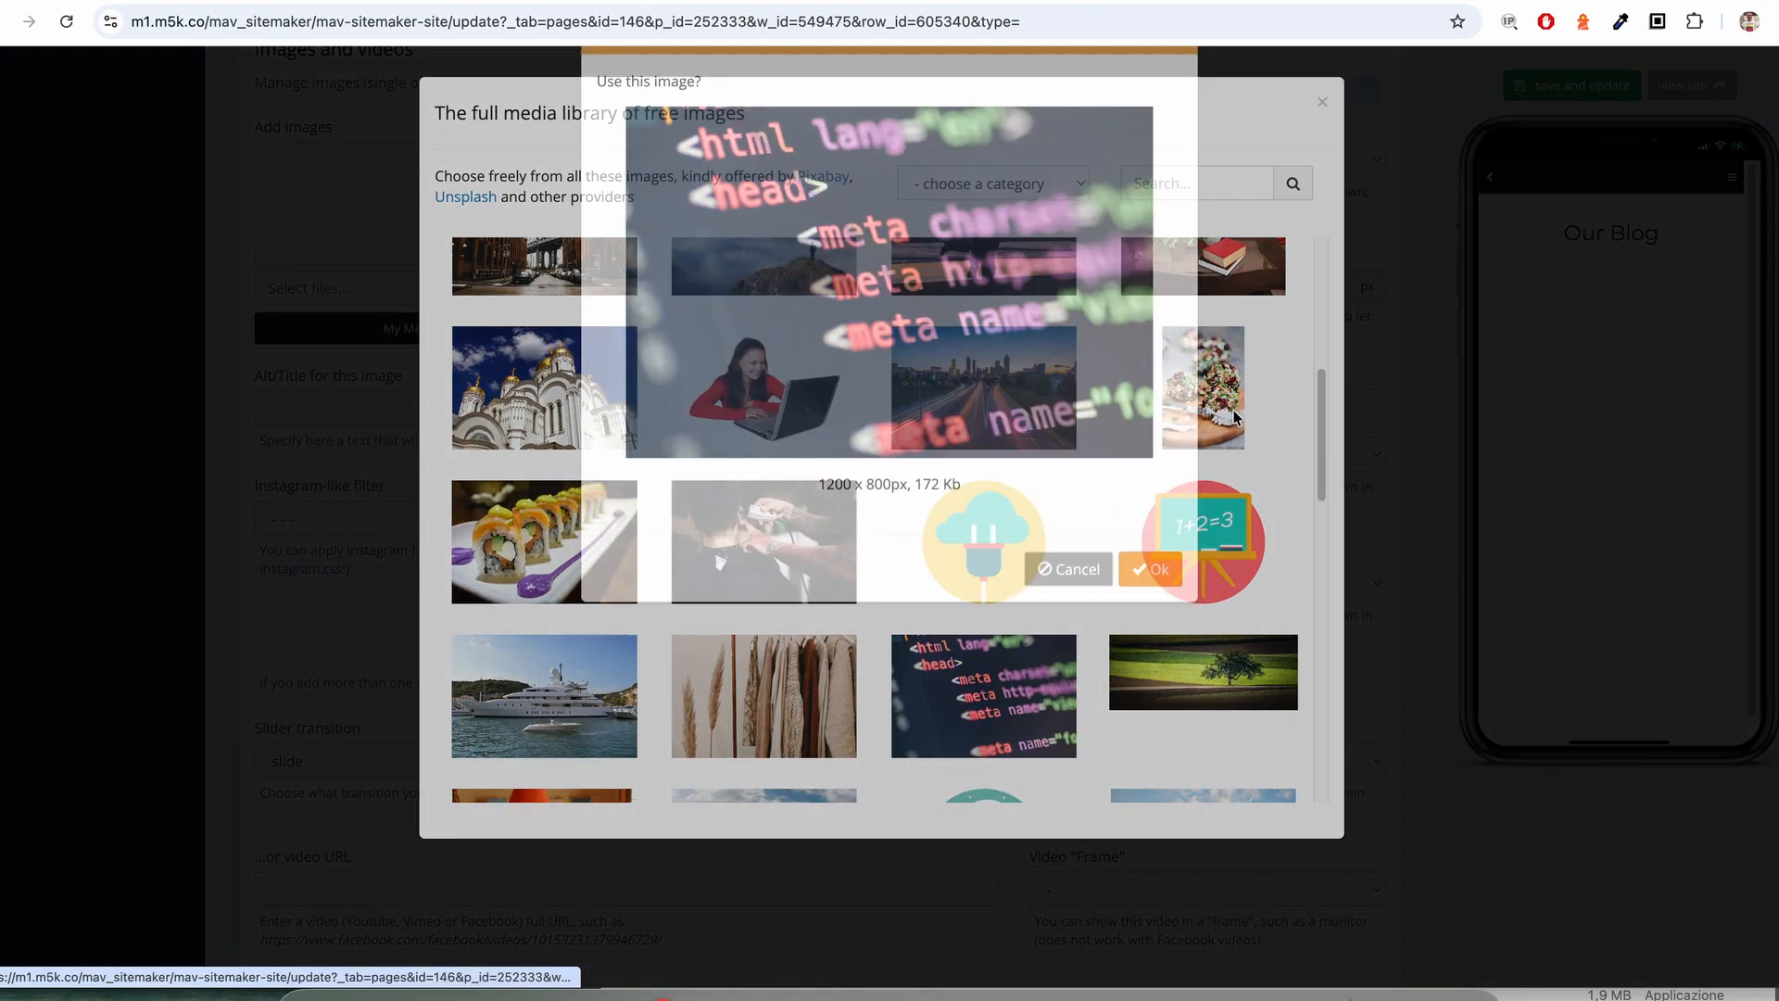
click(1158, 649)
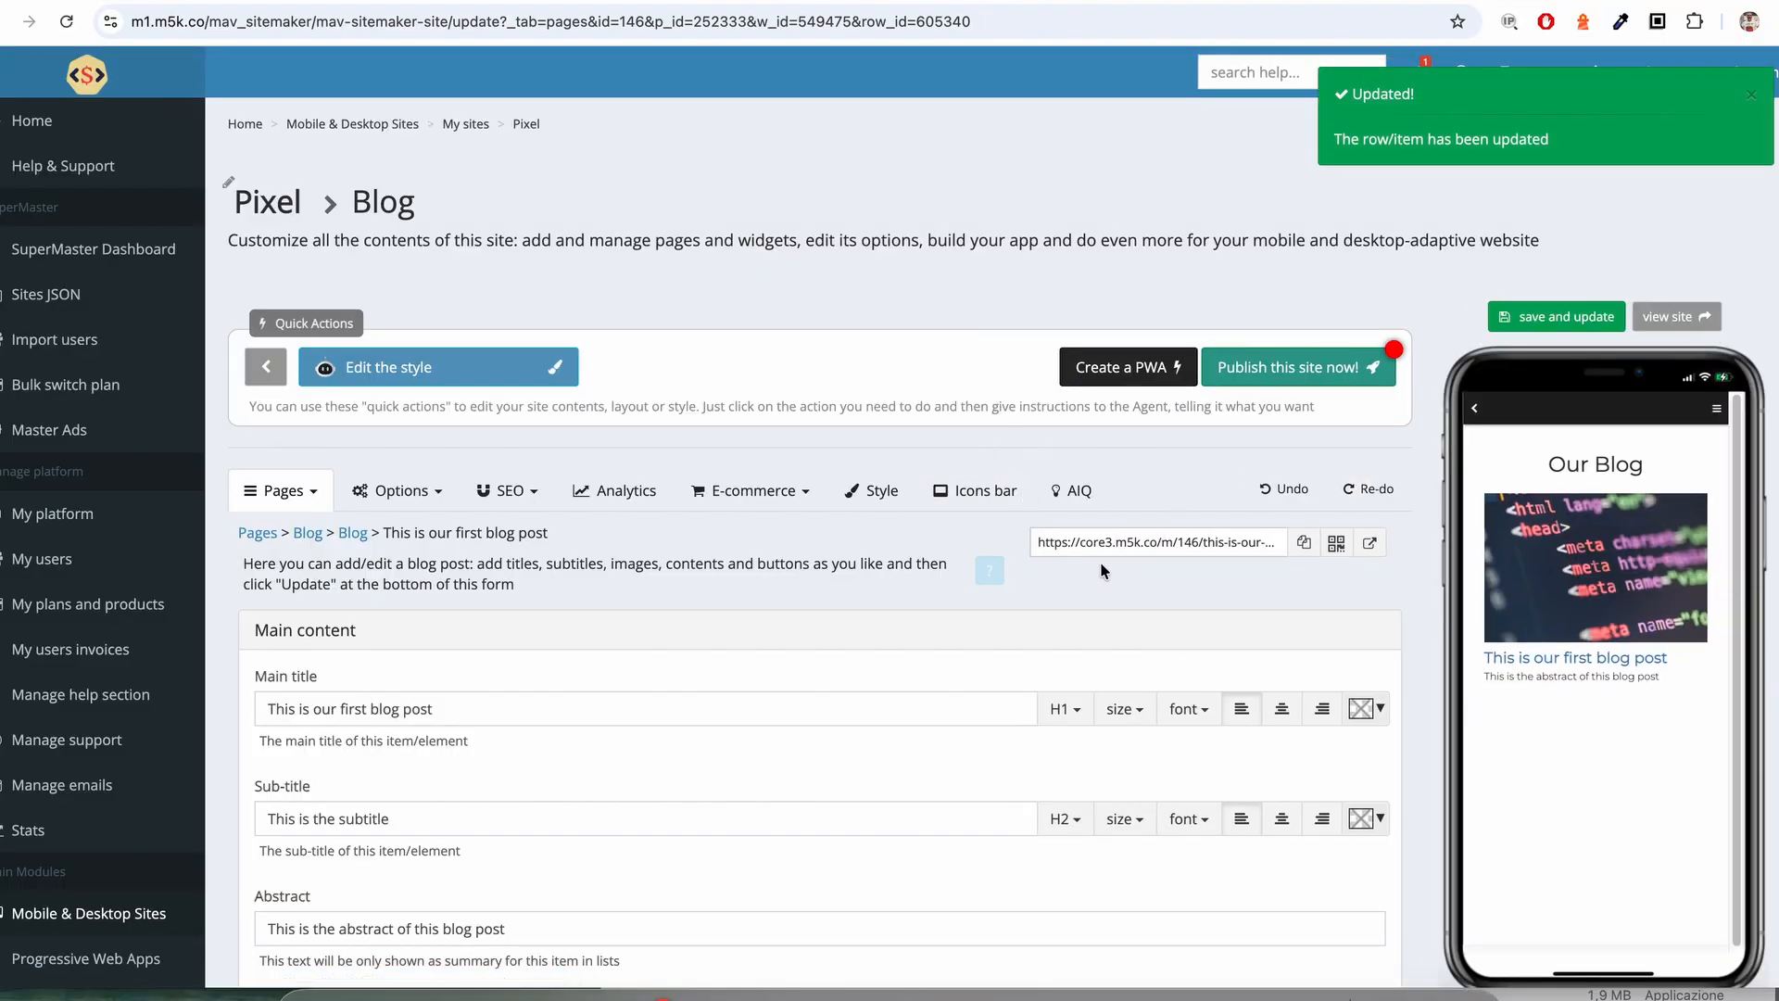
- View the live site's Blog page and open "This is our first blog post" from its list
scroll(1099, 562, down, 2)
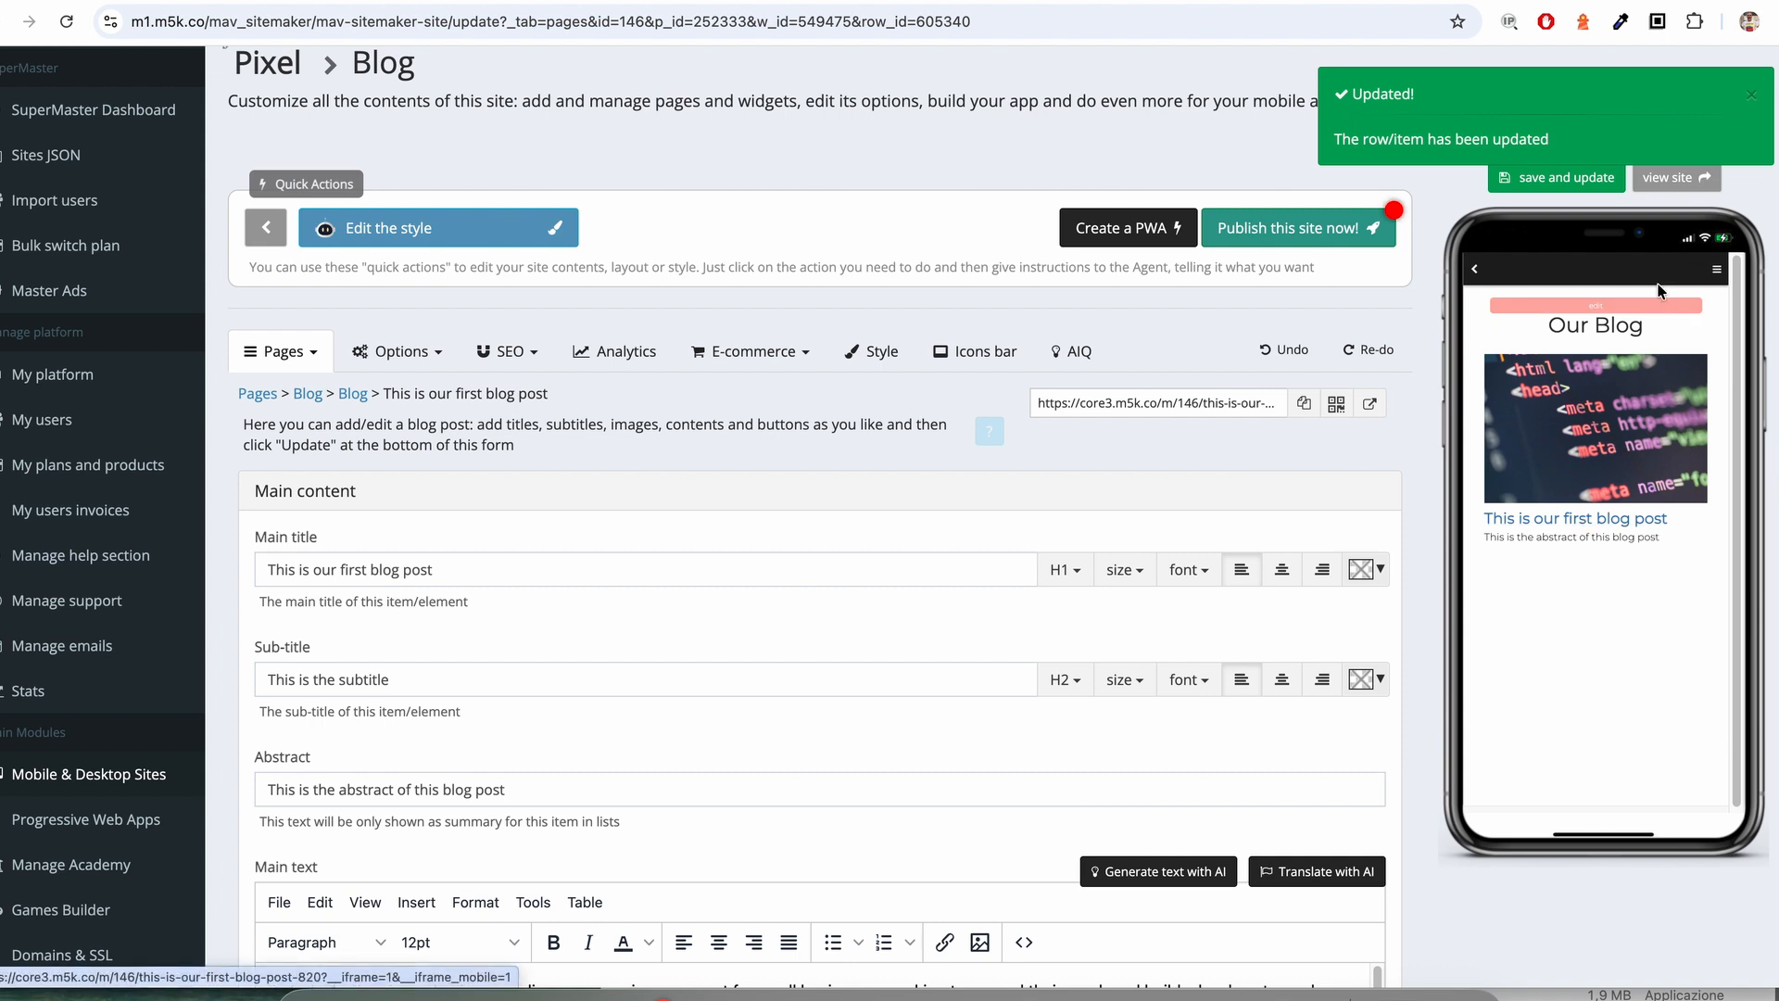
click(1669, 173)
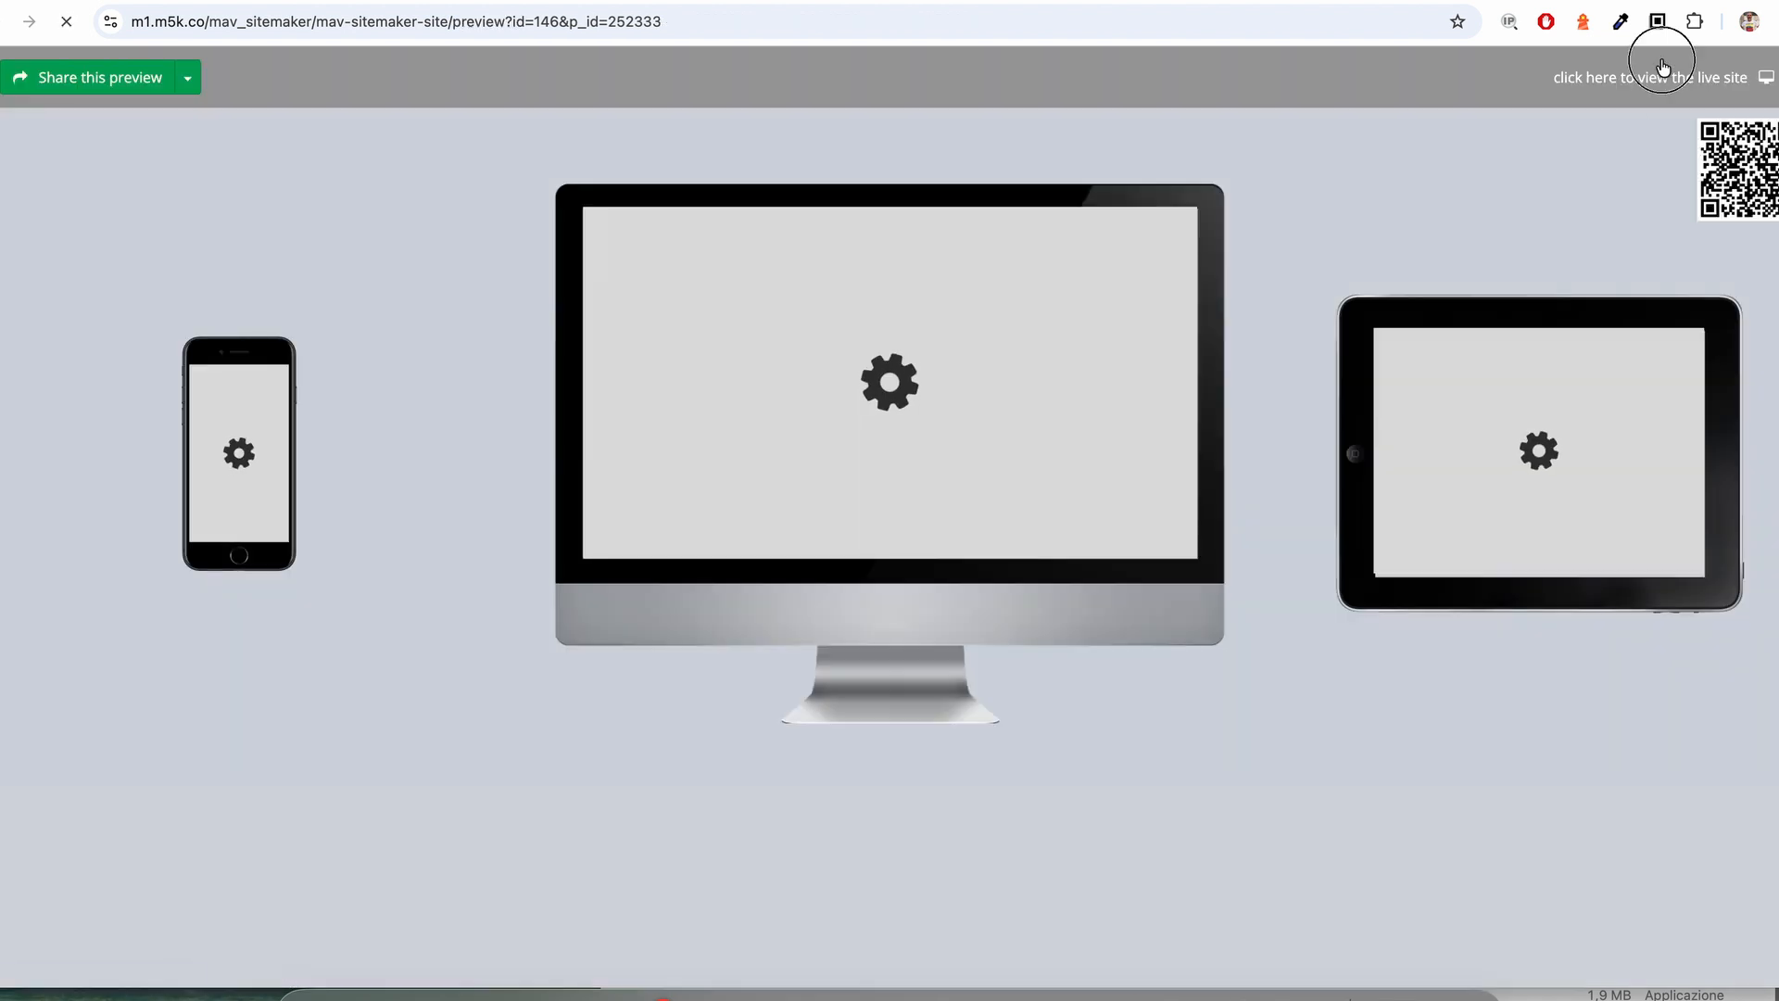
click(1658, 68)
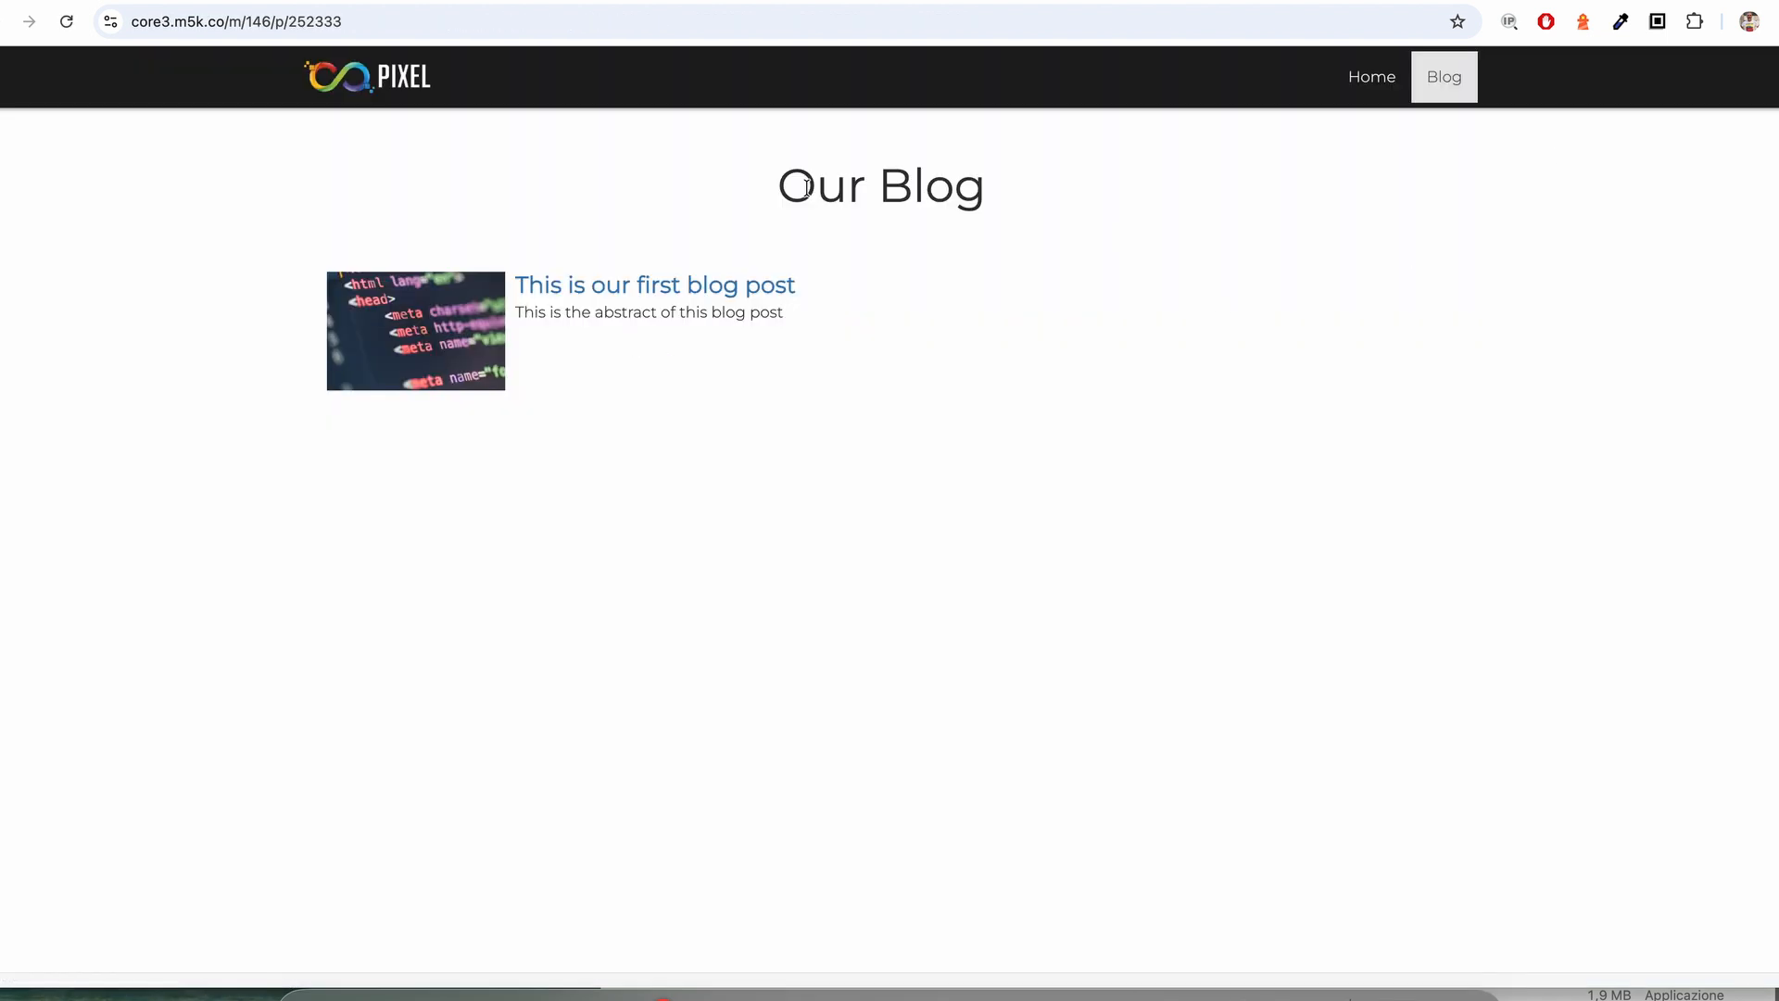
click(623, 287)
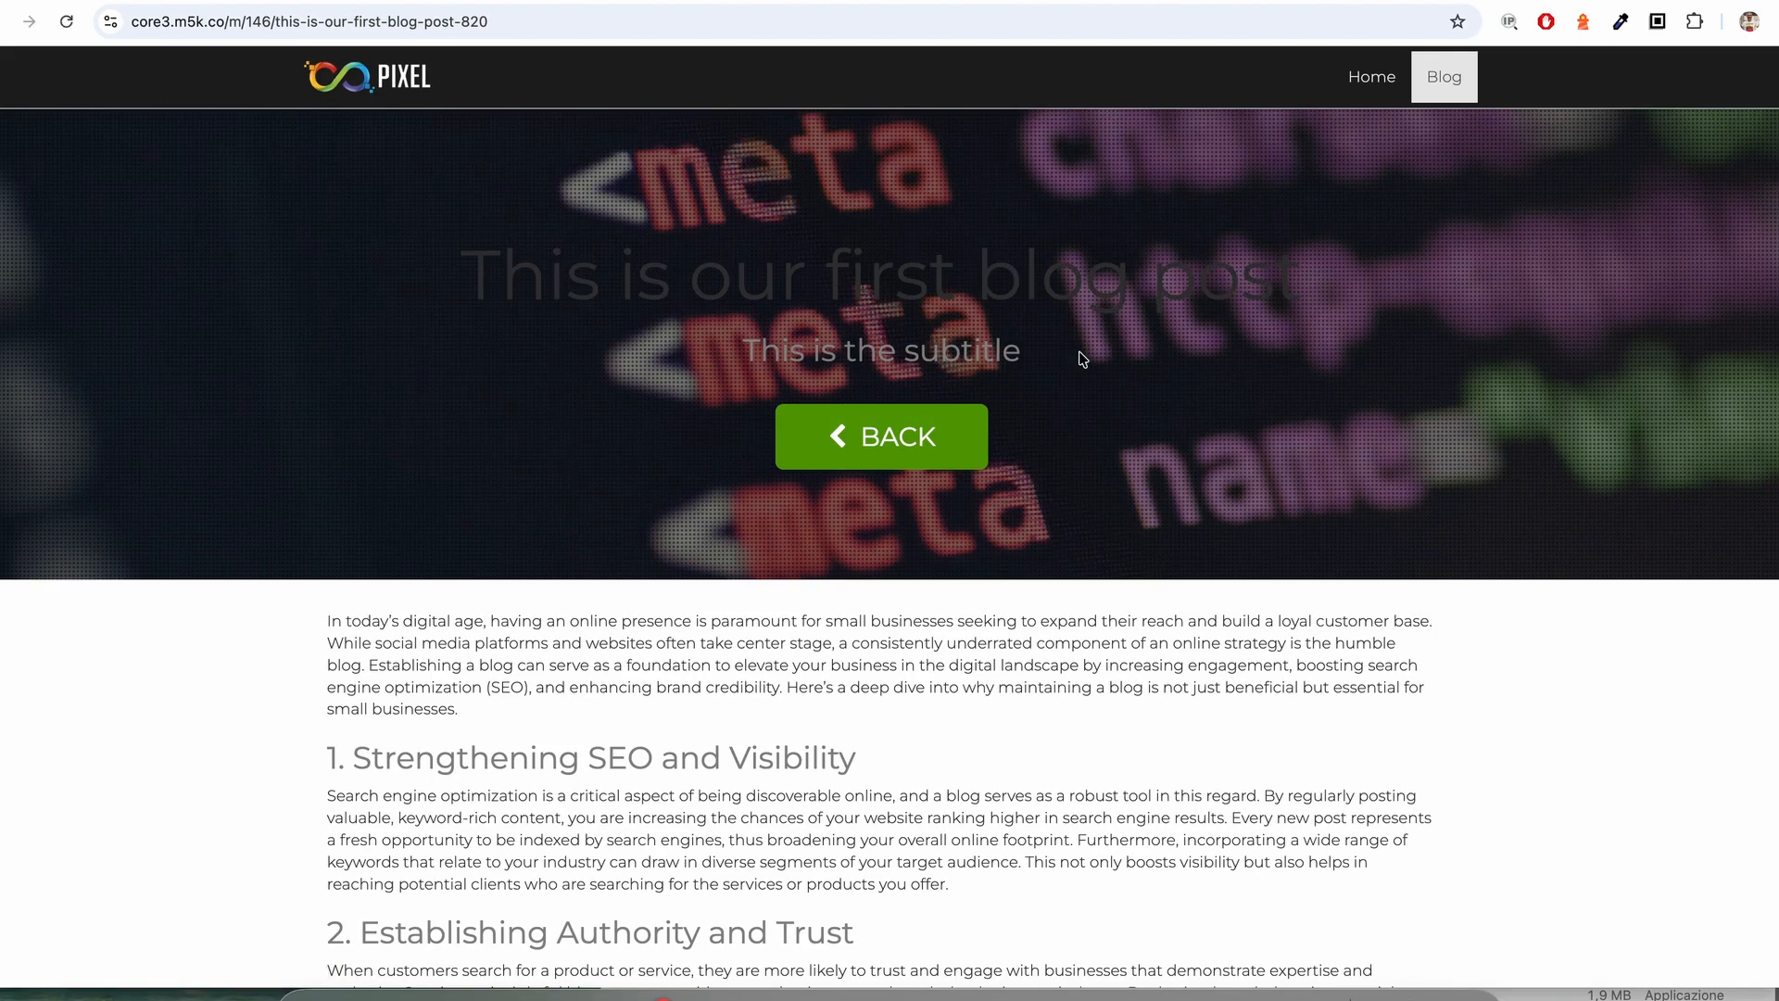
- Review the live post's header image, back link and full text, and return to the post editor
scroll(990, 523, down, 3)
scroll(917, 445, up, 2)
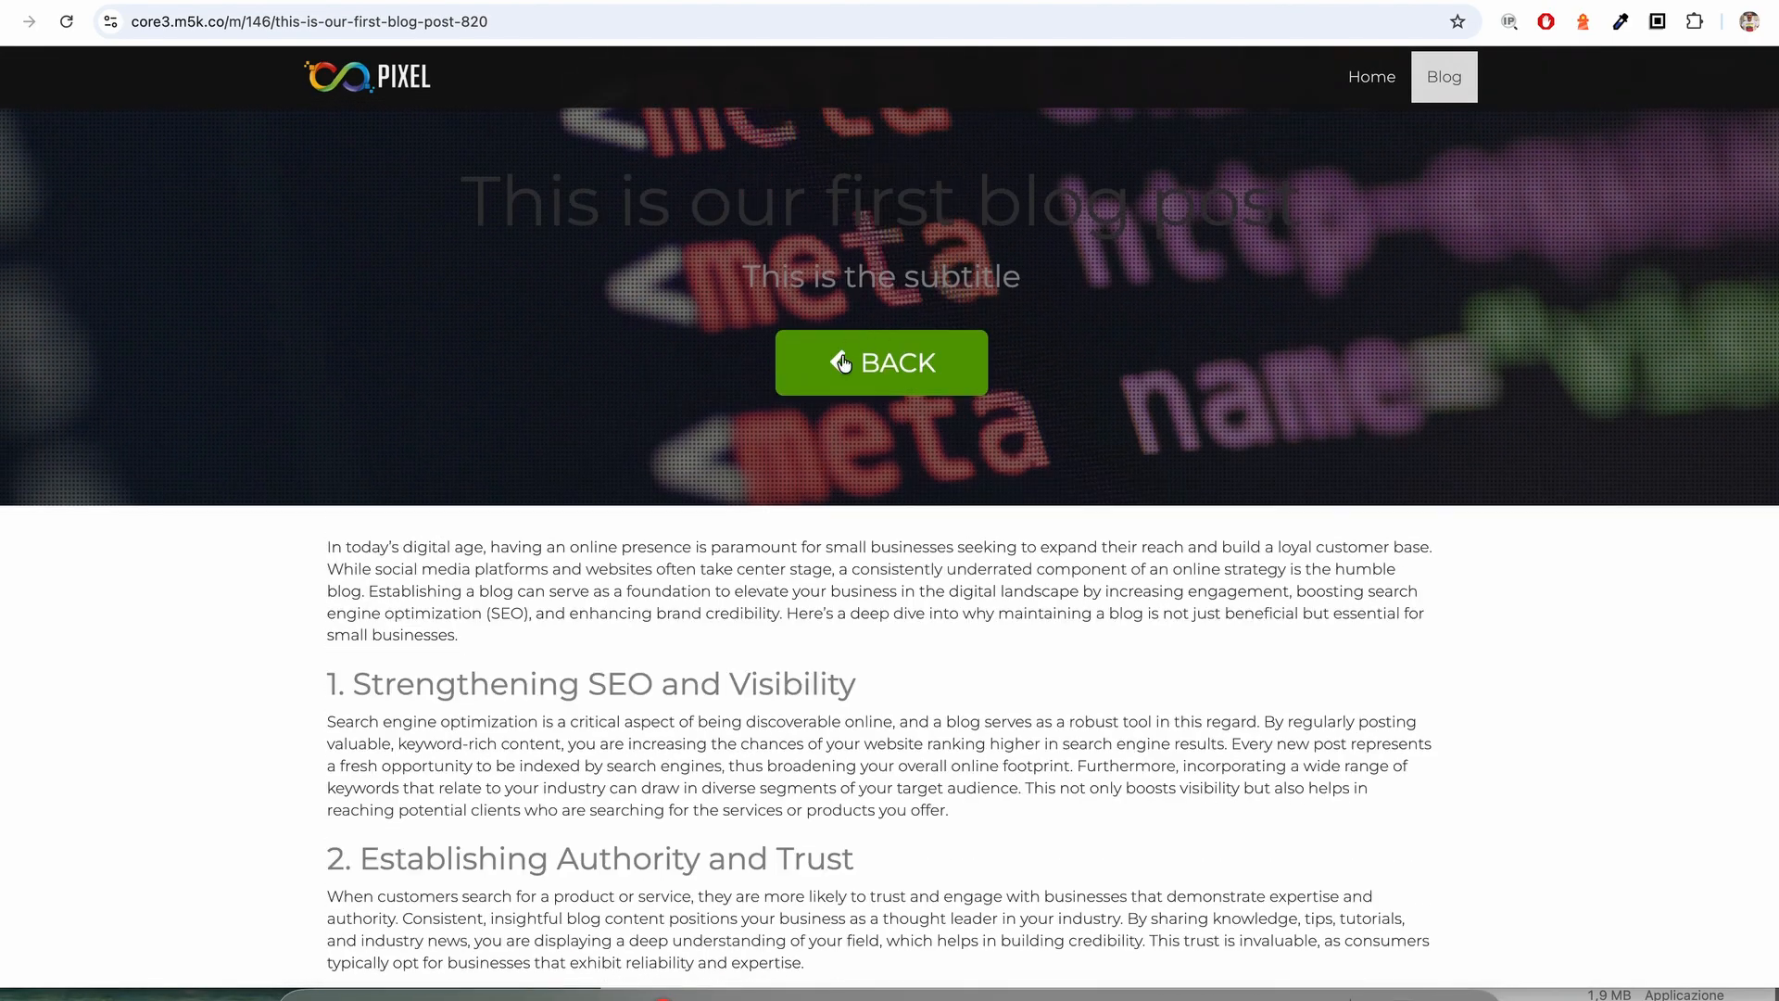
scroll(576, 516, down, 4)
scroll(796, 697, down, 6)
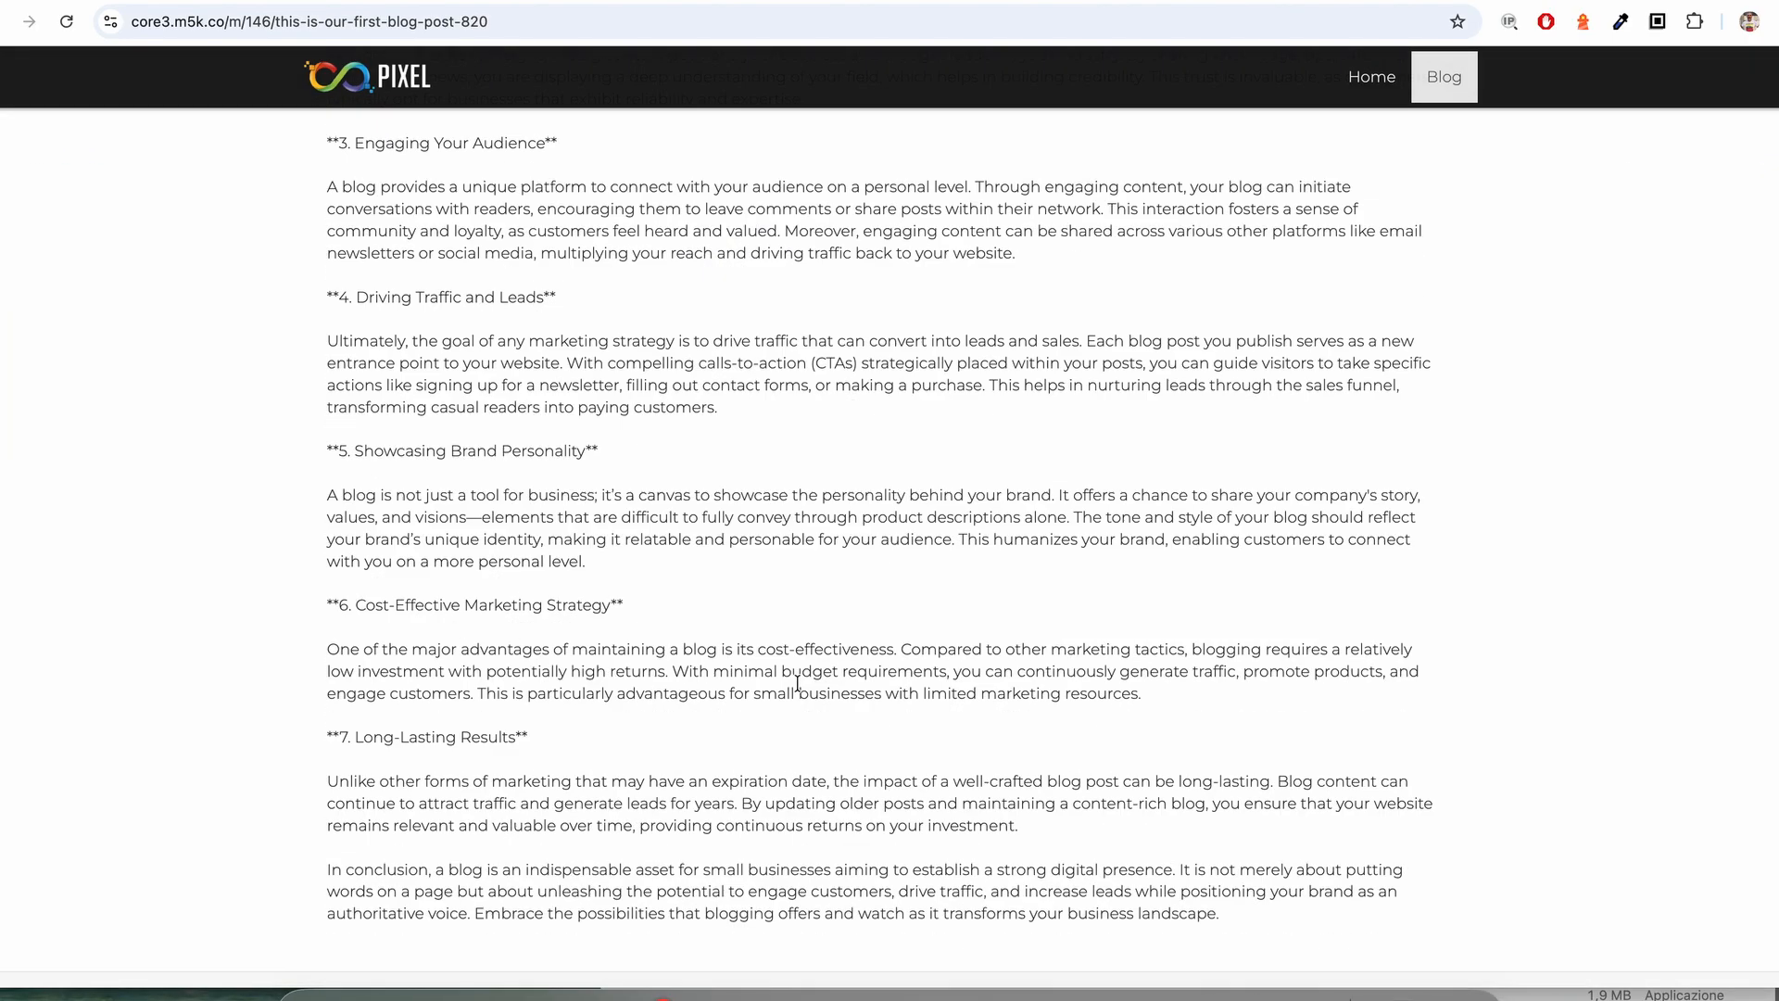
scroll(798, 684, up, 1)
click(1552, 3)
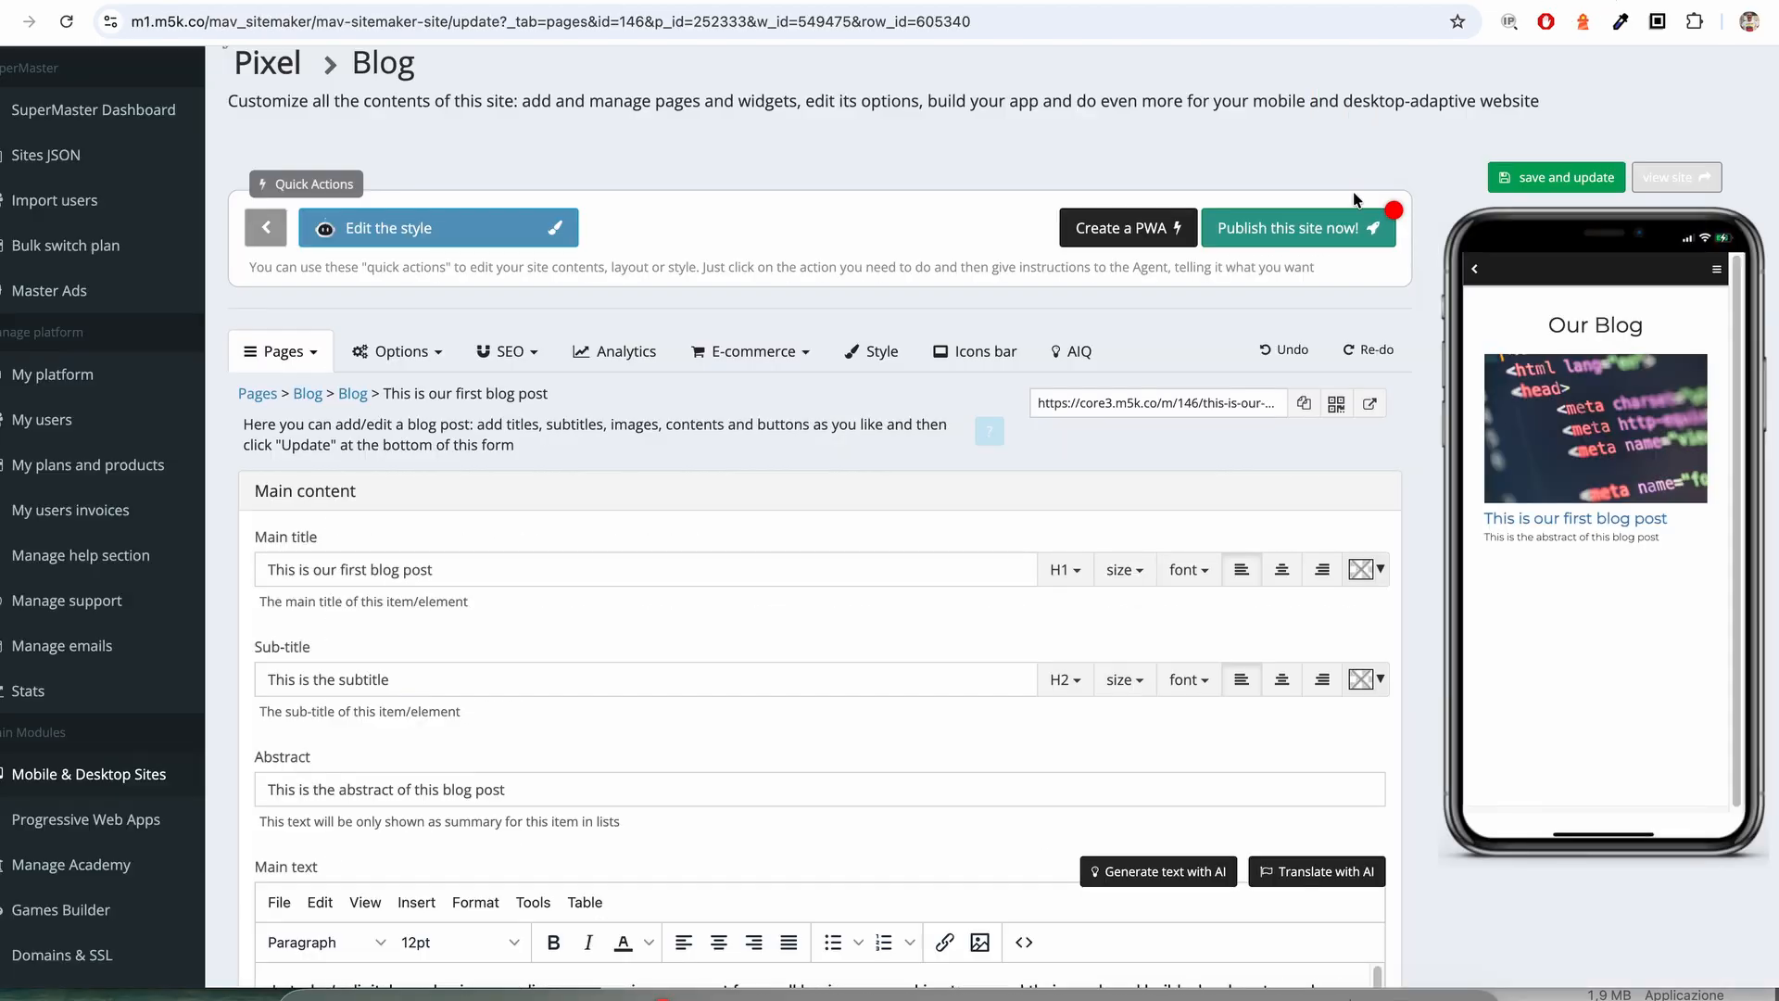
- Look through the status options in the post's Status and scheduling section
scroll(653, 488, down, 9)
scroll(653, 489, down, 7)
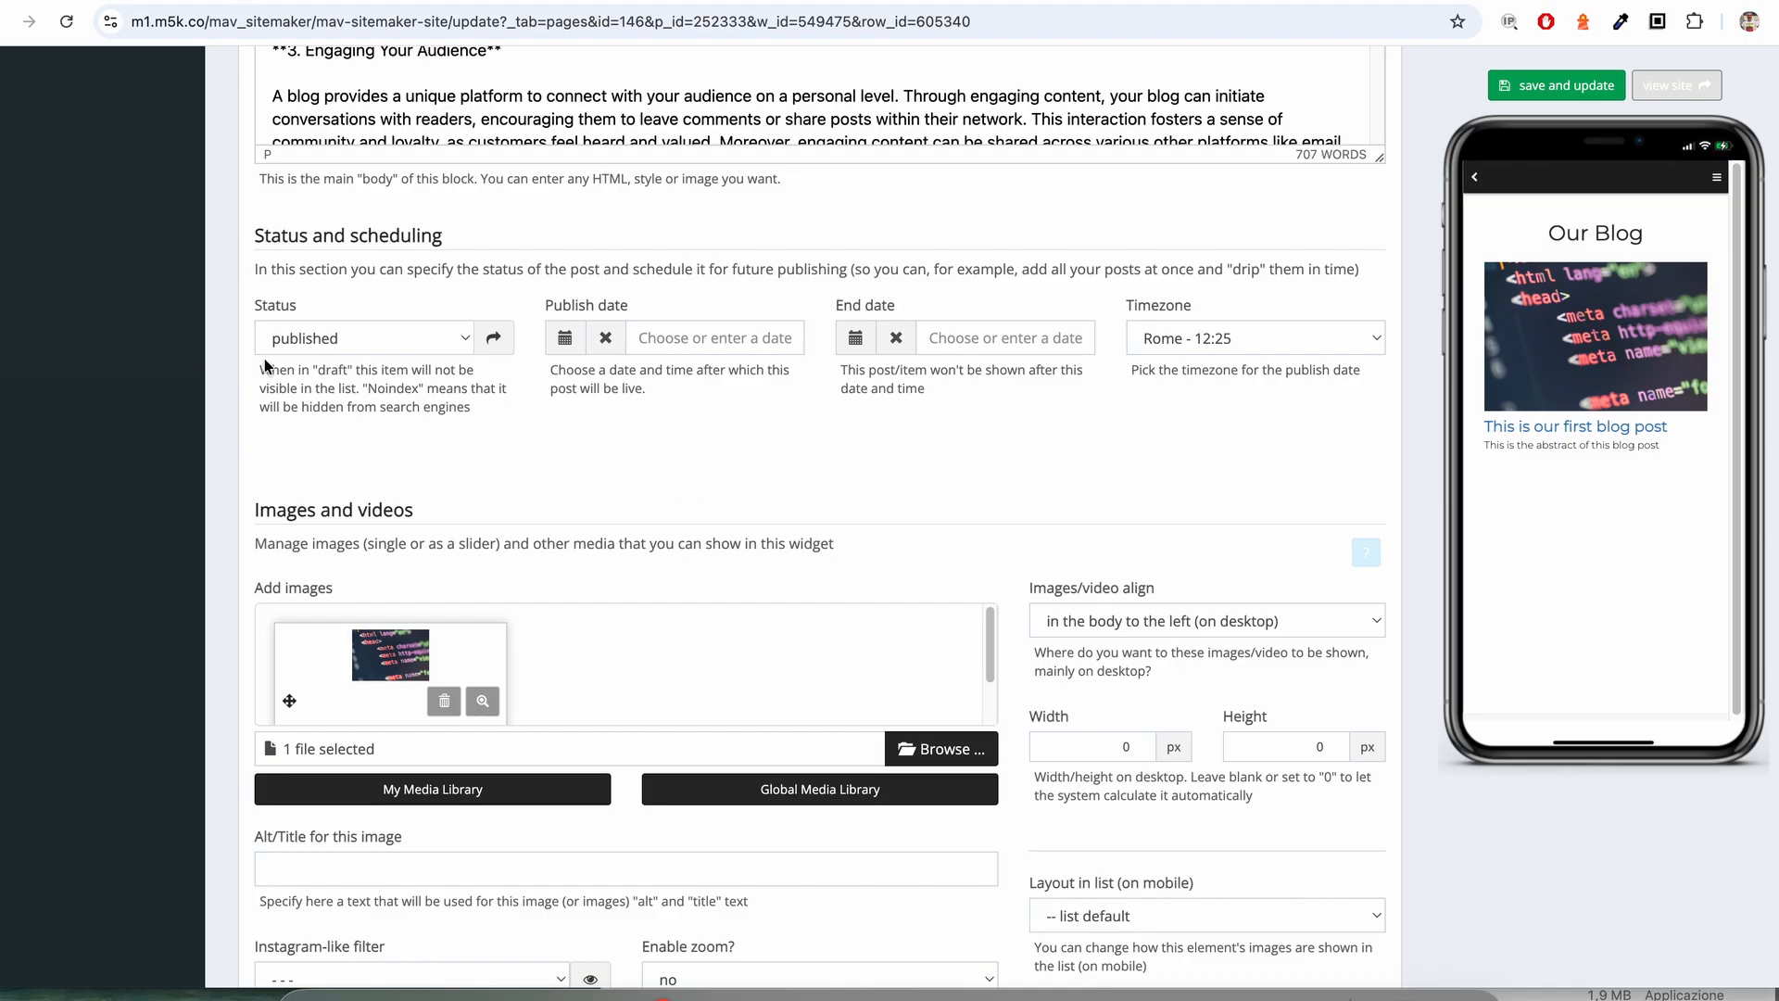
click(345, 347)
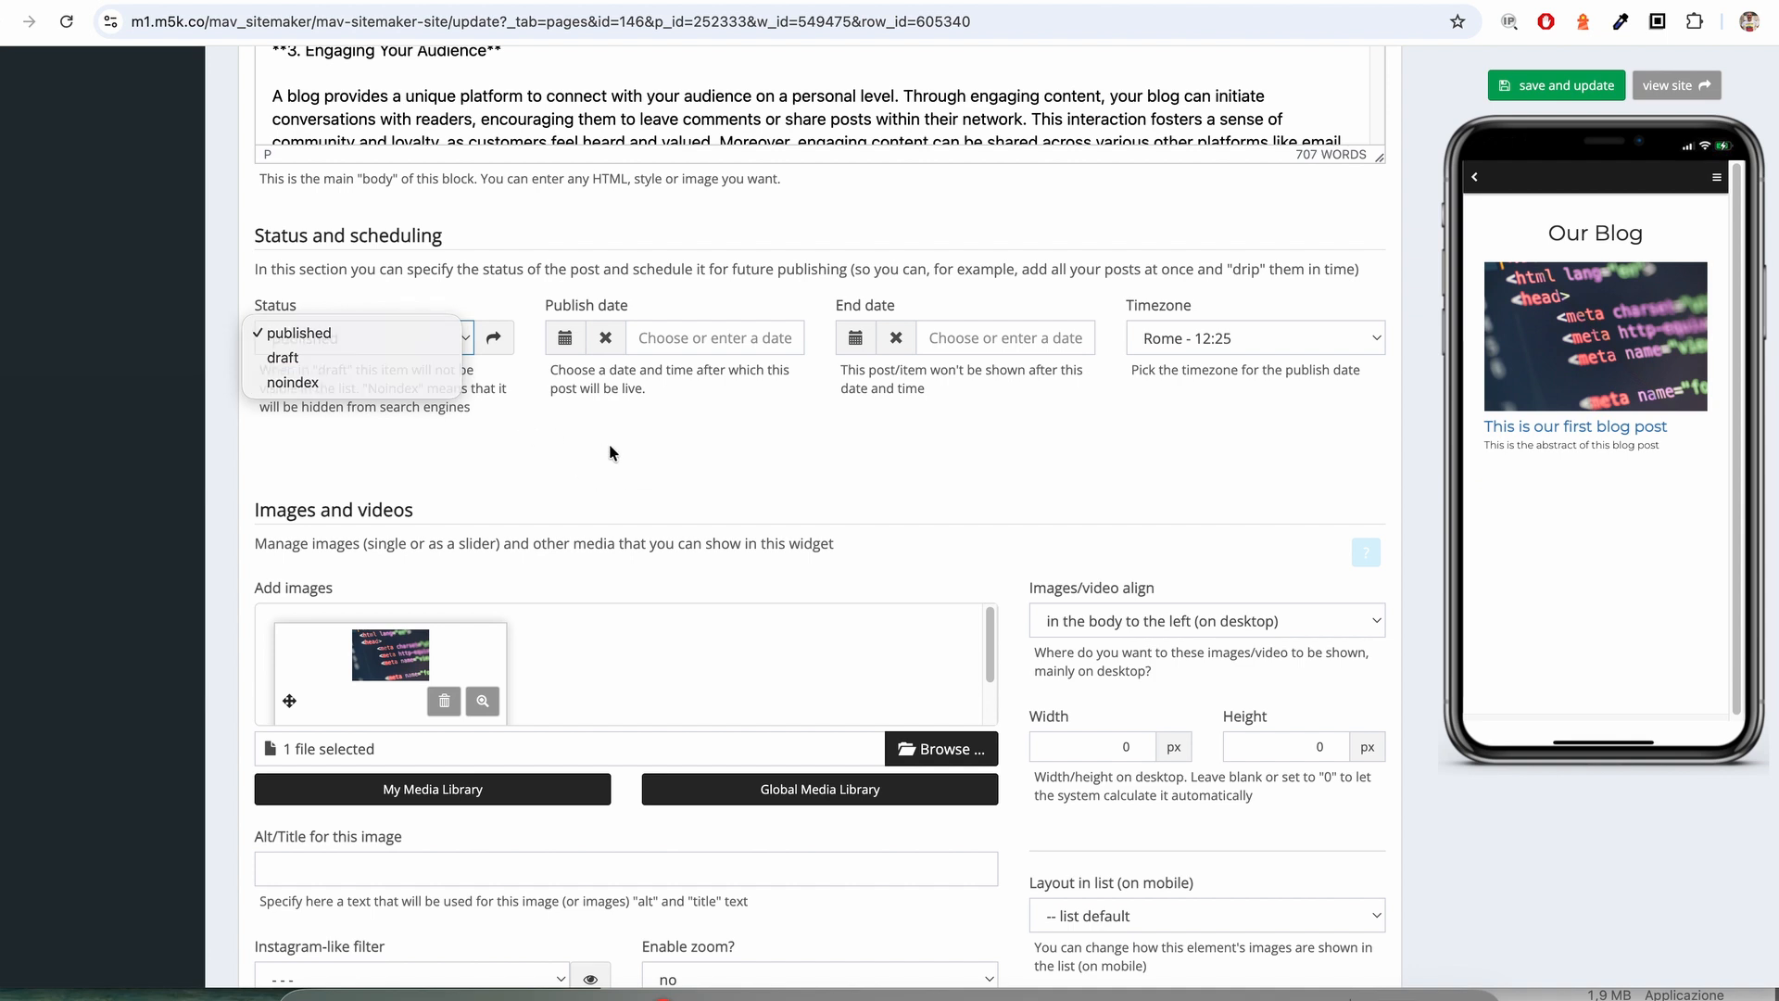
key(Escape)
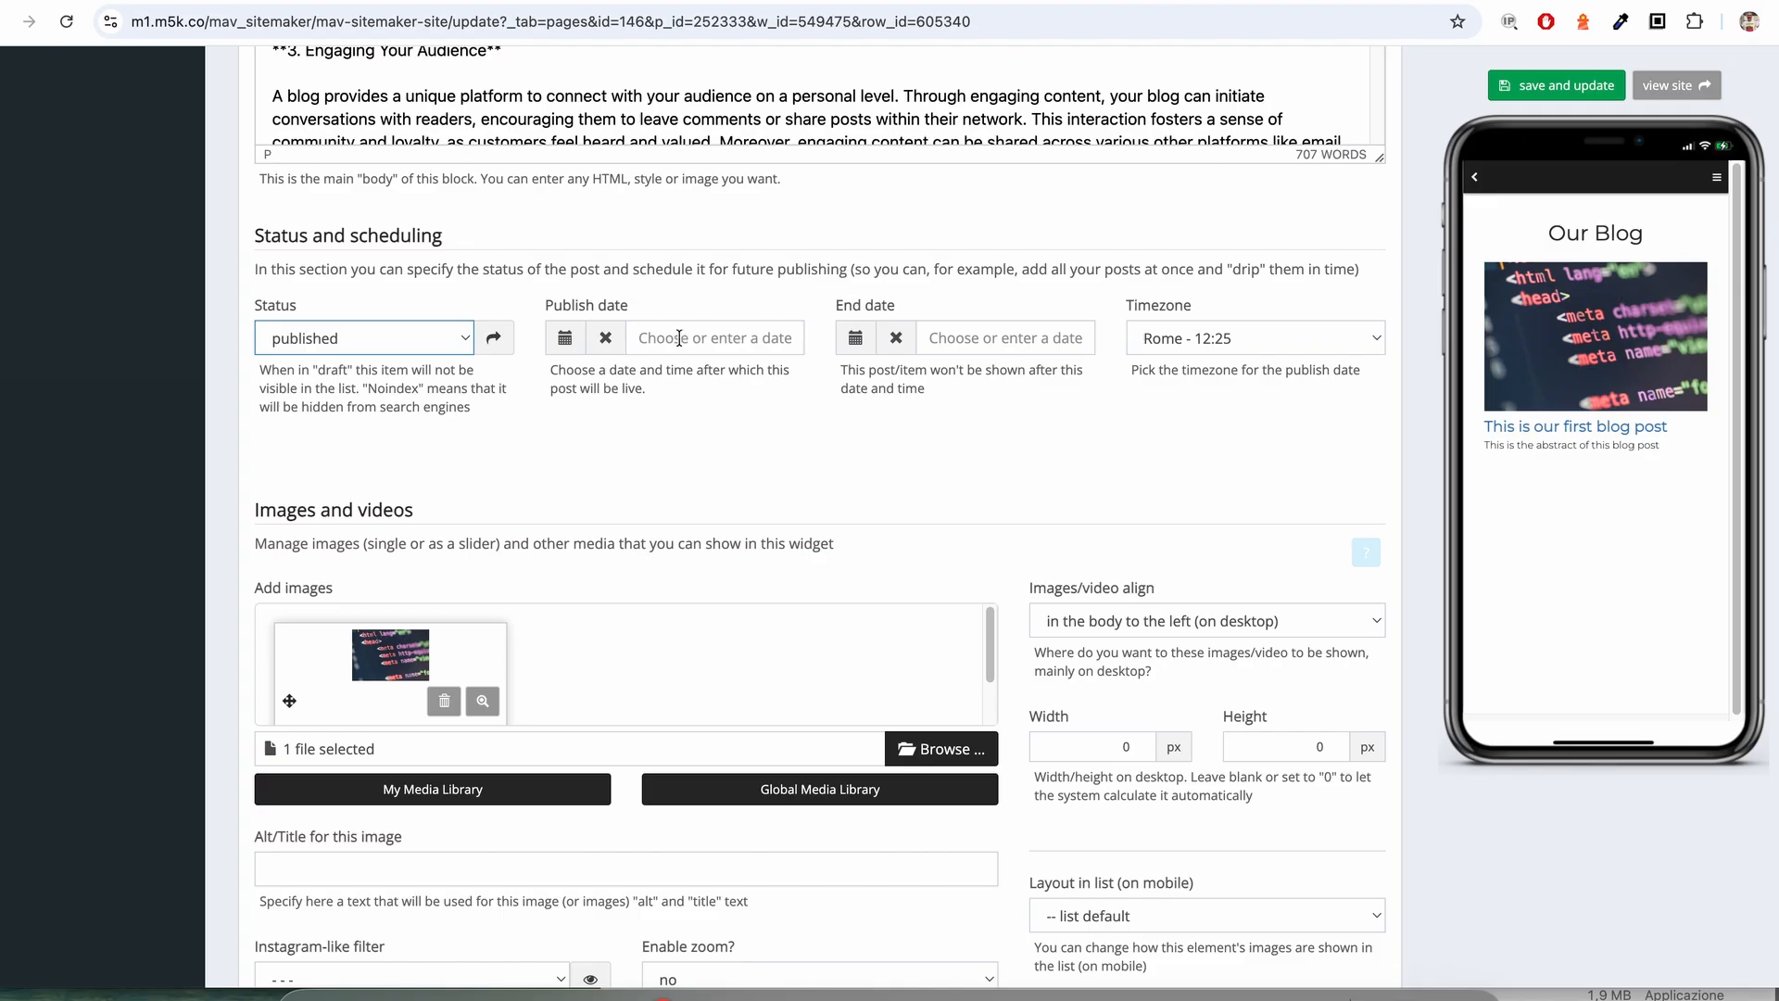
- Examine the date choices for the post's publish date and the date and hour choices for its end date
click(690, 344)
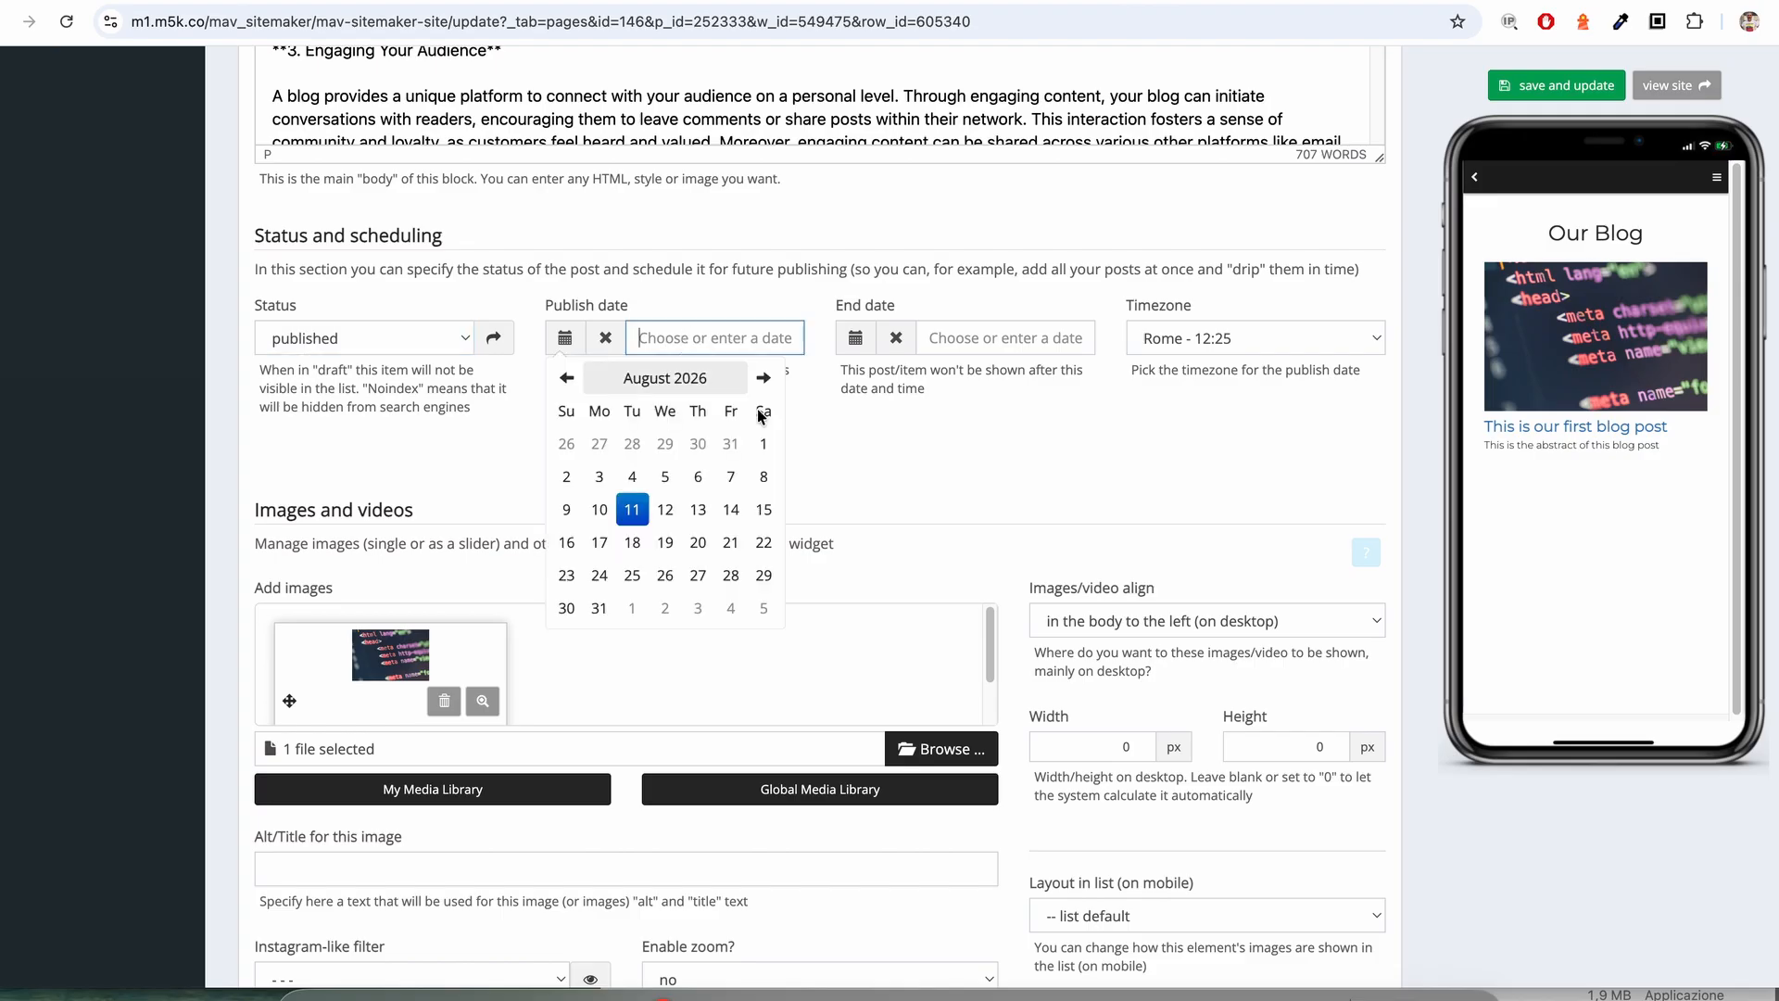
click(887, 452)
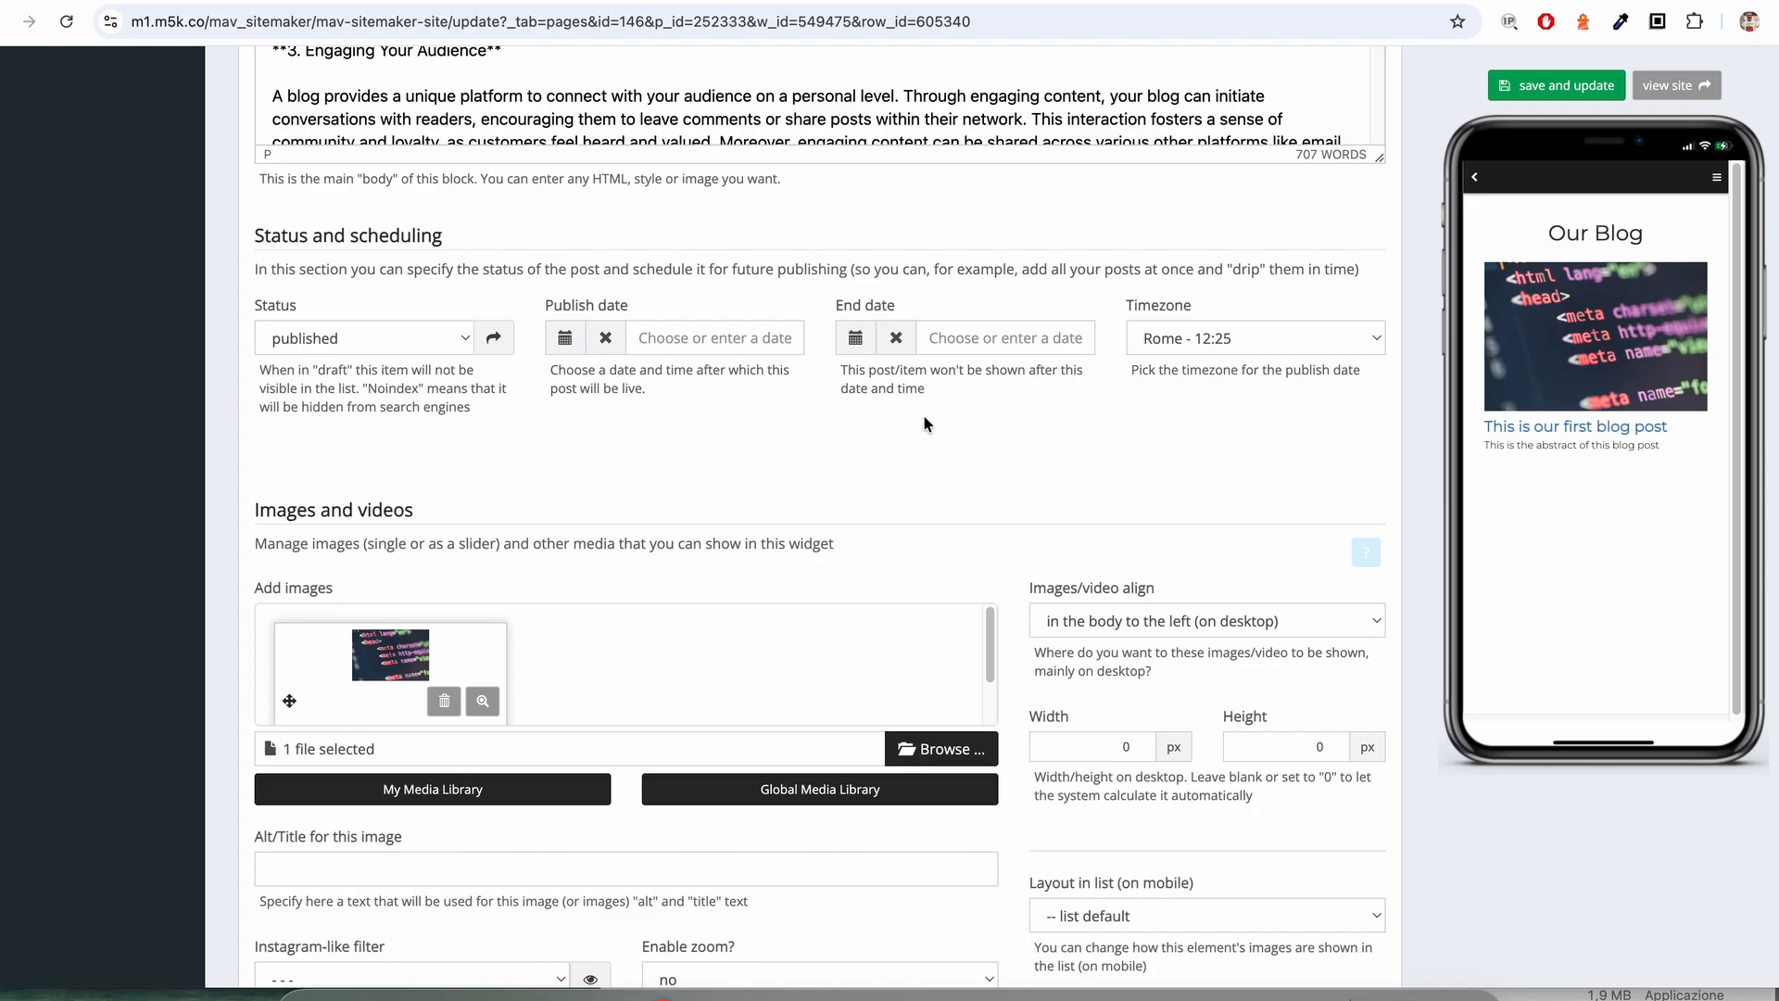
click(1008, 341)
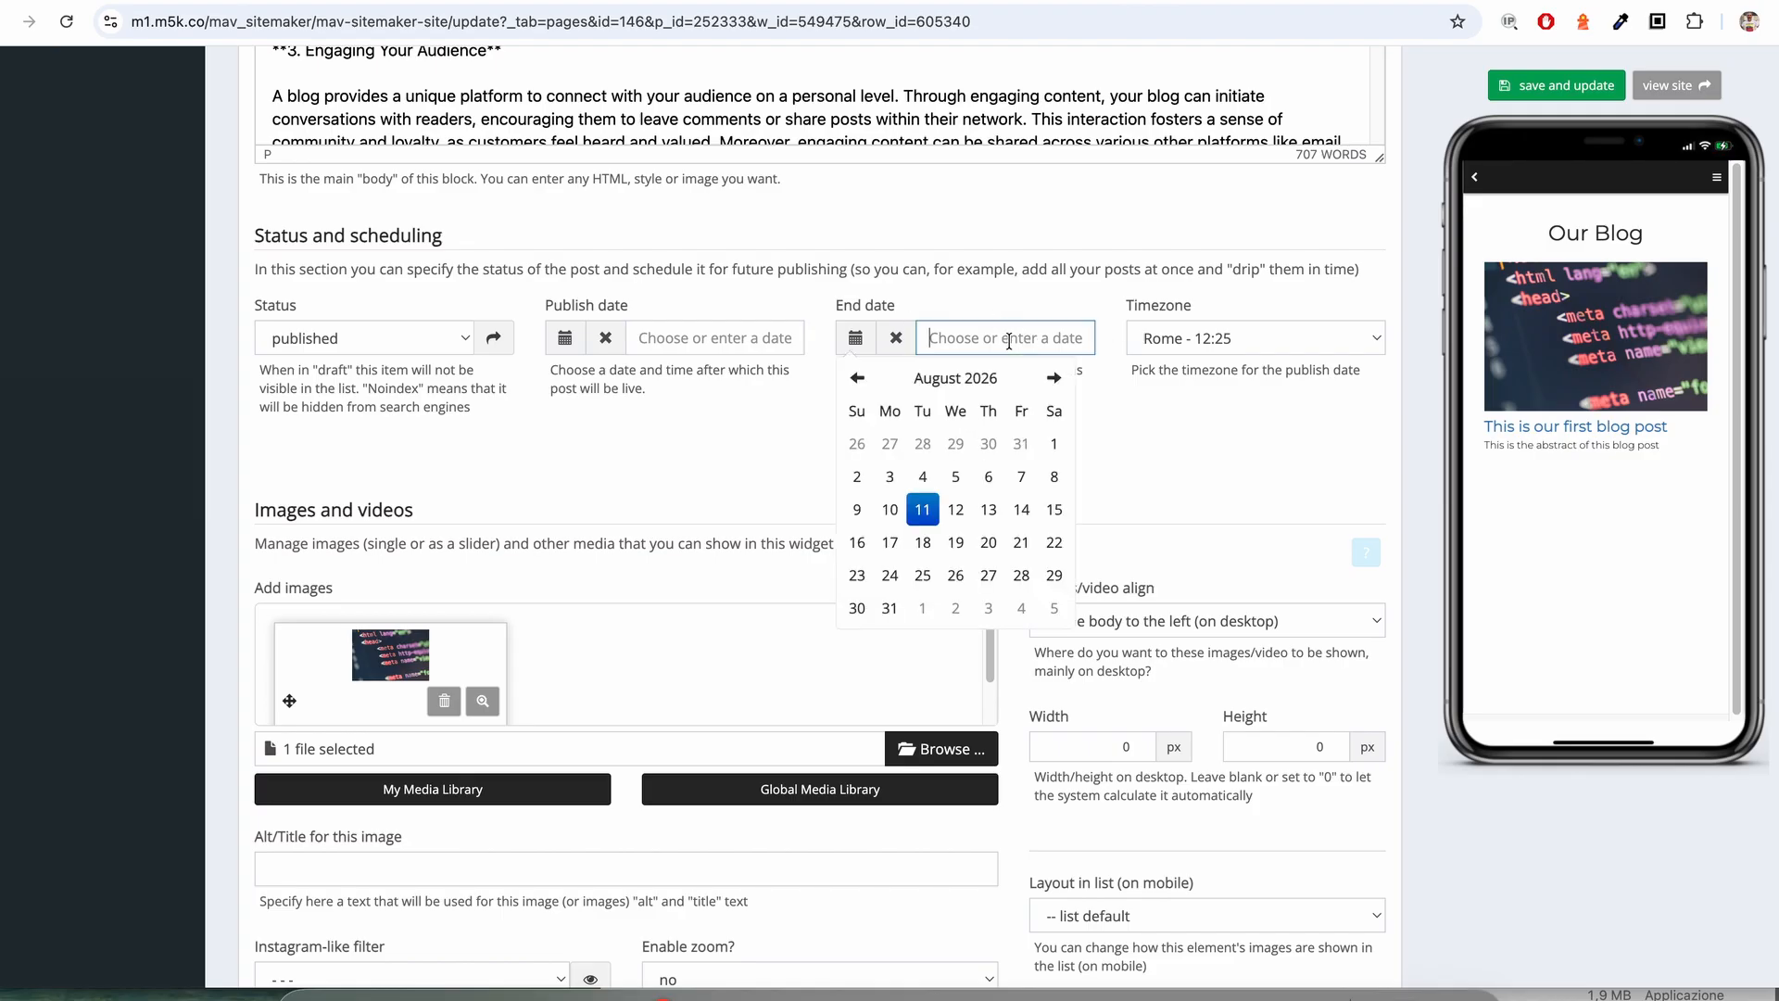
click(1224, 452)
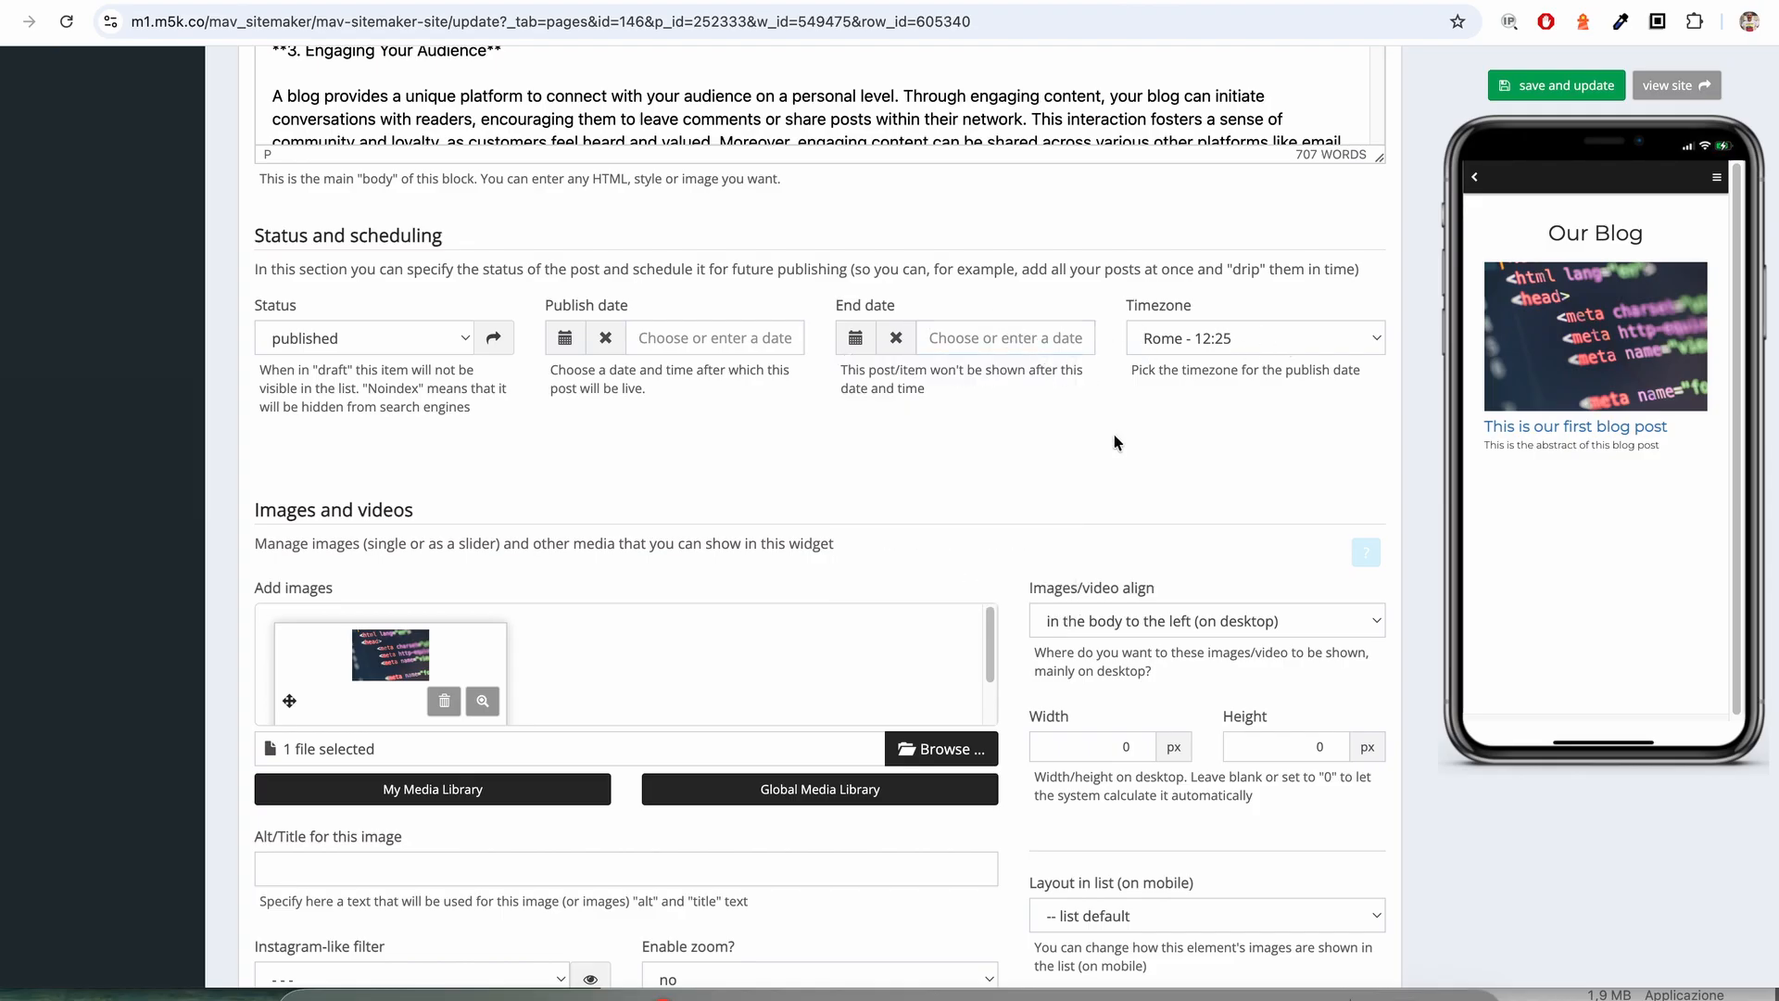
click(1005, 343)
click(950, 507)
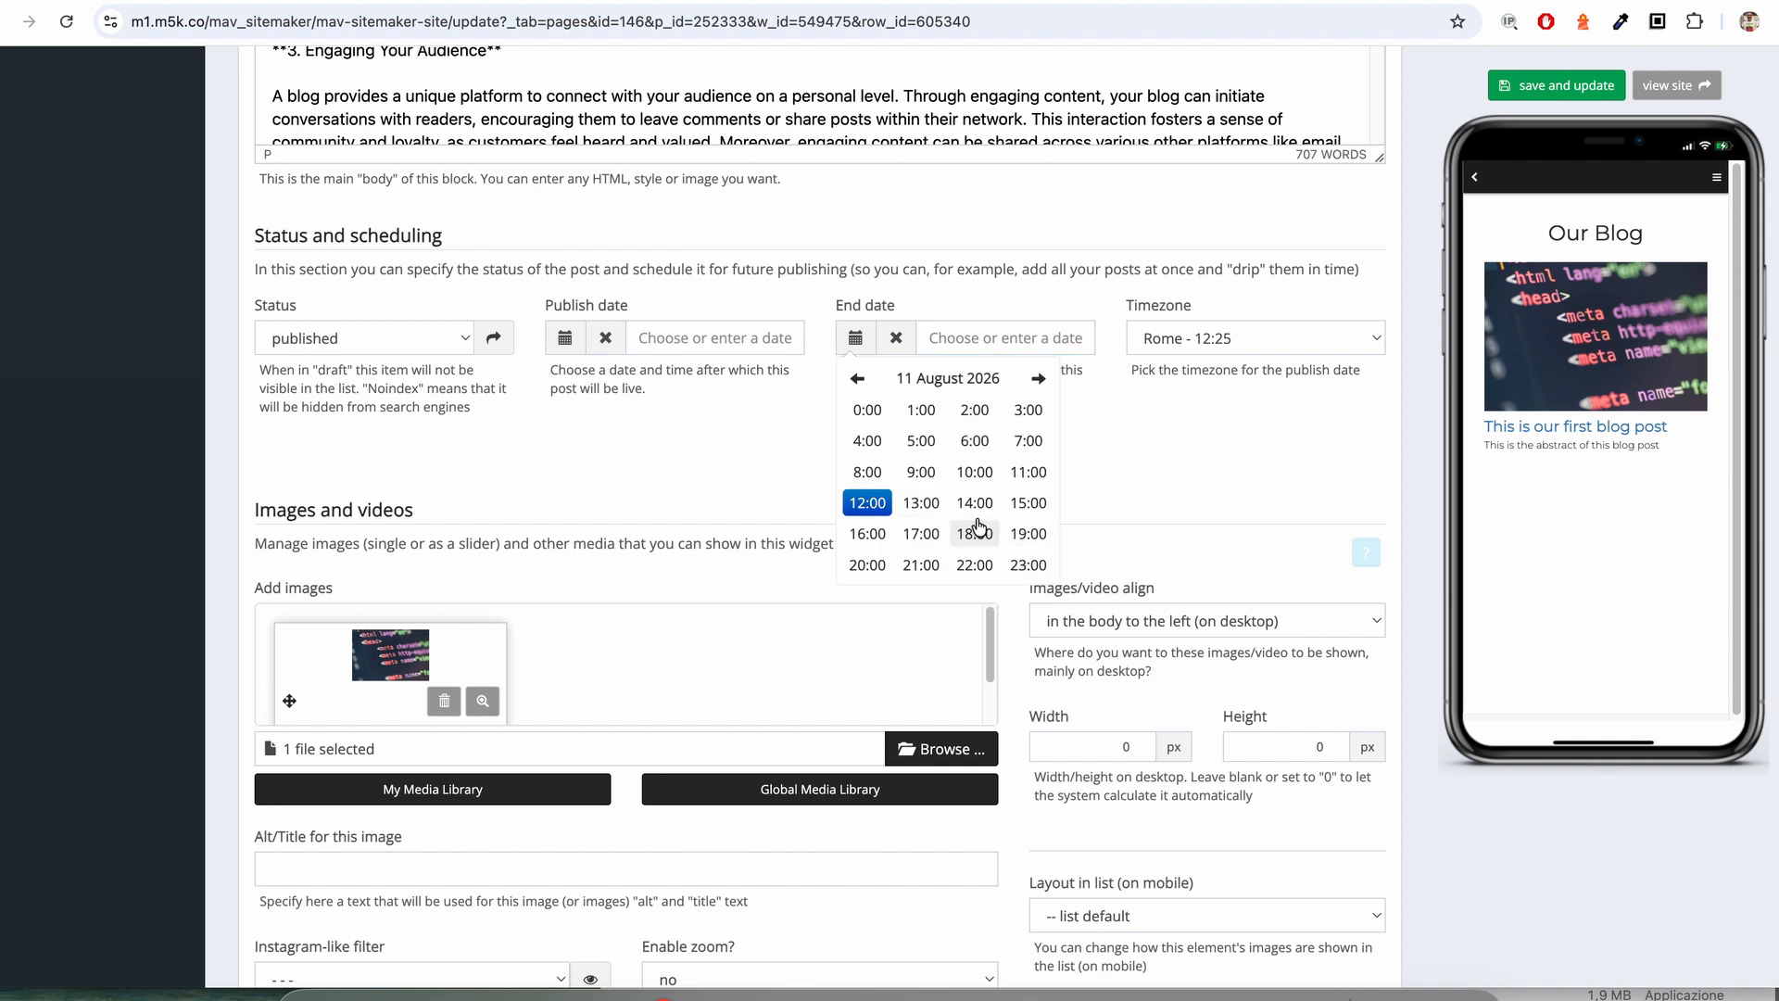
click(1108, 470)
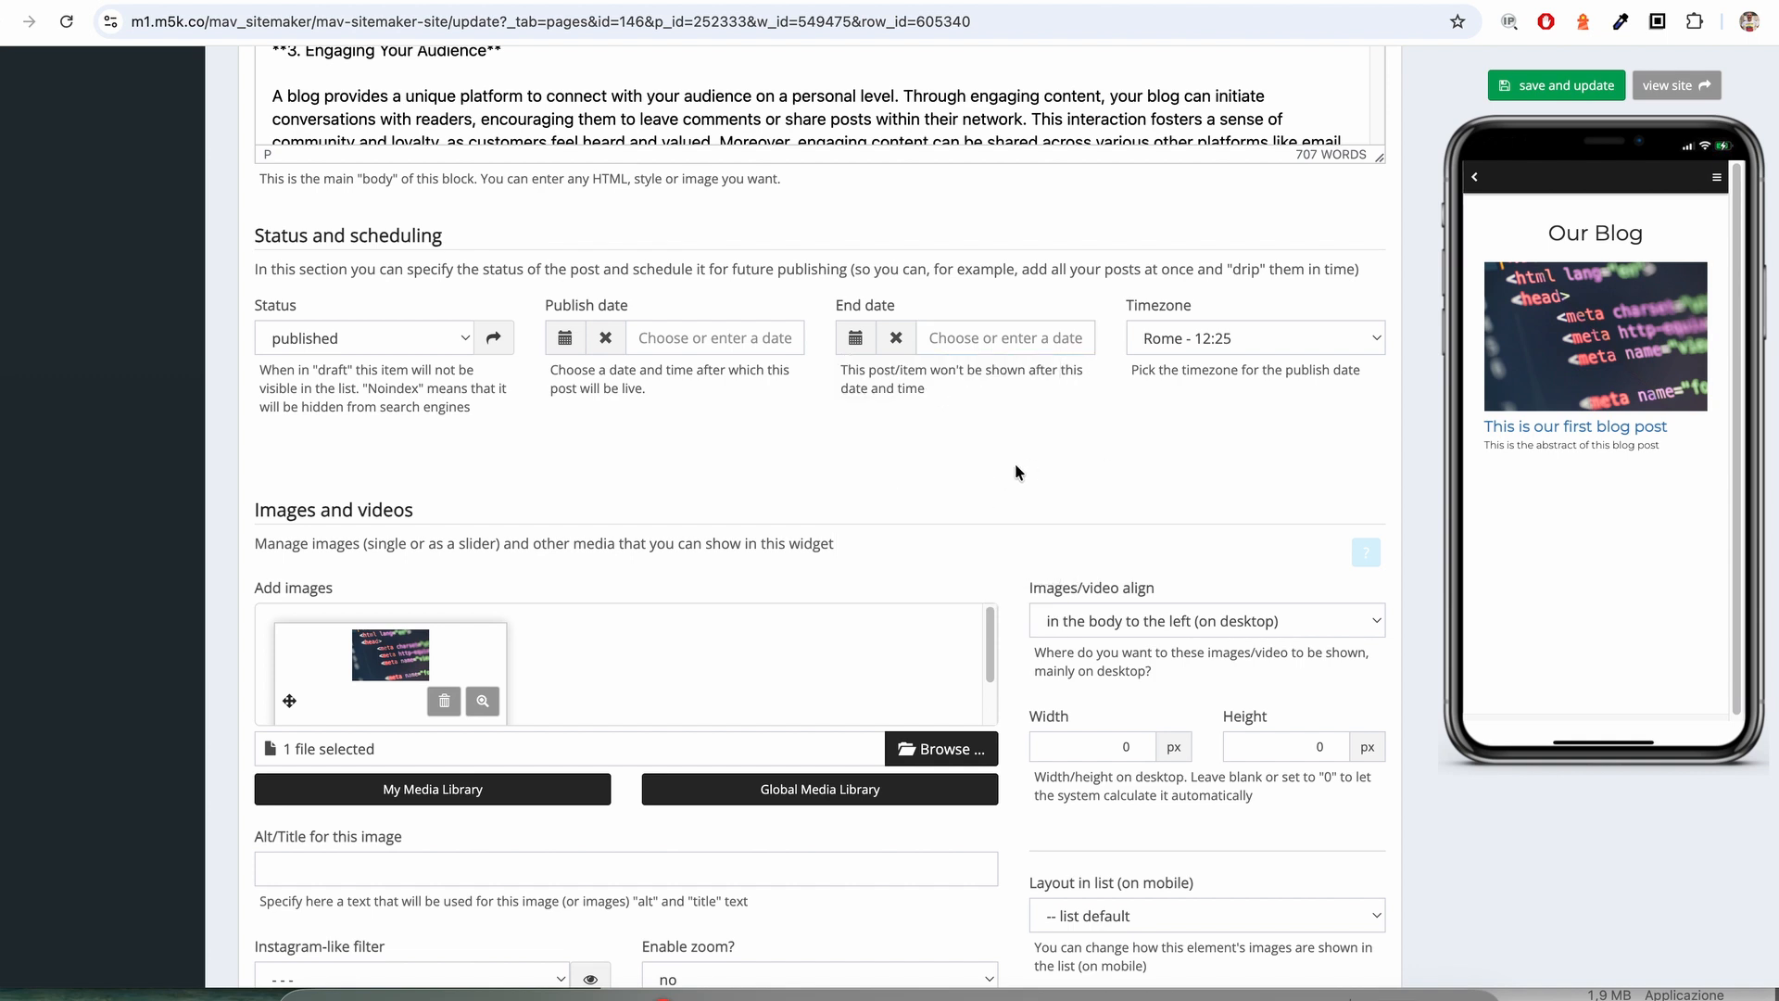
- Look through the Images/video align options for the post's image, including those that hide it
scroll(1016, 473, down, 2)
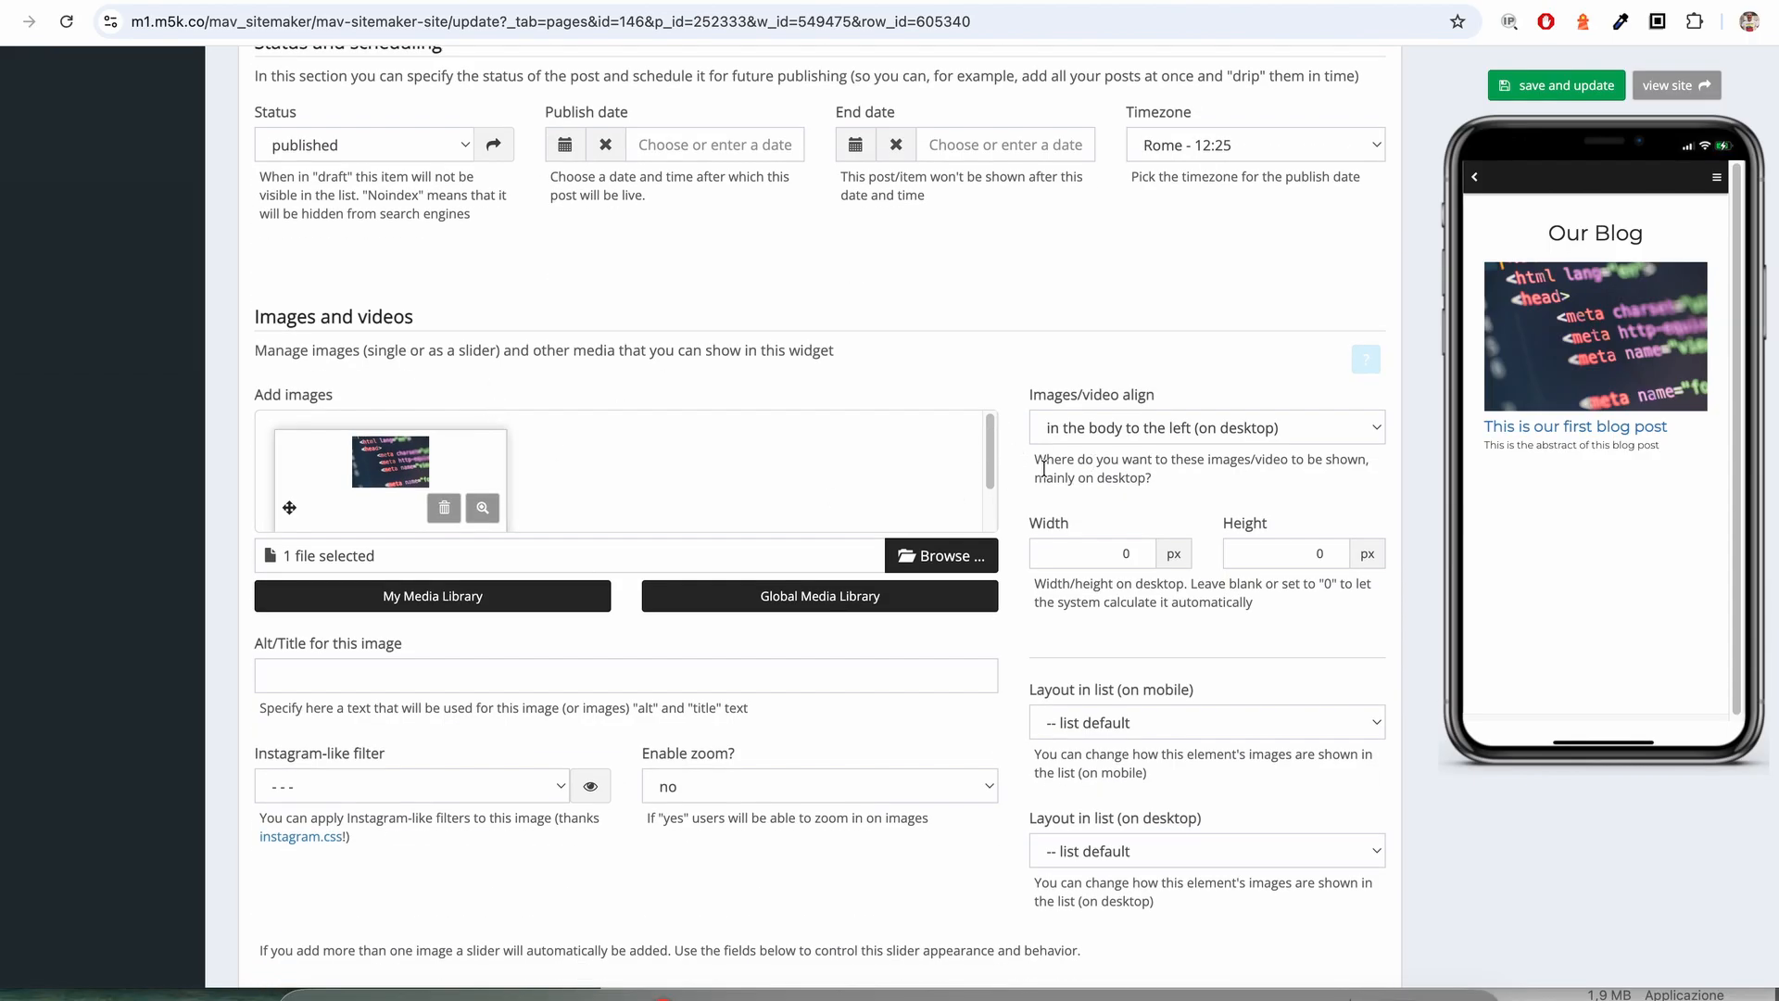
click(1149, 429)
click(1191, 305)
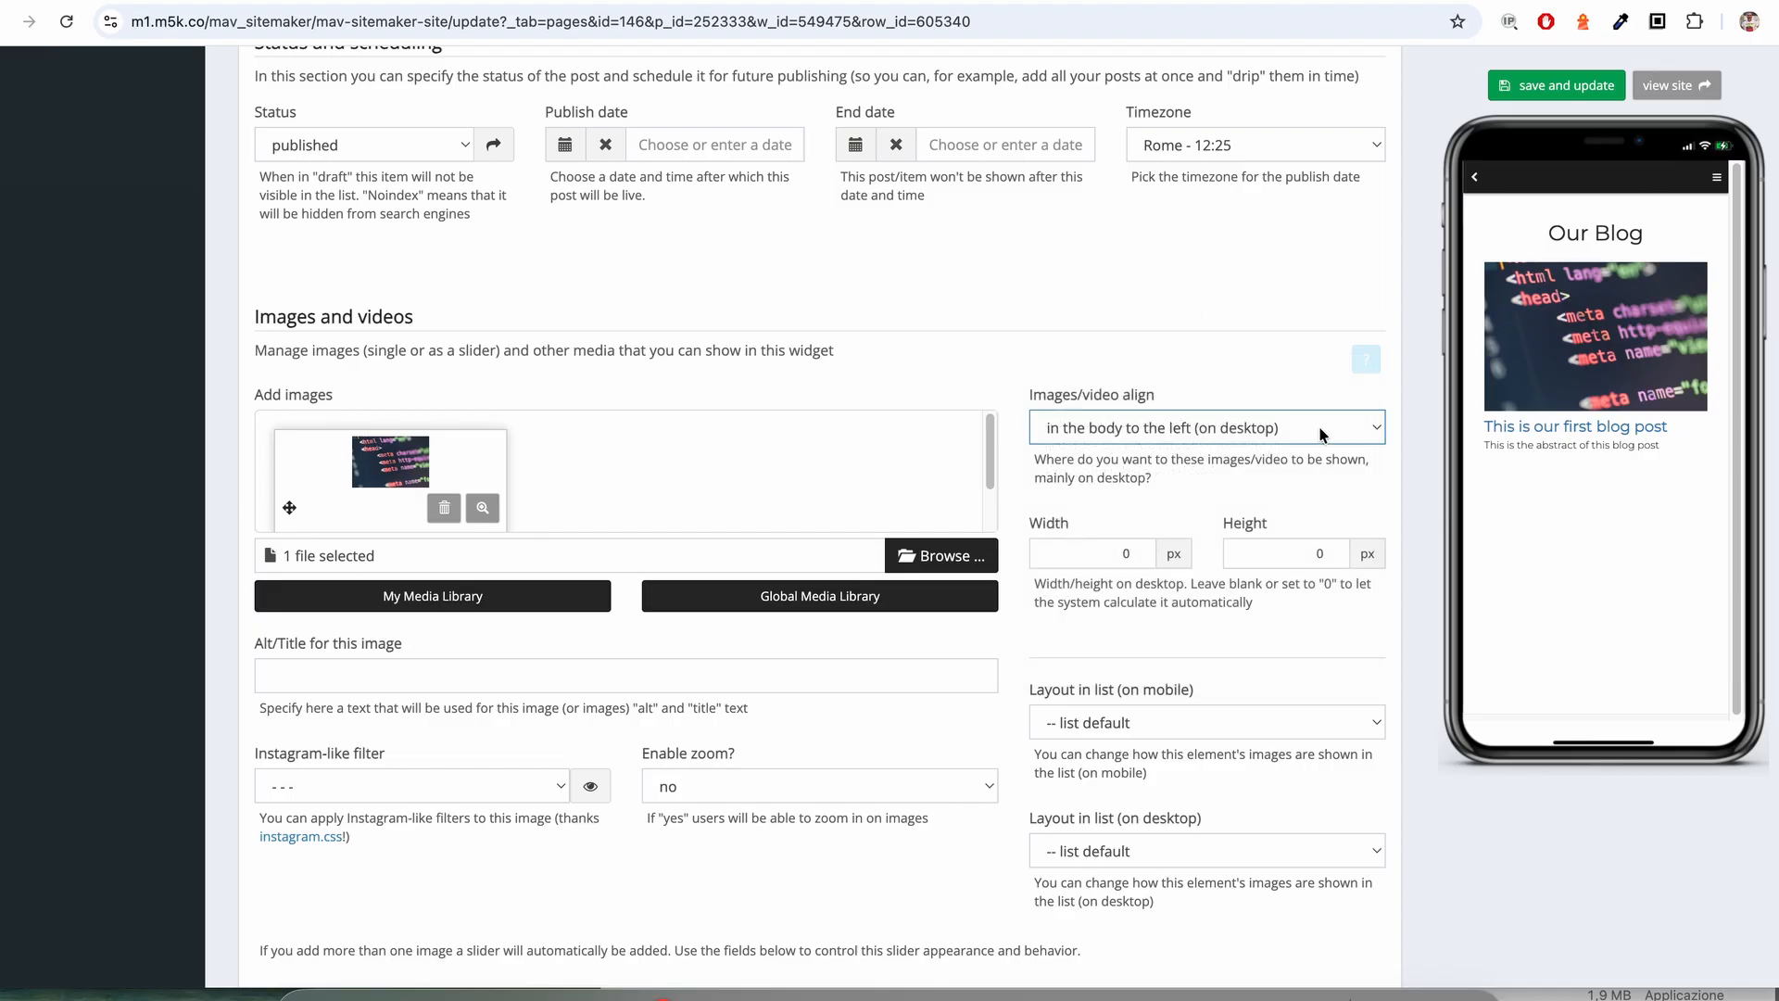
click(1217, 428)
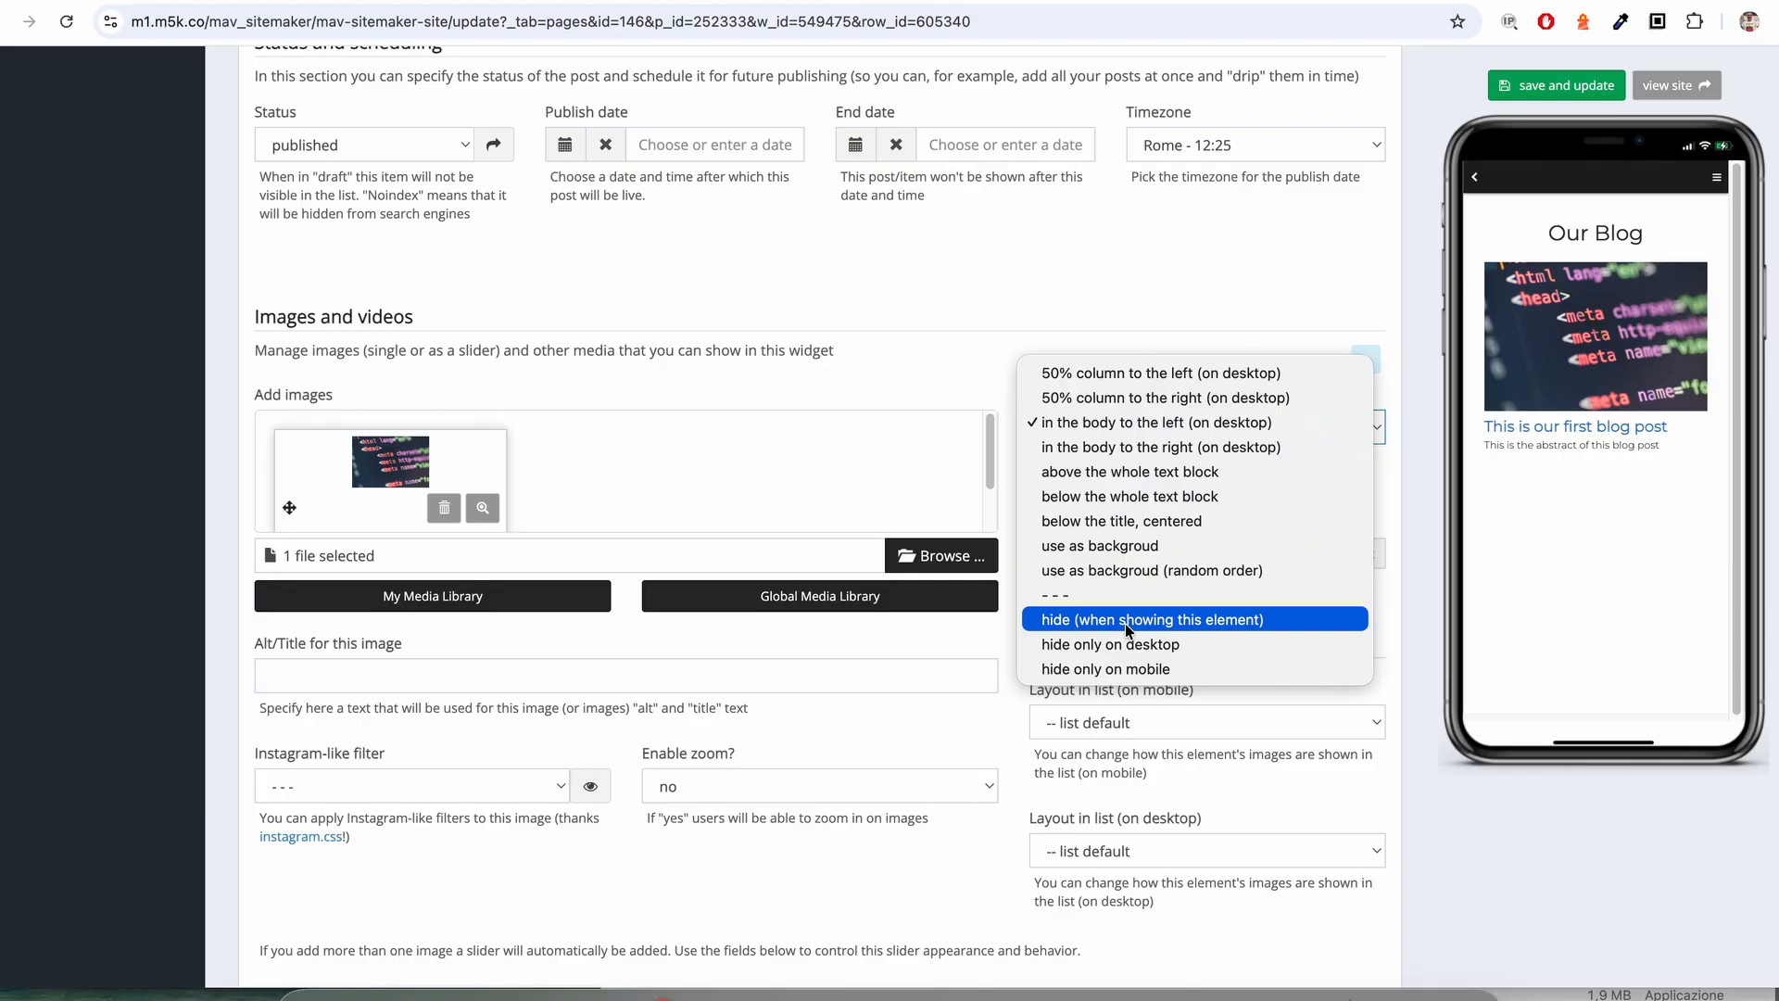
key(Escape)
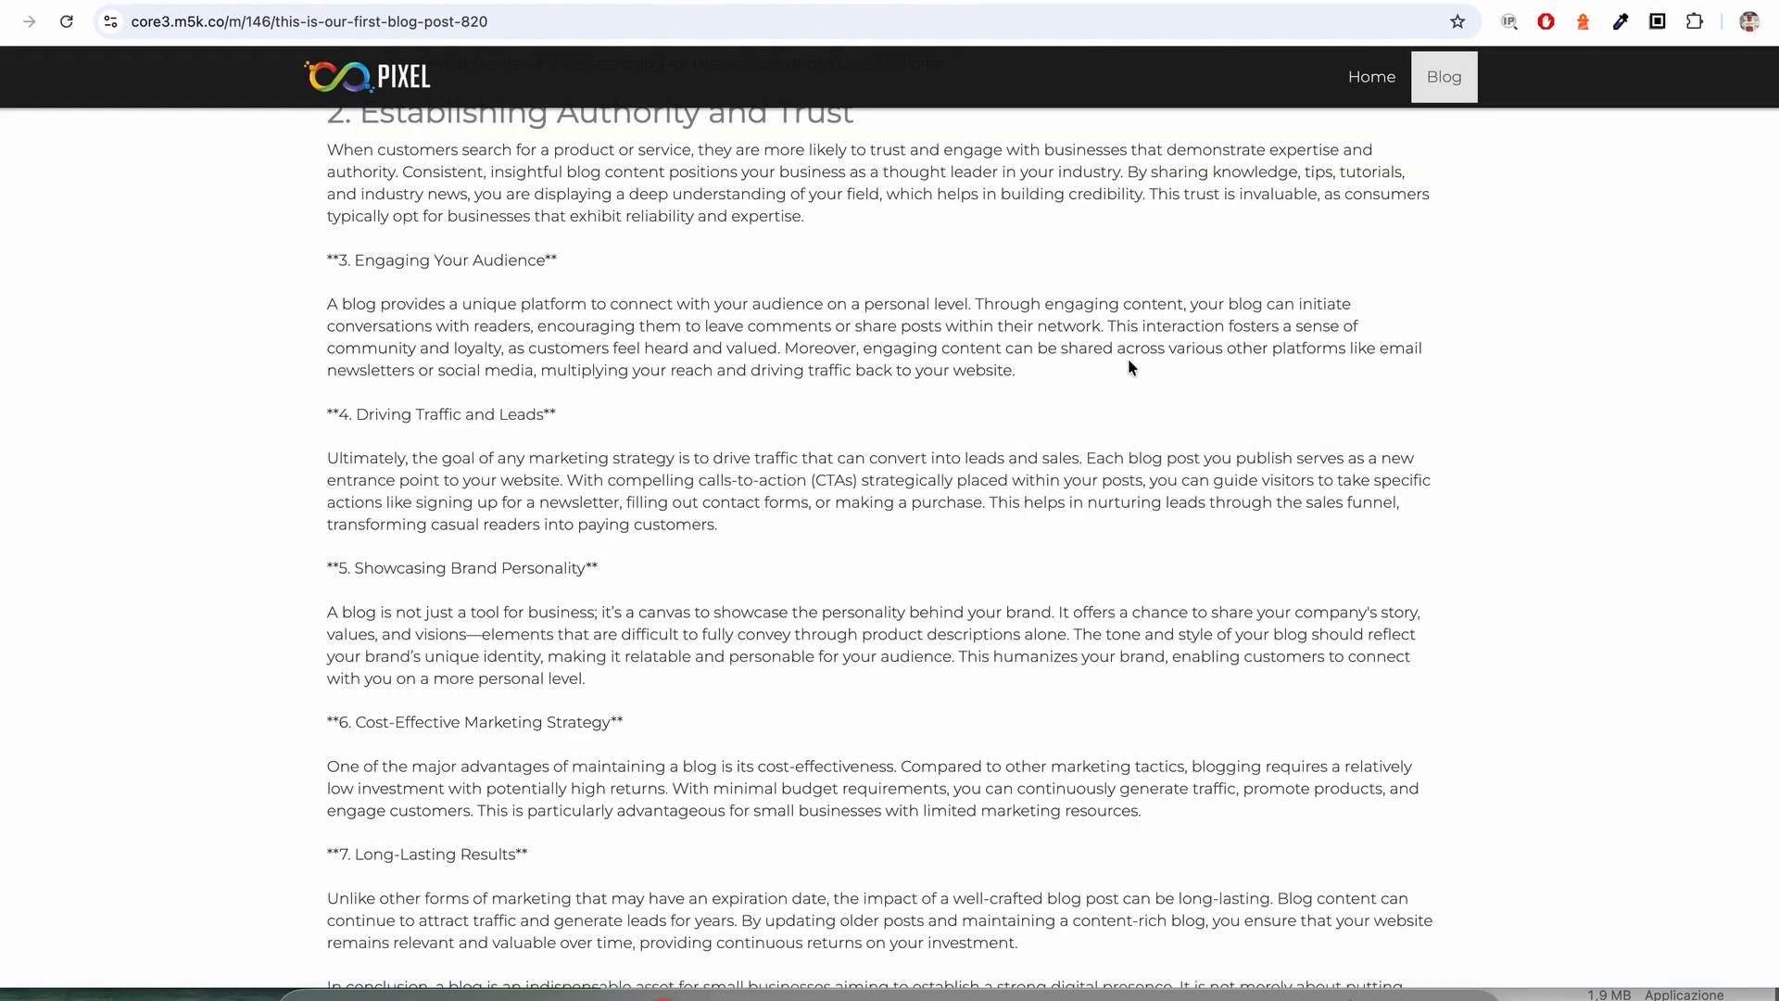
- Compare the live post's header image and back link with the image alignment options in the editor
scroll(1127, 365, up, 10)
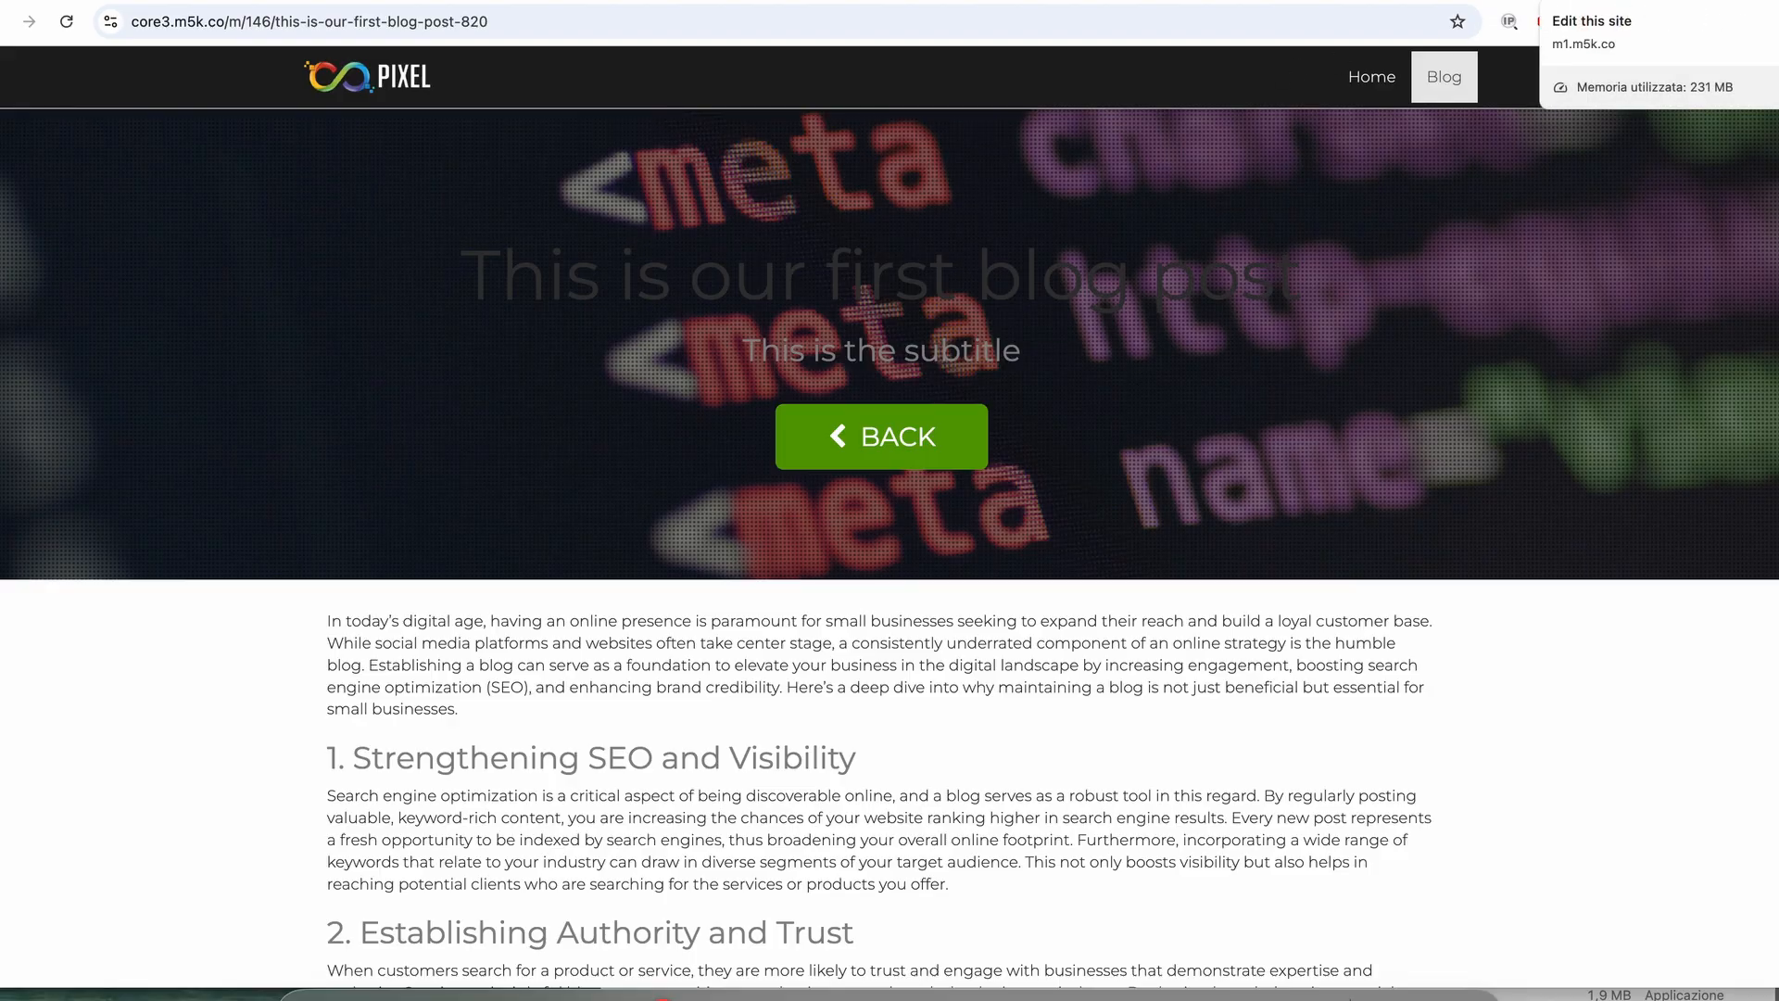
click(1594, 1)
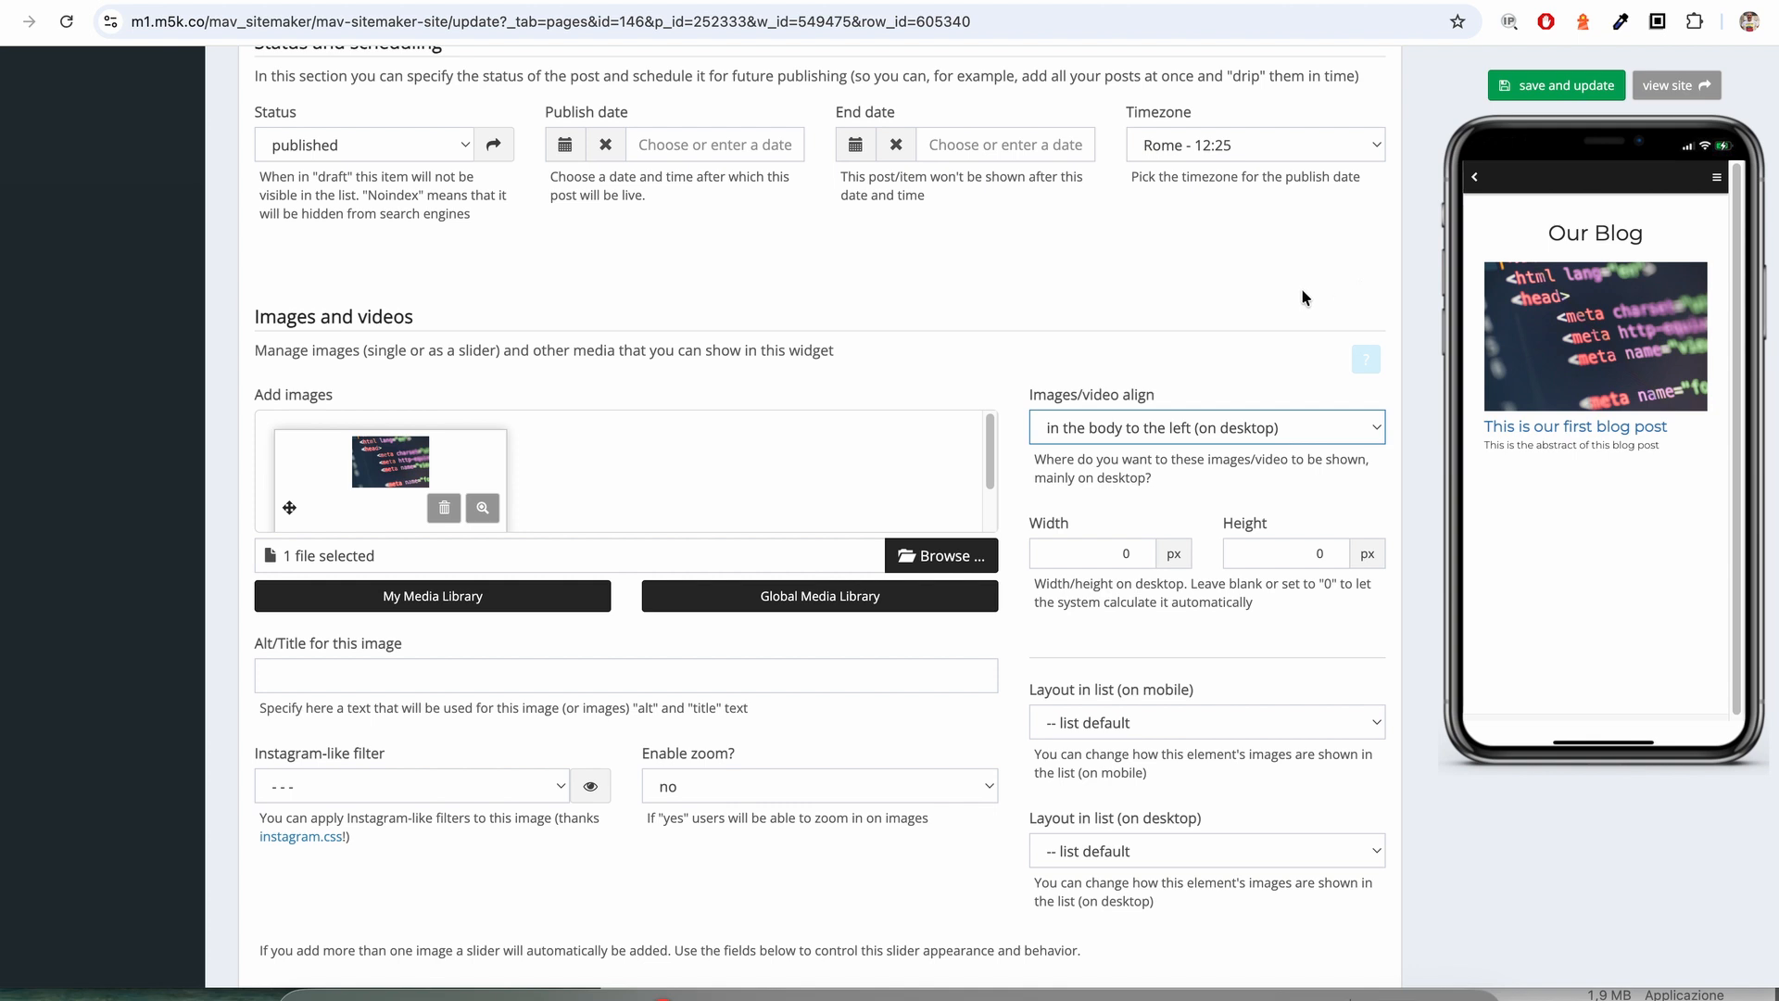
click(1161, 428)
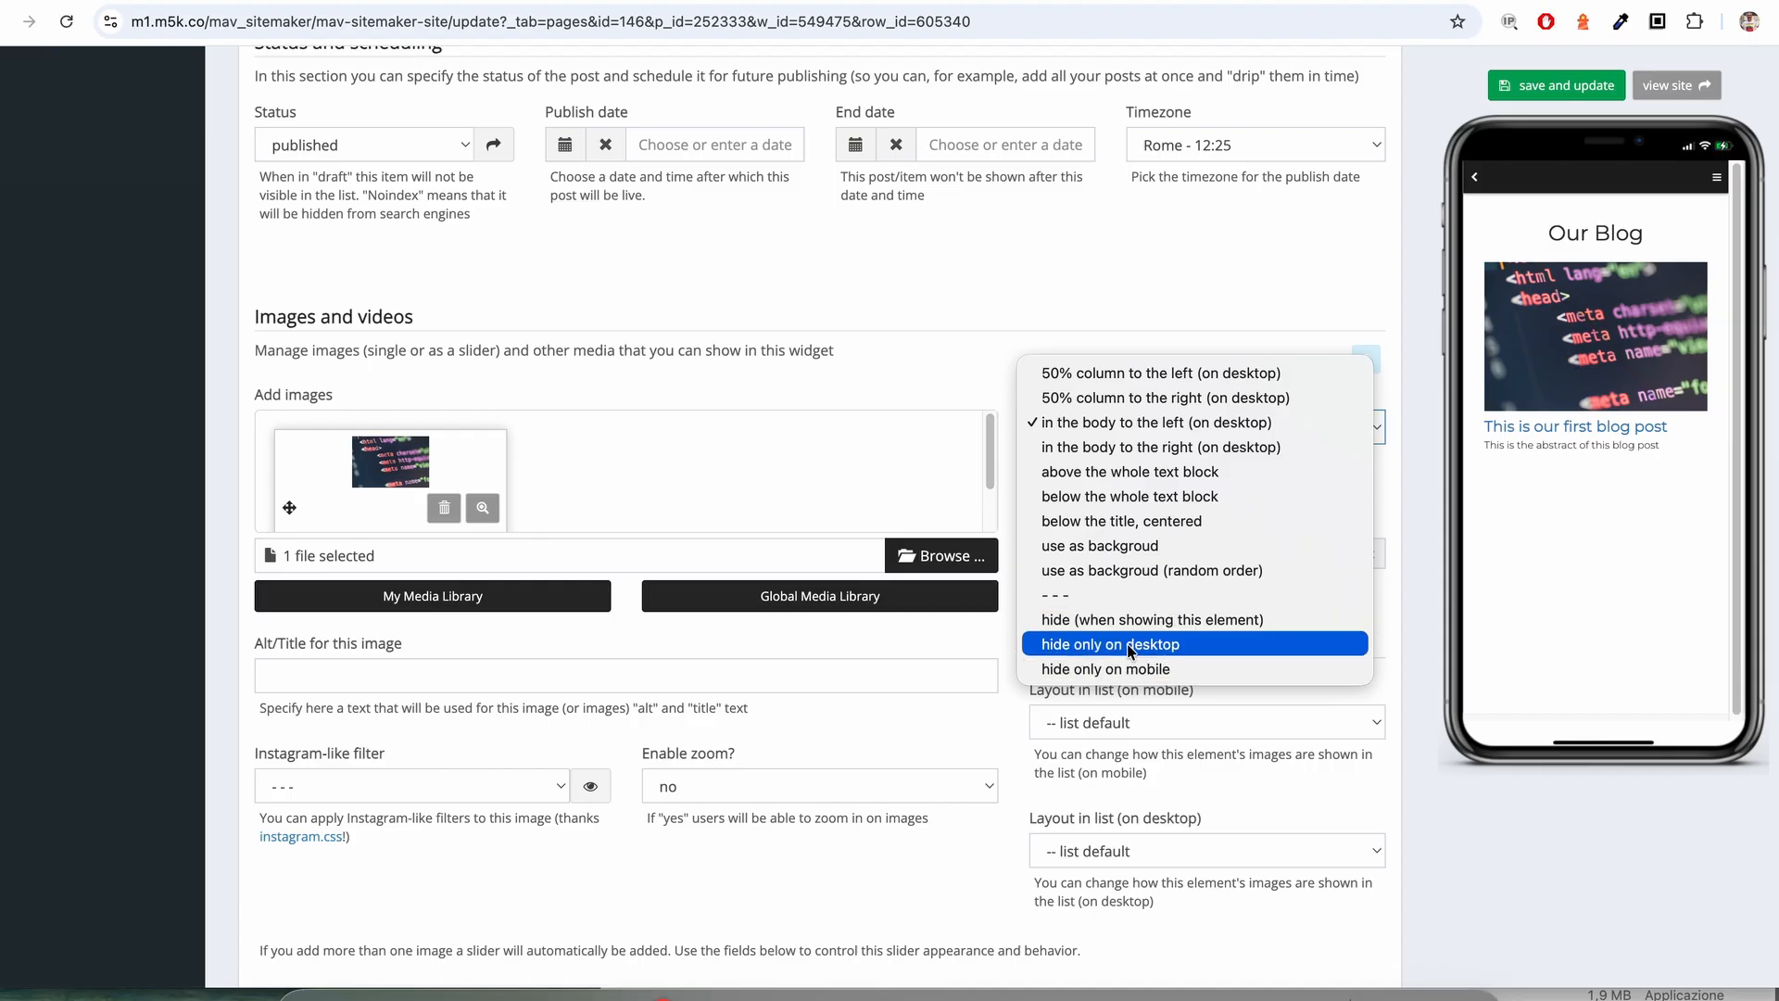
click(1439, 562)
scroll(1362, 494, down, 3)
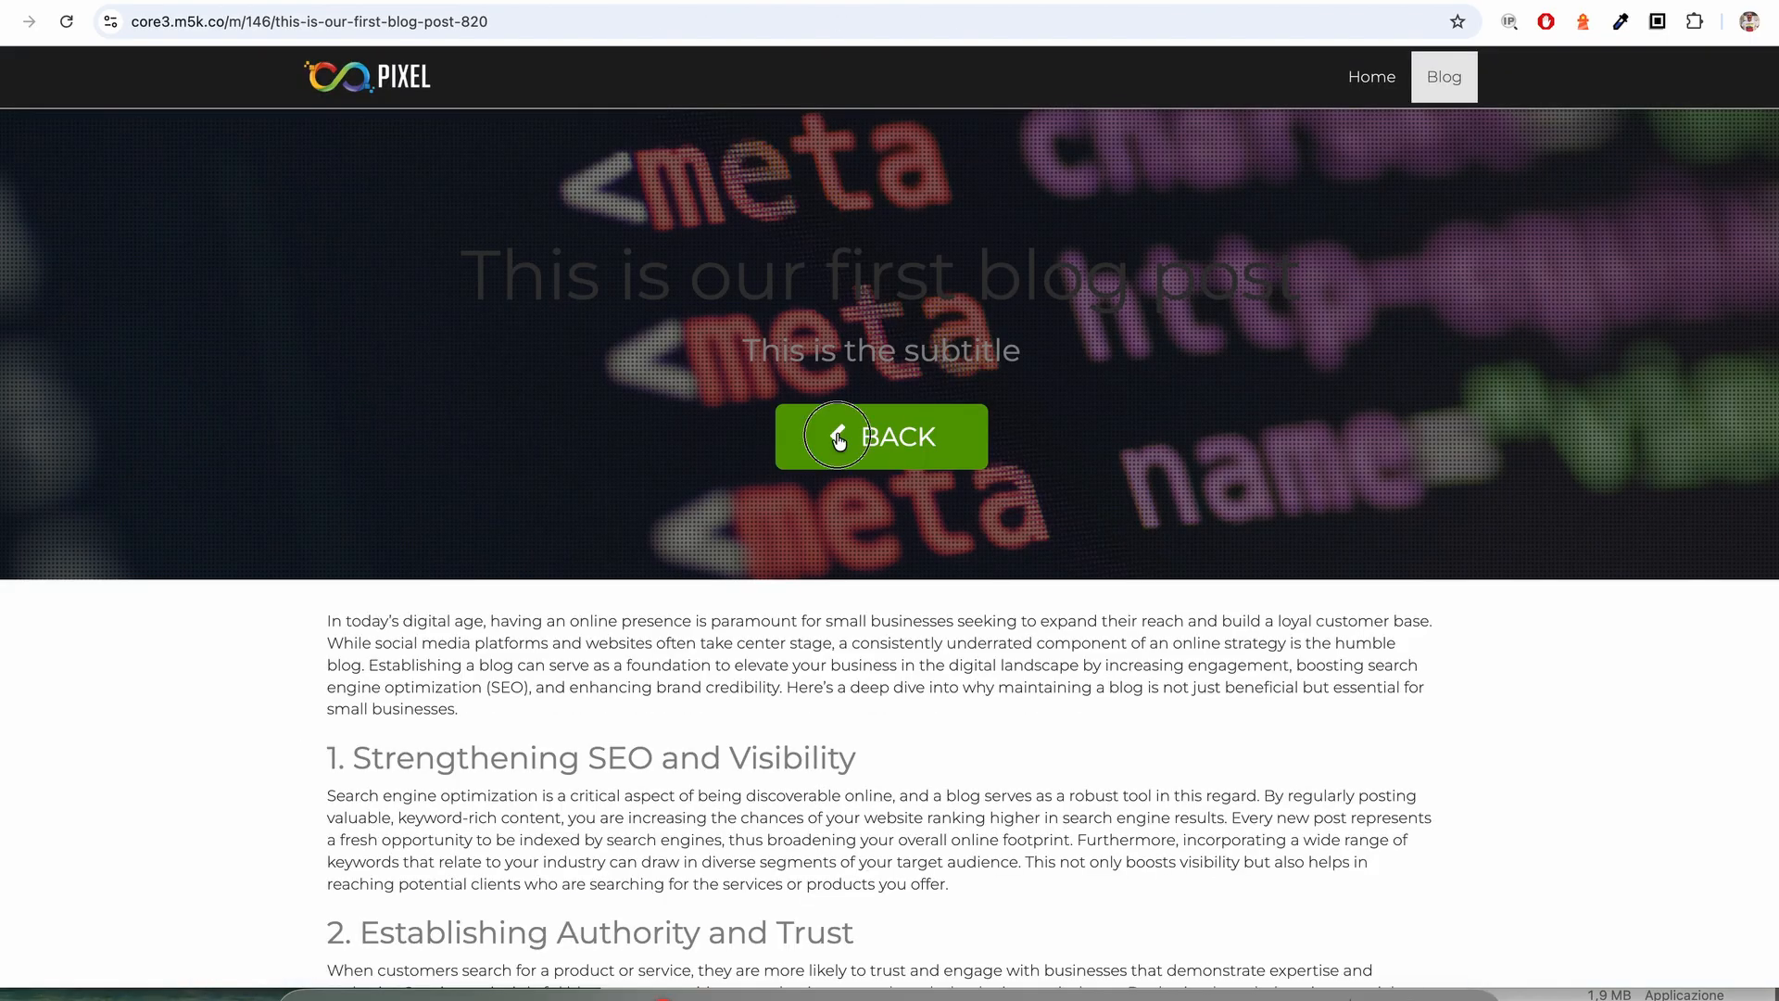
click(836, 435)
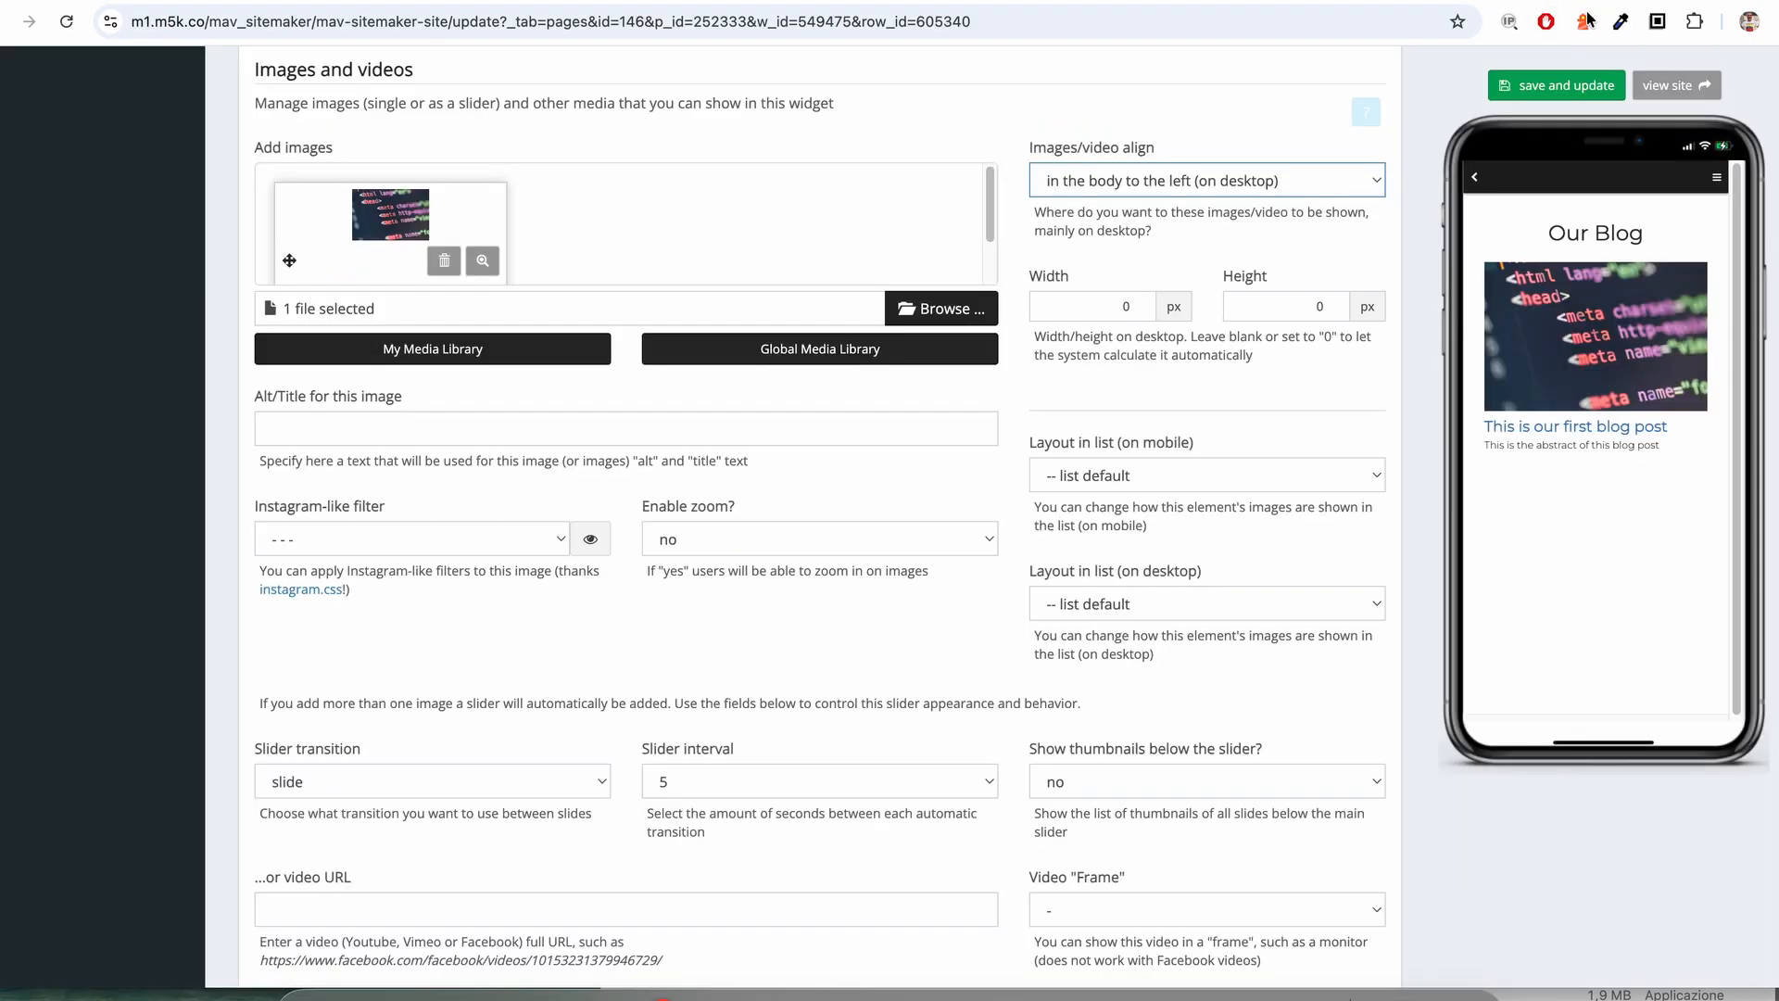
scroll(1219, 211, down, 3)
scroll(1219, 211, down, 2)
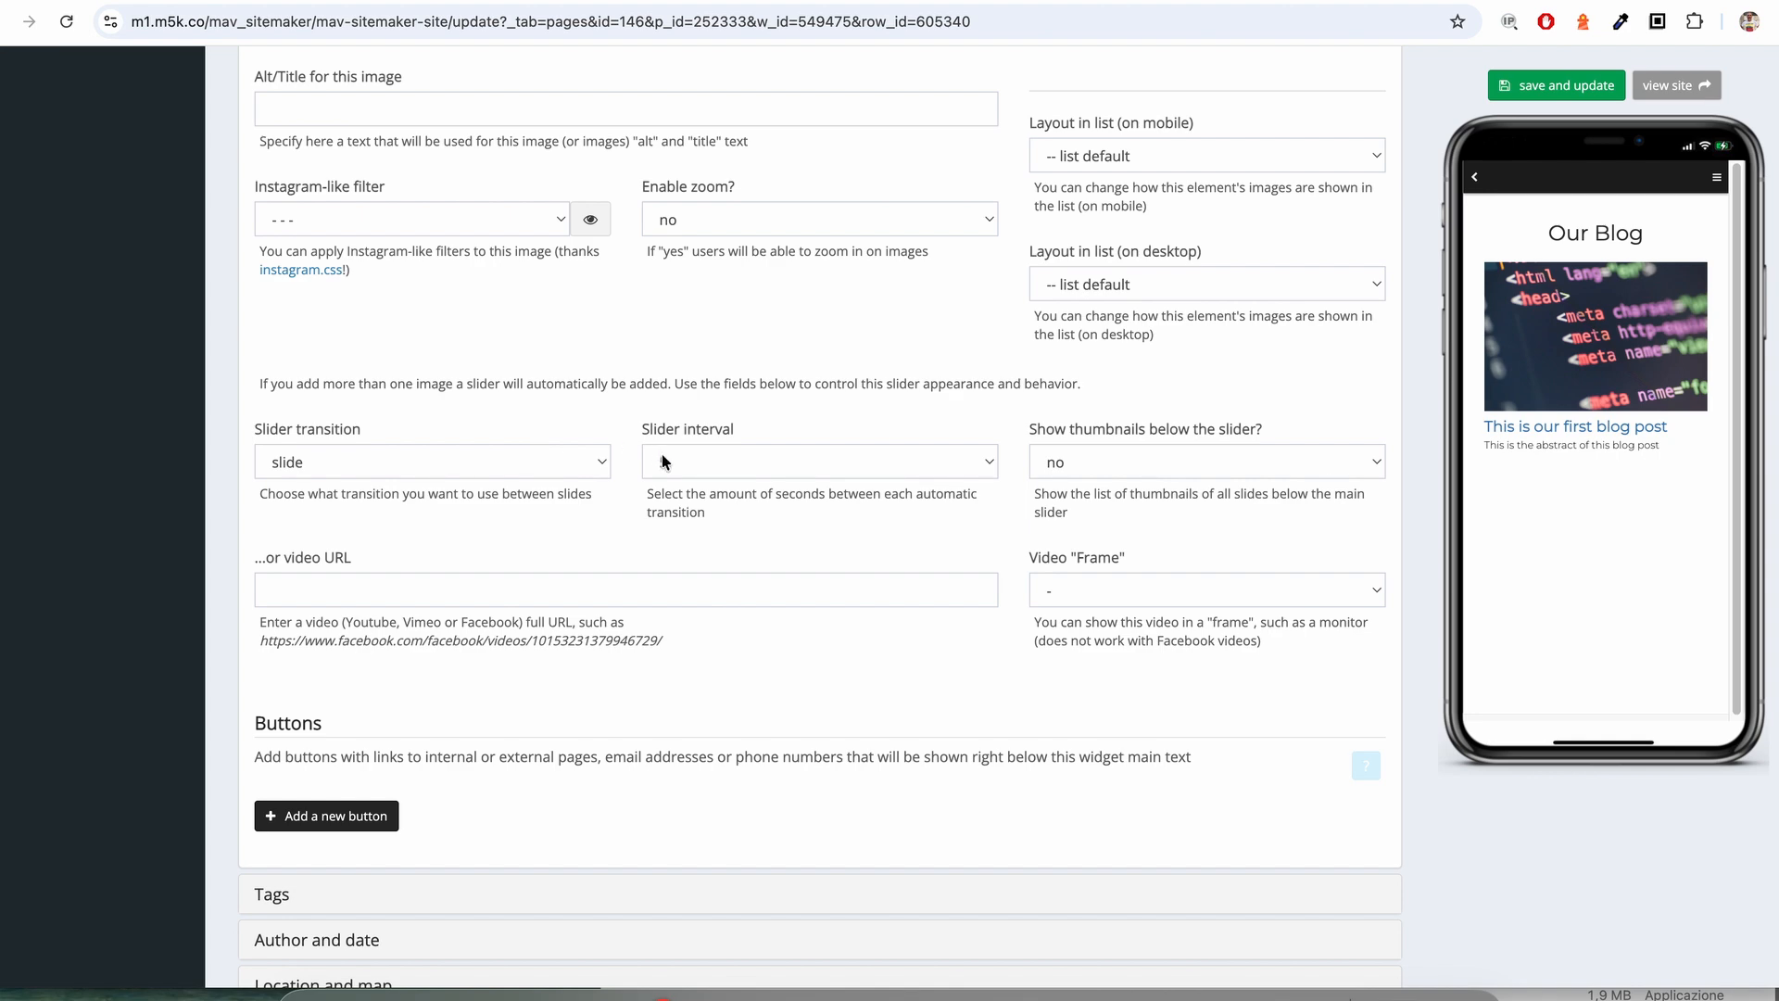
scroll(640, 405, up, 5)
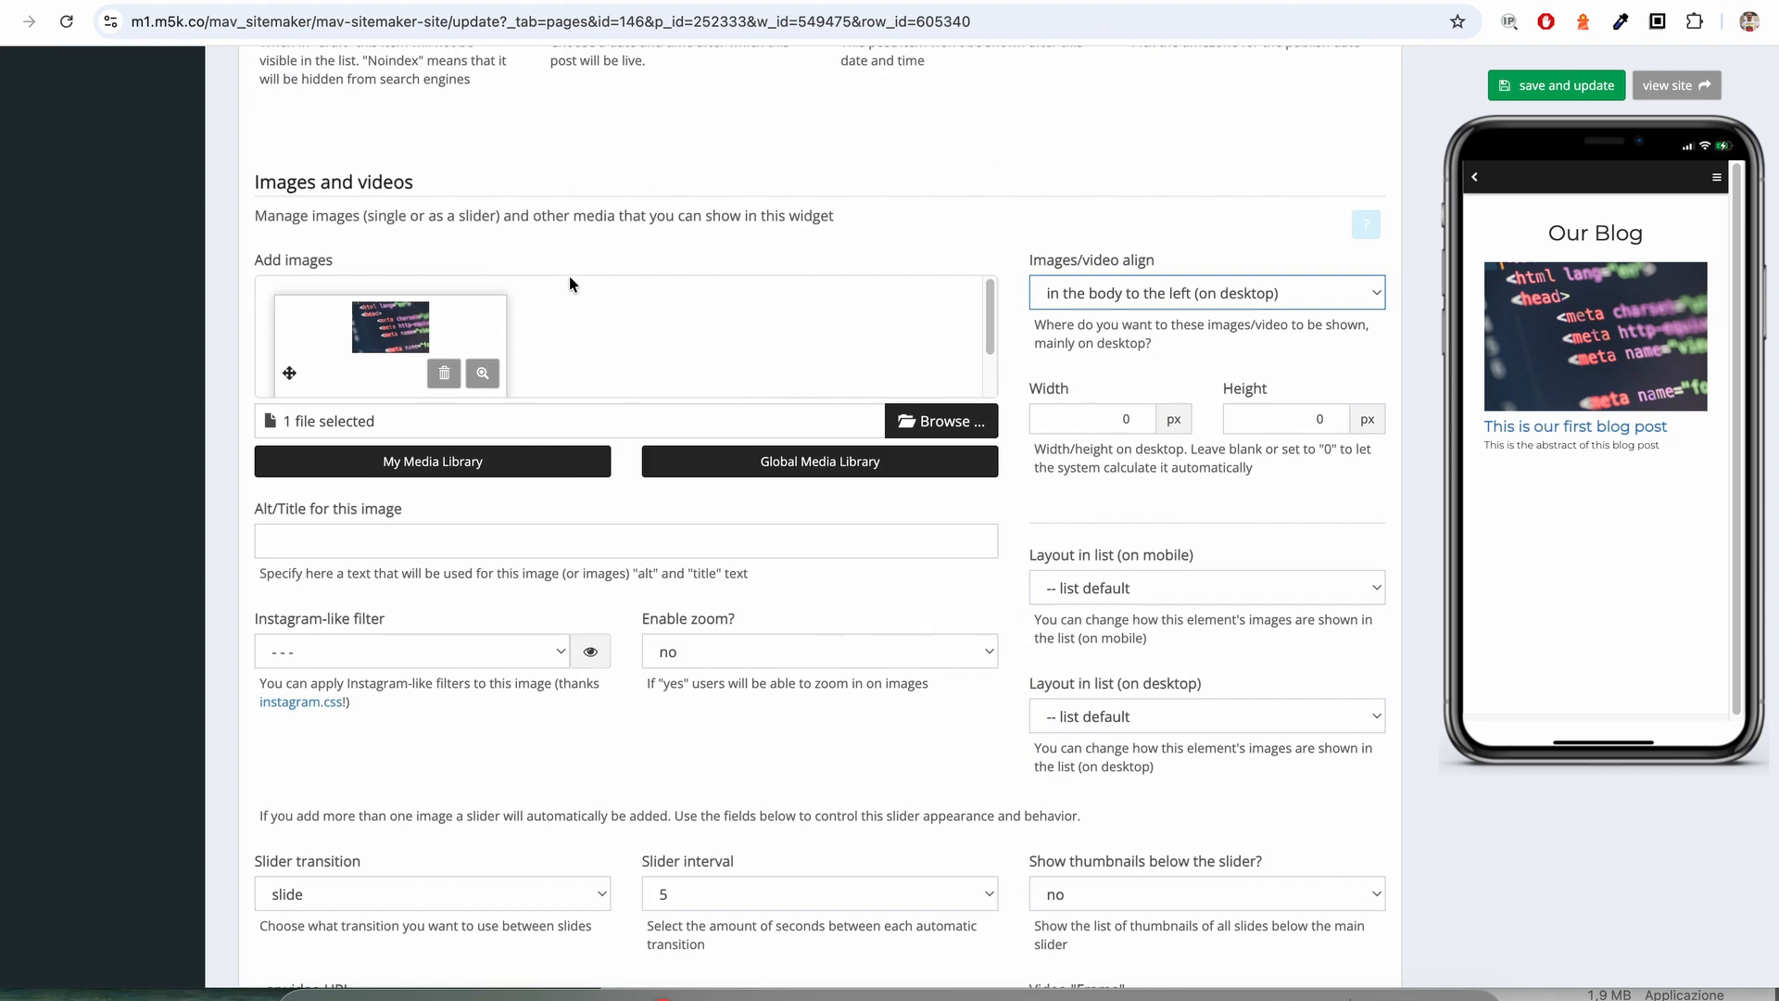
- Examine the post's image alt text, filter, zoom, list layout, slider and video URL settings
scroll(617, 362, down, 4)
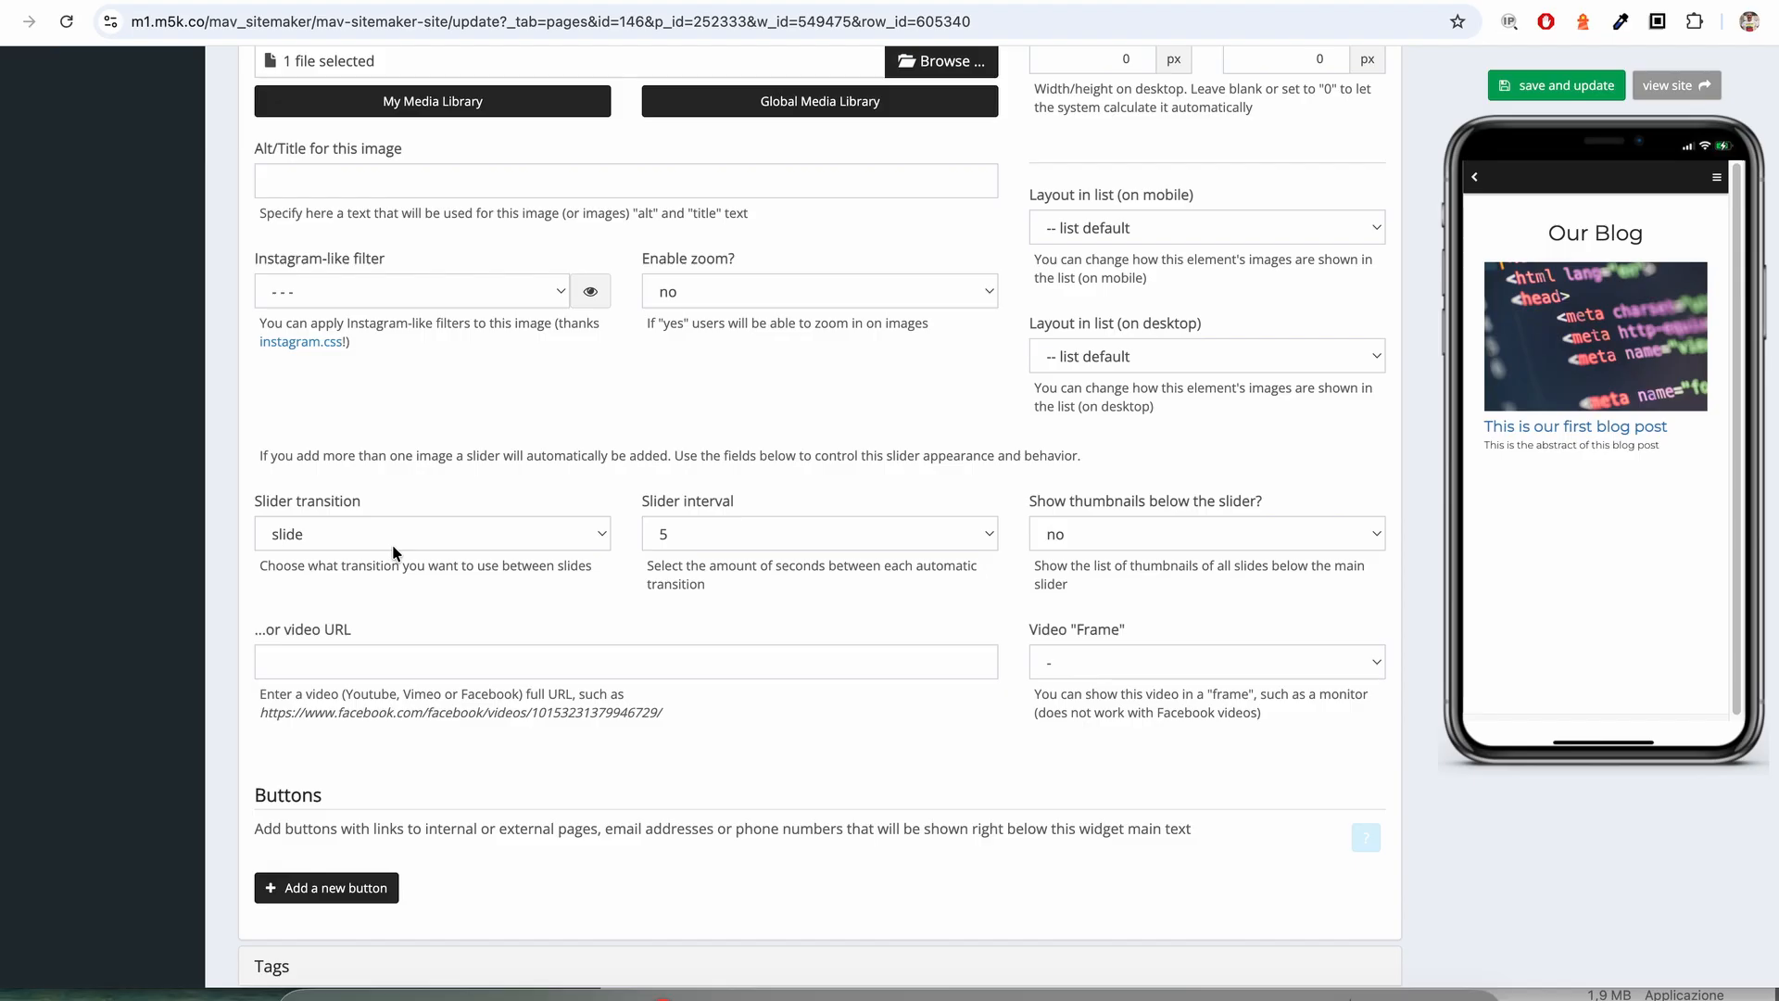
scroll(754, 553, down, 3)
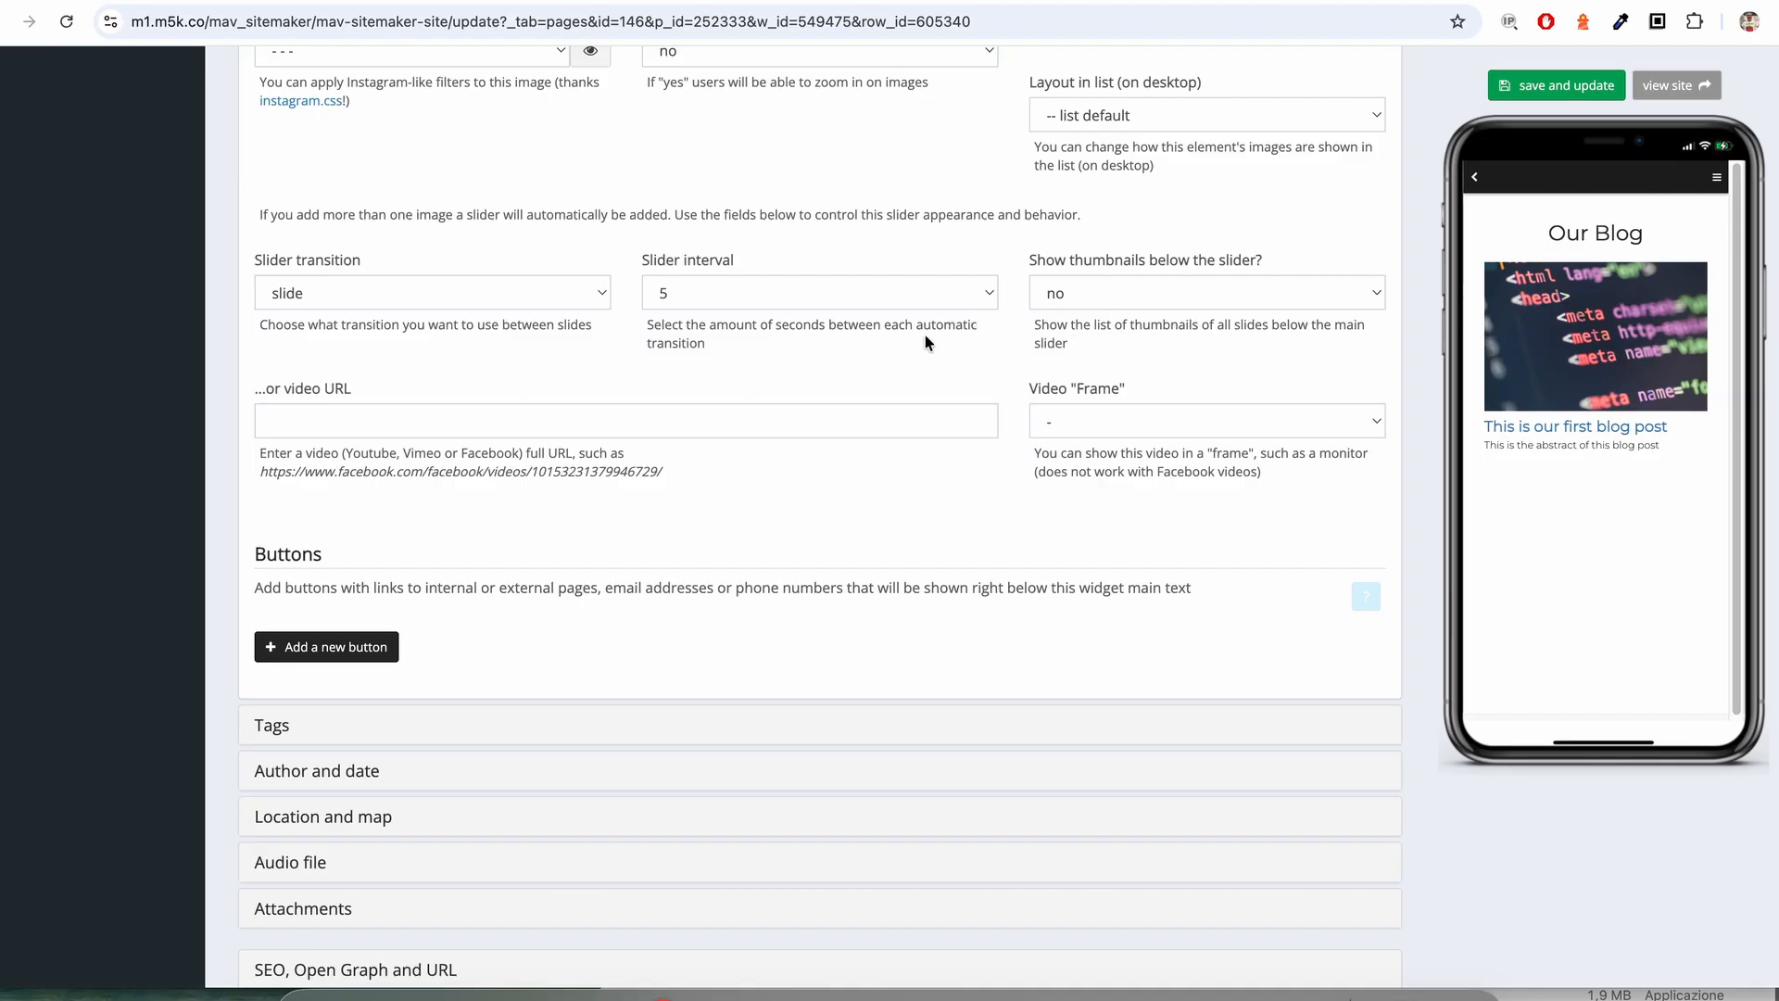
scroll(927, 342, down, 2)
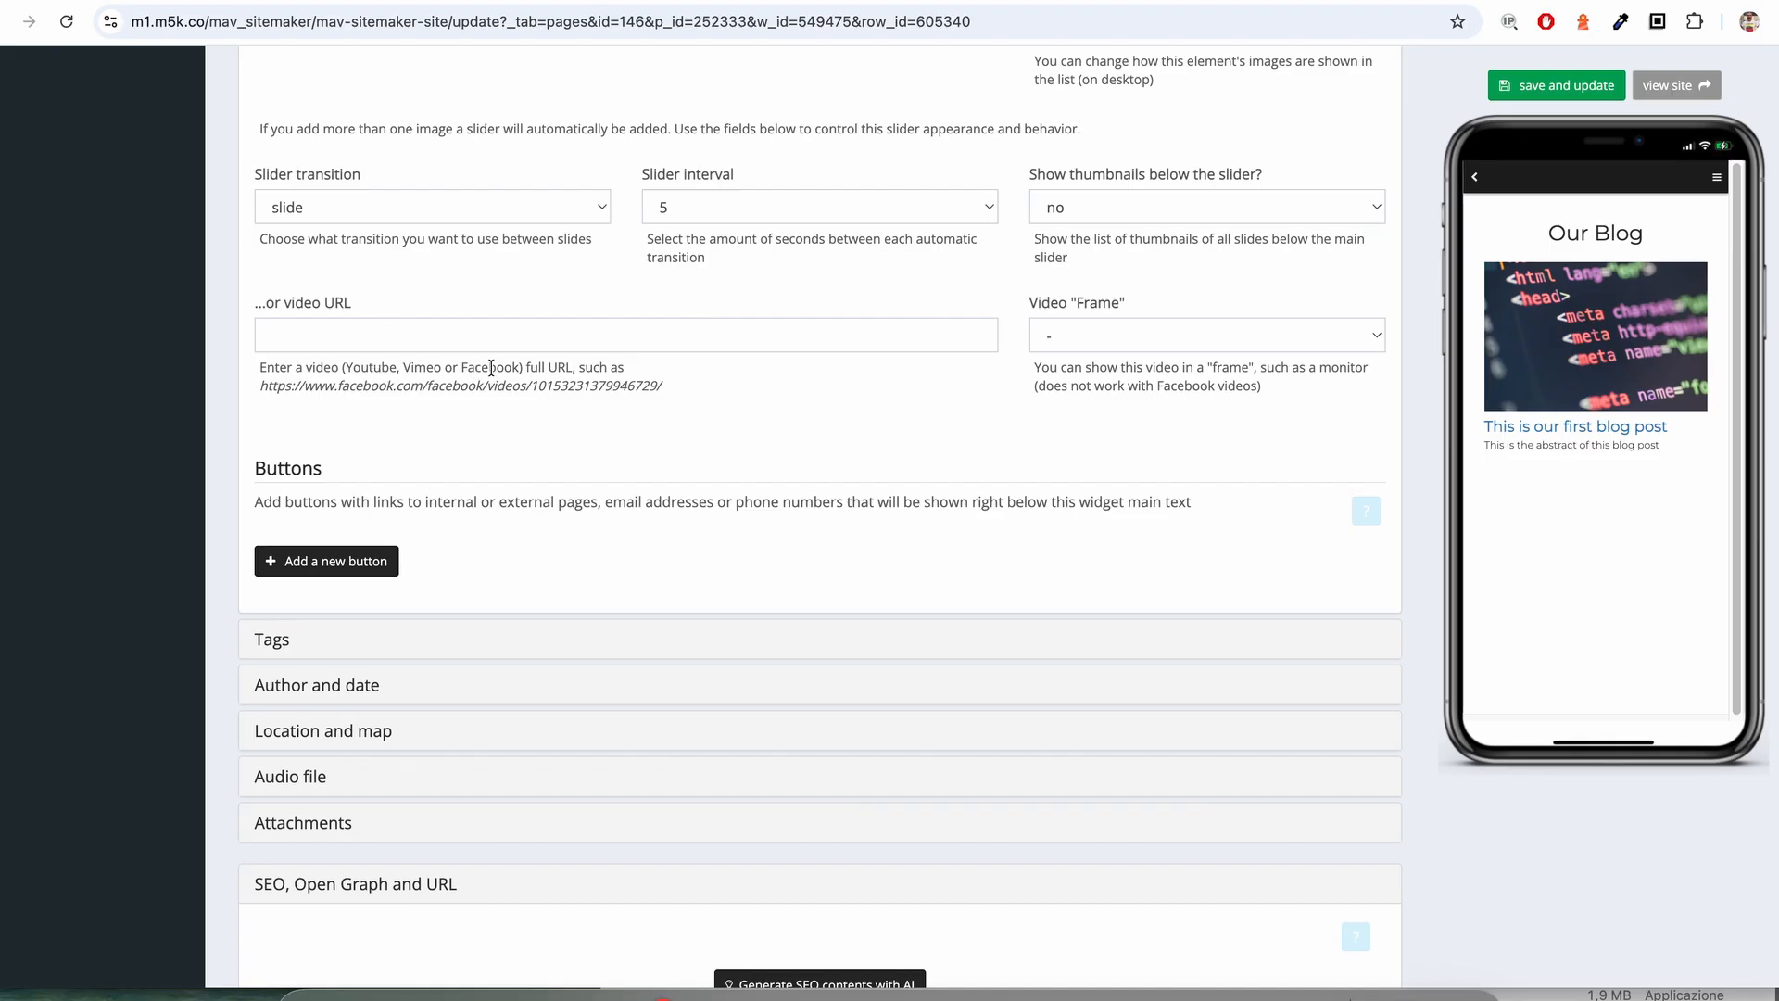
- Open the post's Tags section to examine its tag field and collapse the section again
scroll(491, 367, down, 4)
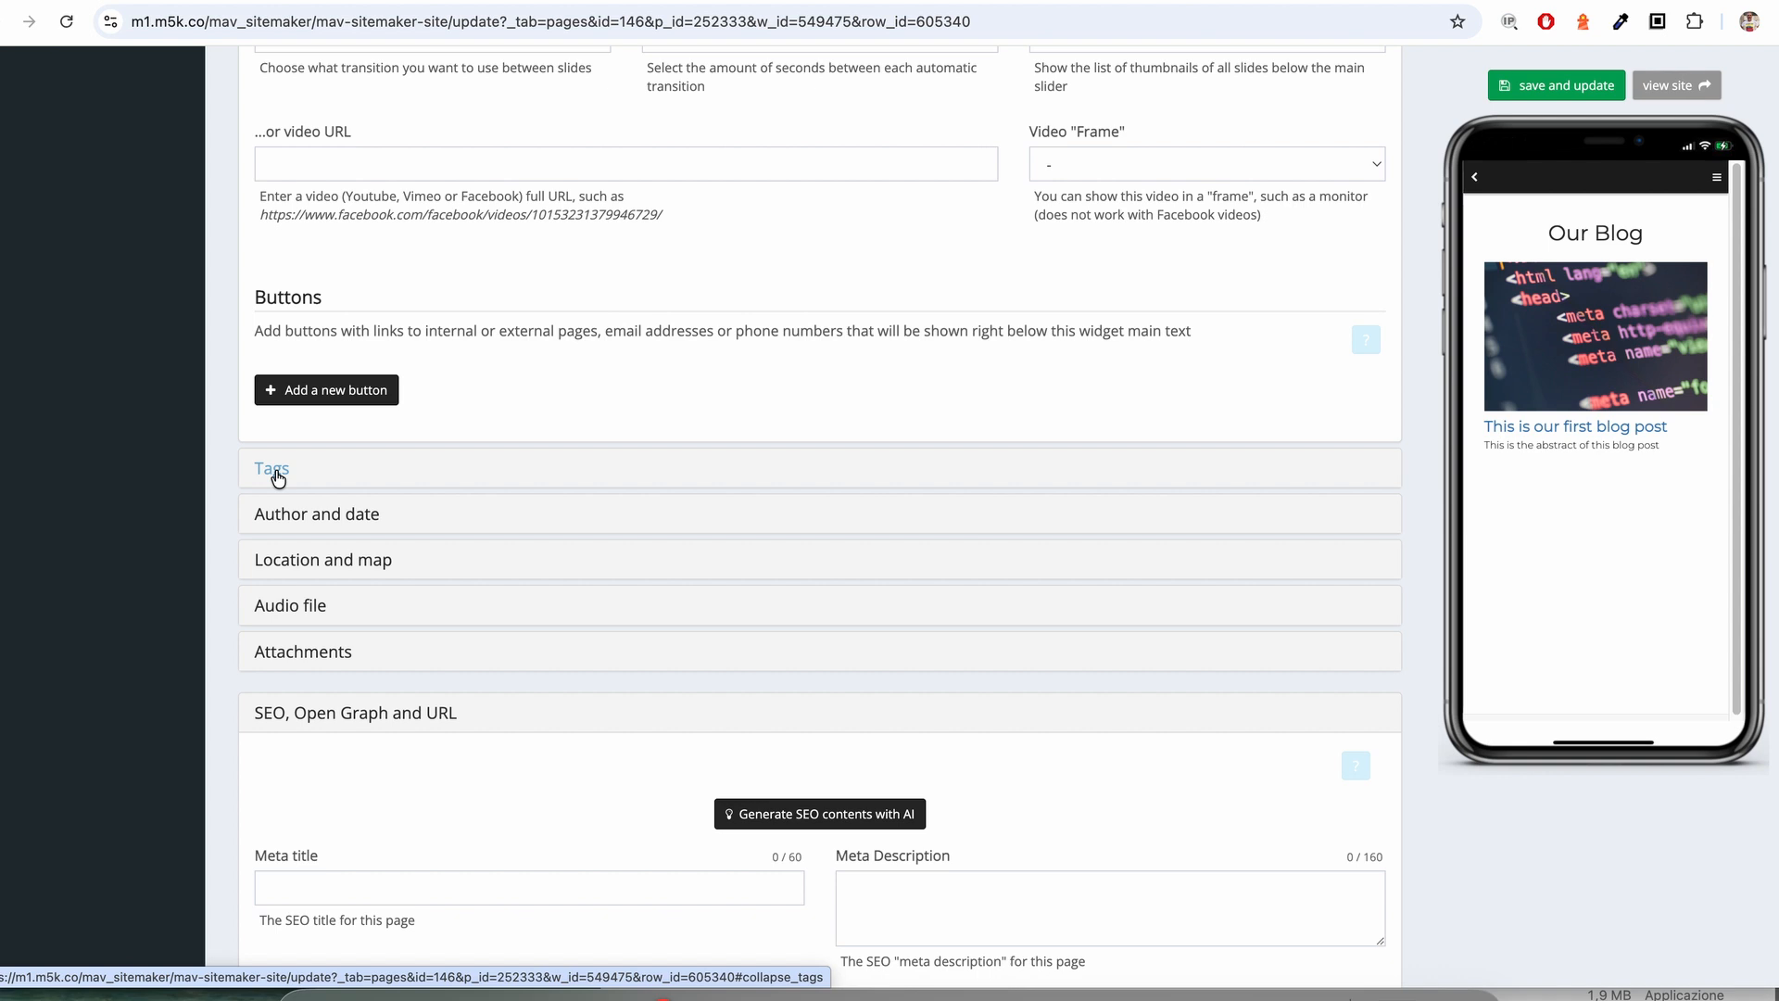
click(277, 478)
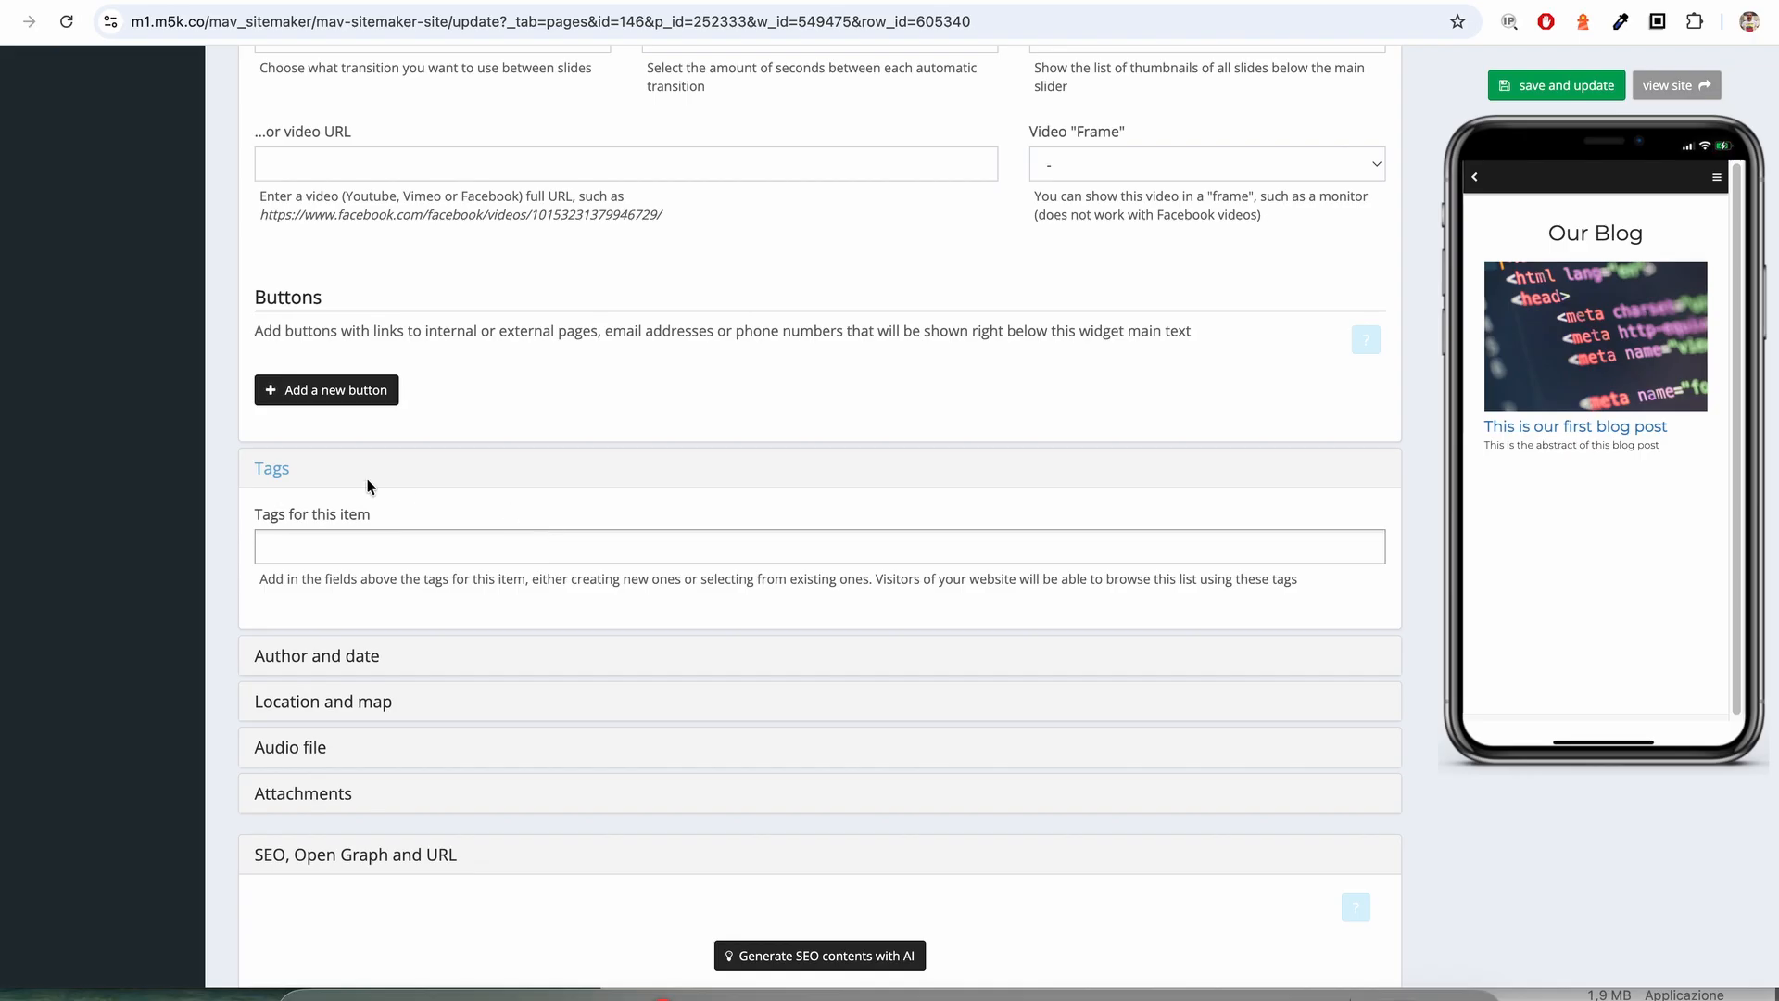
click(280, 470)
- Examine the author, date, author bio and event options in the post's Author and date section
click(528, 514)
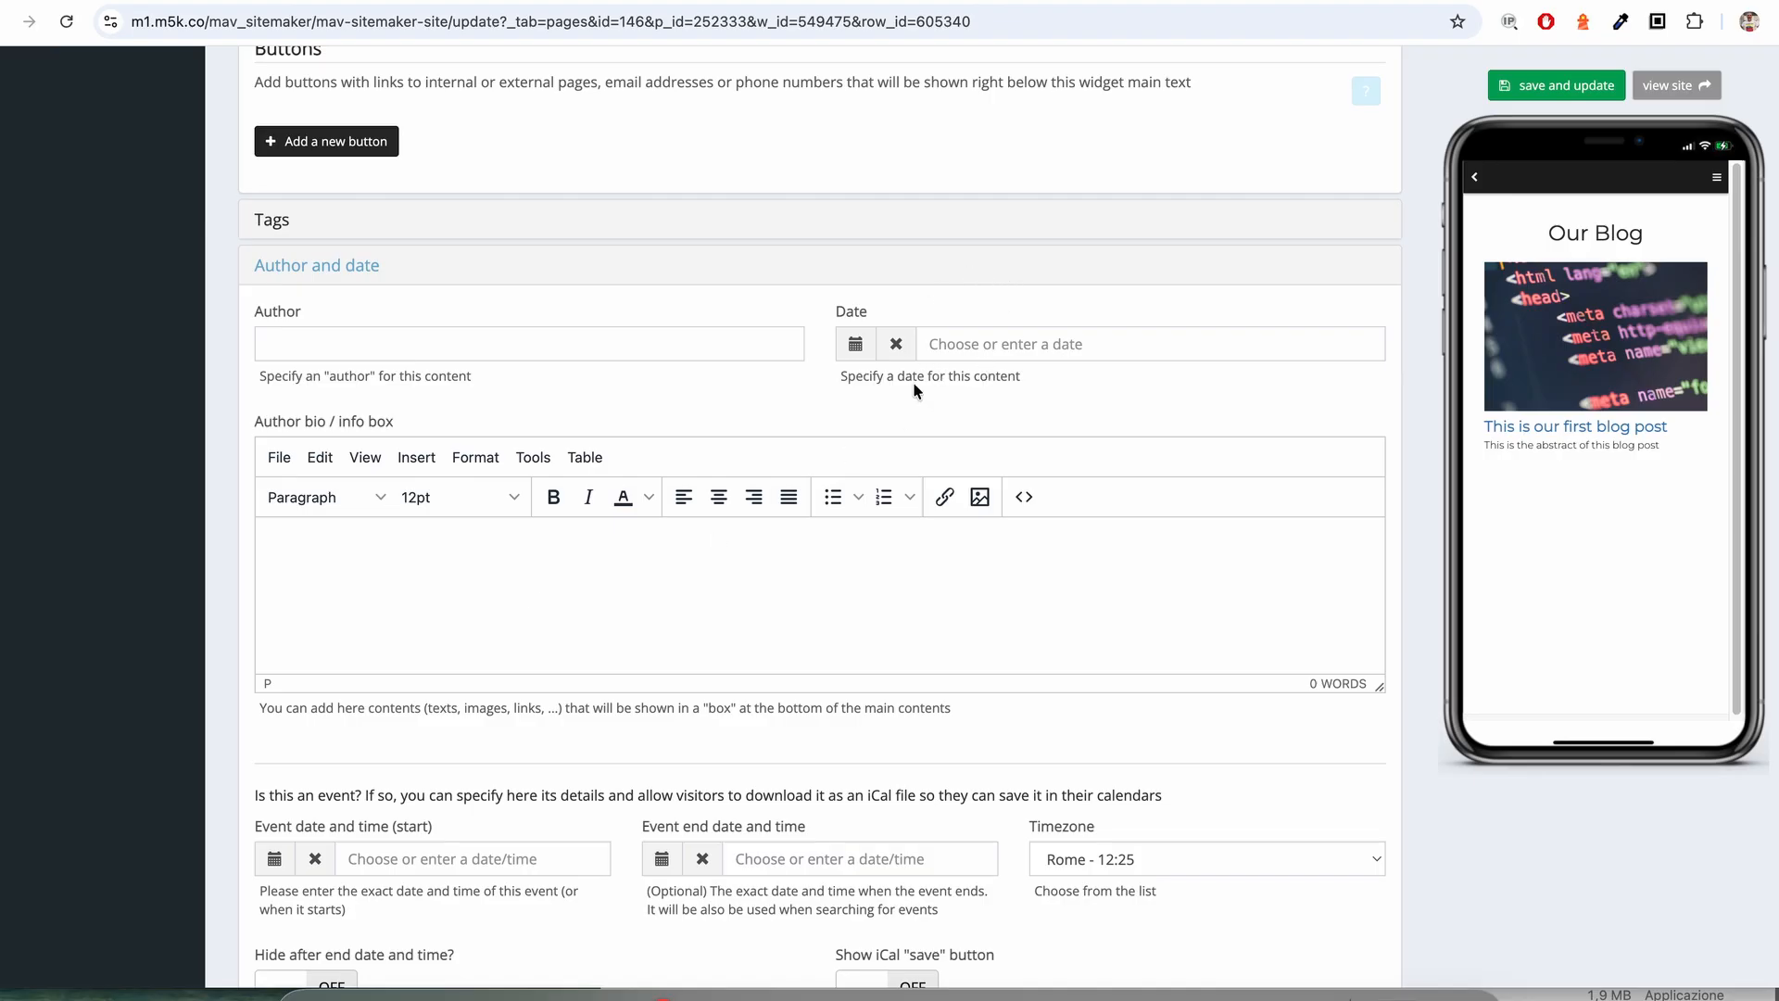
scroll(817, 400, down, 5)
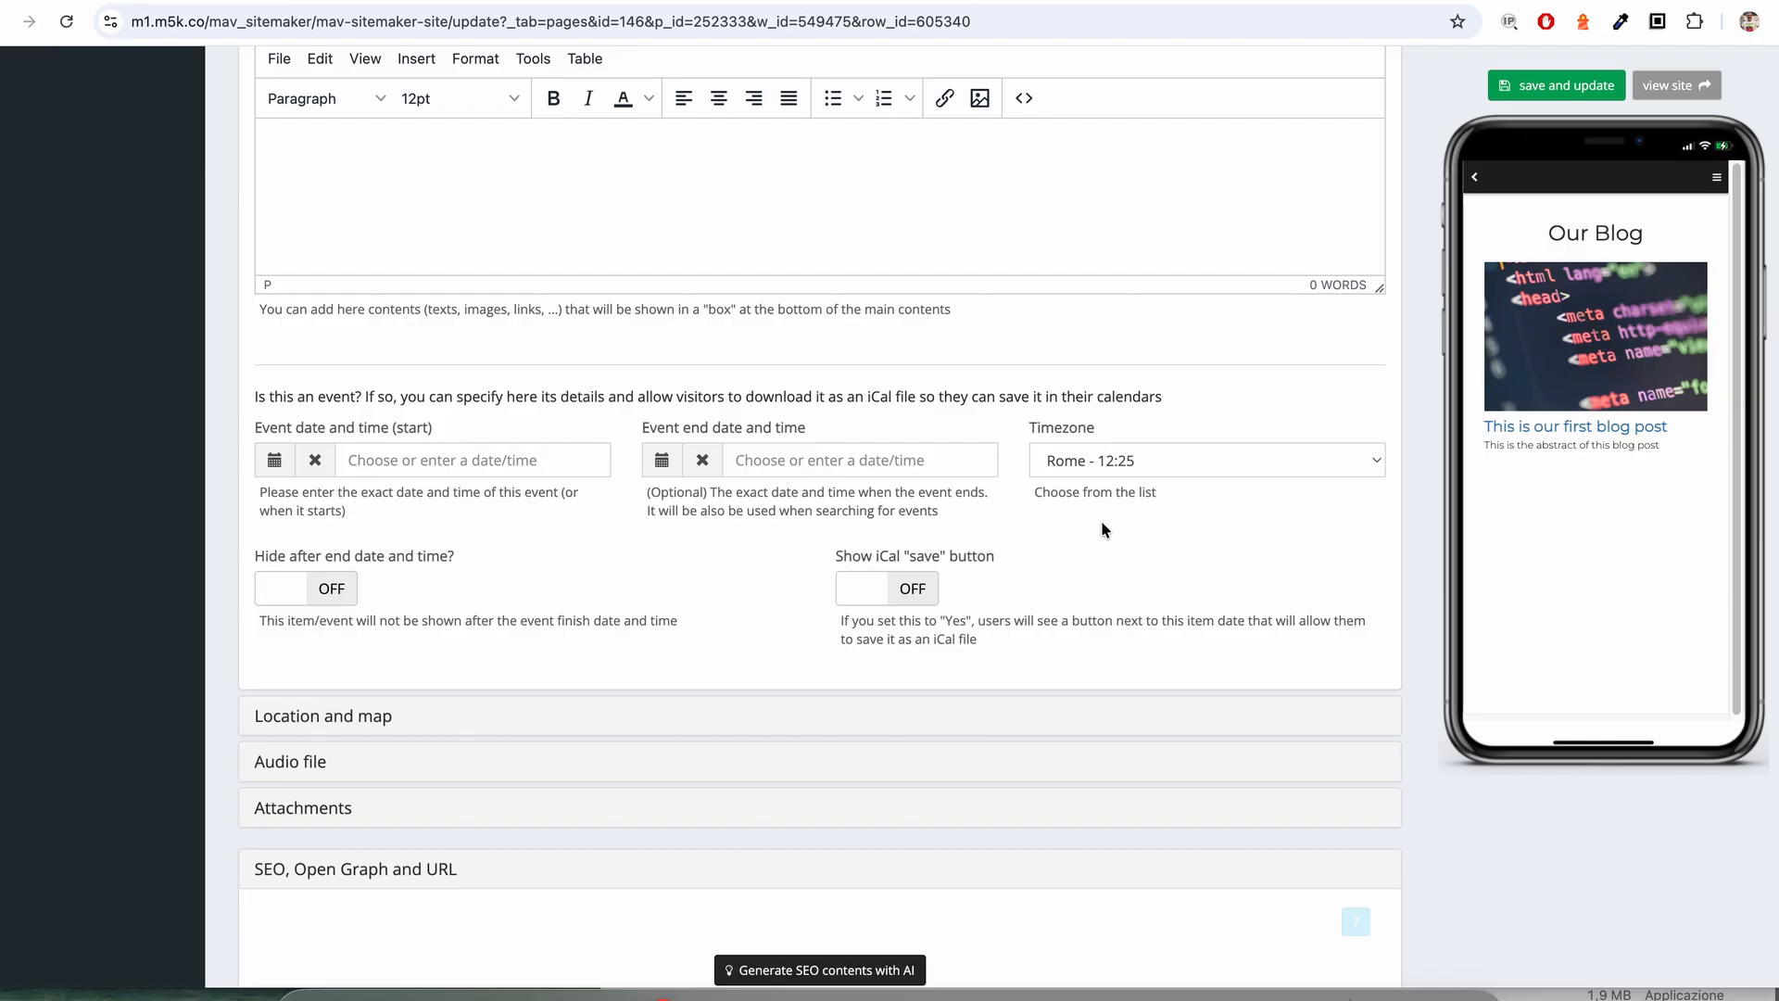
scroll(1069, 556, down, 3)
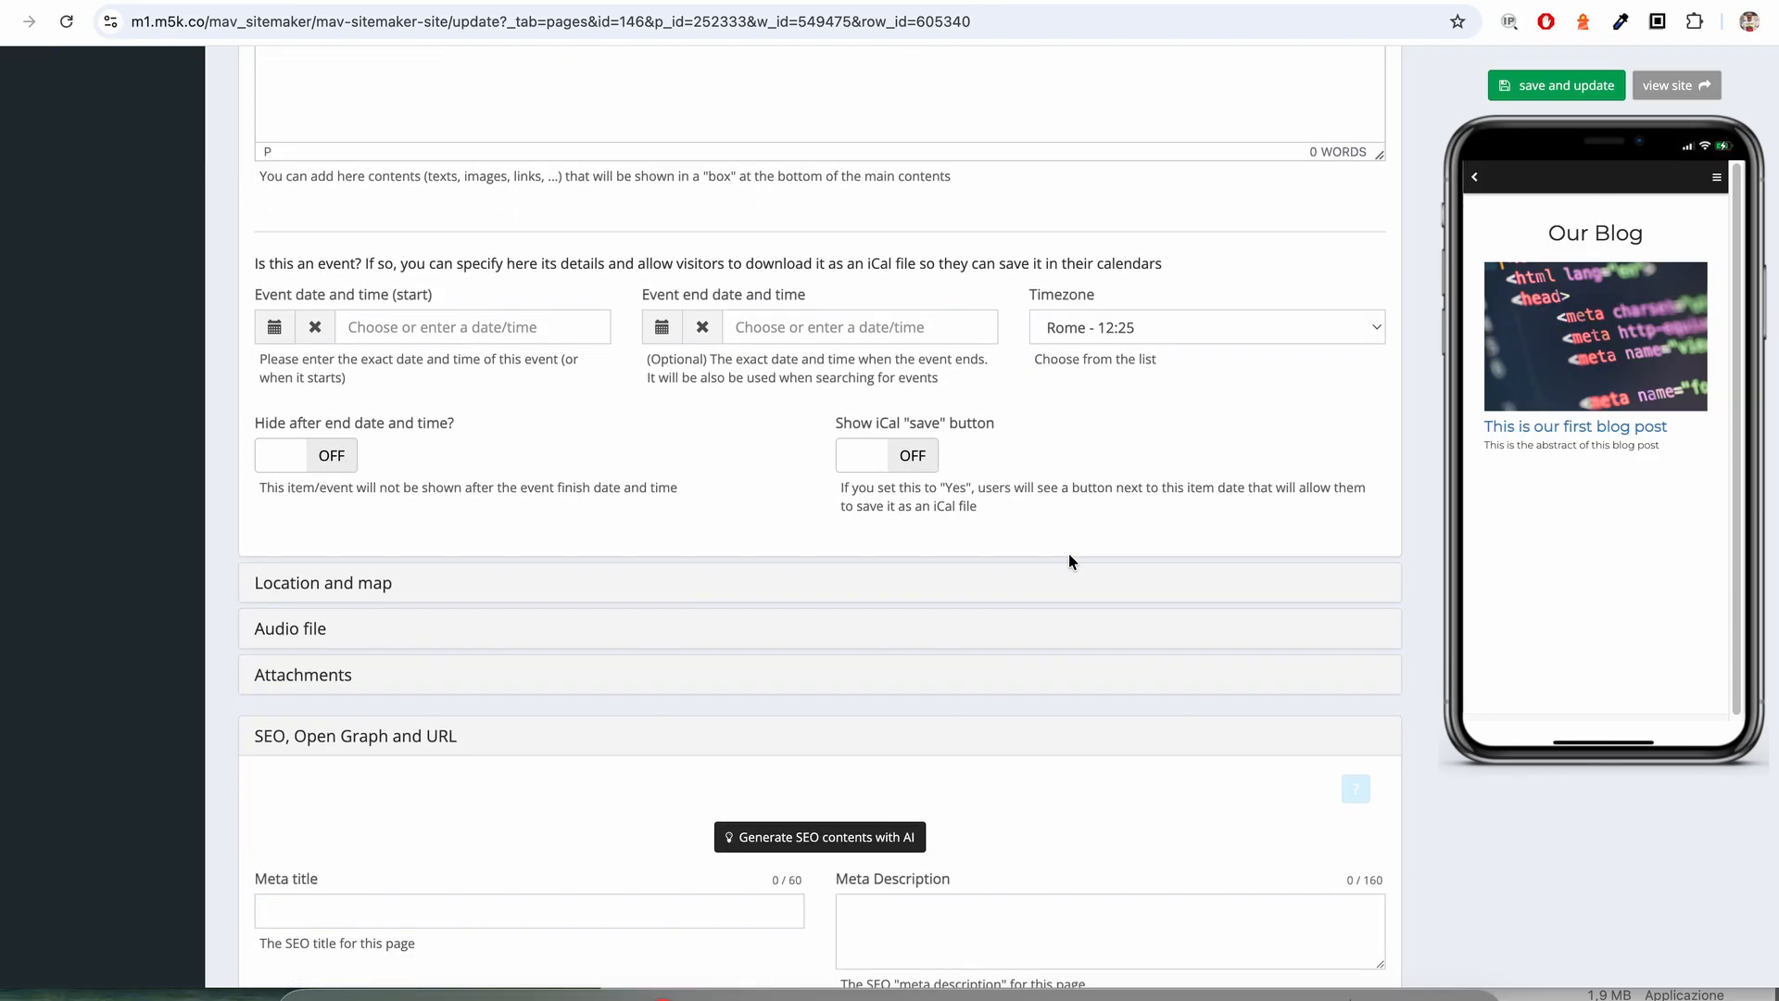
- Examine the post's Location and map section, including its geo-coding address, coordinates and map display options
scroll(1063, 551, down, 2)
click(338, 496)
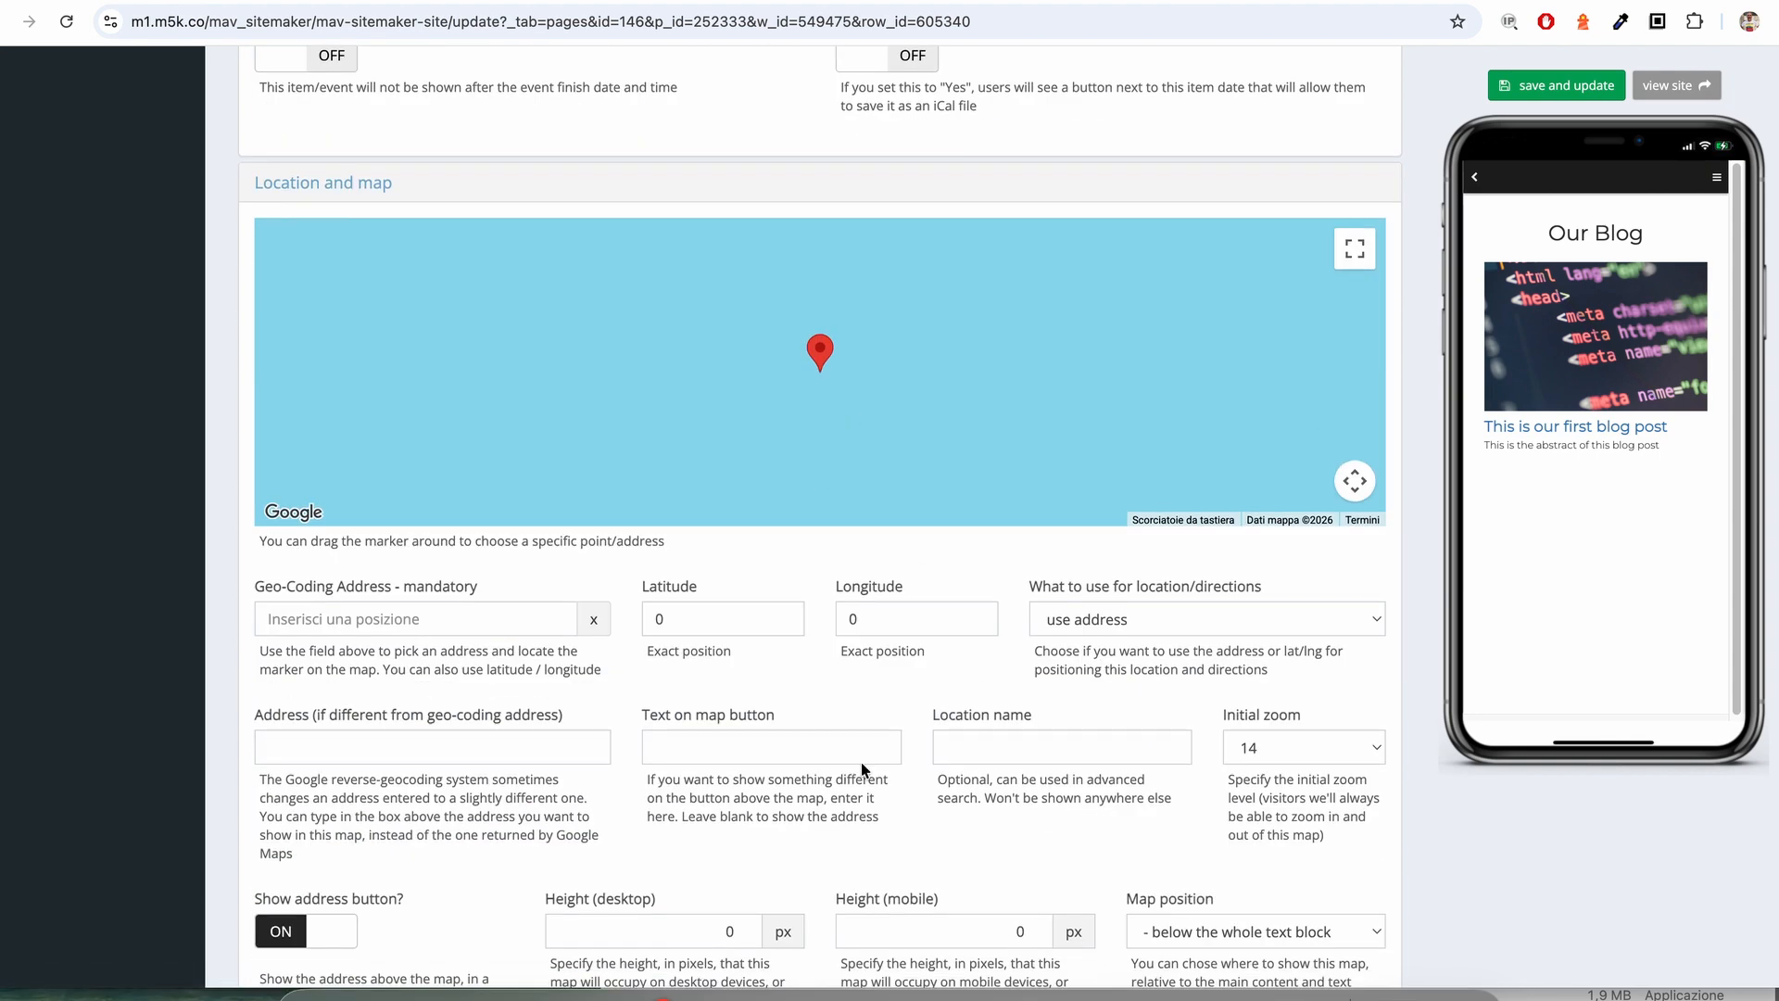
scroll(825, 653, down, 1)
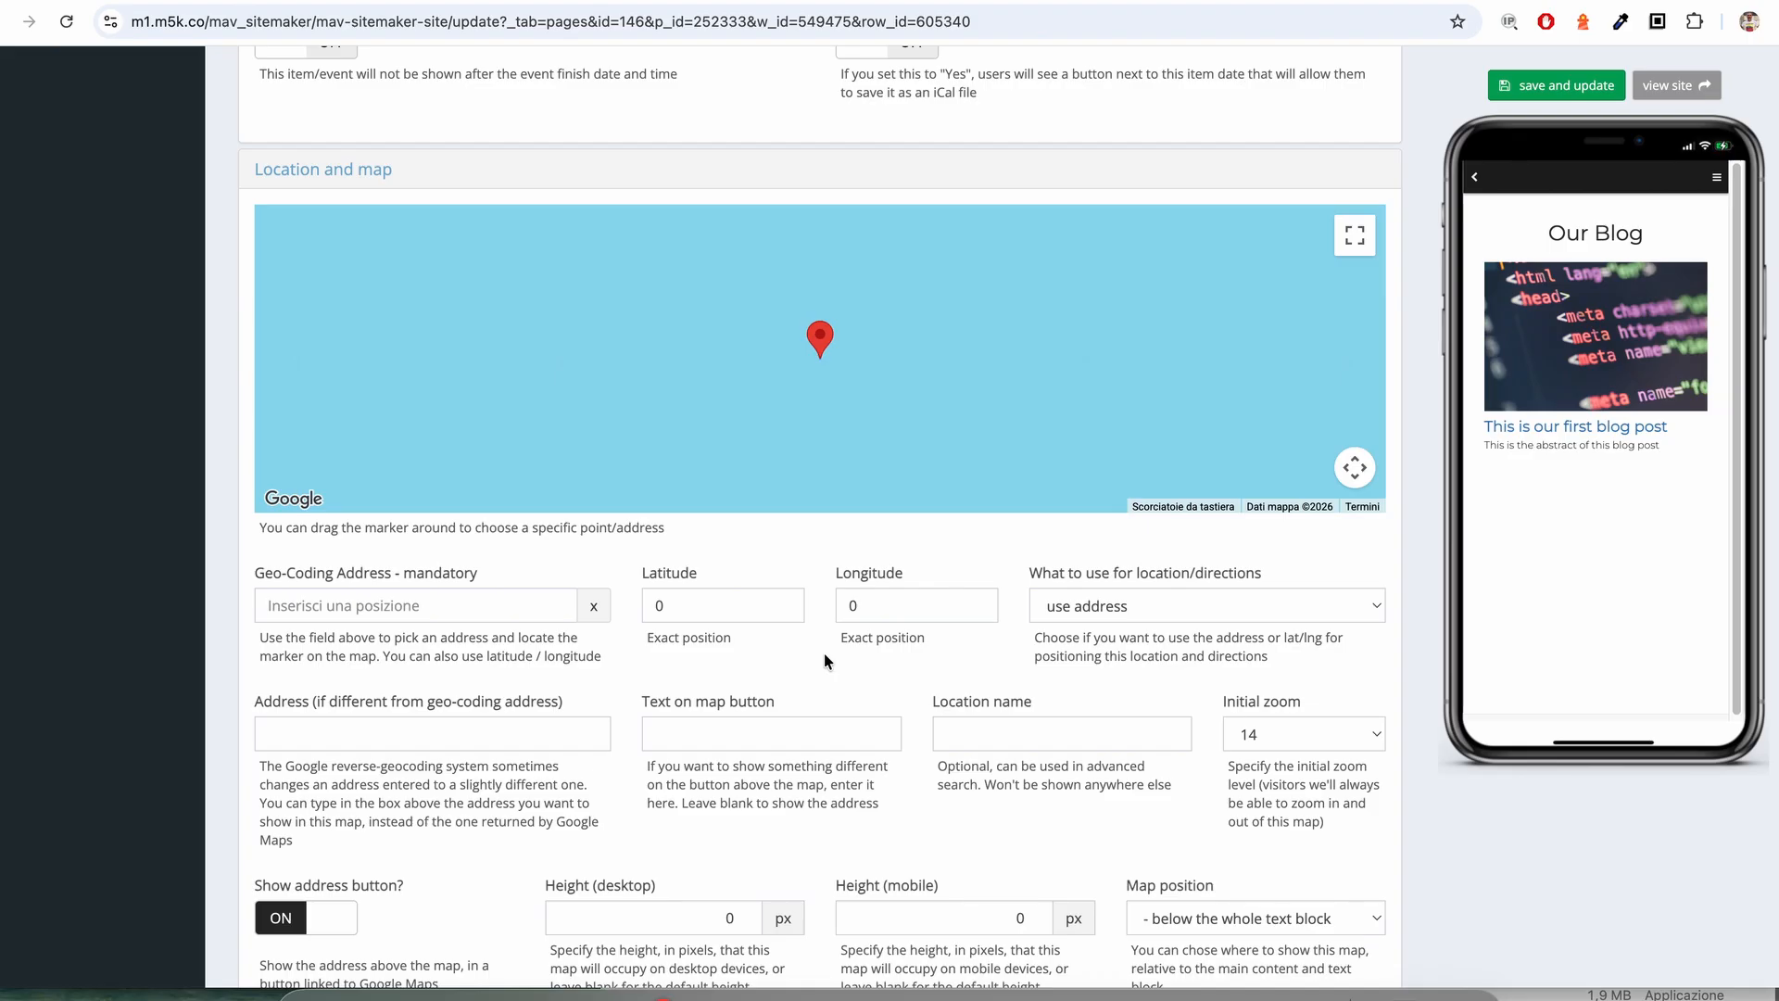
scroll(800, 658, up, 5)
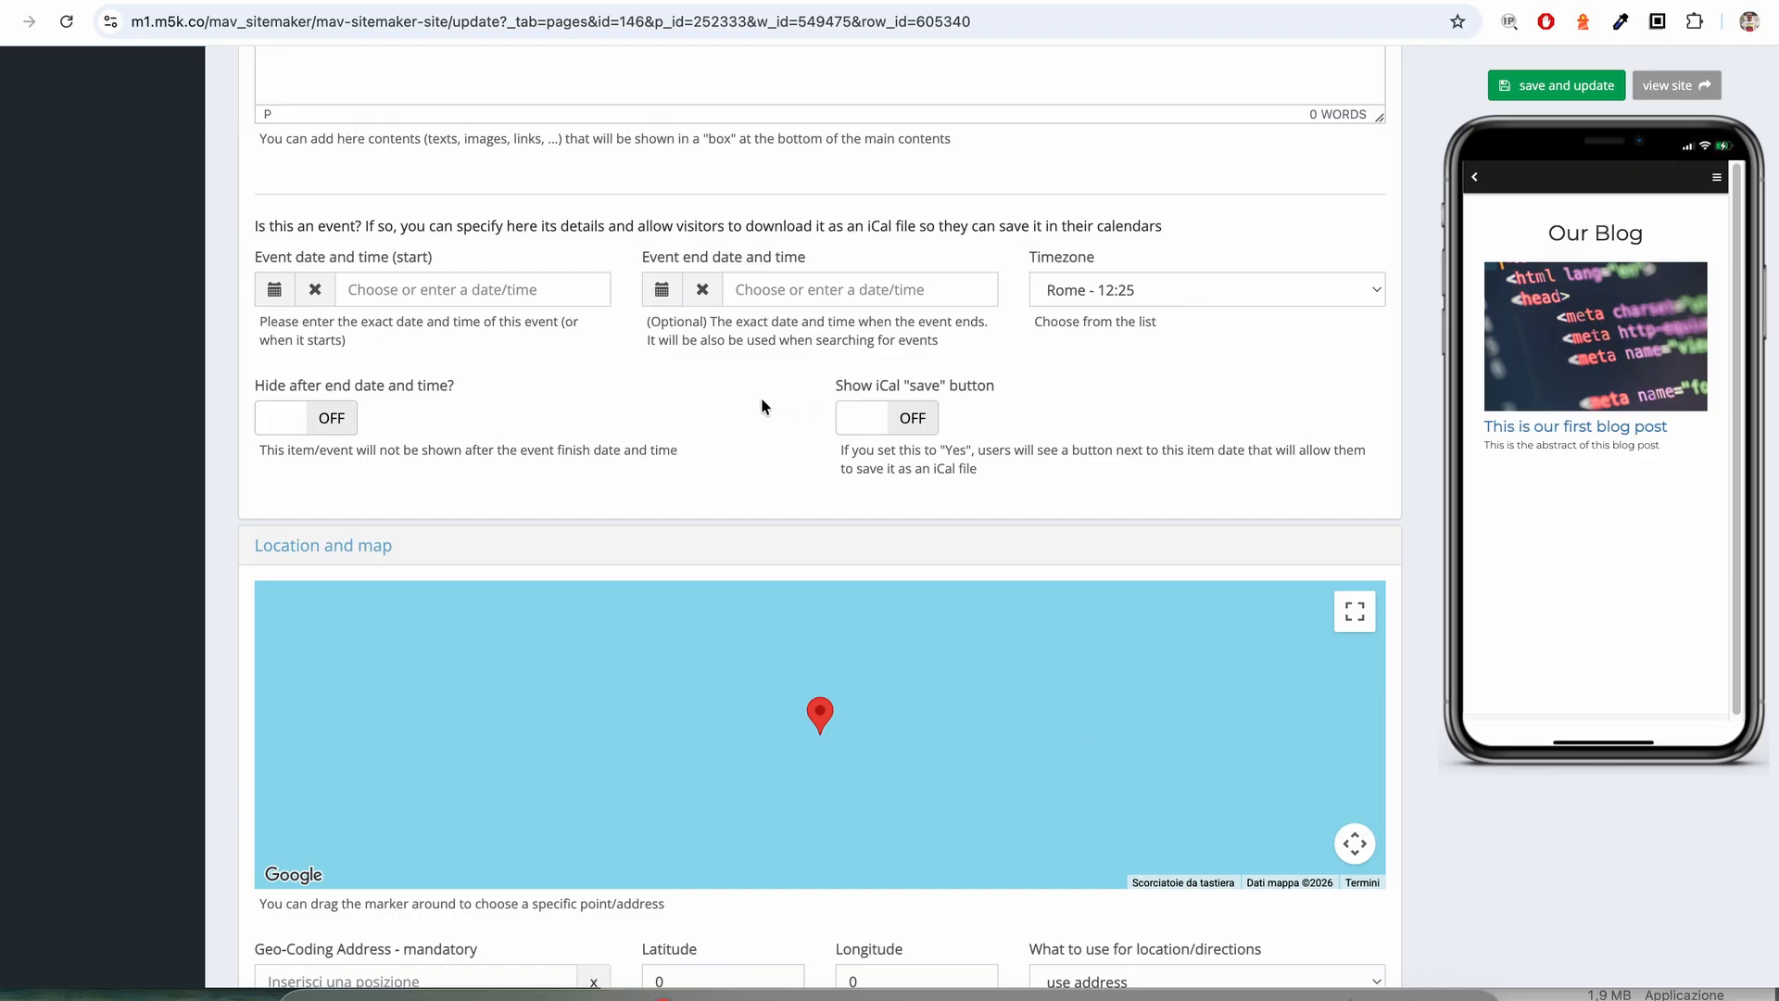
scroll(753, 405, down, 6)
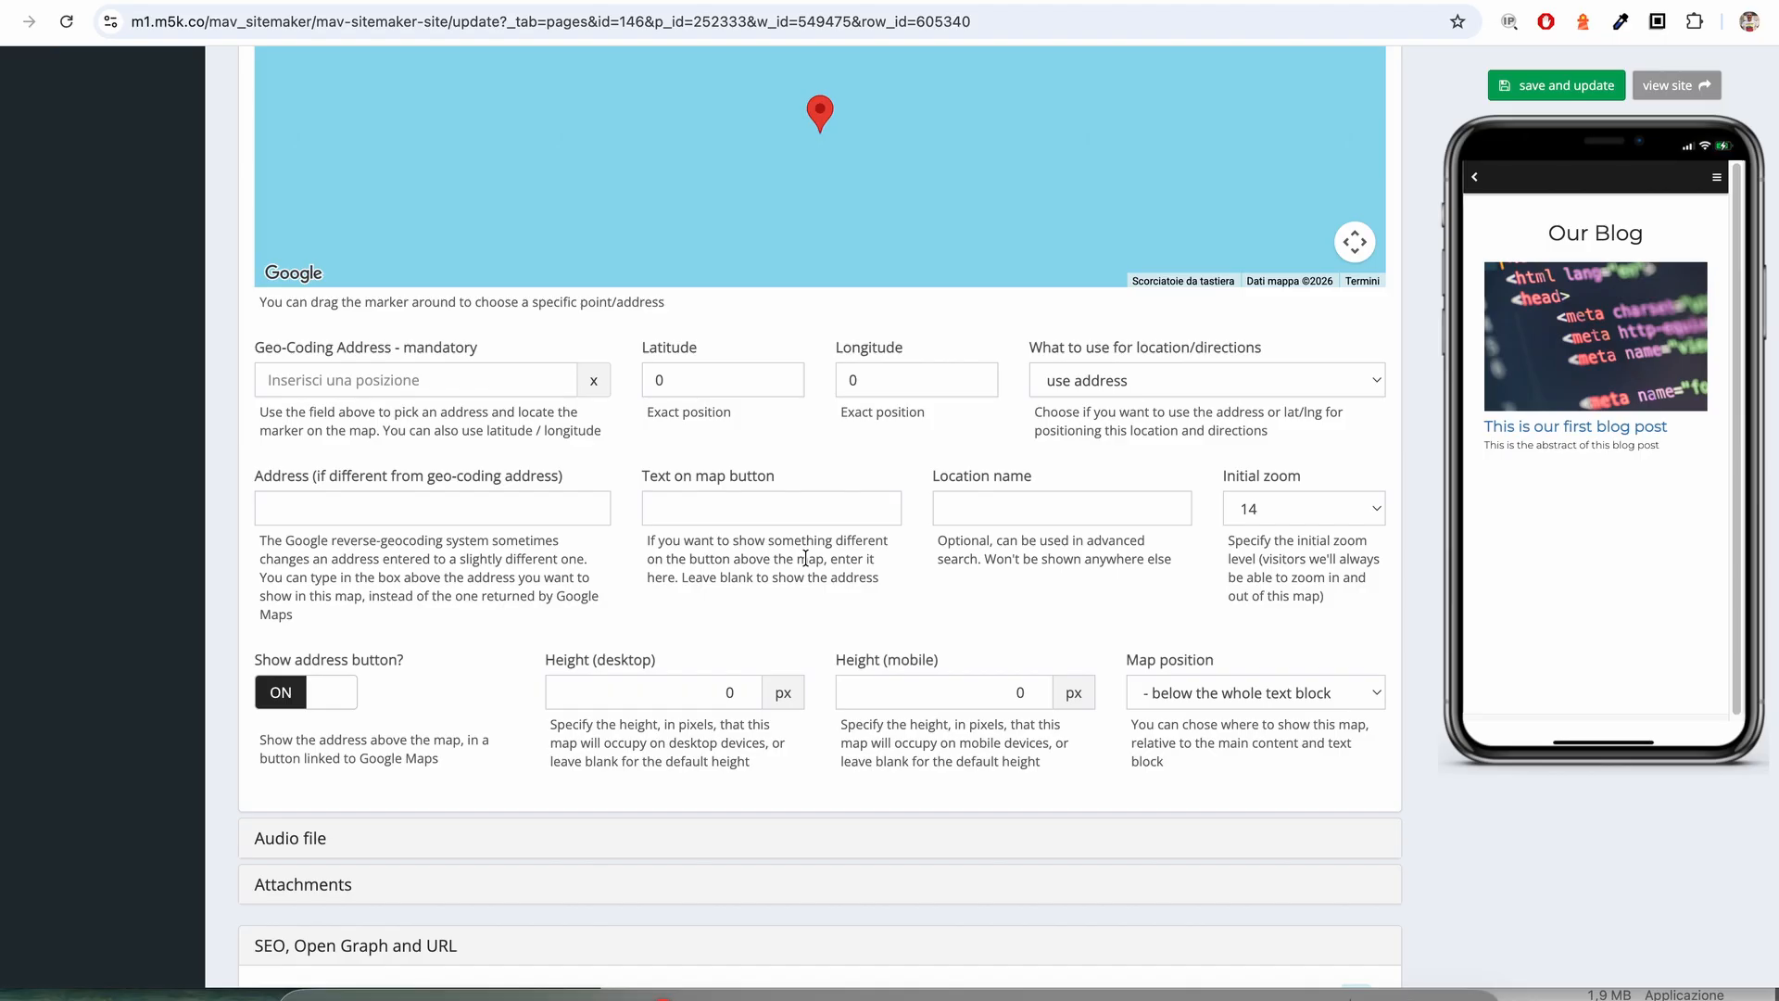
- Examine the upload, list display, player size and player position options in the post's Audio file section
scroll(1142, 489, down, 4)
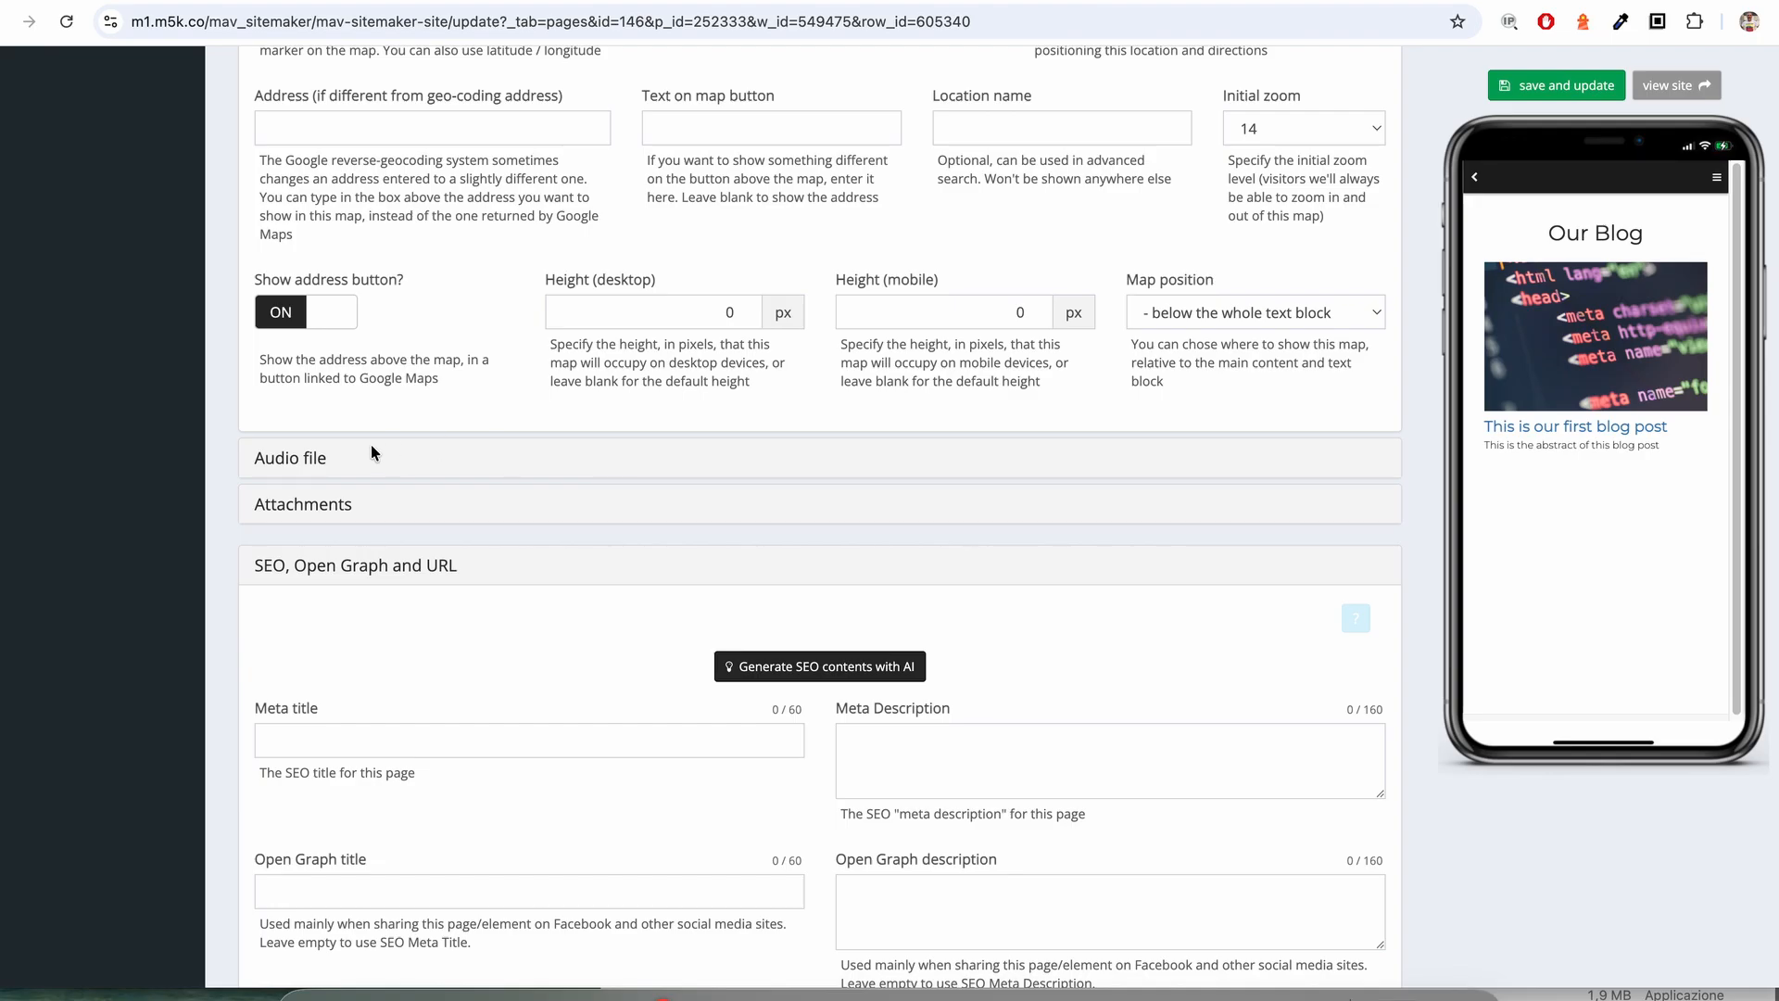
click(289, 461)
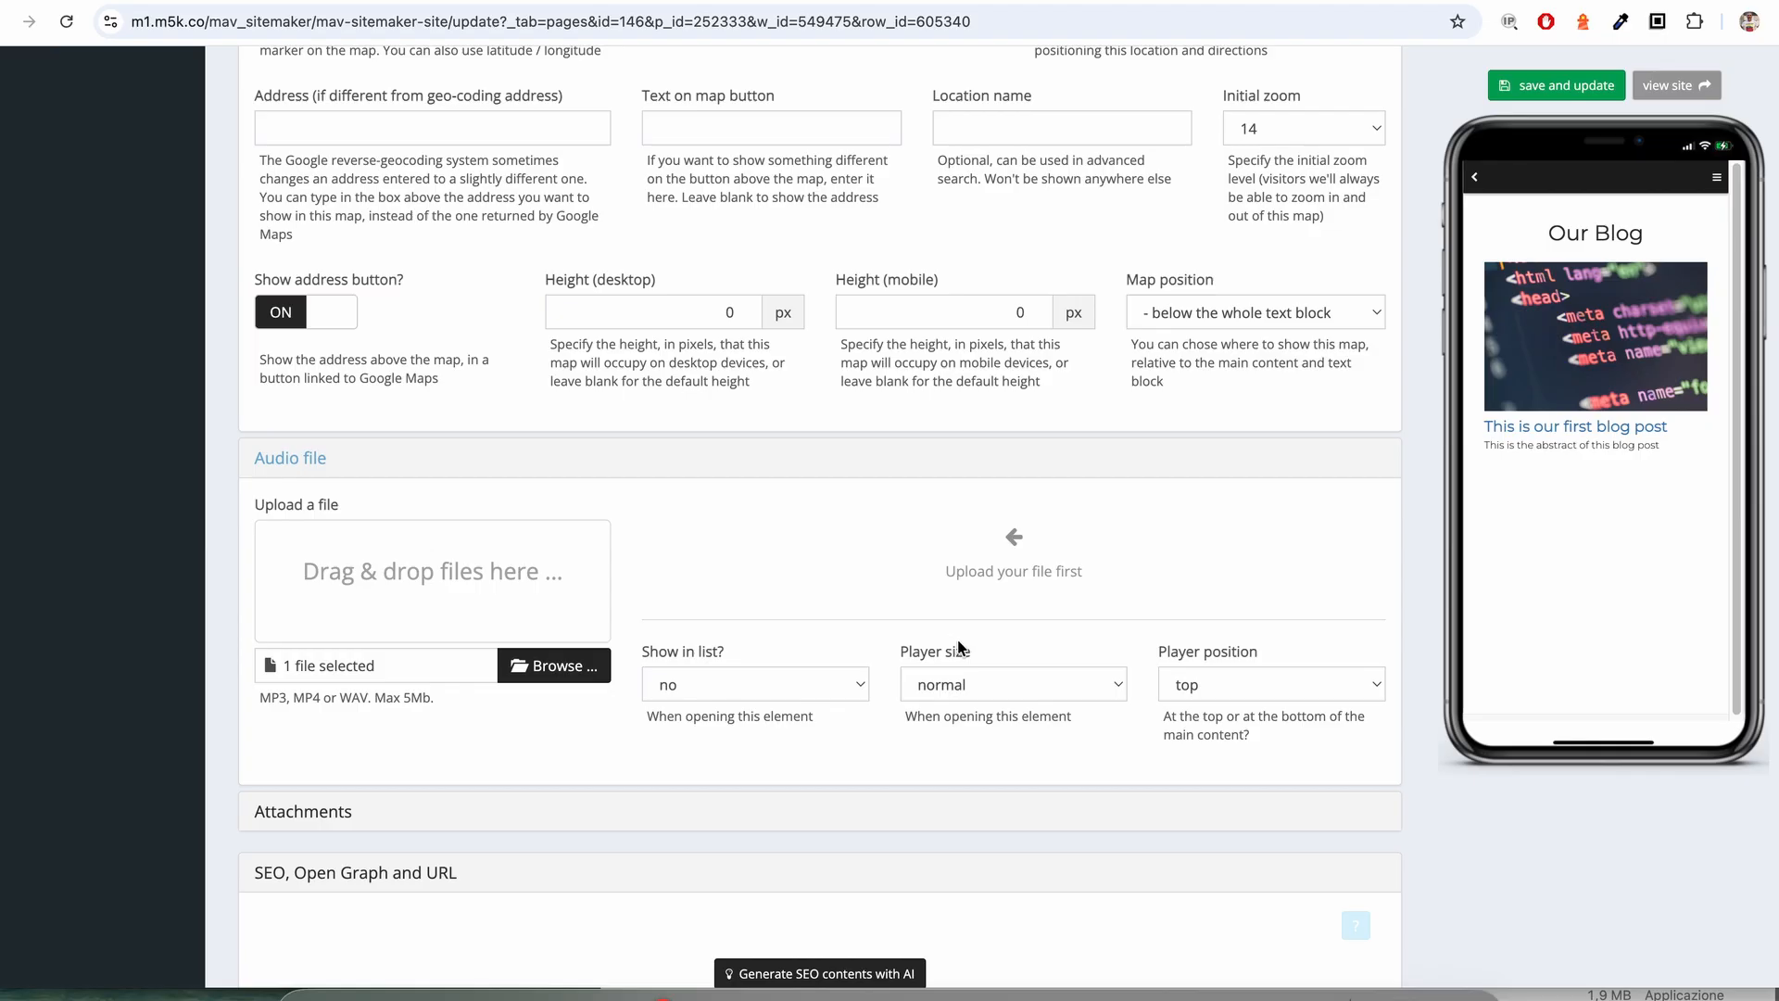
scroll(959, 644, down, 1)
scroll(931, 611, down, 1)
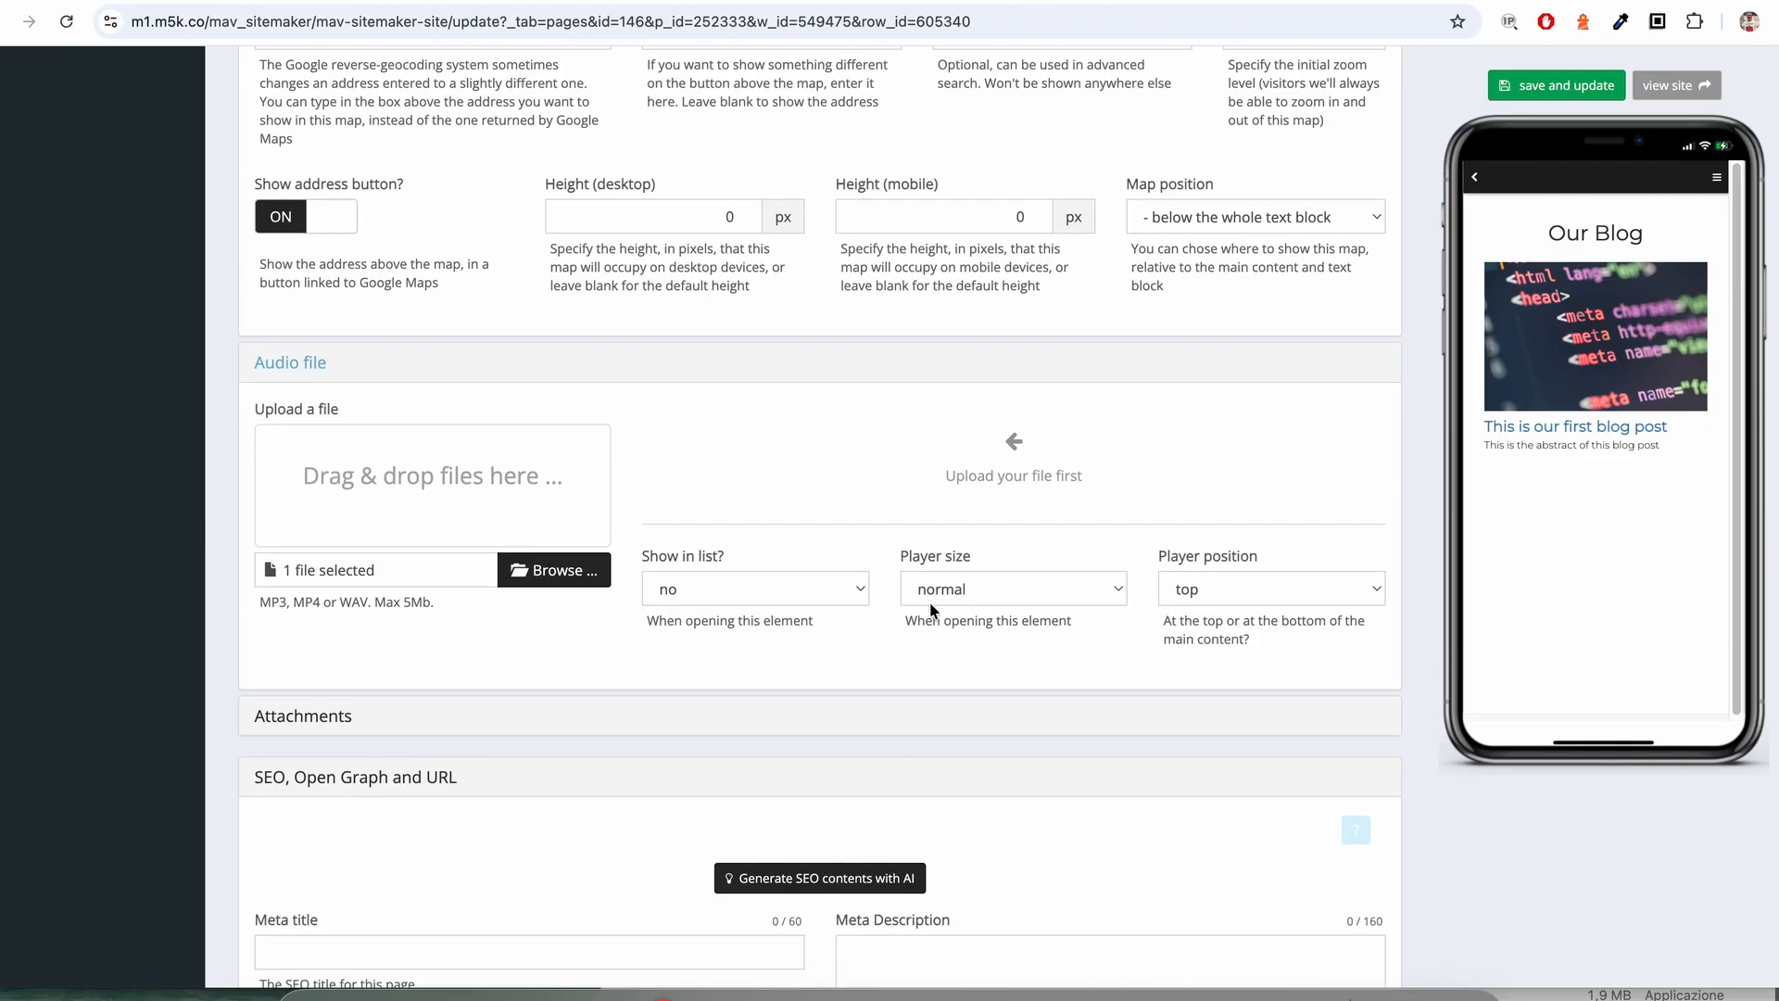
scroll(930, 612, down, 1)
scroll(936, 593, down, 1)
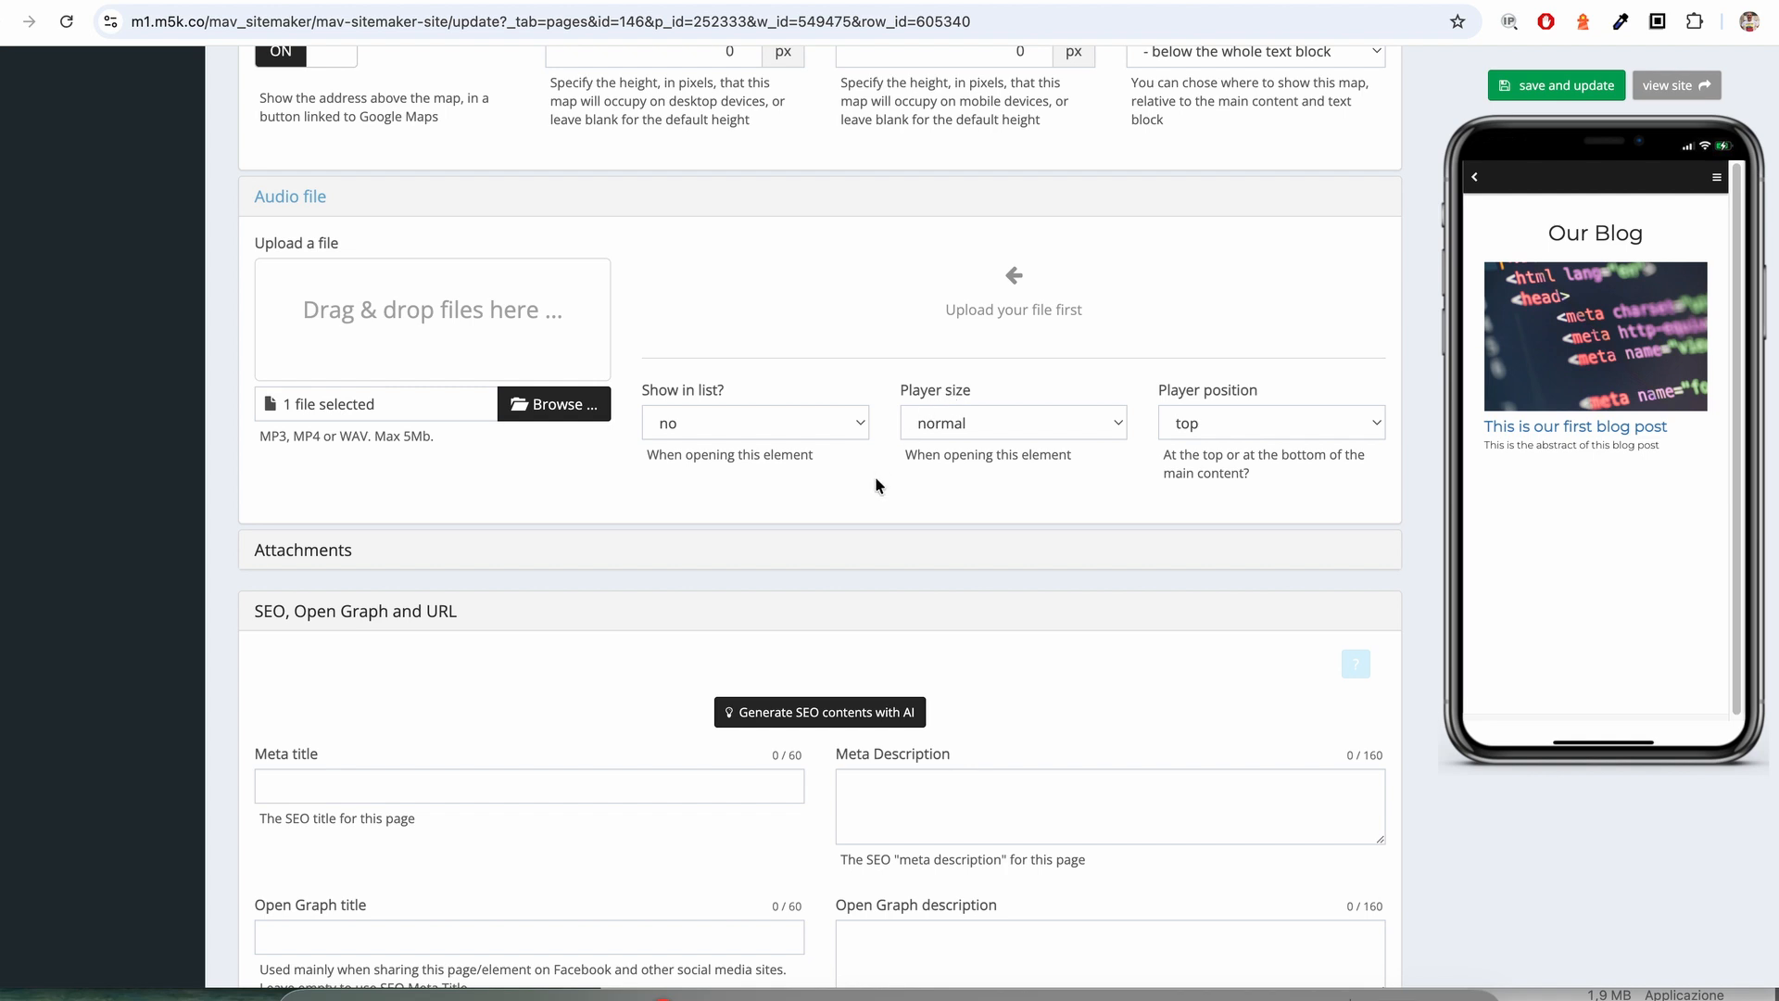
- Examine the two file upload areas and download button text fields in the post's Attachments section
click(330, 554)
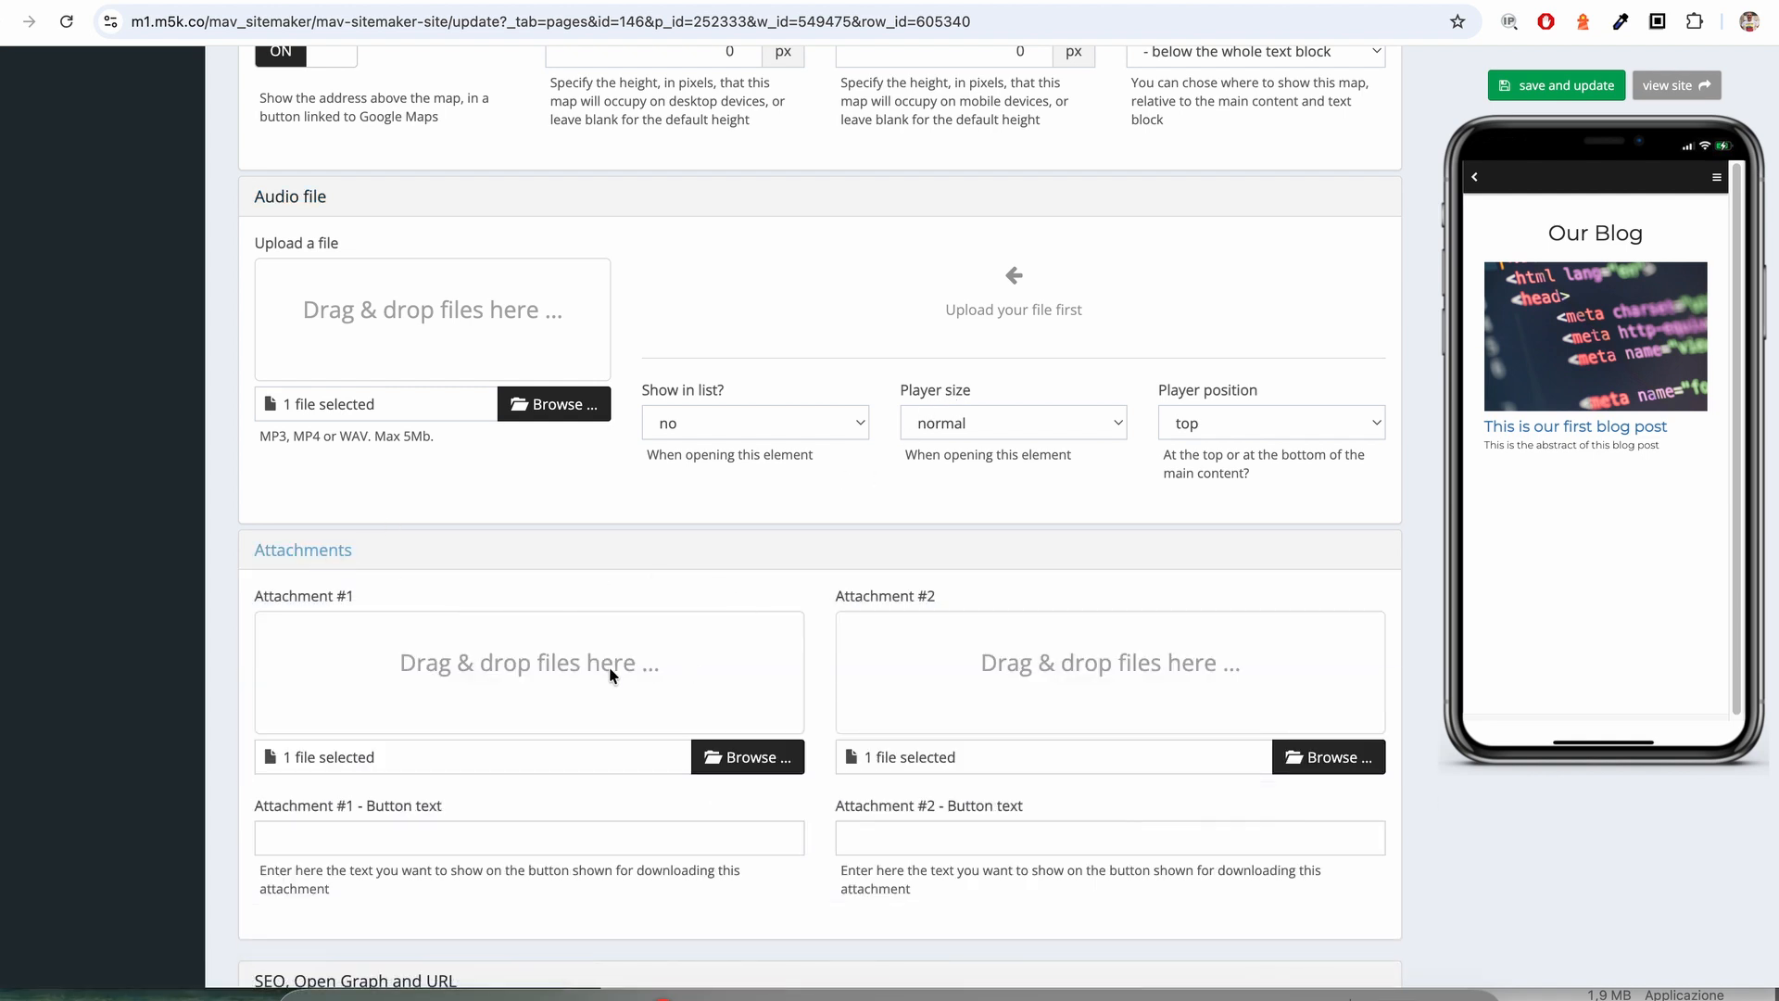
scroll(760, 670, down, 2)
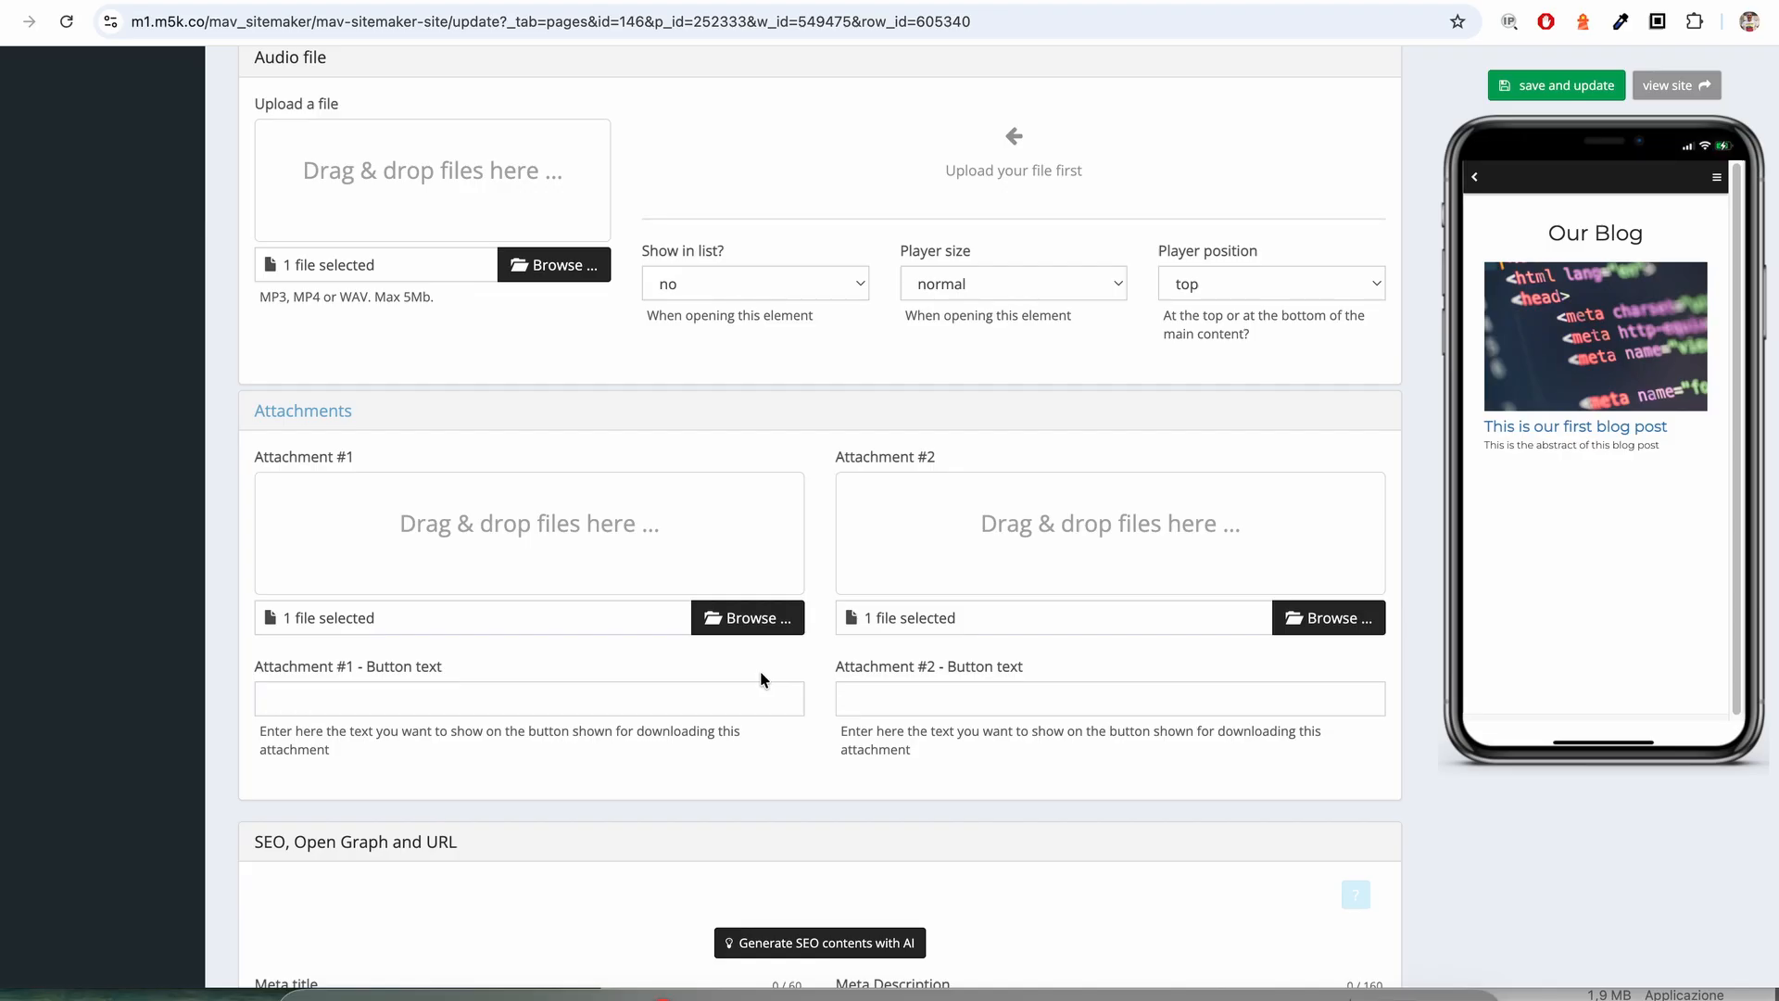
scroll(760, 679, down, 1)
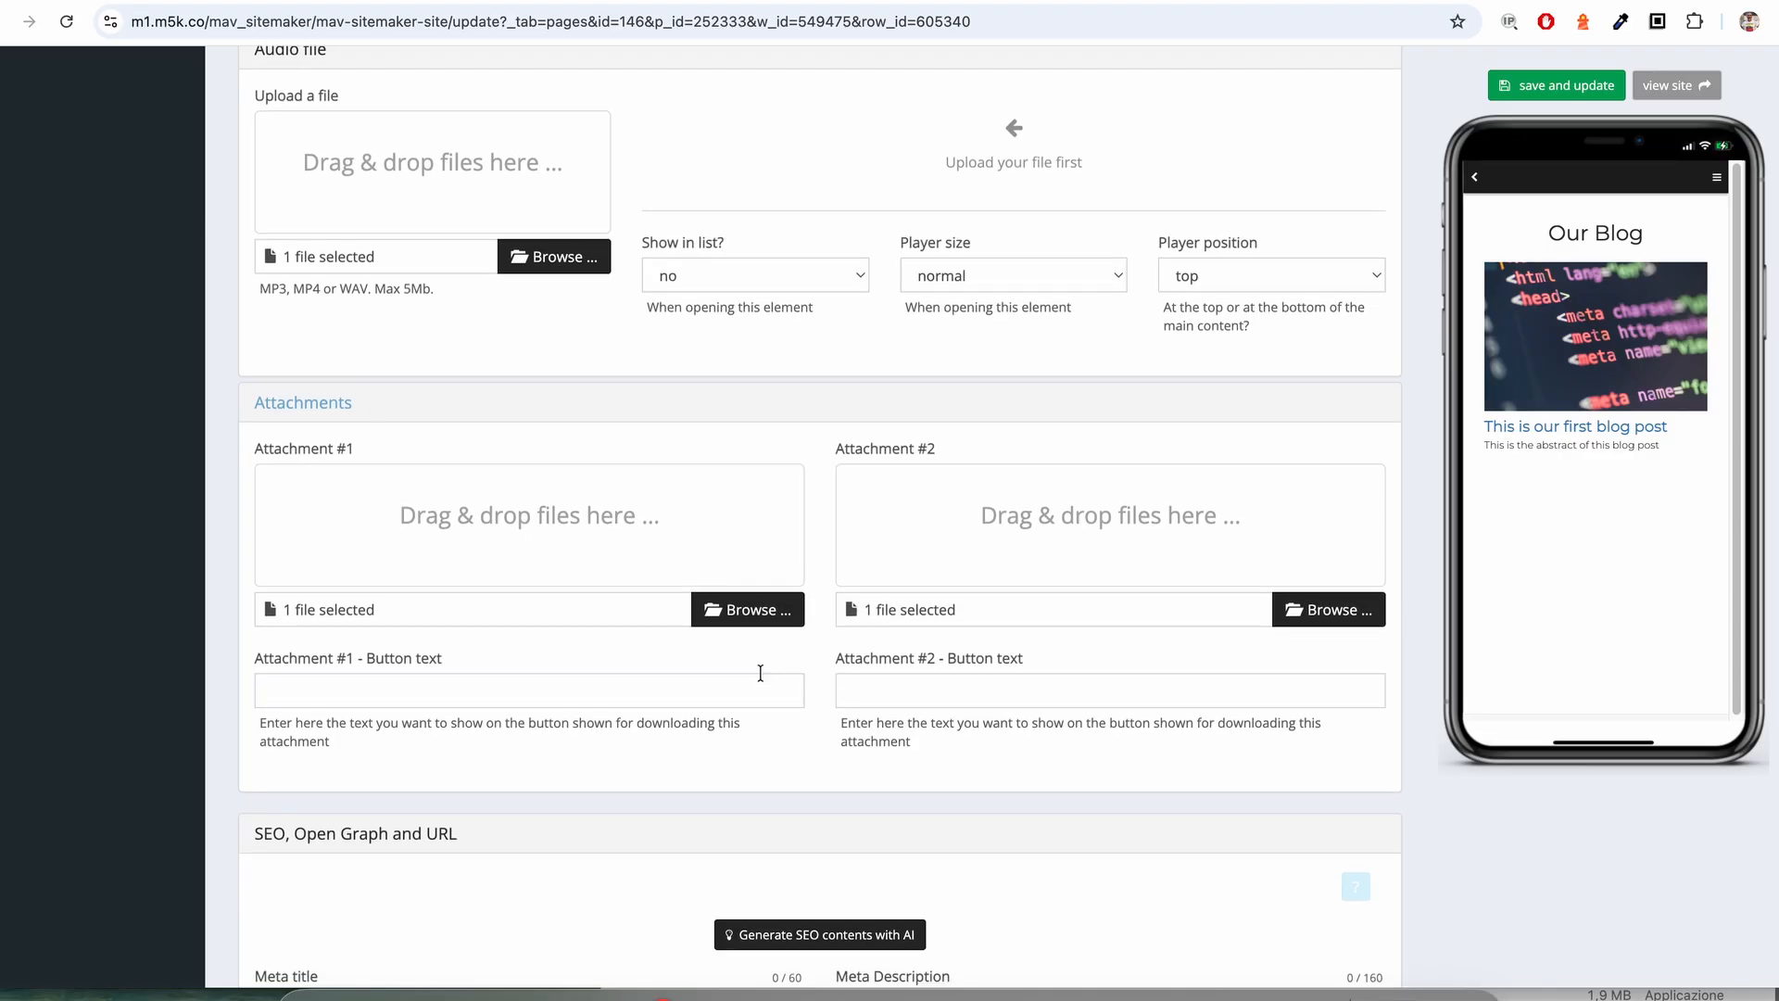
- Examine the post's SEO, Open Graph and URL settings, including the meta fields, custom URL and hard redirect
scroll(763, 667, down, 8)
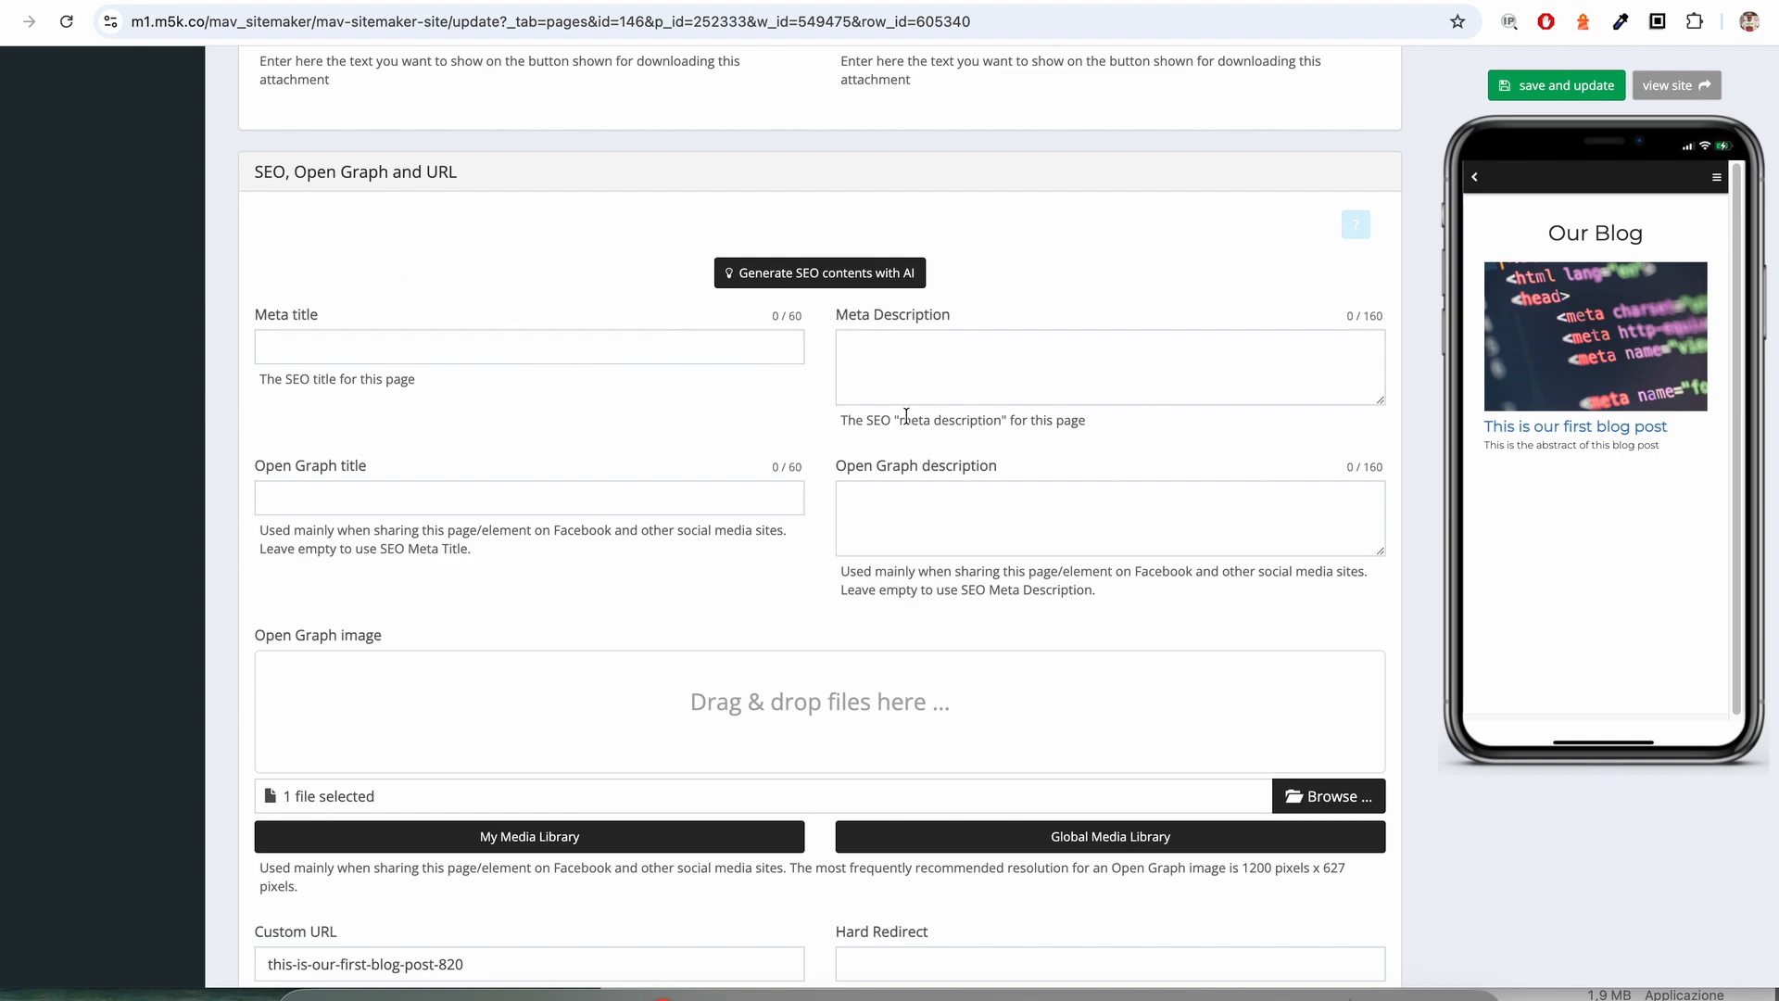
scroll(780, 533, down, 5)
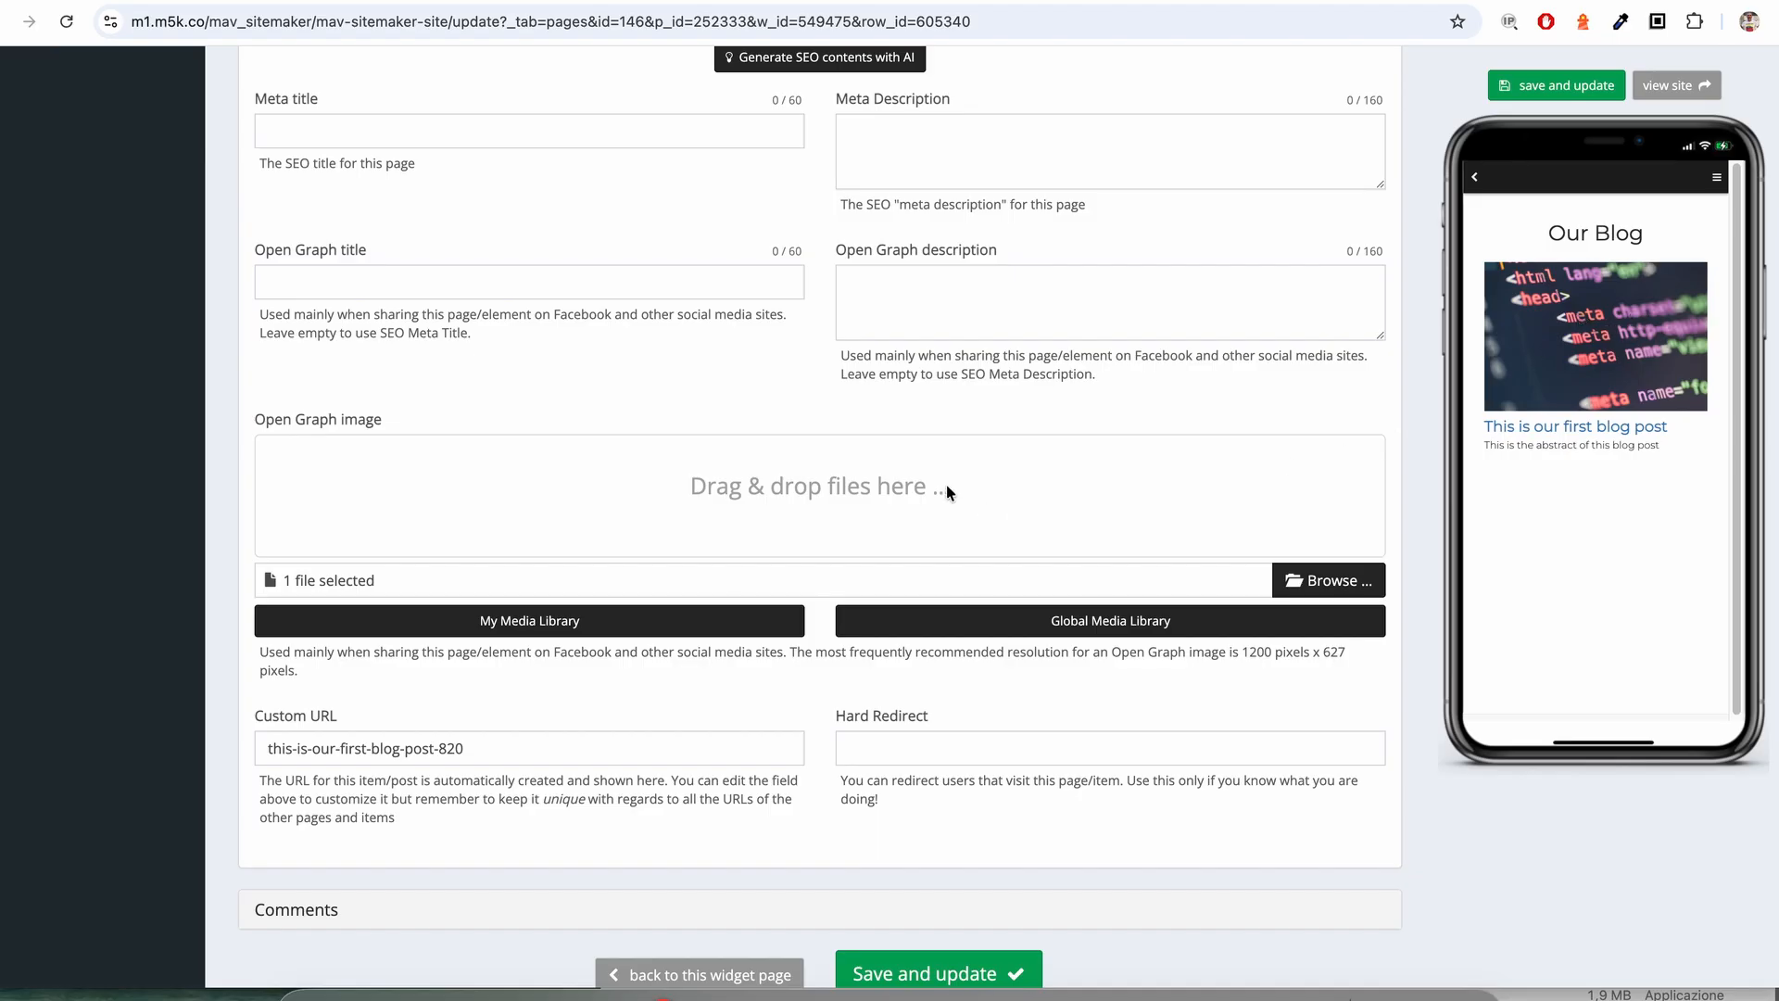
scroll(947, 484, down, 4)
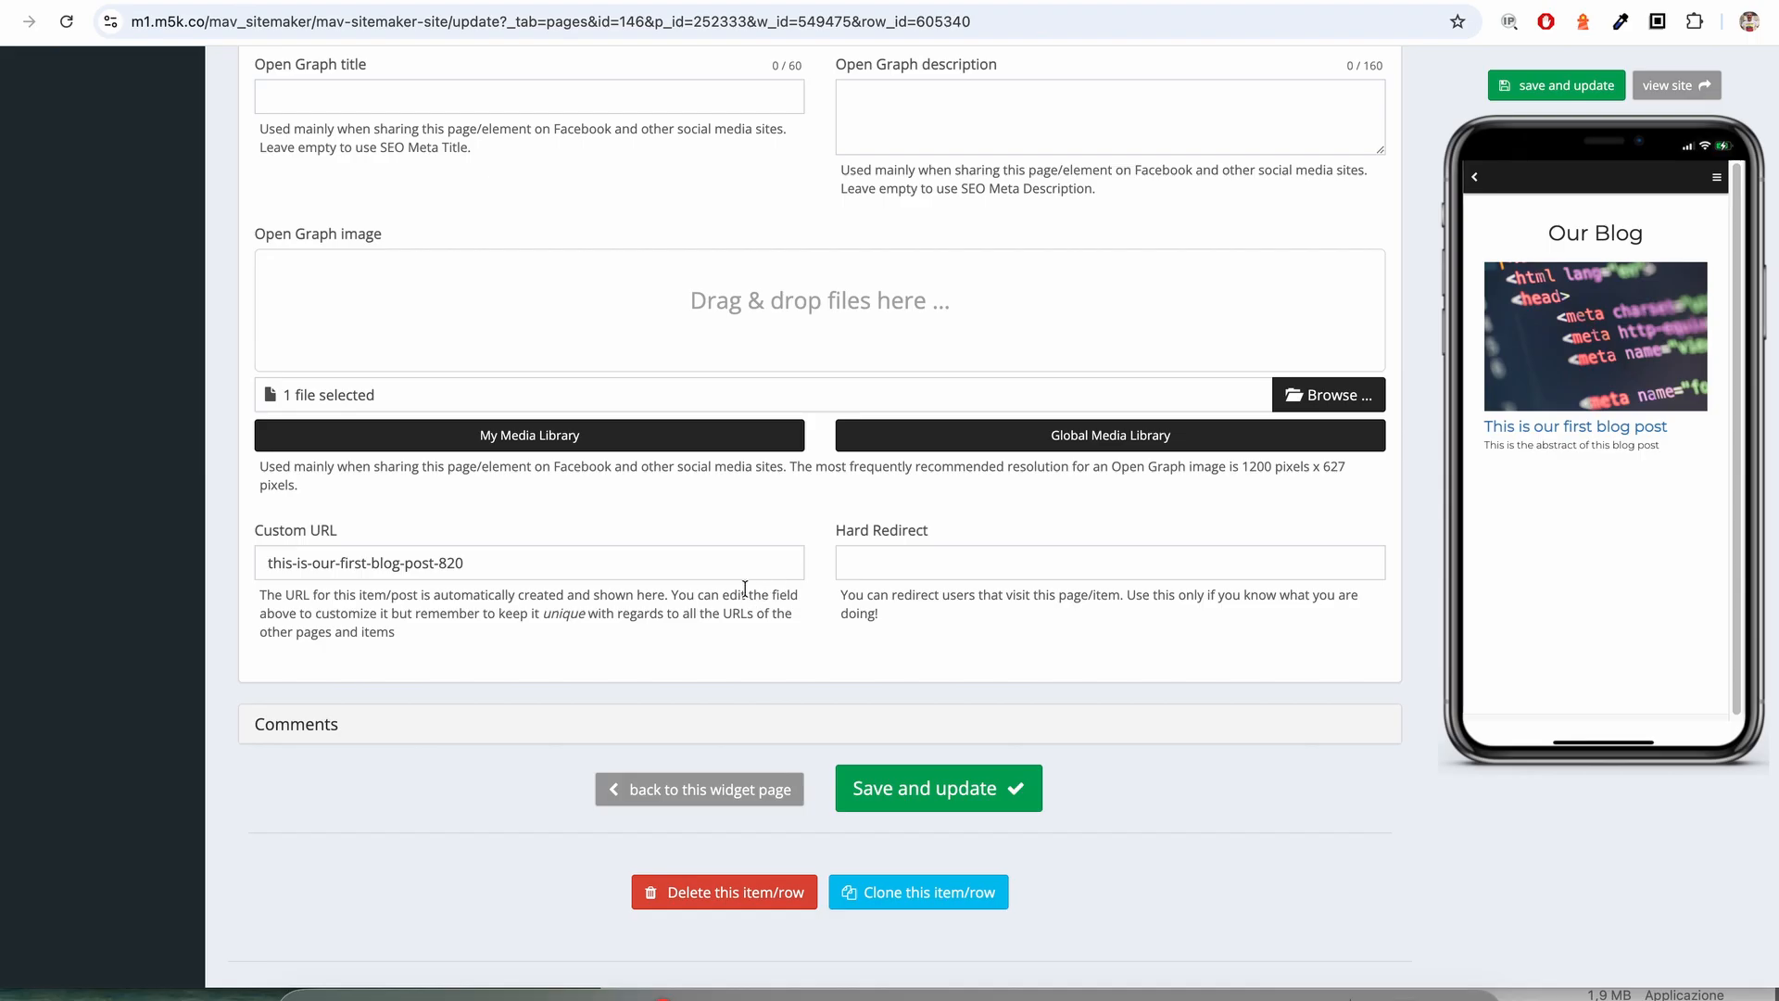
- Open the post's Comments section to examine its Enable comments option
scroll(612, 625, down, 1)
click(430, 690)
scroll(892, 571, down, 3)
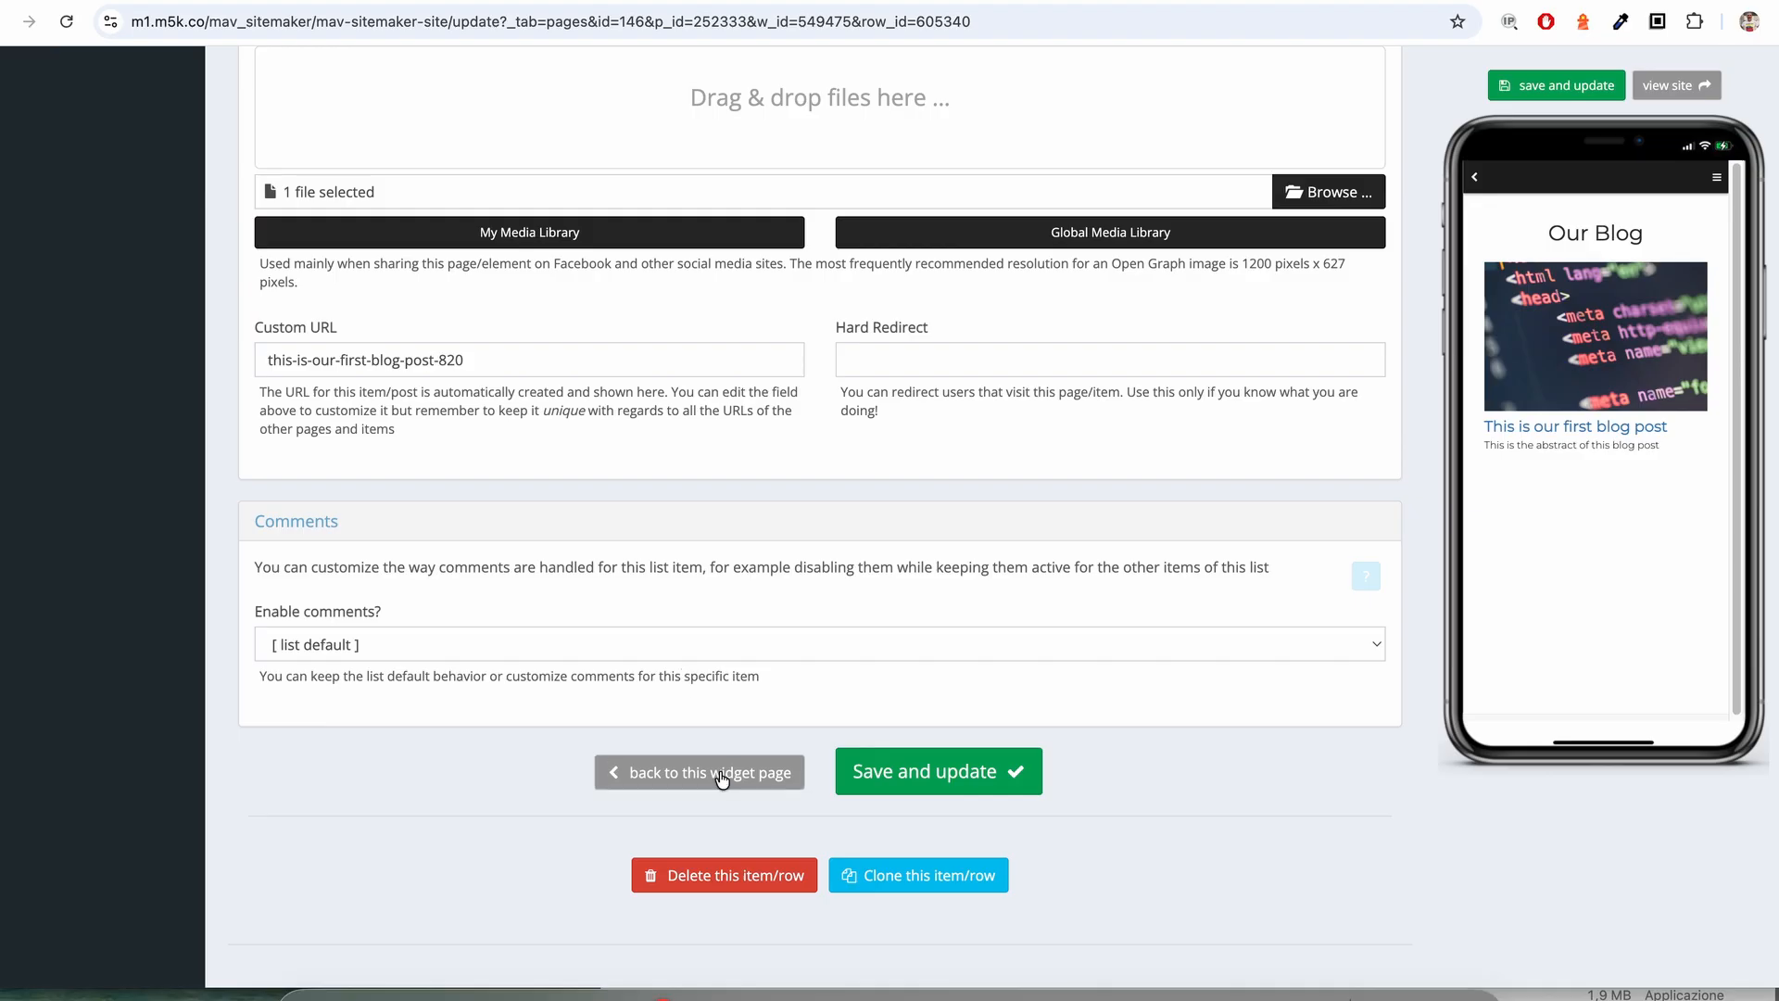
- Skim back over the post's settings and return to the Blog widget's page
scroll(719, 612, up, 15)
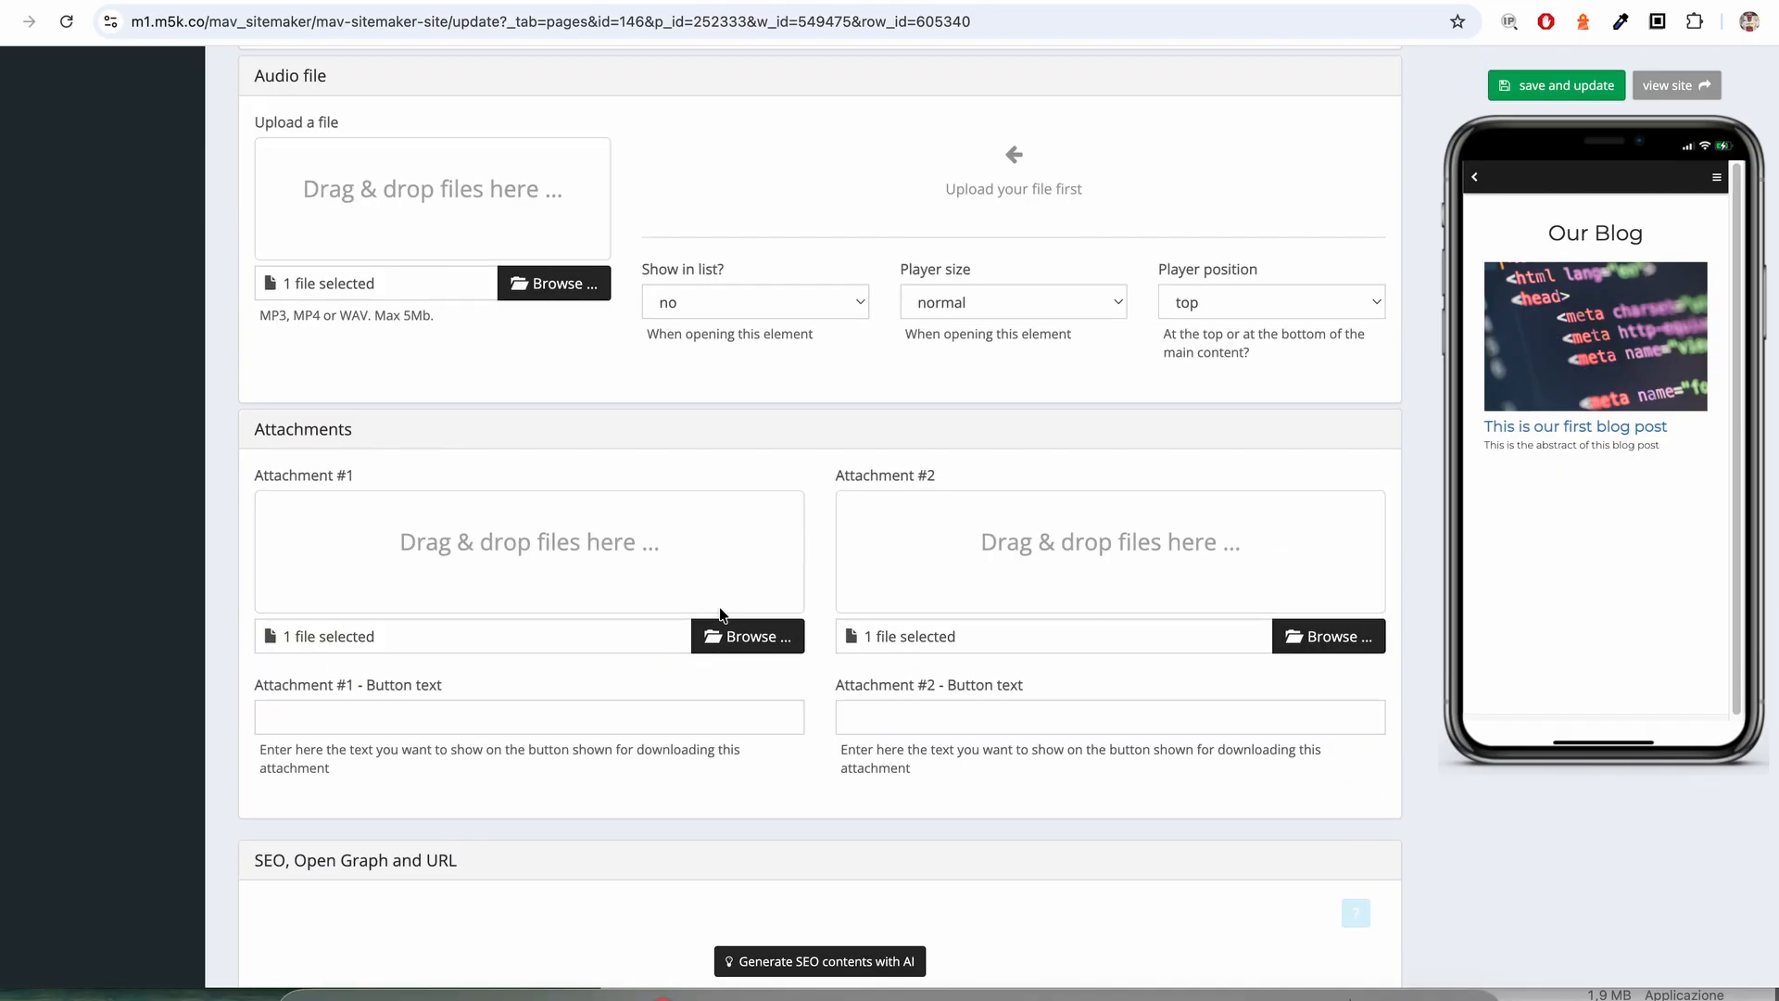
scroll(722, 613, up, 20)
scroll(747, 675, down, 10)
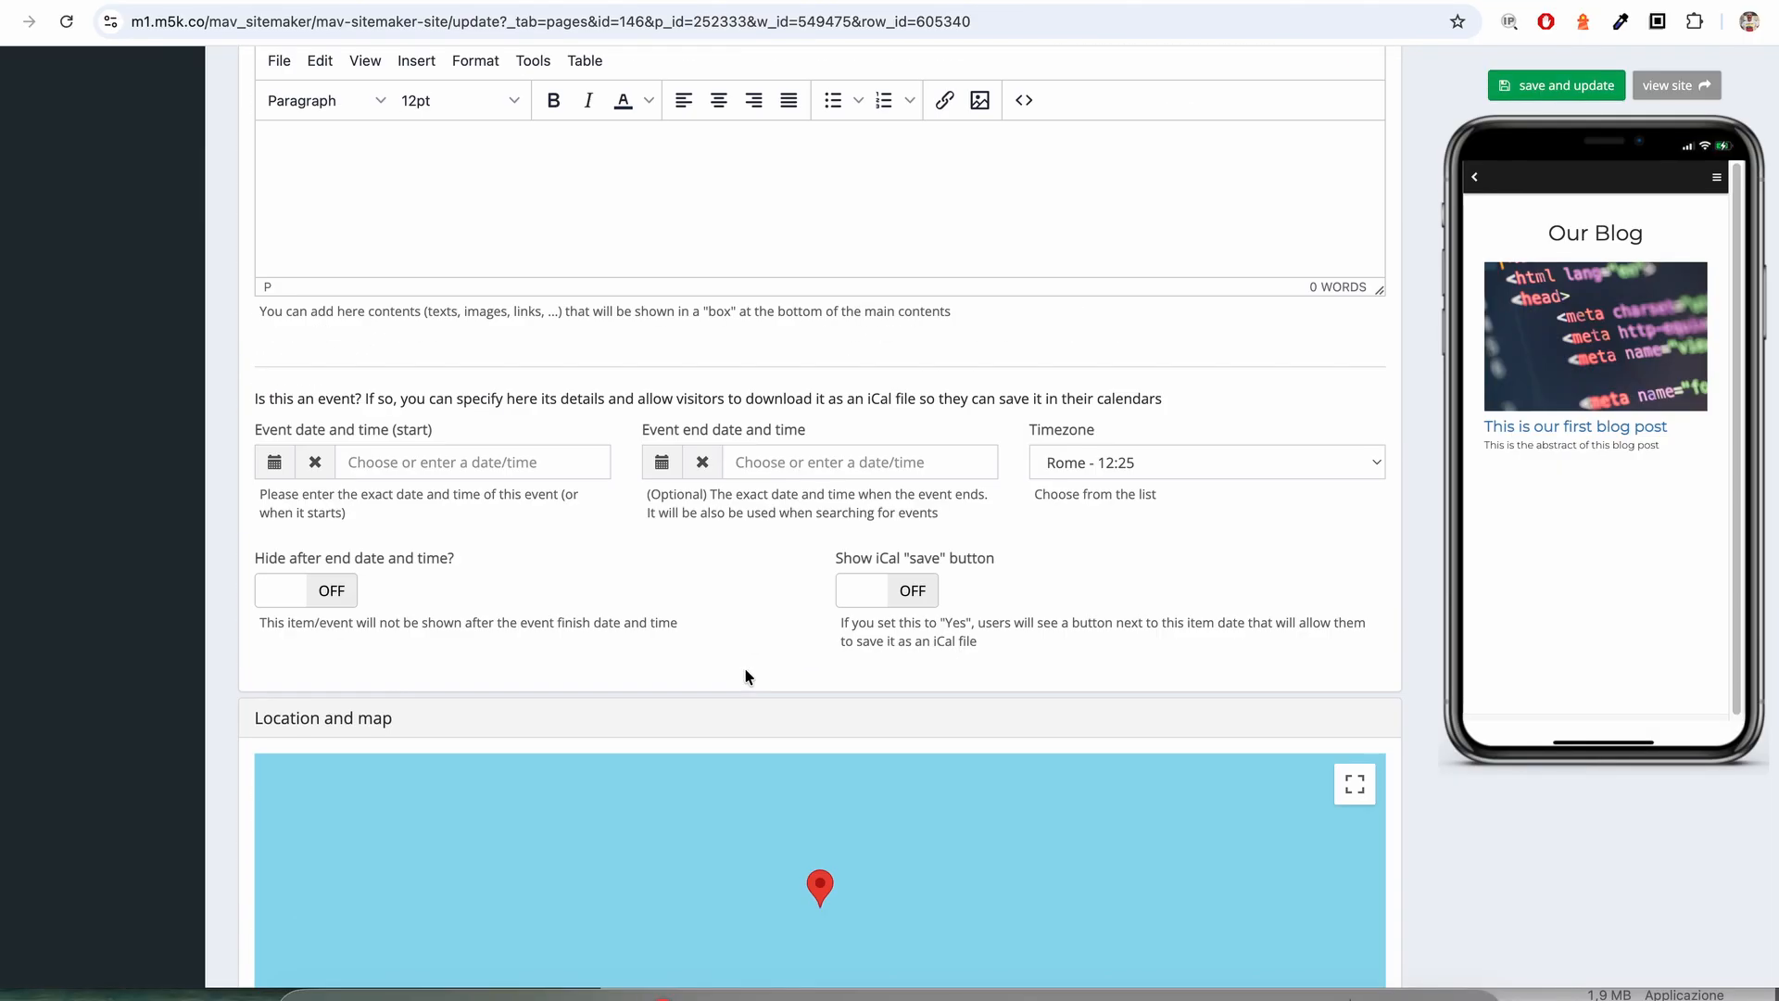
scroll(745, 676, down, 20)
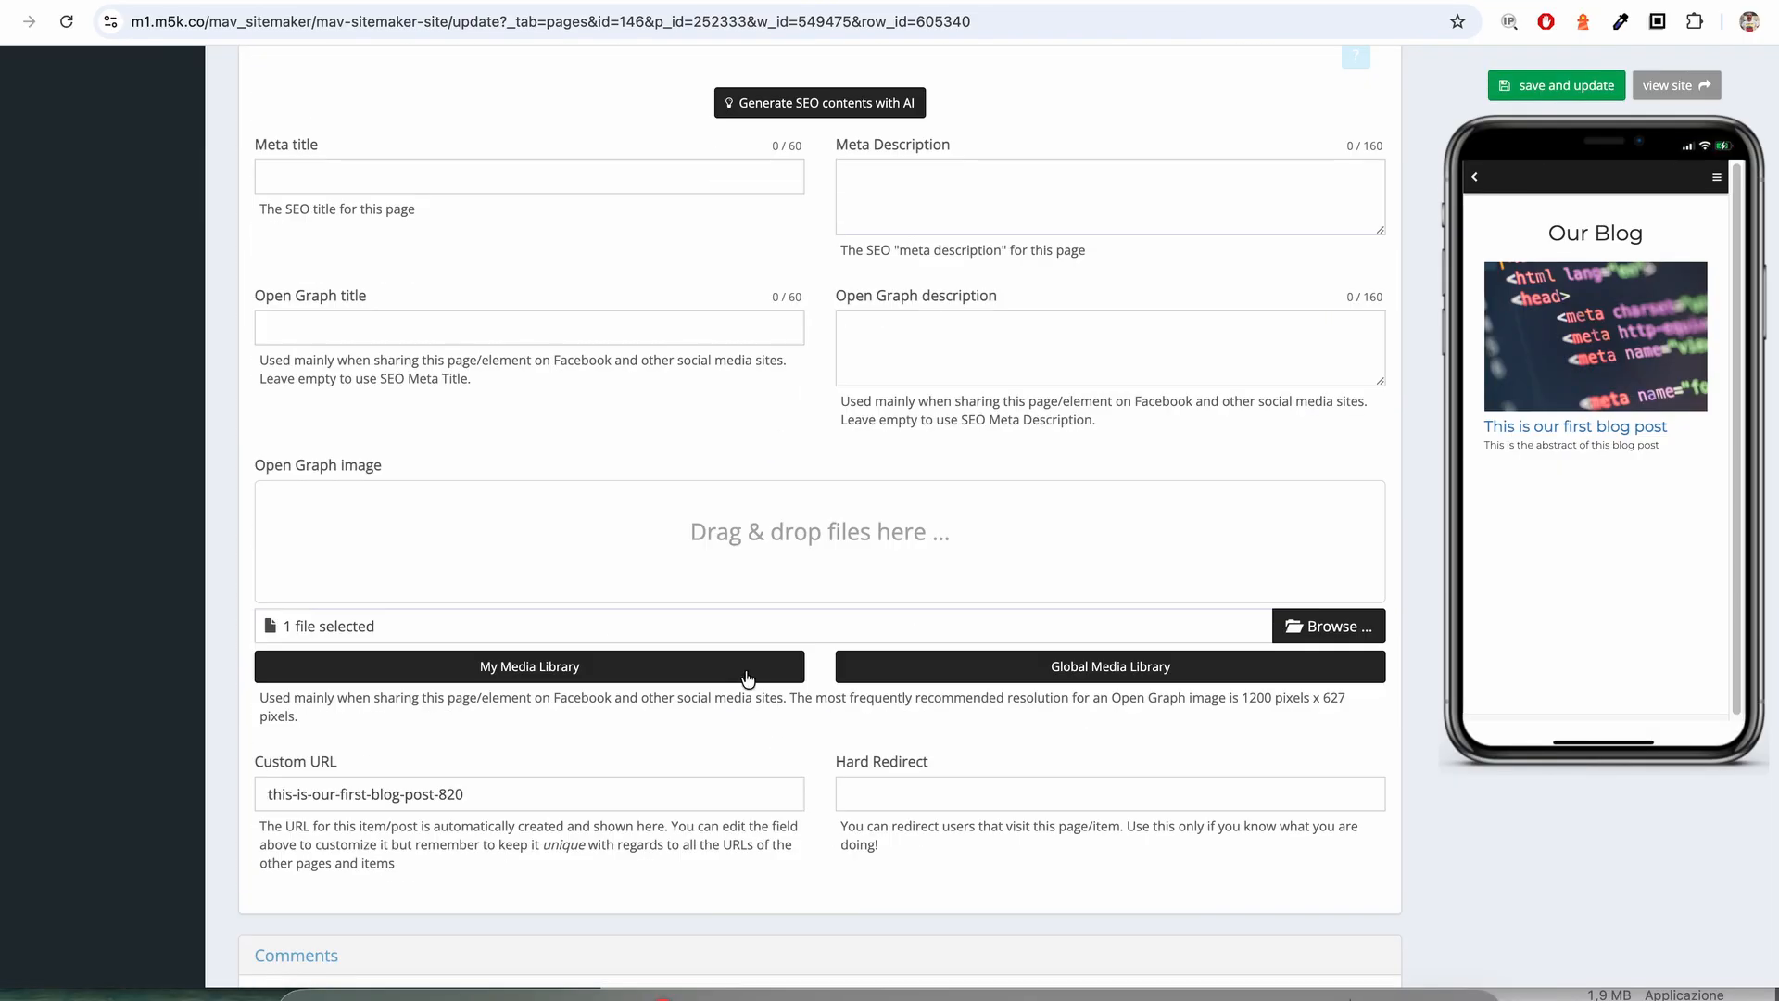
scroll(747, 678, down, 4)
click(740, 831)
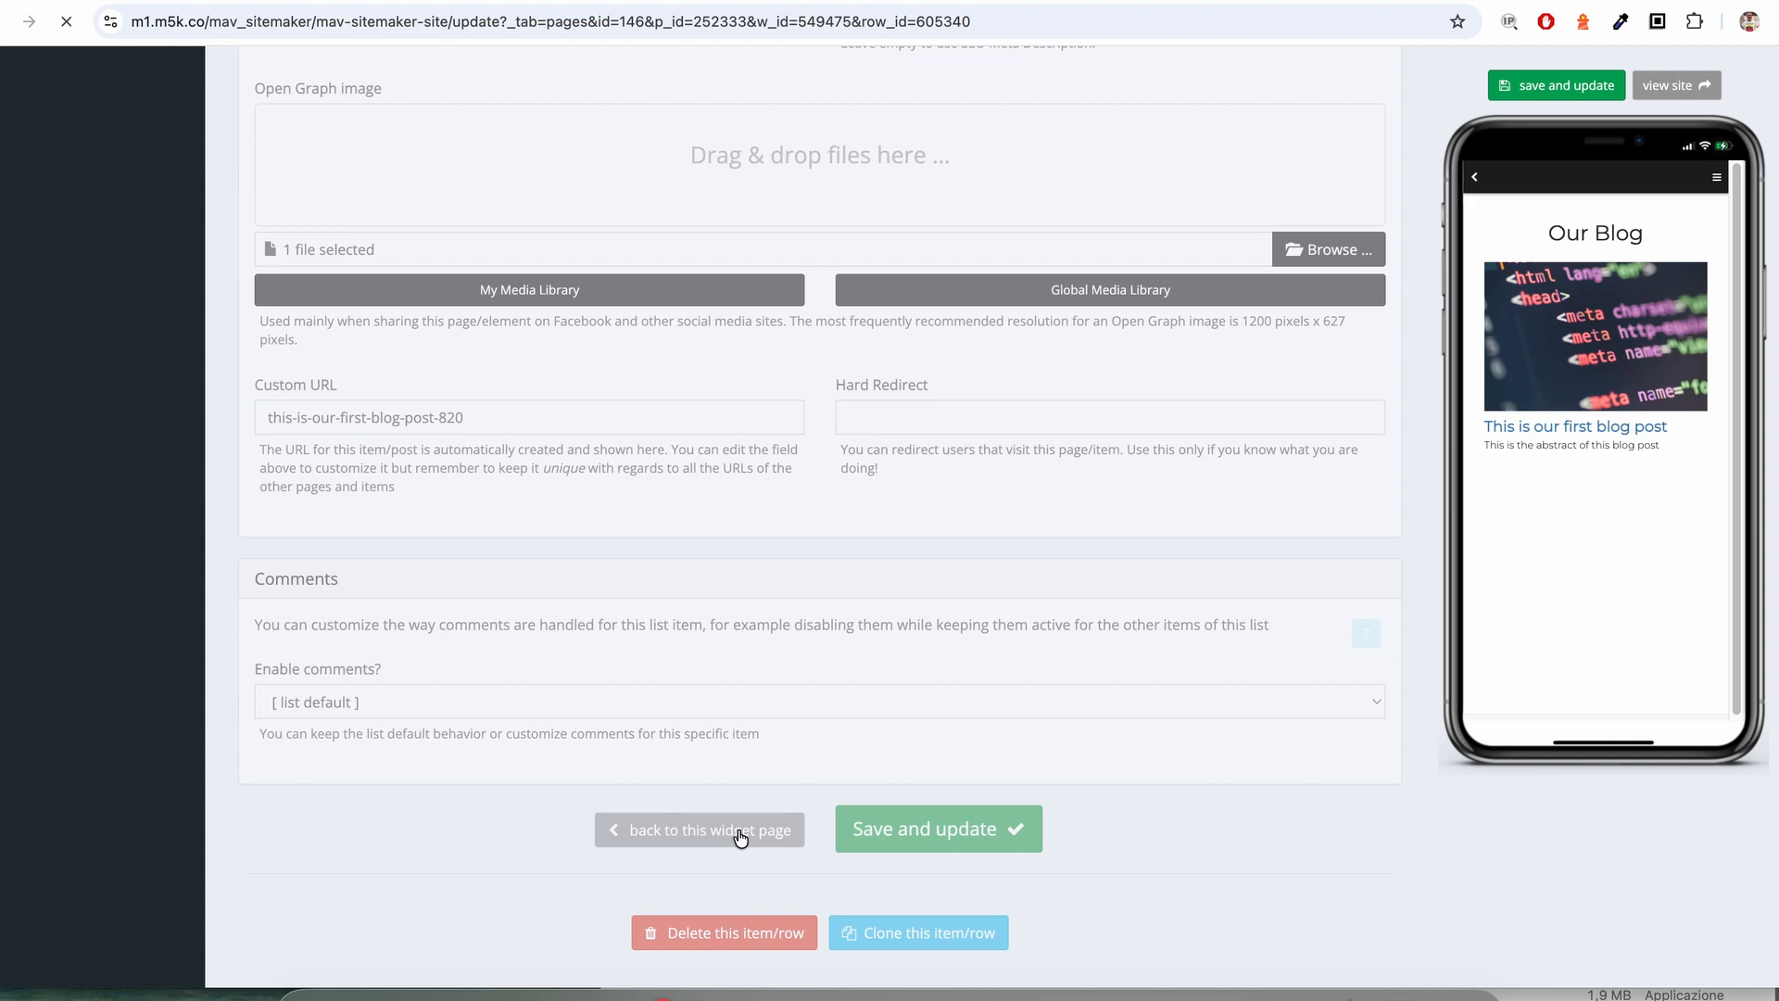
- Look over the Blog widget's auto-blog and posts areas and open its Search, pagination, order and tabs settings
scroll(841, 505, down, 6)
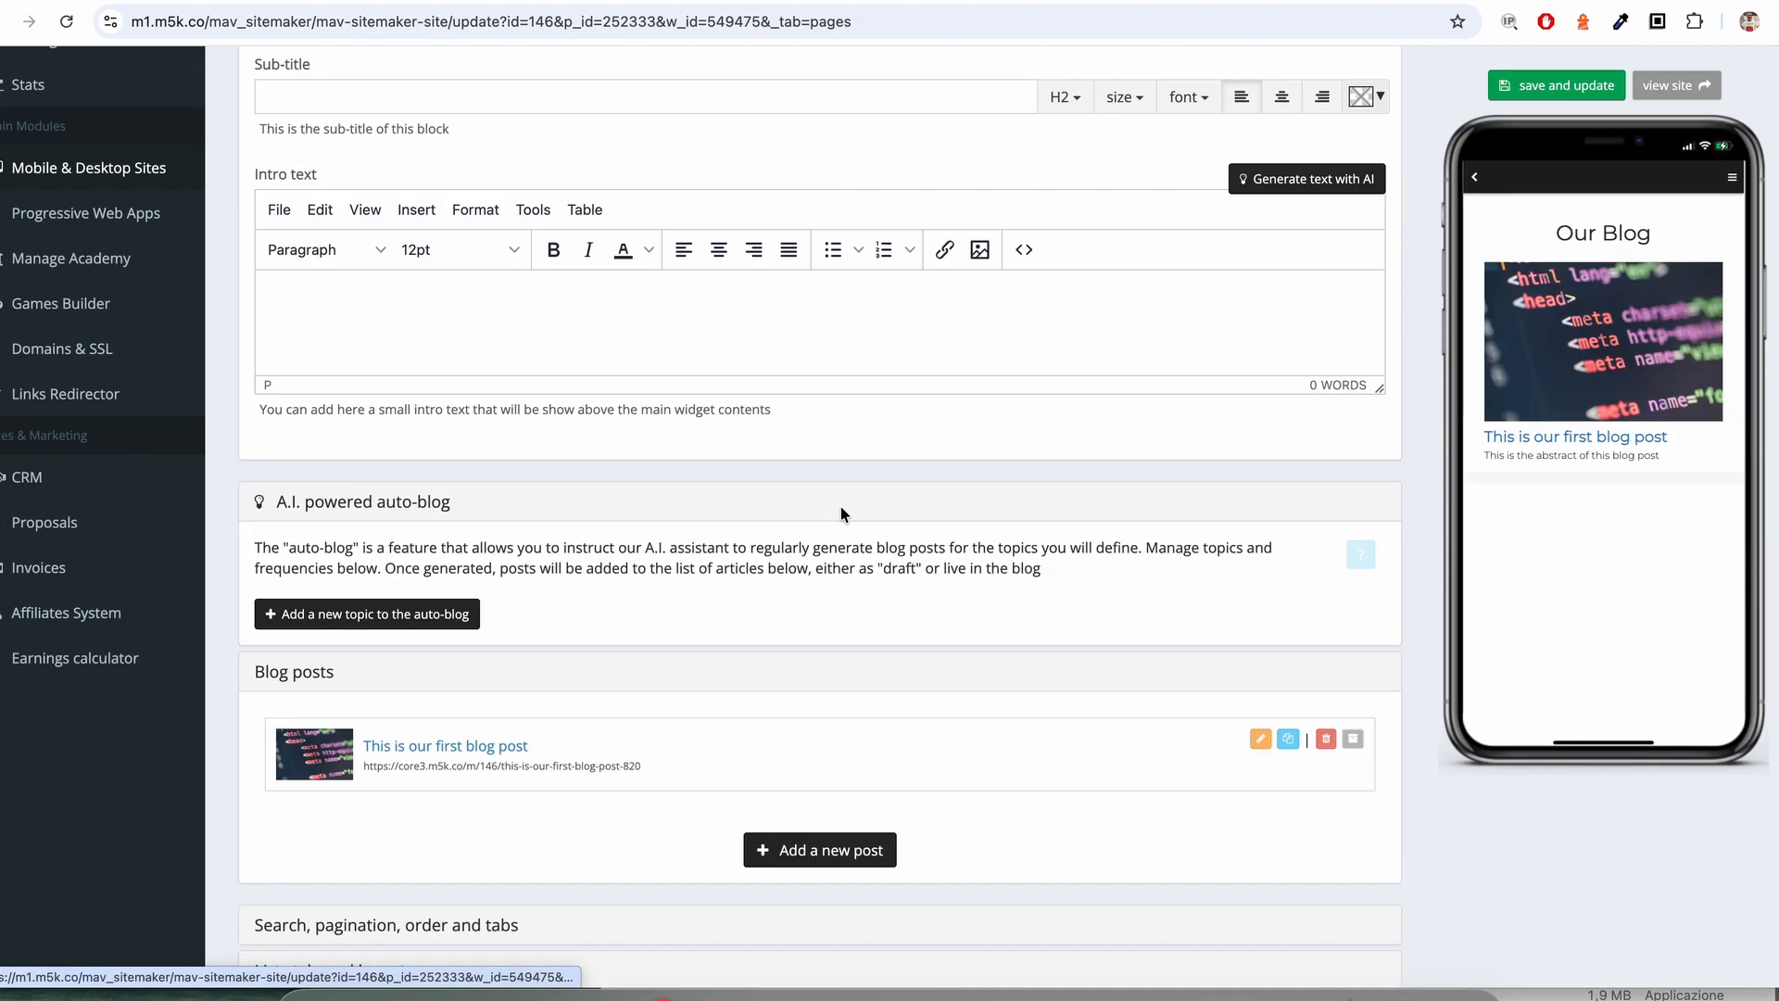
scroll(842, 506, down, 6)
scroll(569, 436, up, 4)
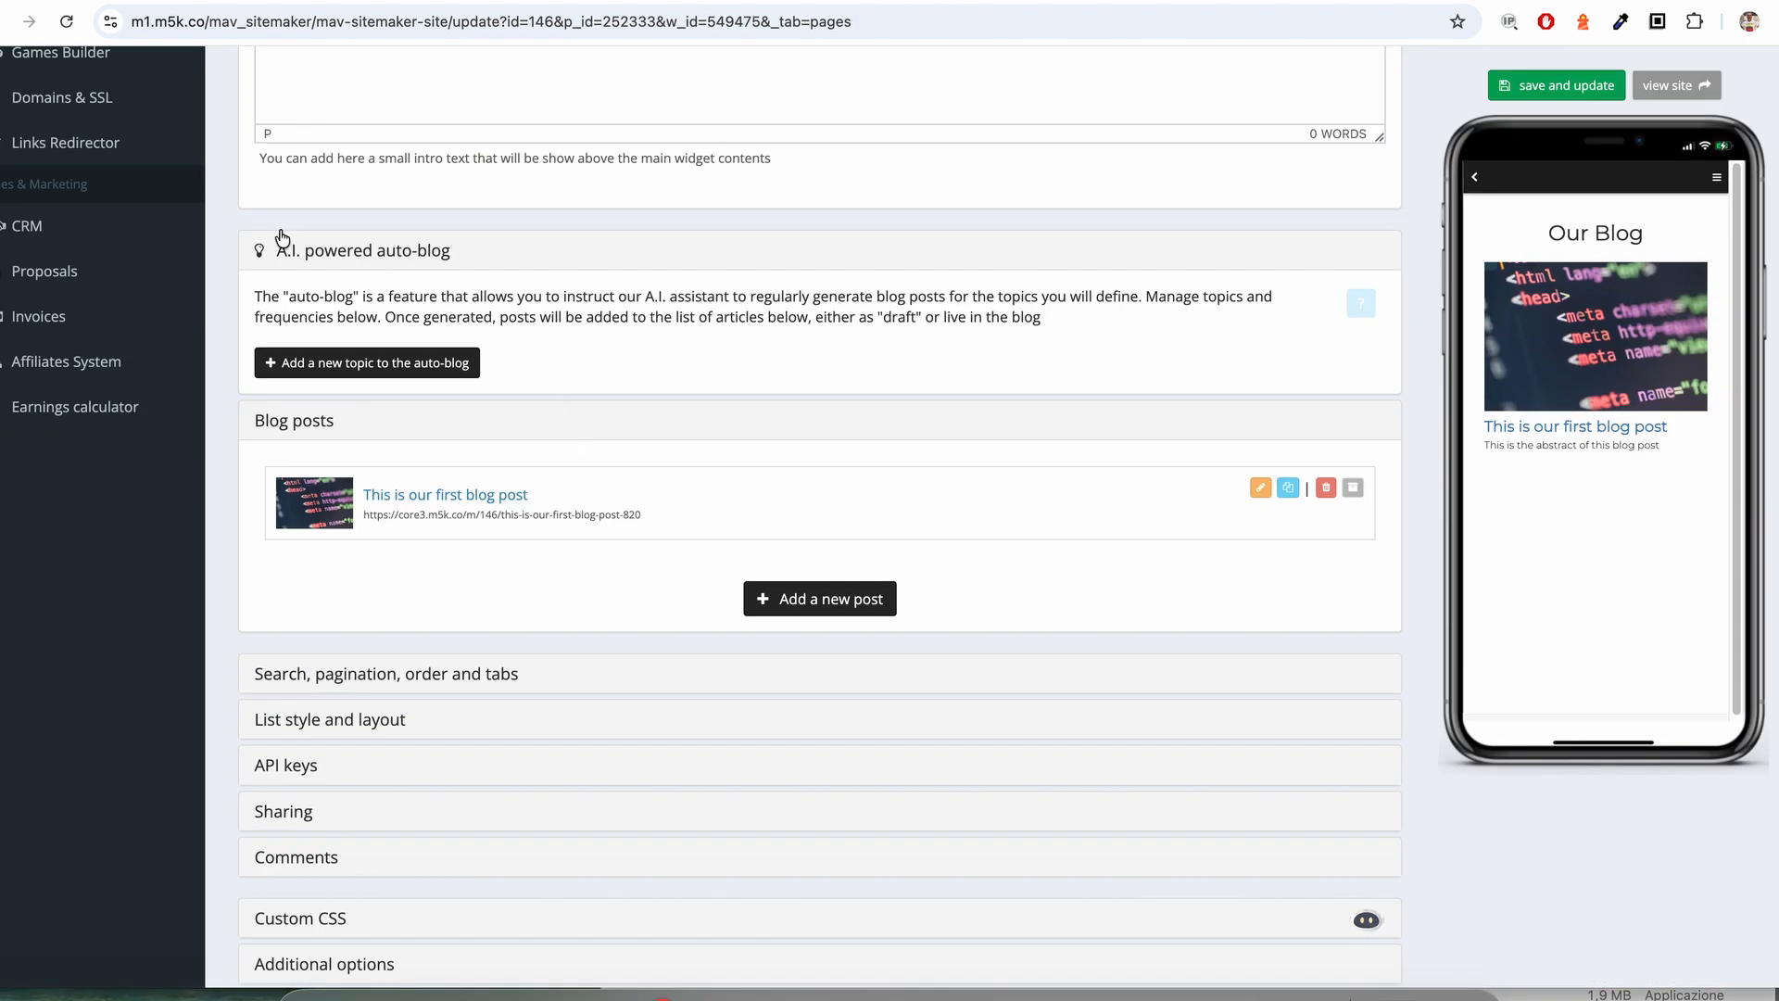
scroll(627, 483, down, 2)
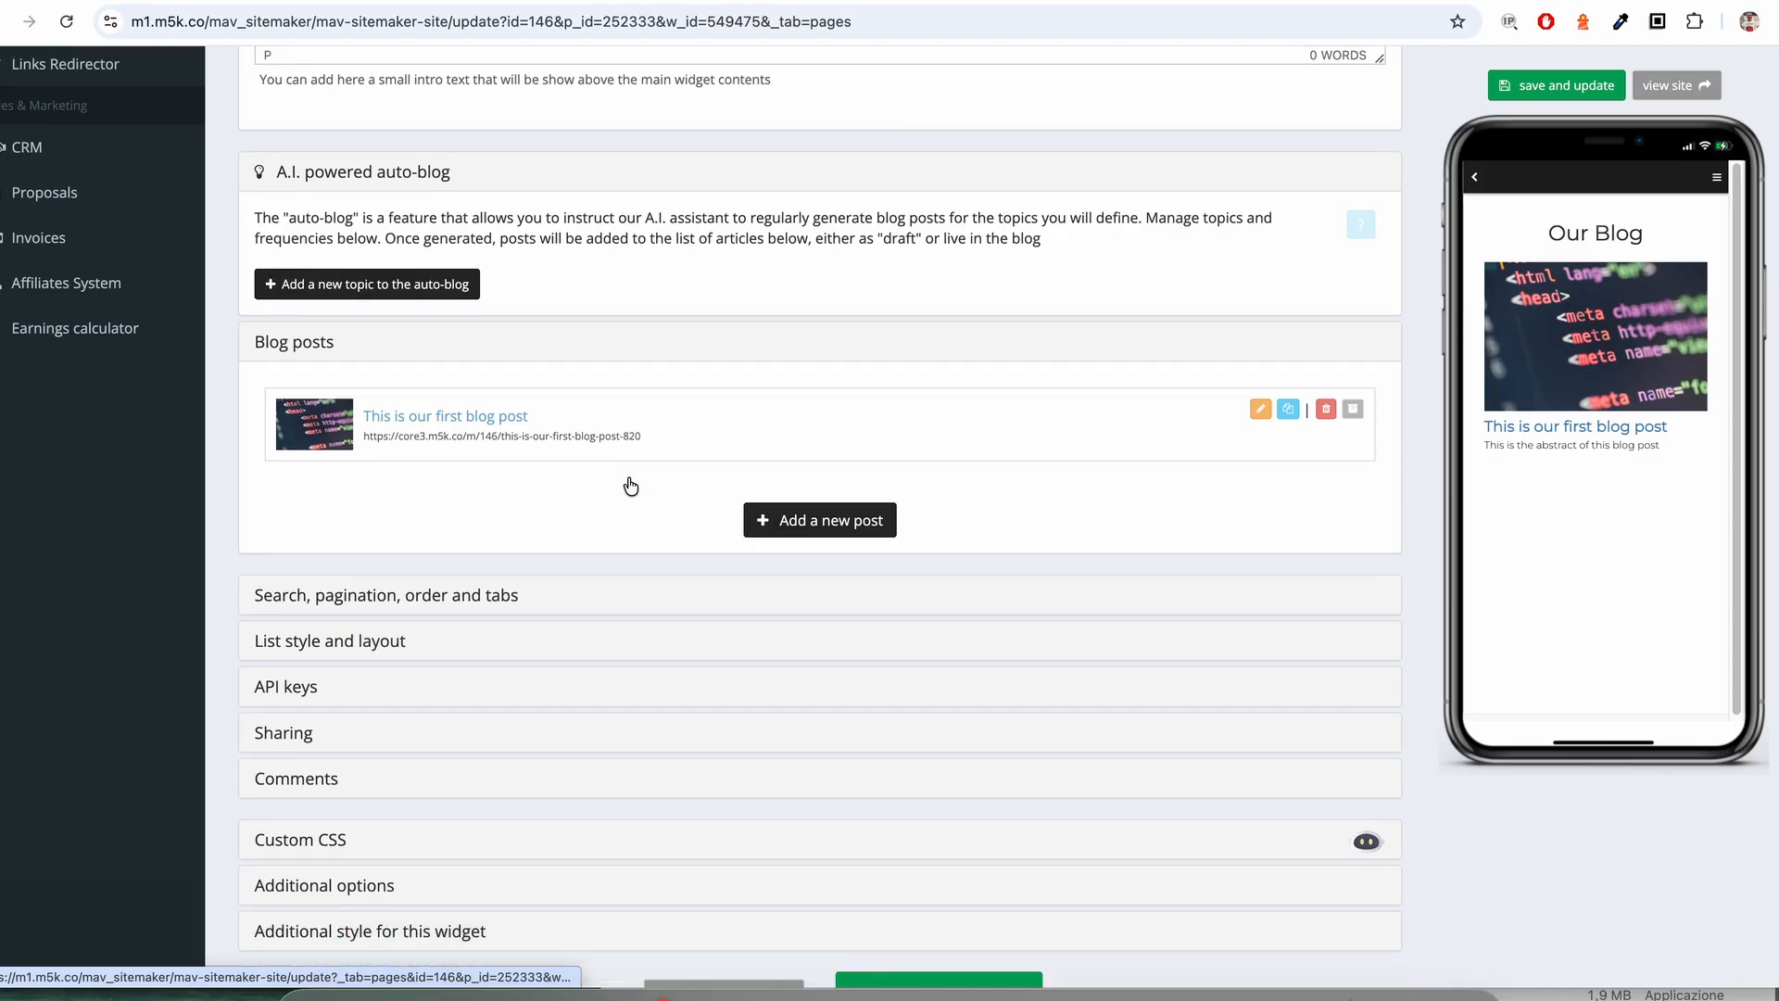
scroll(627, 477, down, 6)
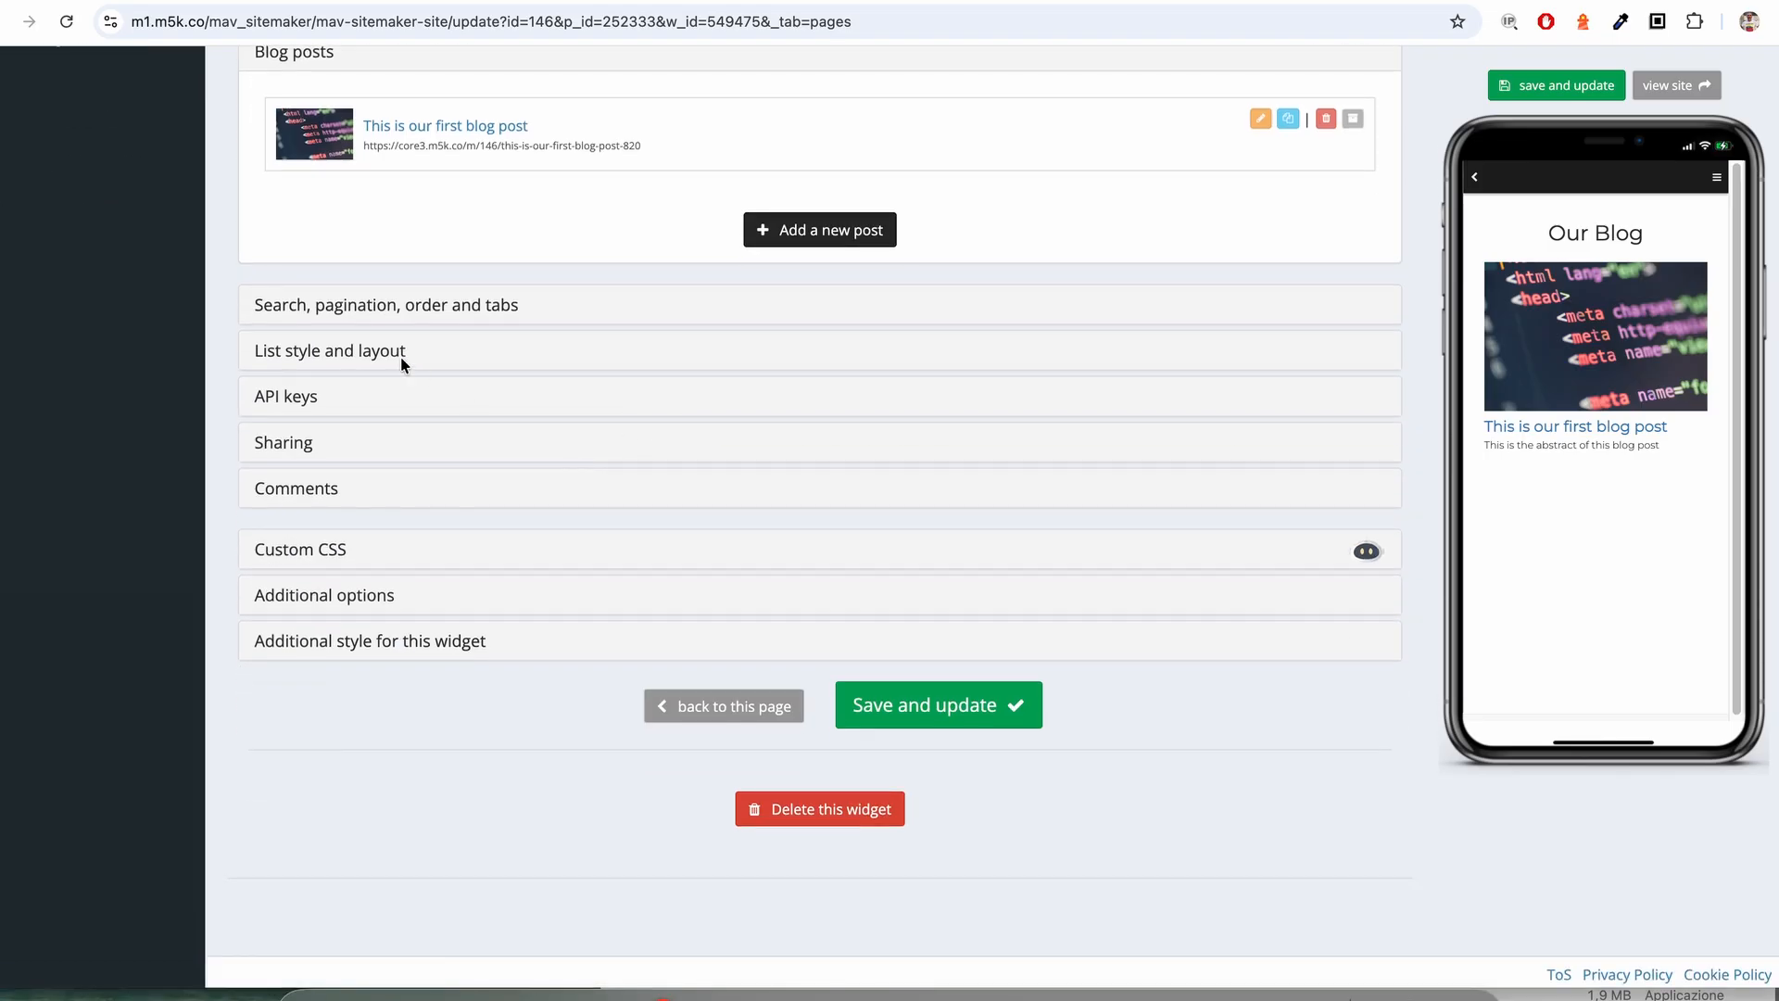
click(384, 307)
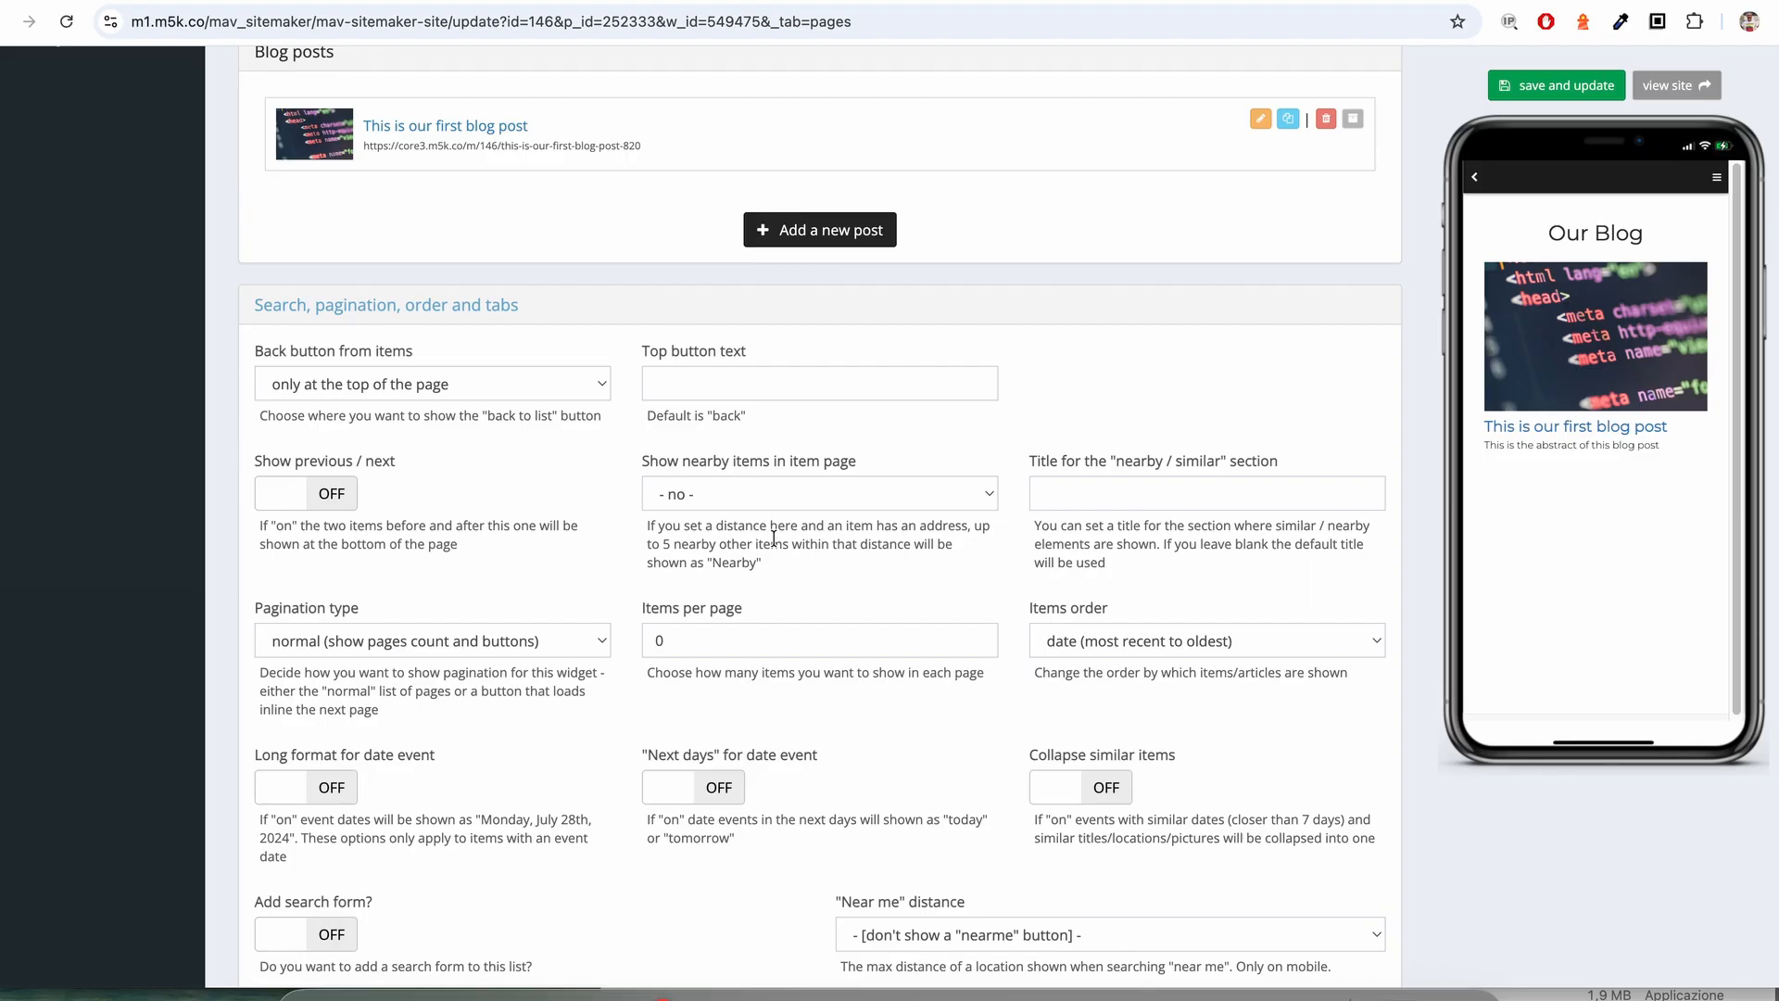
- Look through the distance choices for showing nearby items and the Pagination type choices, keeping both settings as they are
click(821, 504)
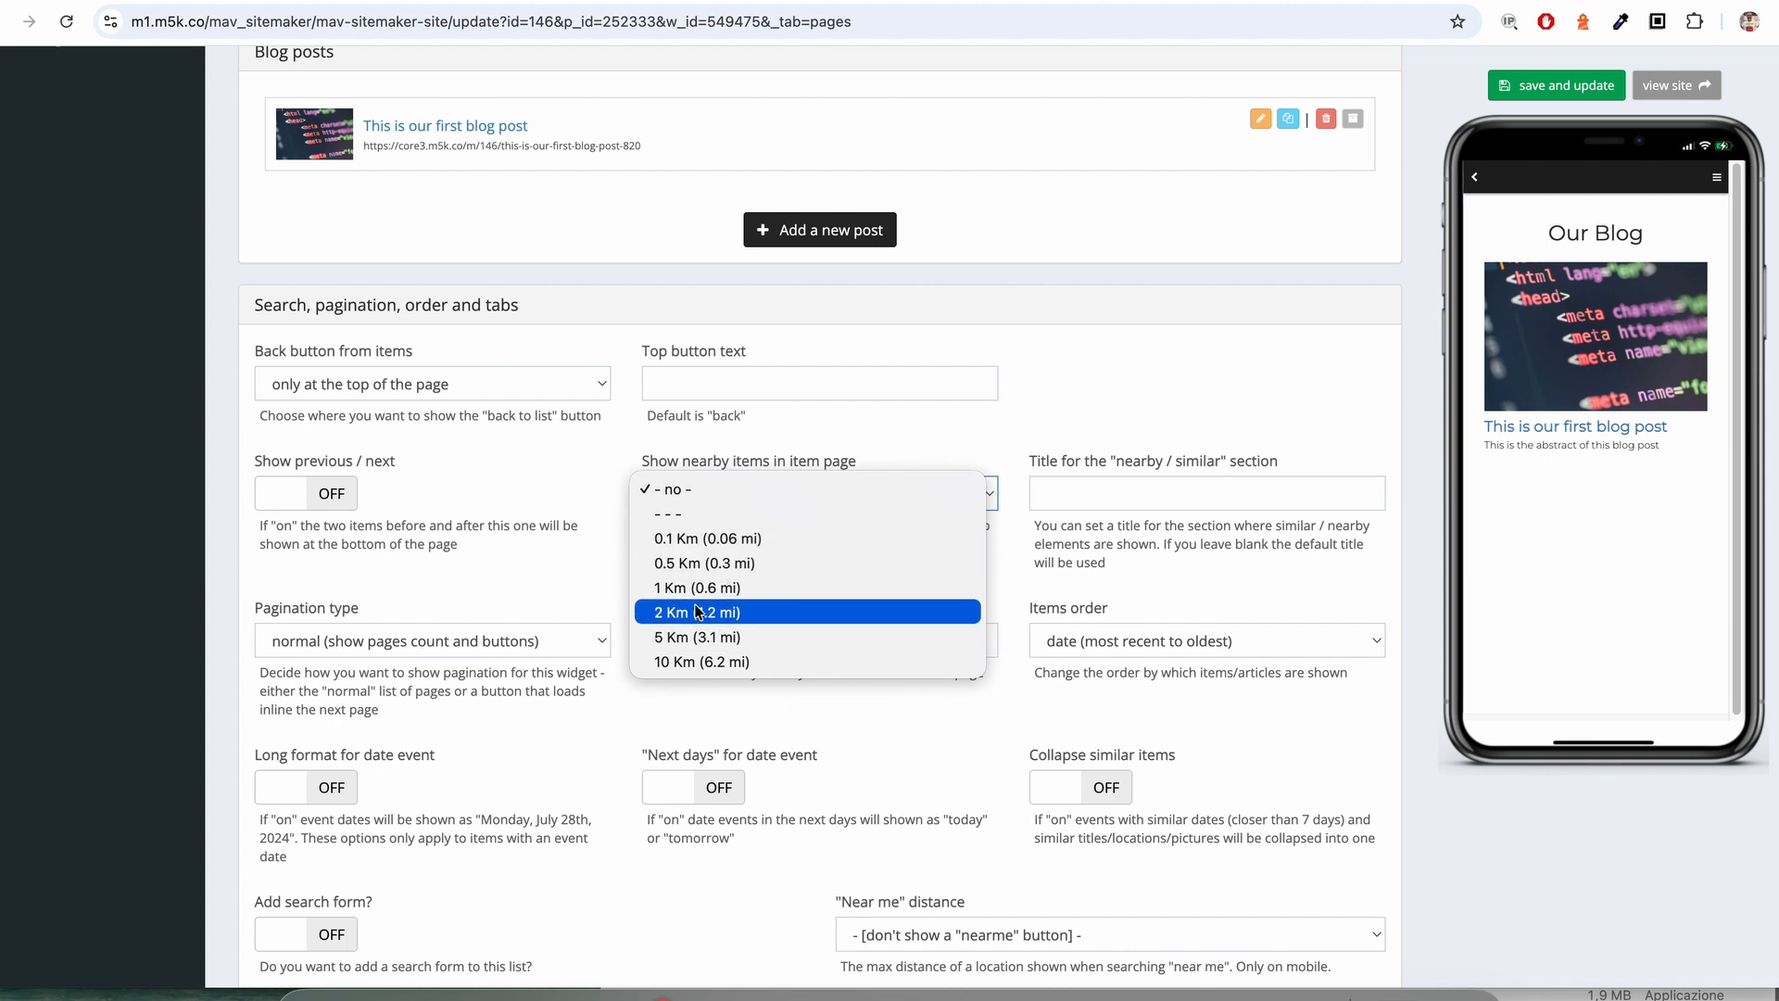
click(593, 560)
scroll(556, 519, down, 3)
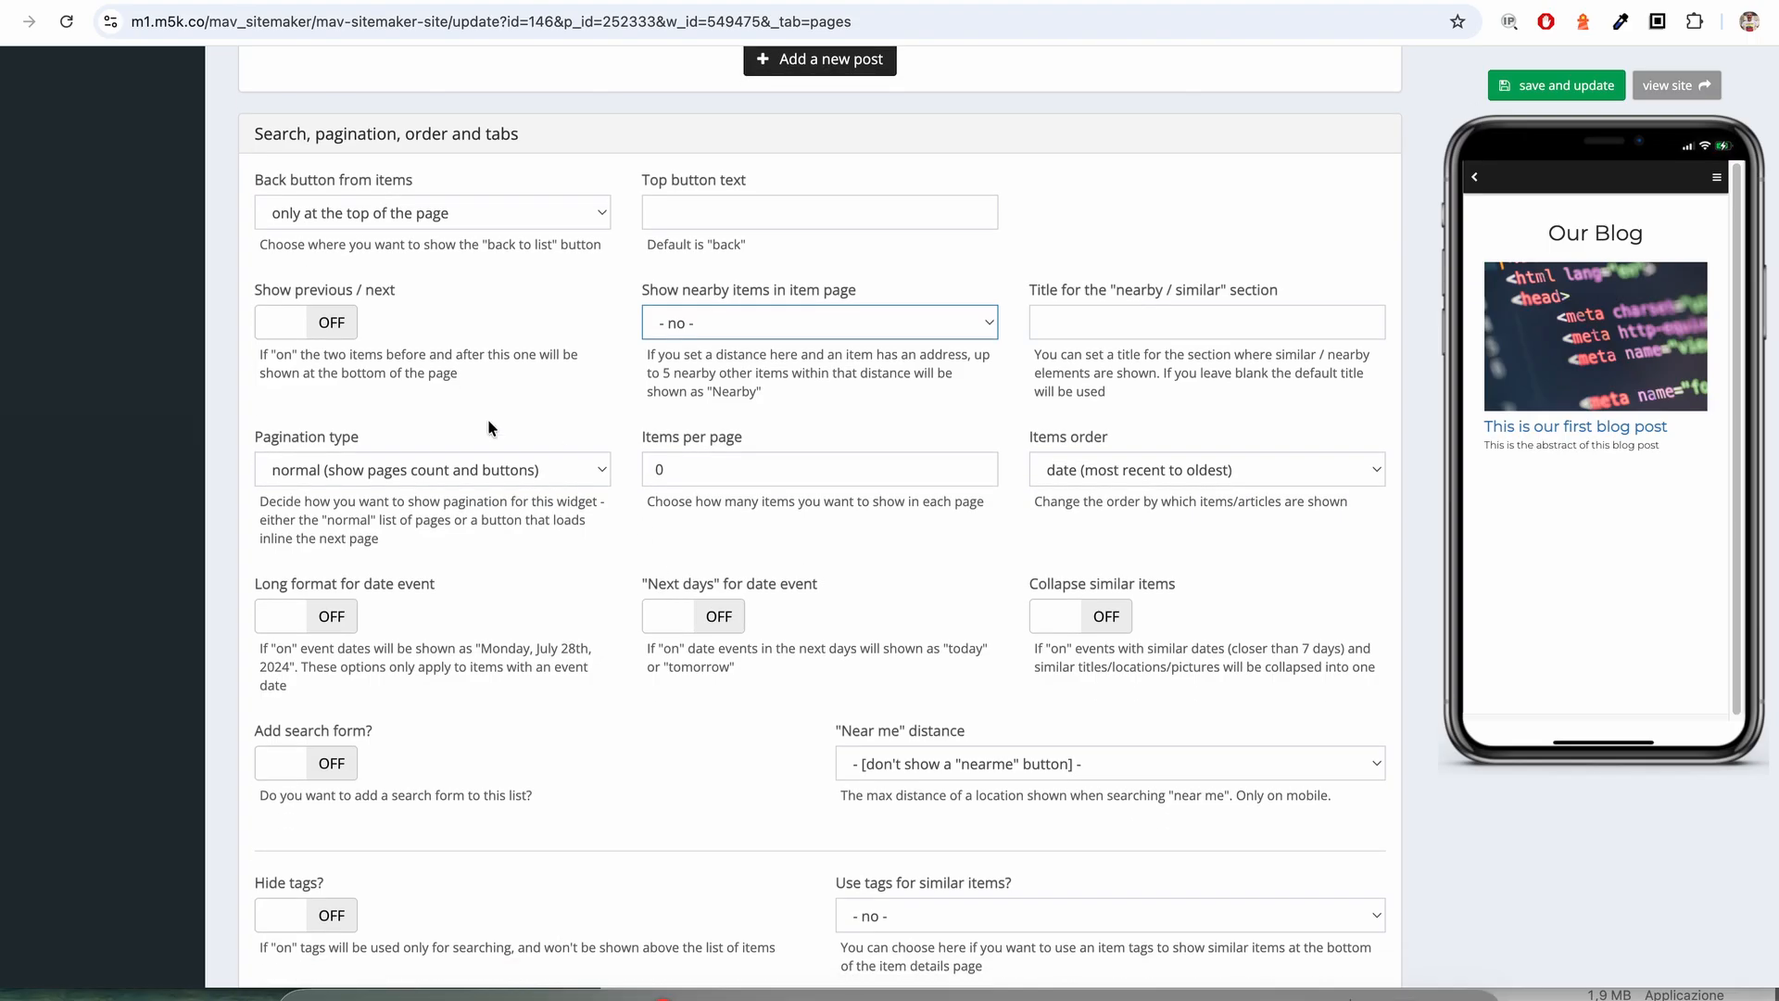
click(396, 472)
click(395, 464)
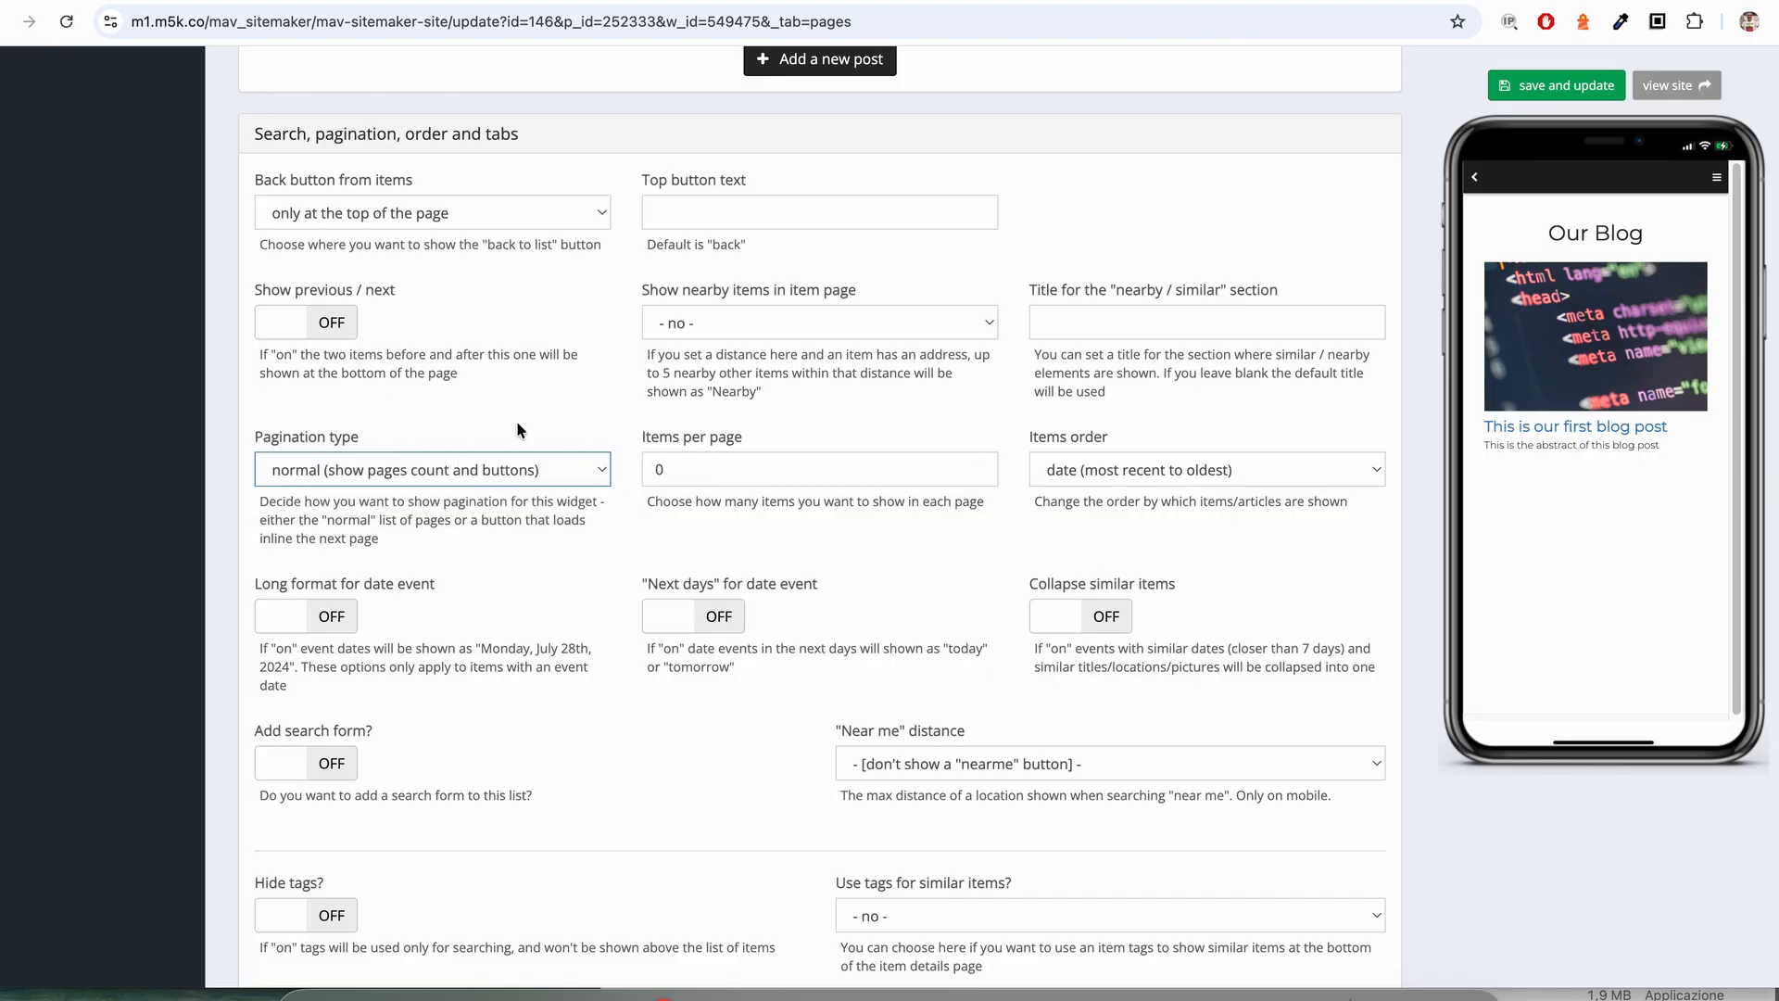
- Look through the Pagination type and Items order choices, keeping normal pagination and date (most recent to oldest)
click(486, 472)
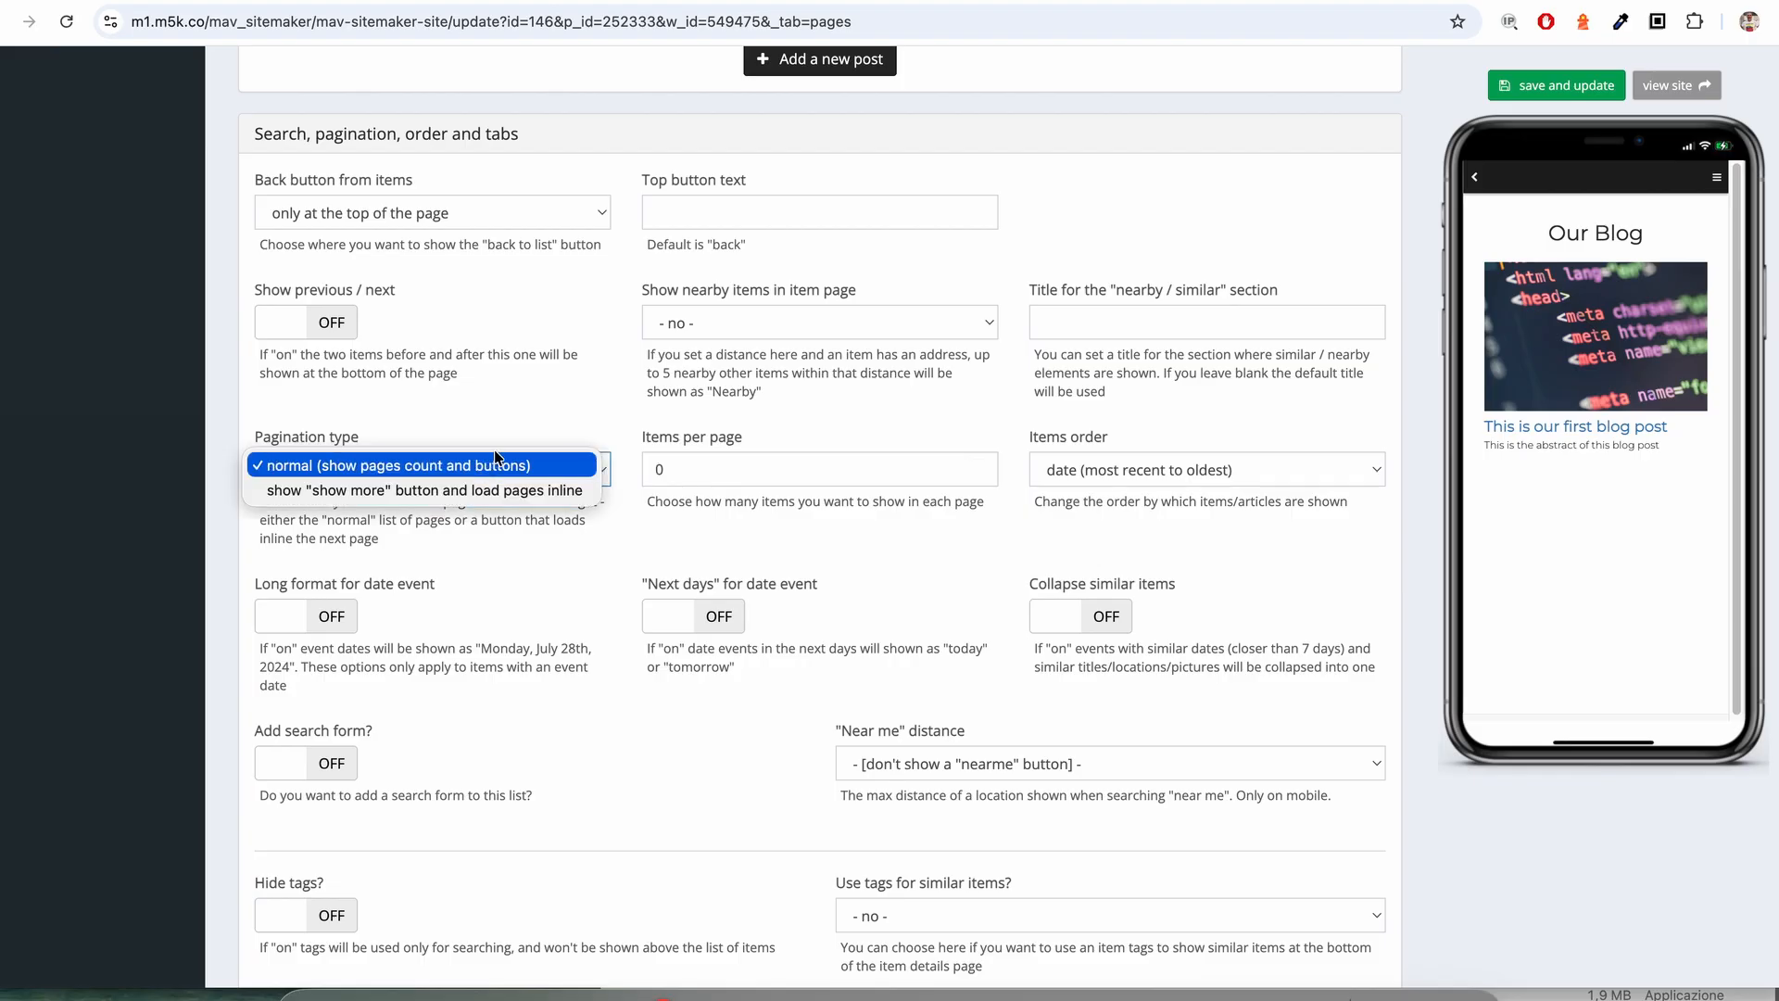
click(482, 465)
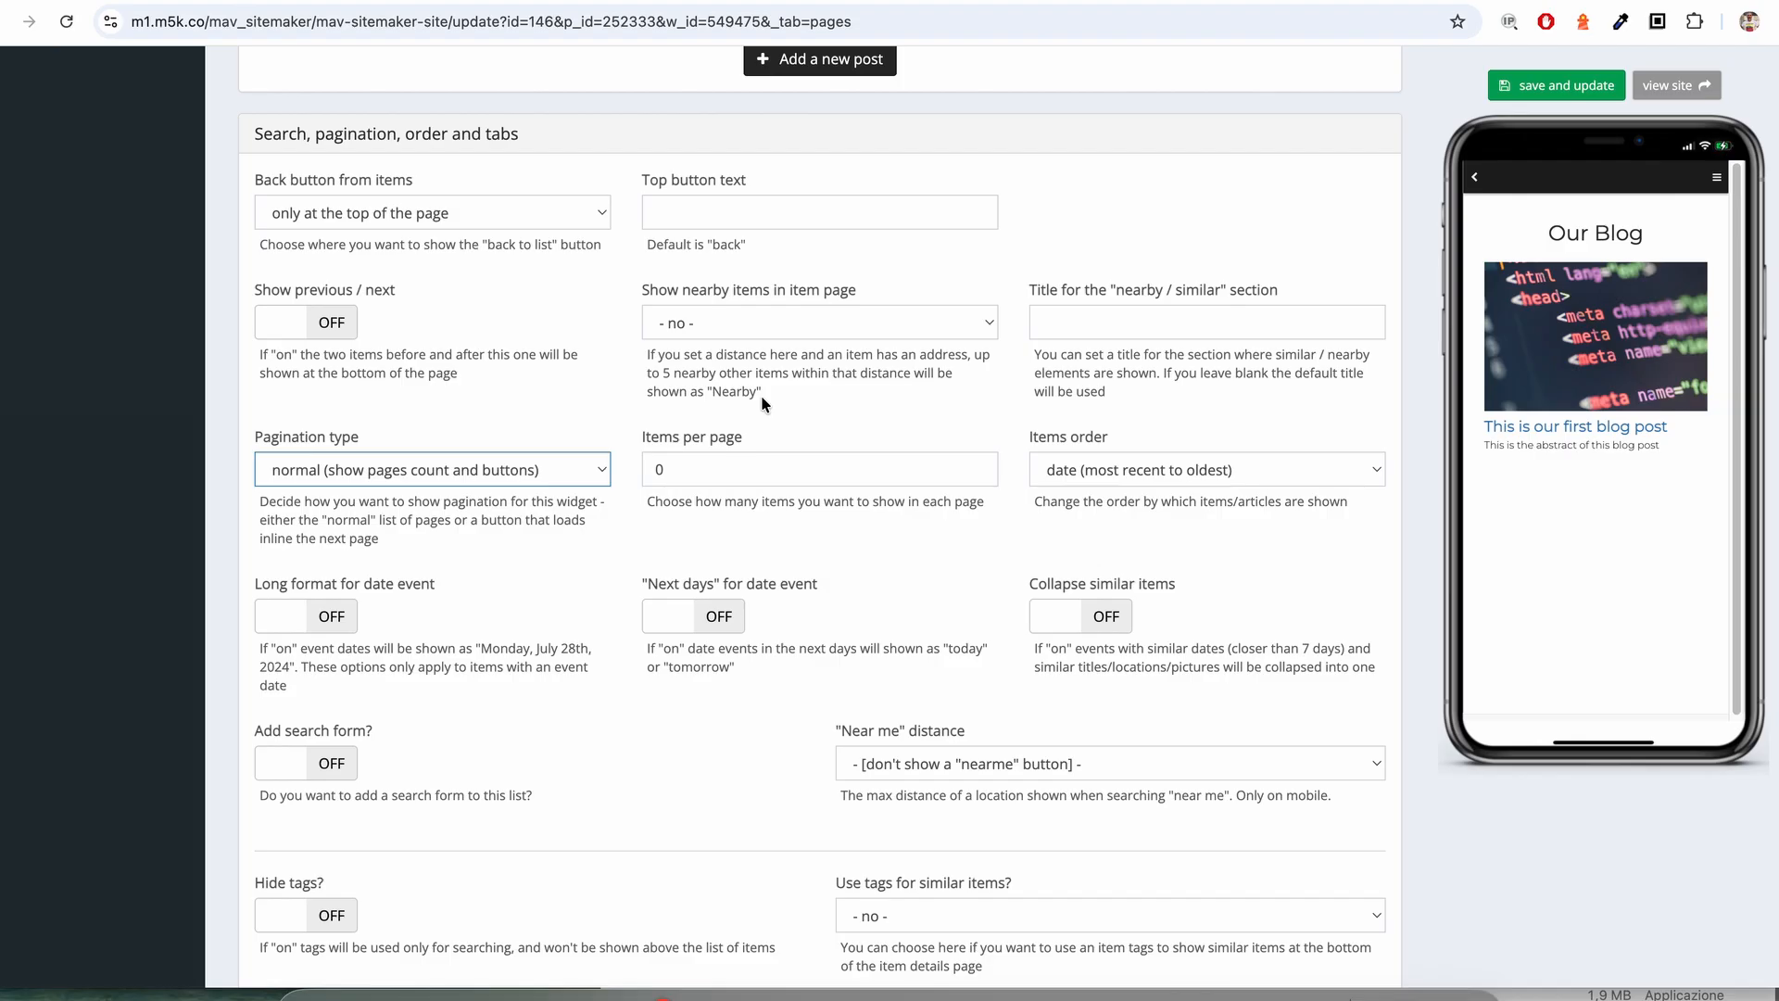
click(1227, 470)
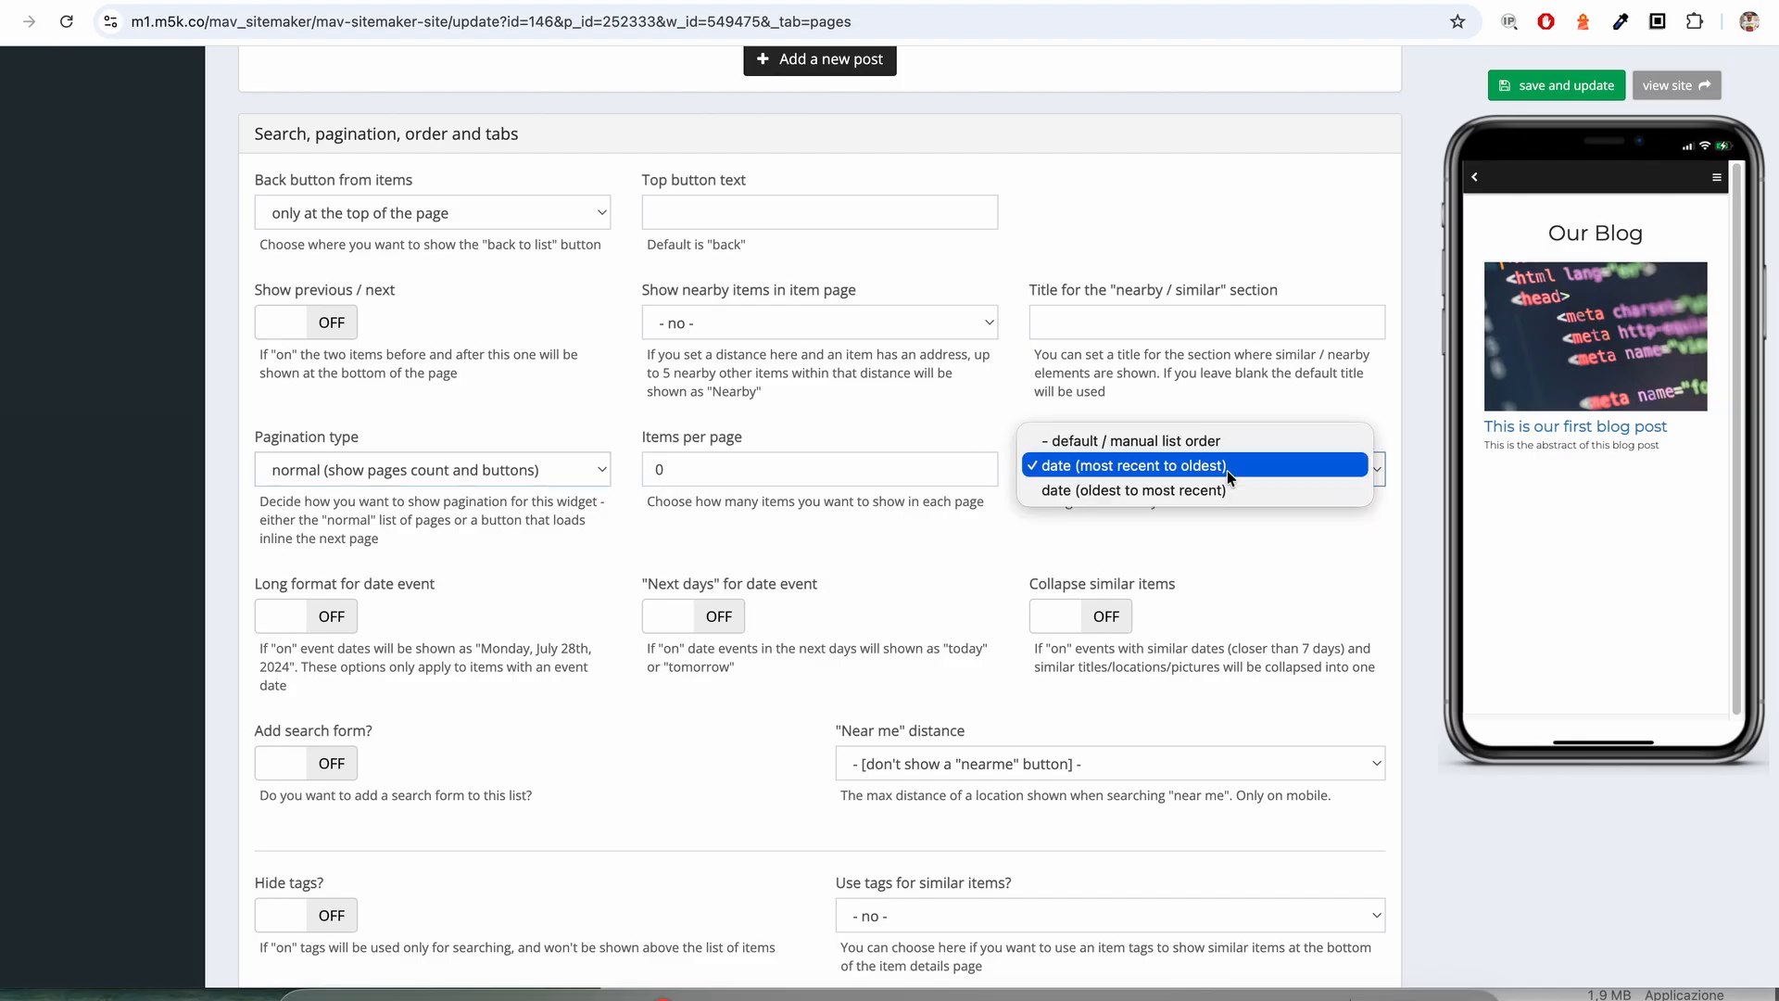
click(1191, 401)
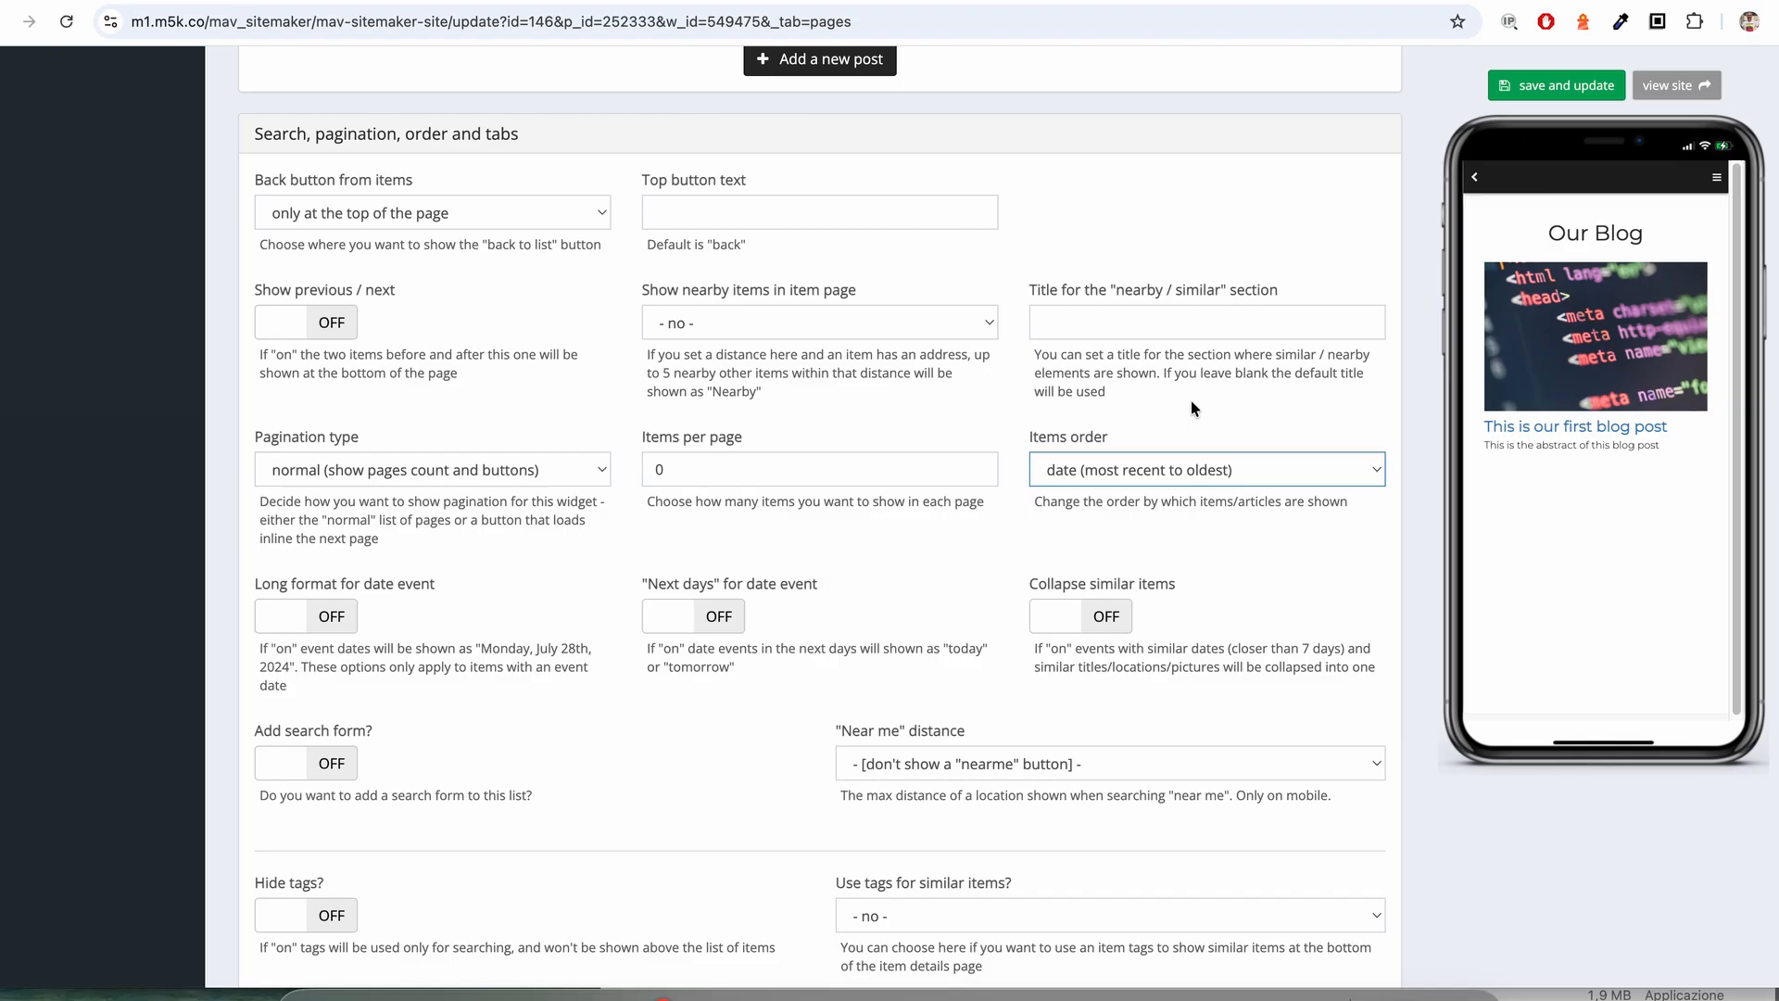
click(1105, 469)
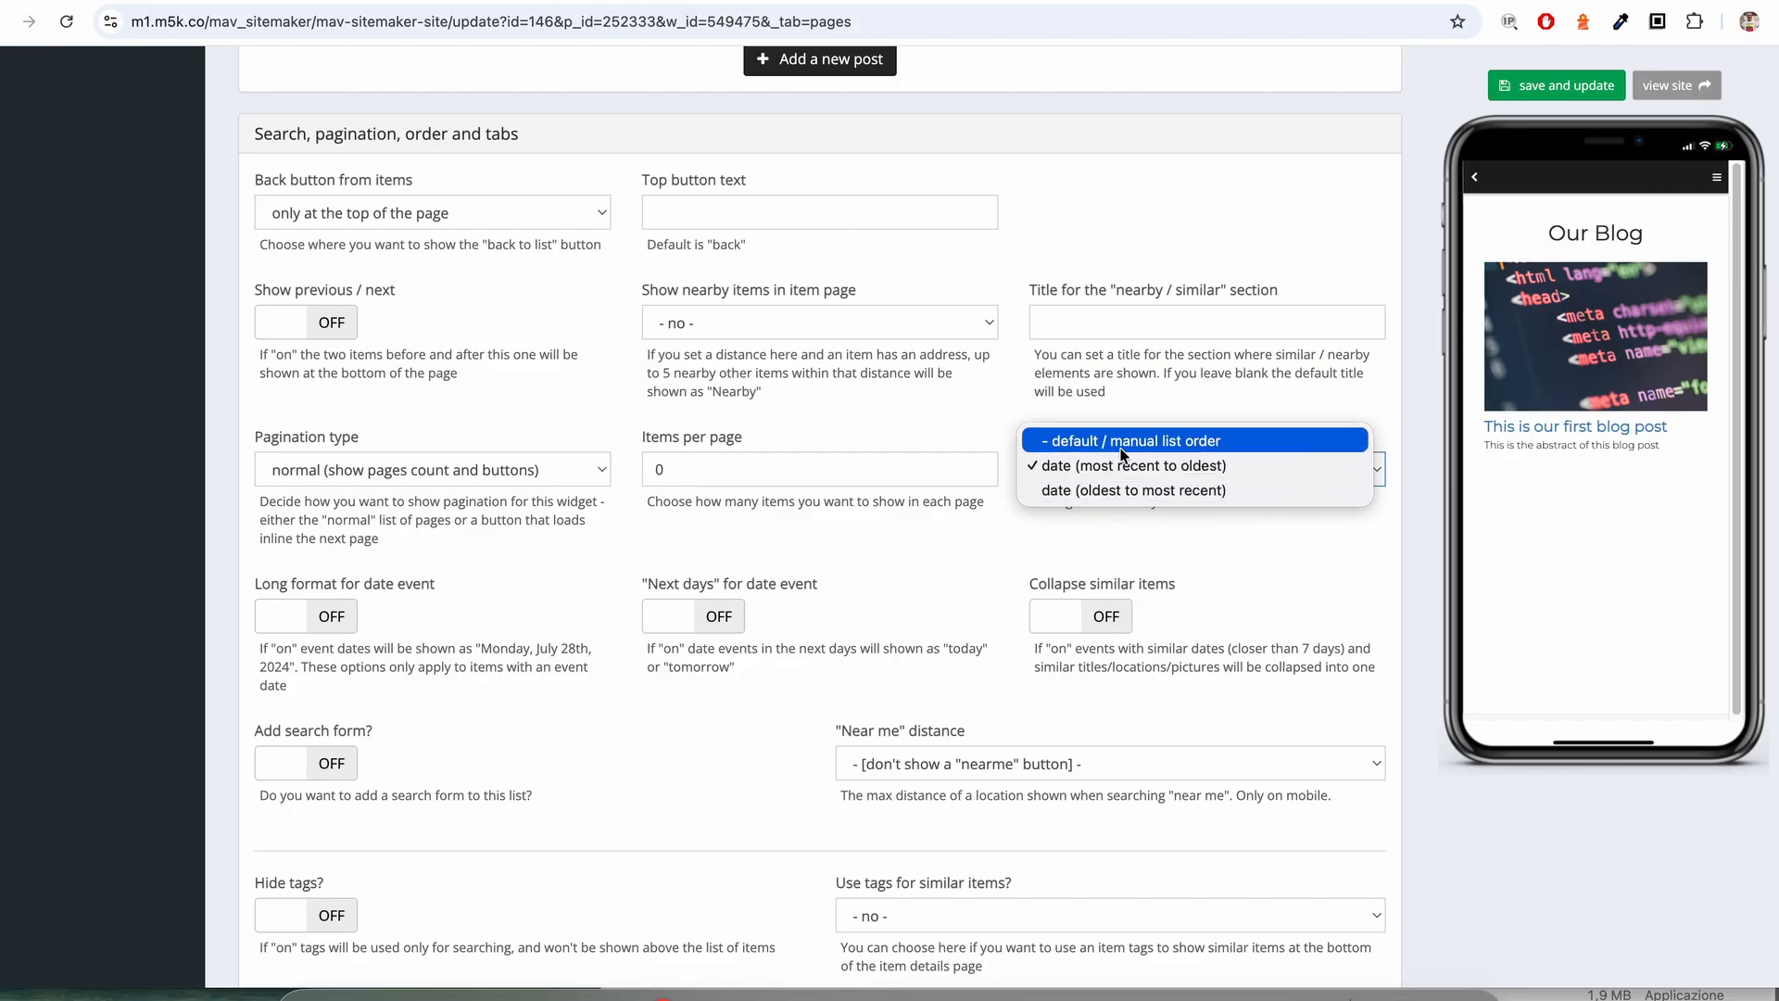
click(1175, 385)
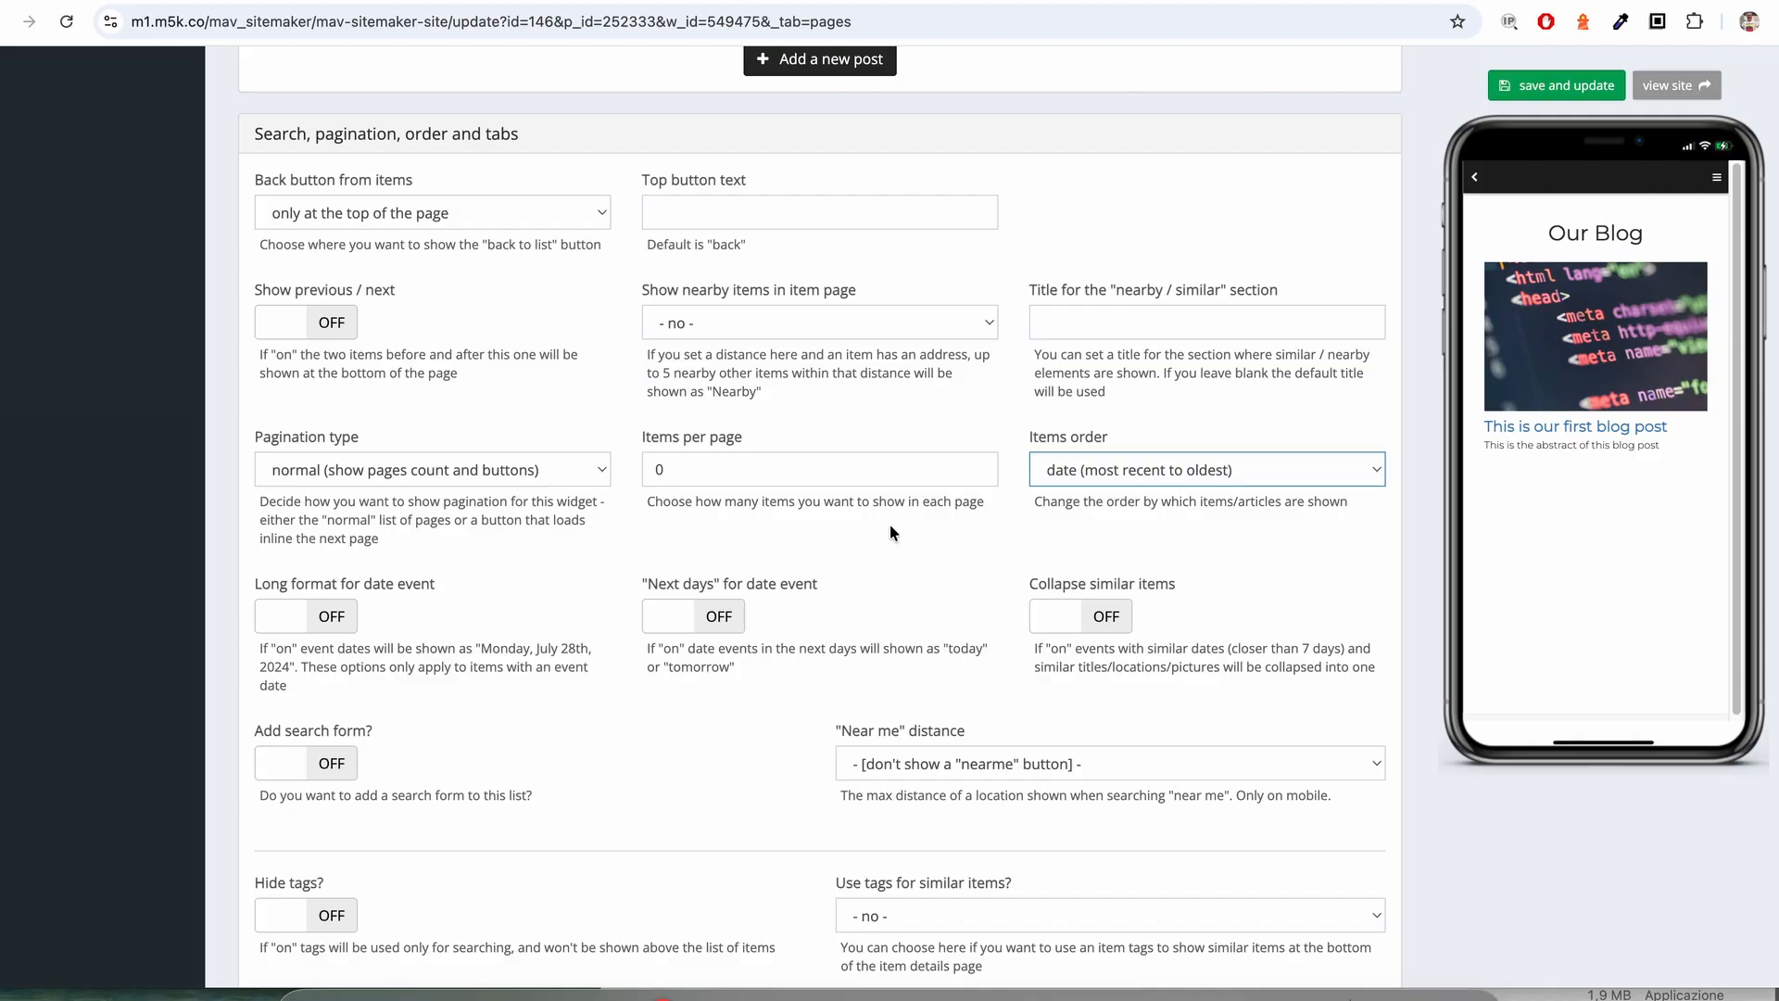
- Examine the date event and Collapse similar items options, and look at the "Near me" distance choices without changing anything
scroll(889, 519, down, 1)
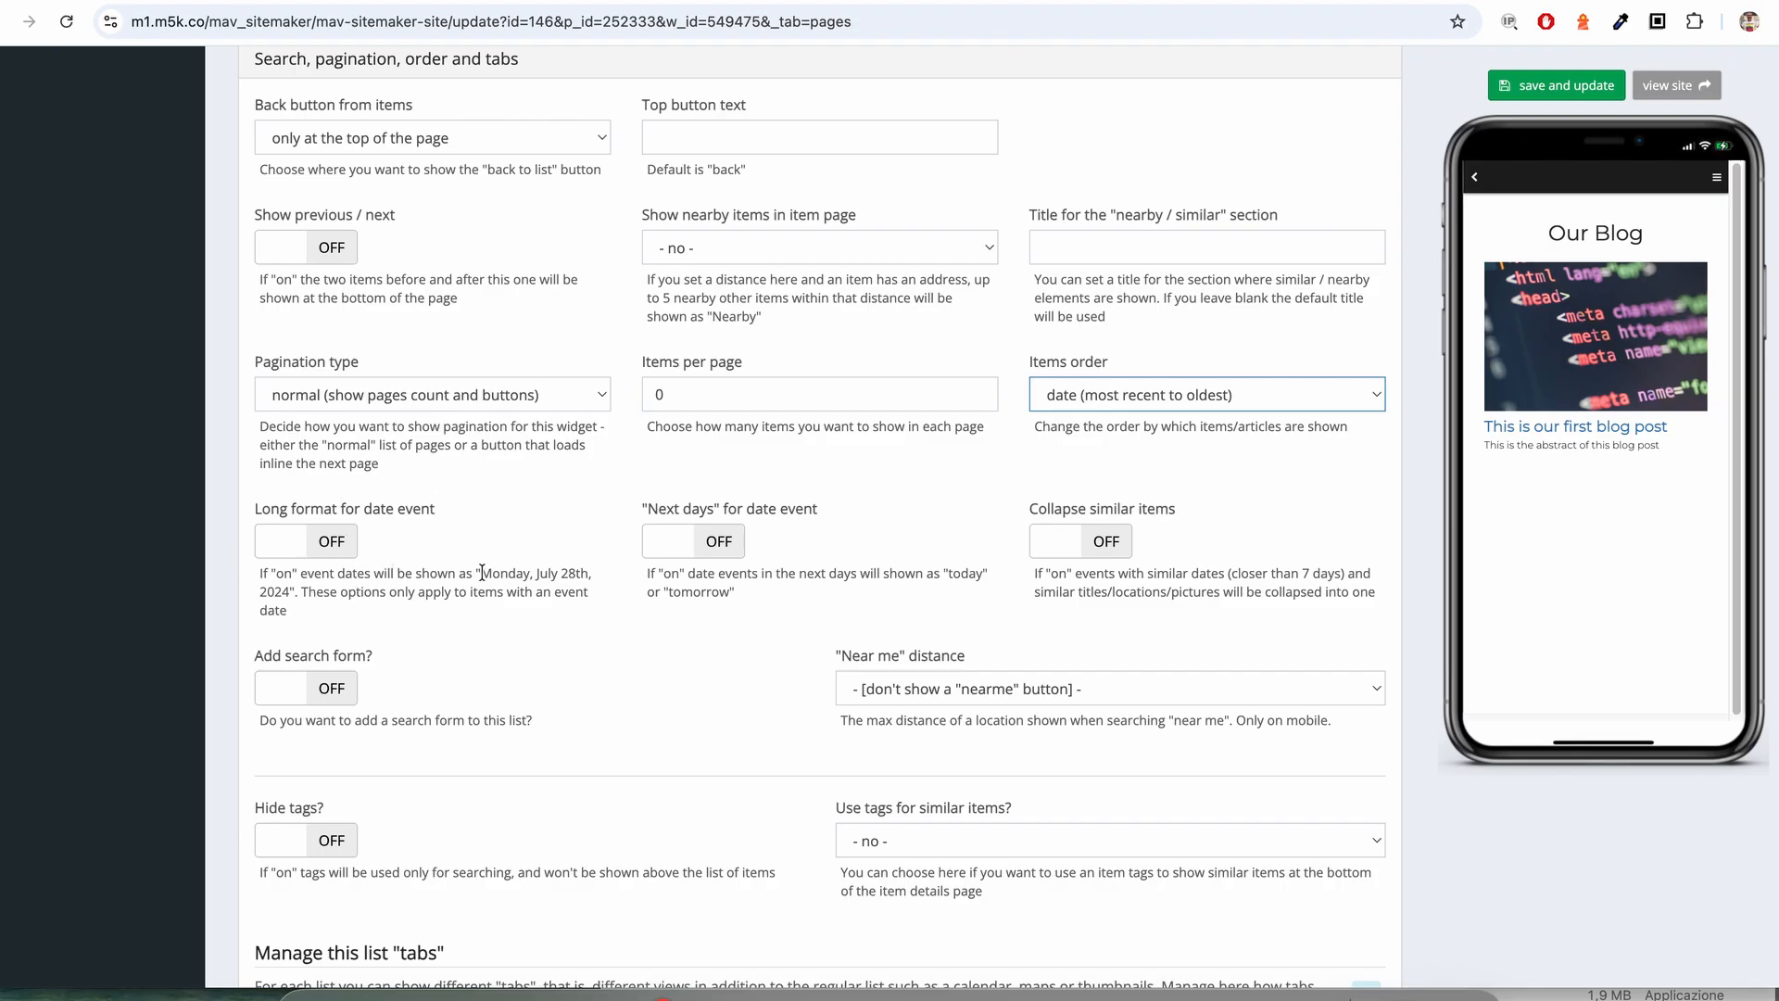
click(289, 589)
drag(482, 573, 289, 589)
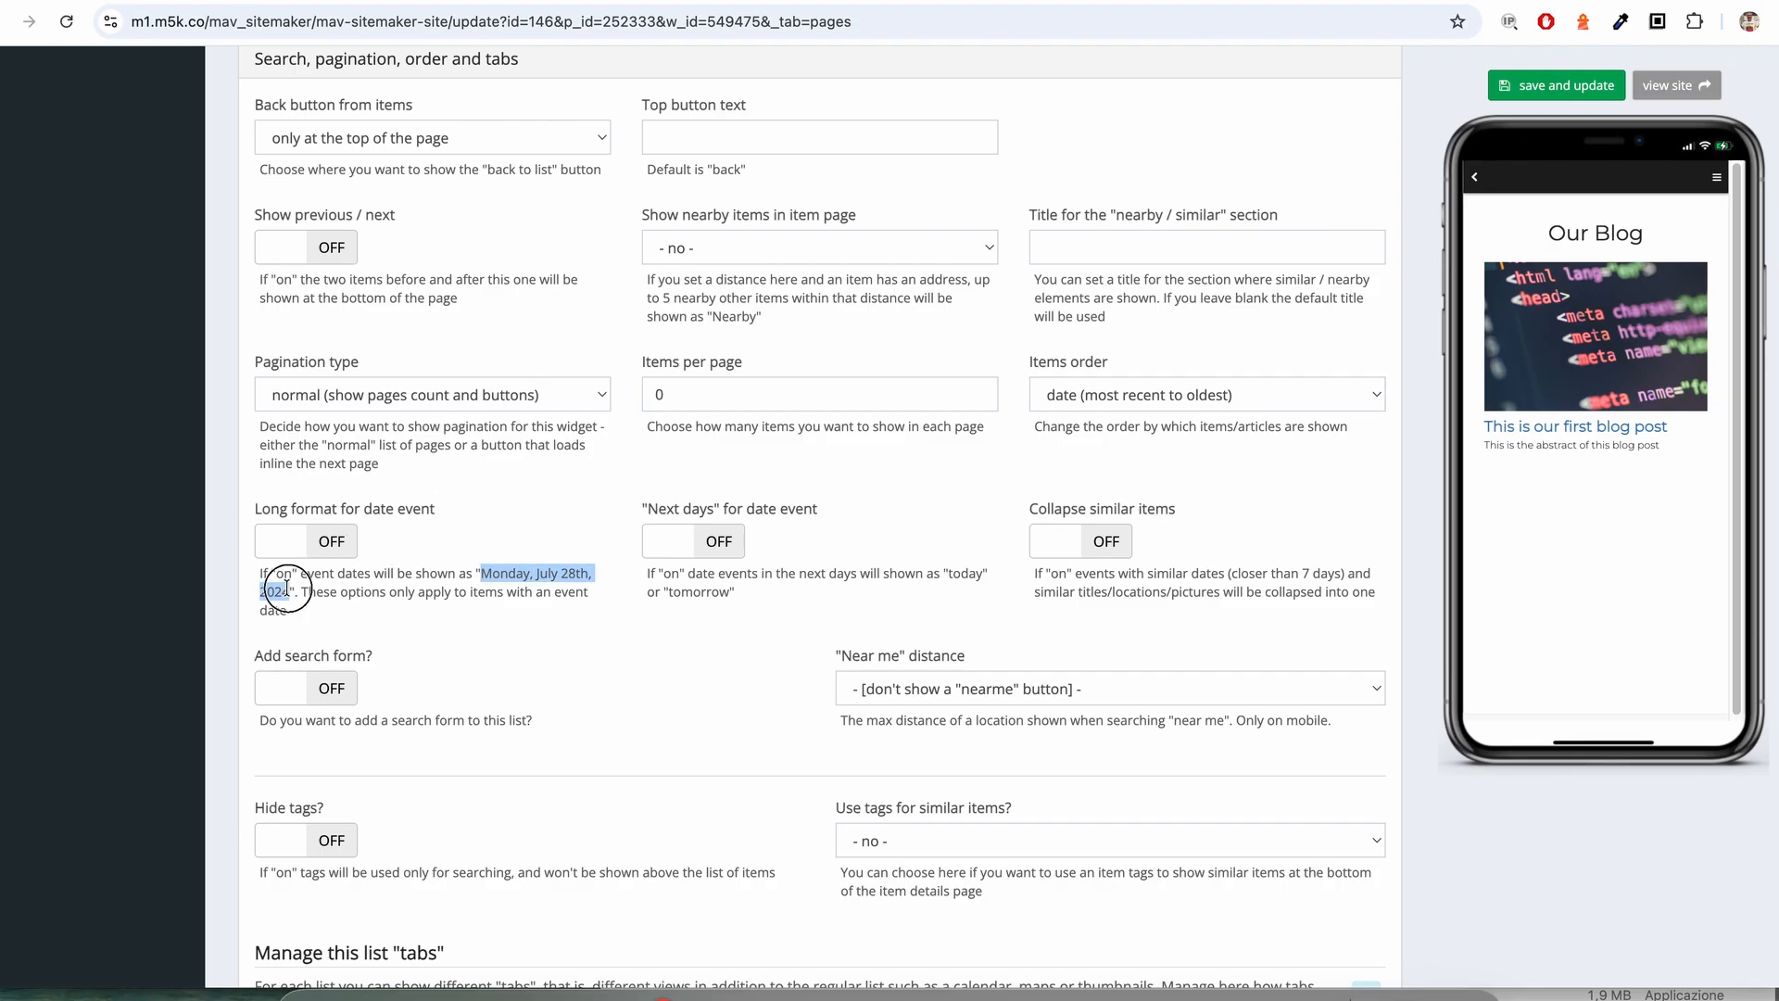
click(564, 487)
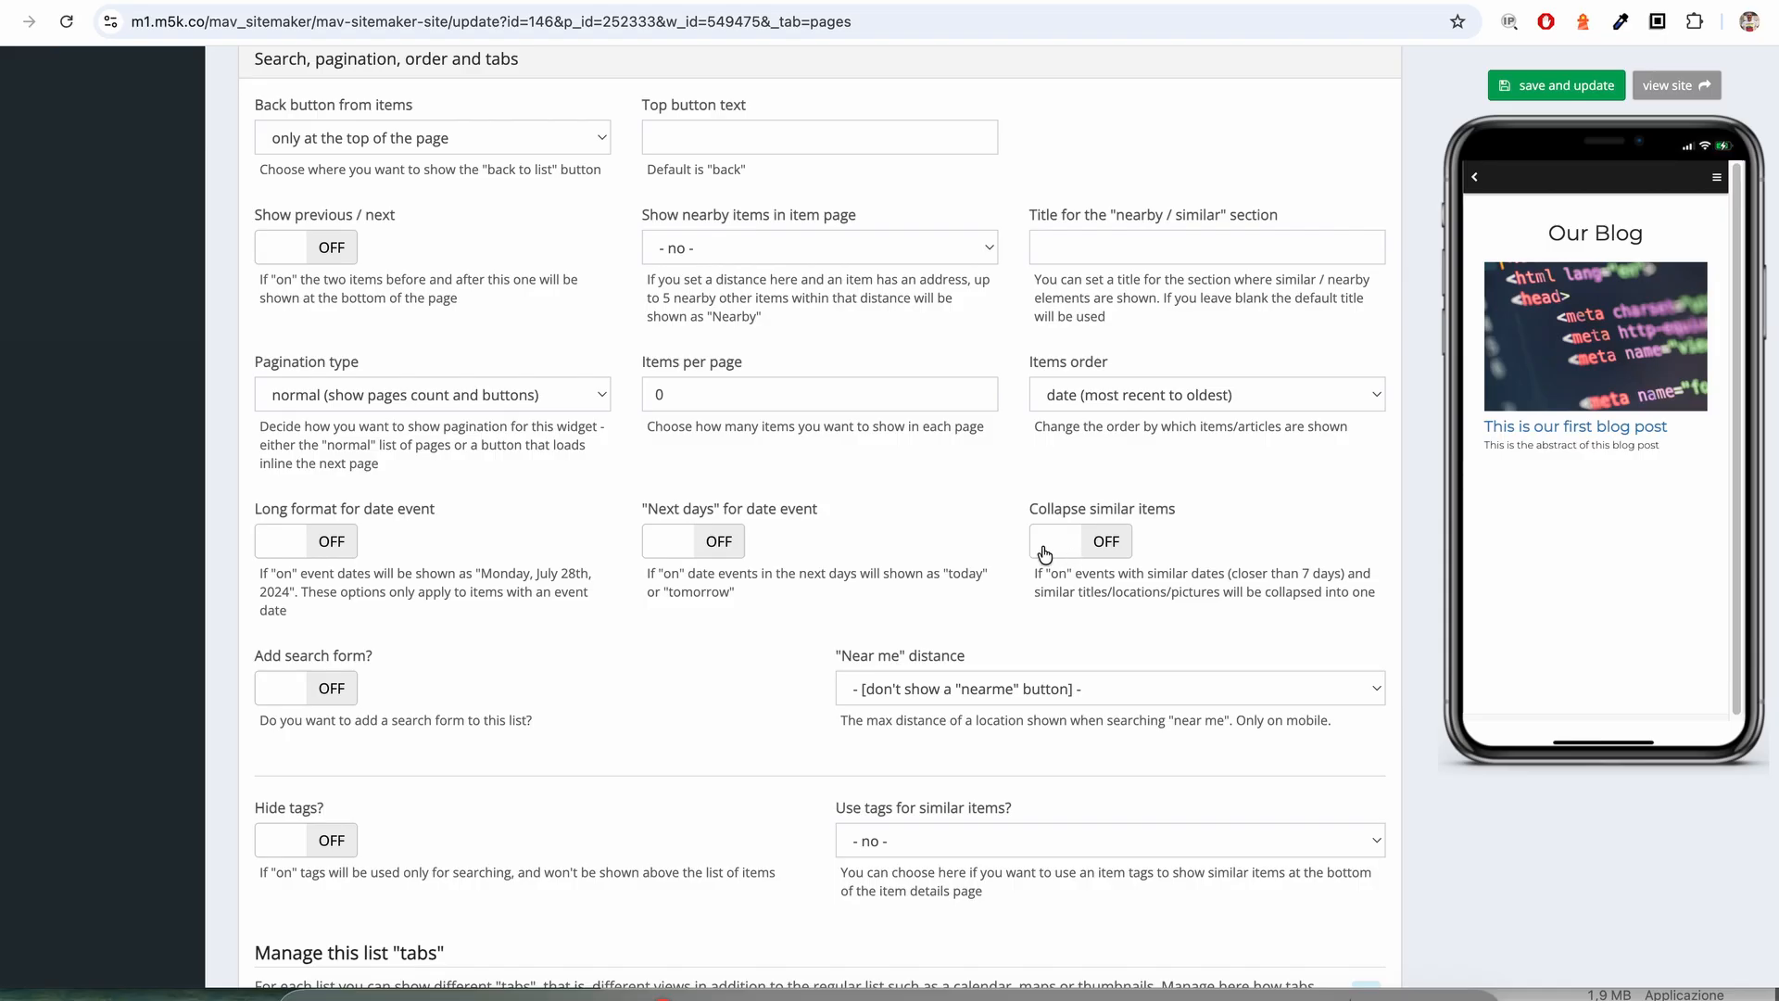
scroll(987, 586, down, 3)
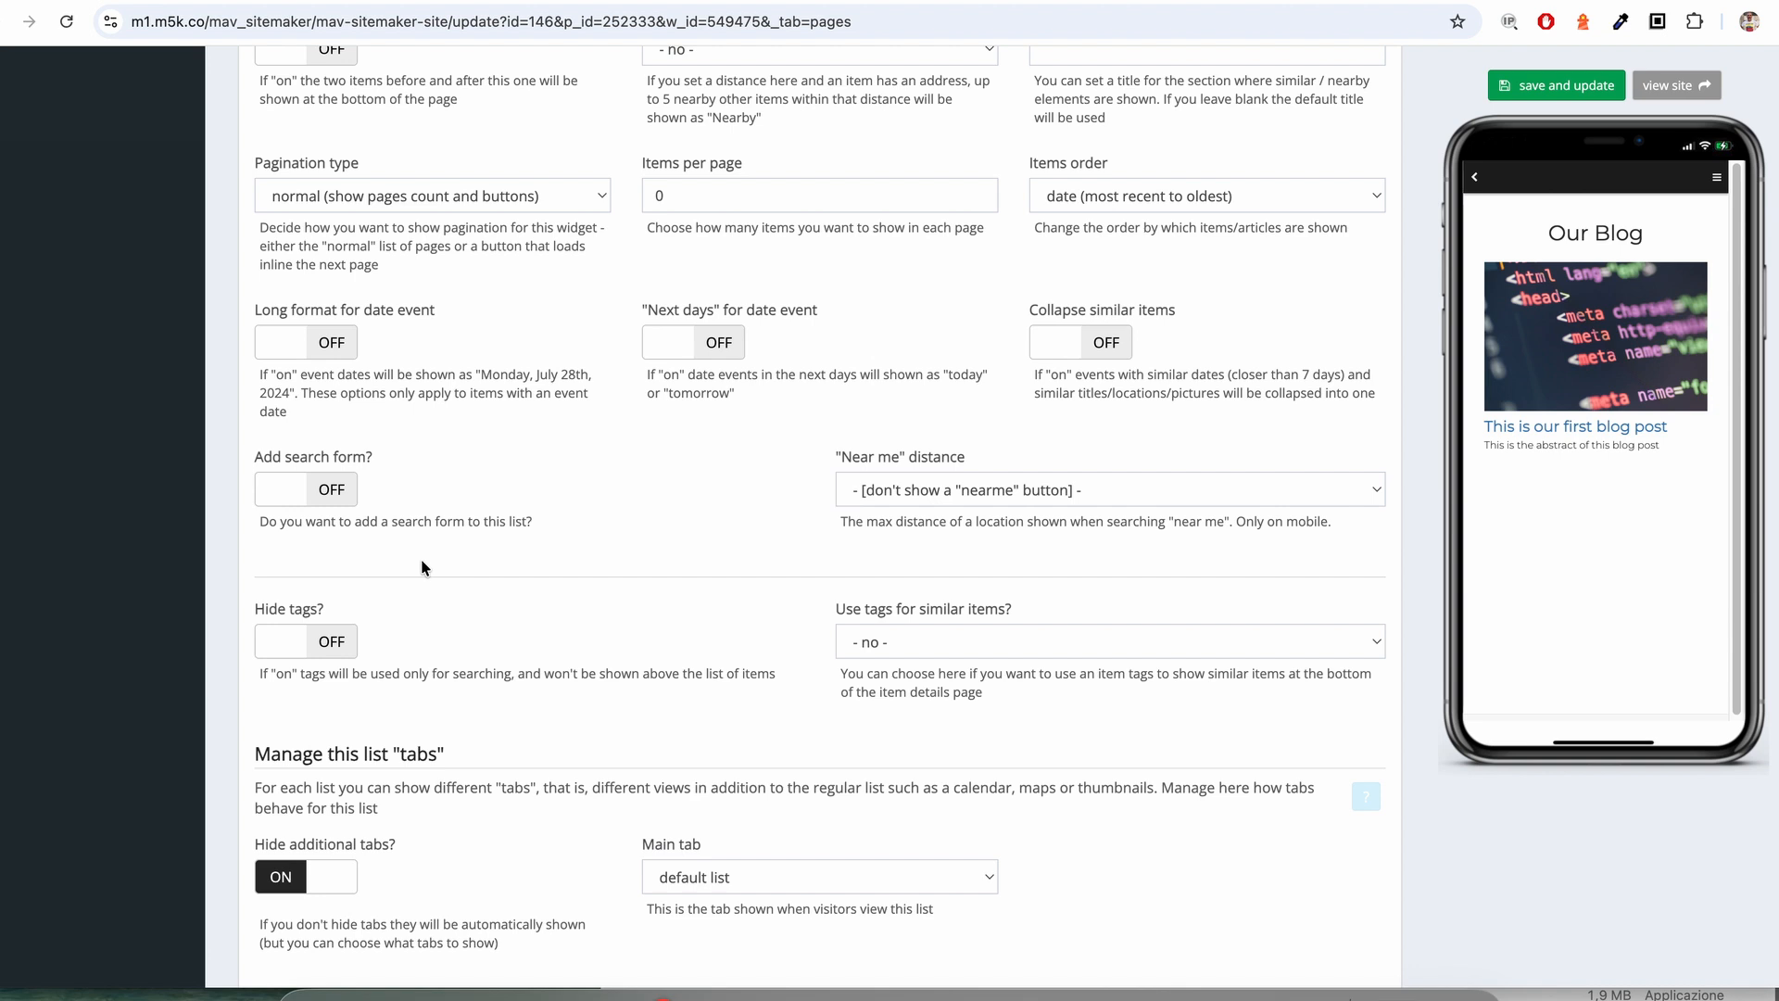
click(1002, 490)
click(975, 423)
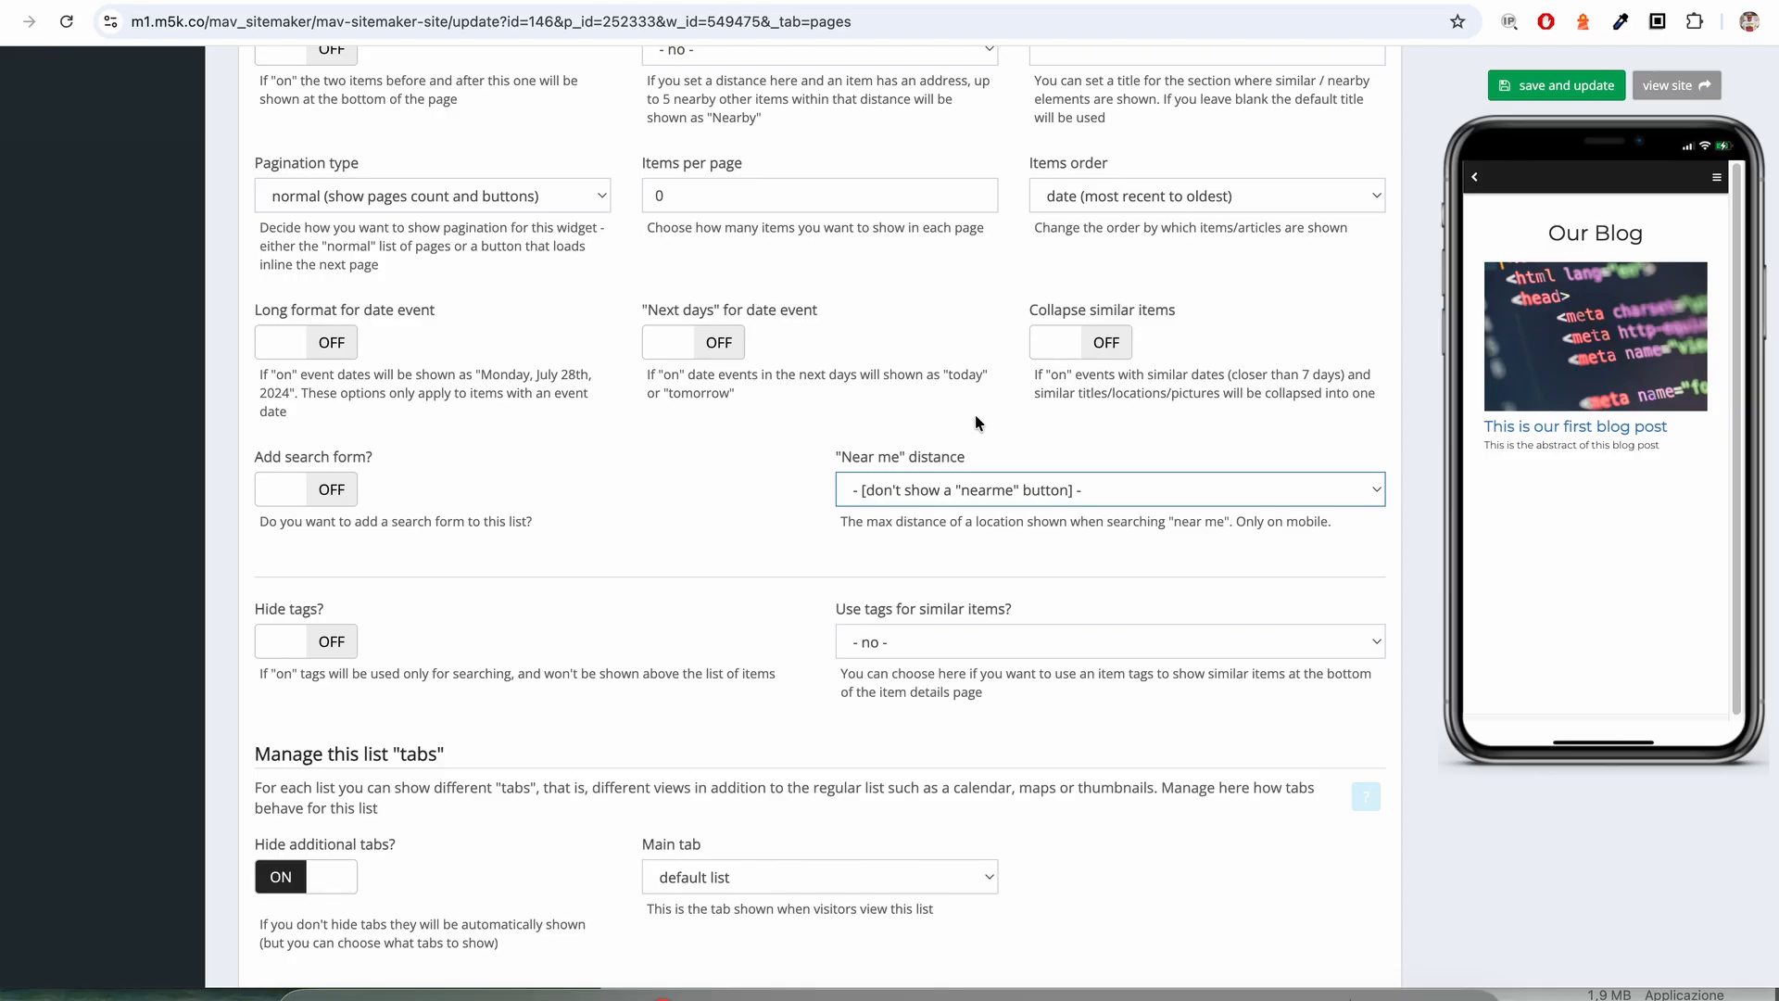
- Review the Hide tags option and the choices for using tags for similar items, keeping "no"
scroll(656, 542, down, 2)
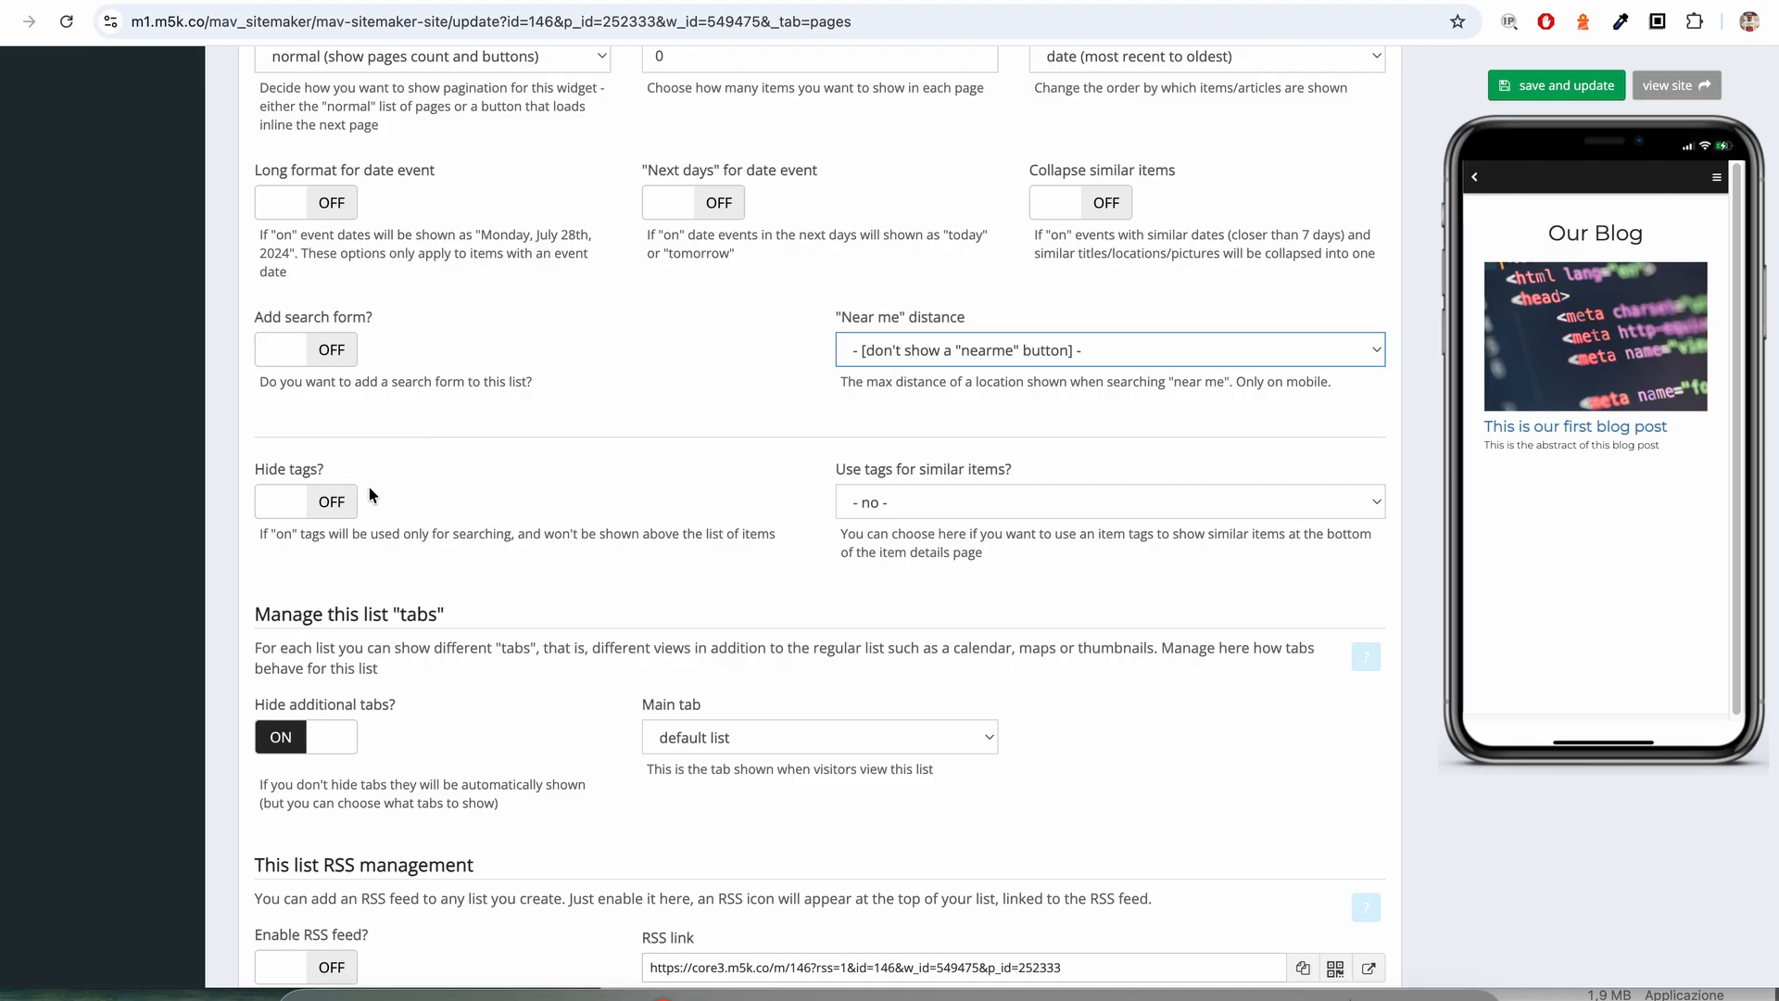
click(975, 505)
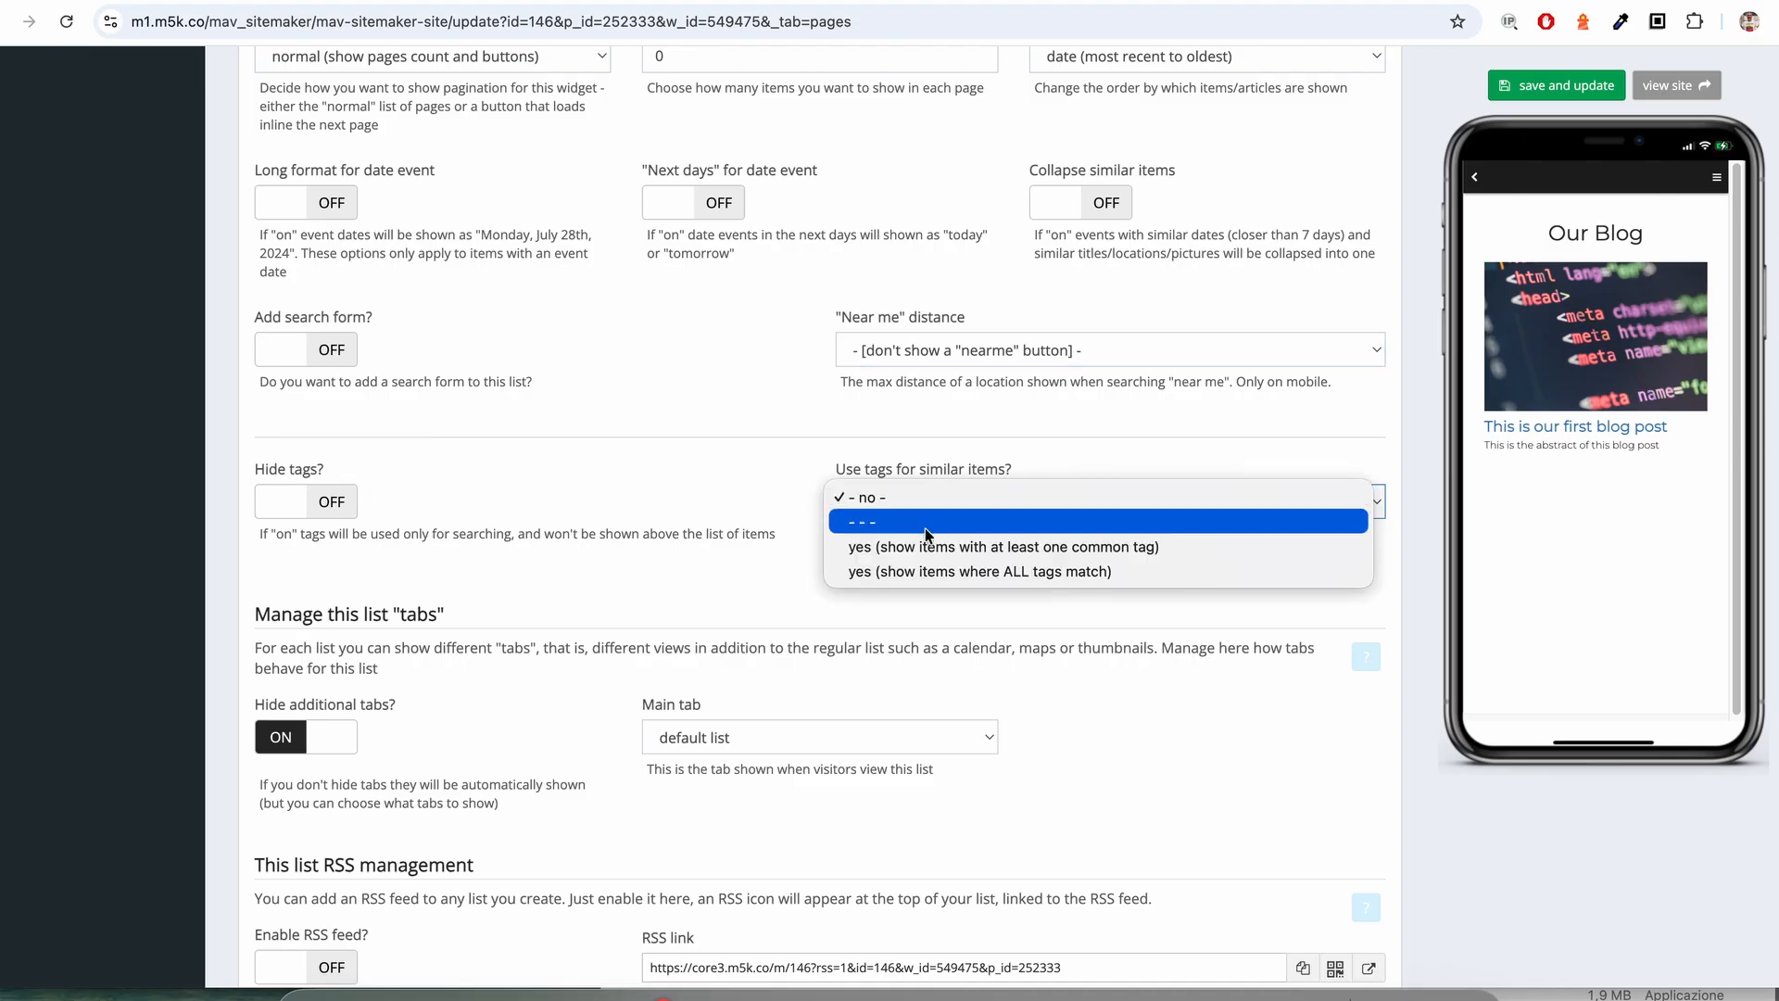
click(783, 459)
click(995, 500)
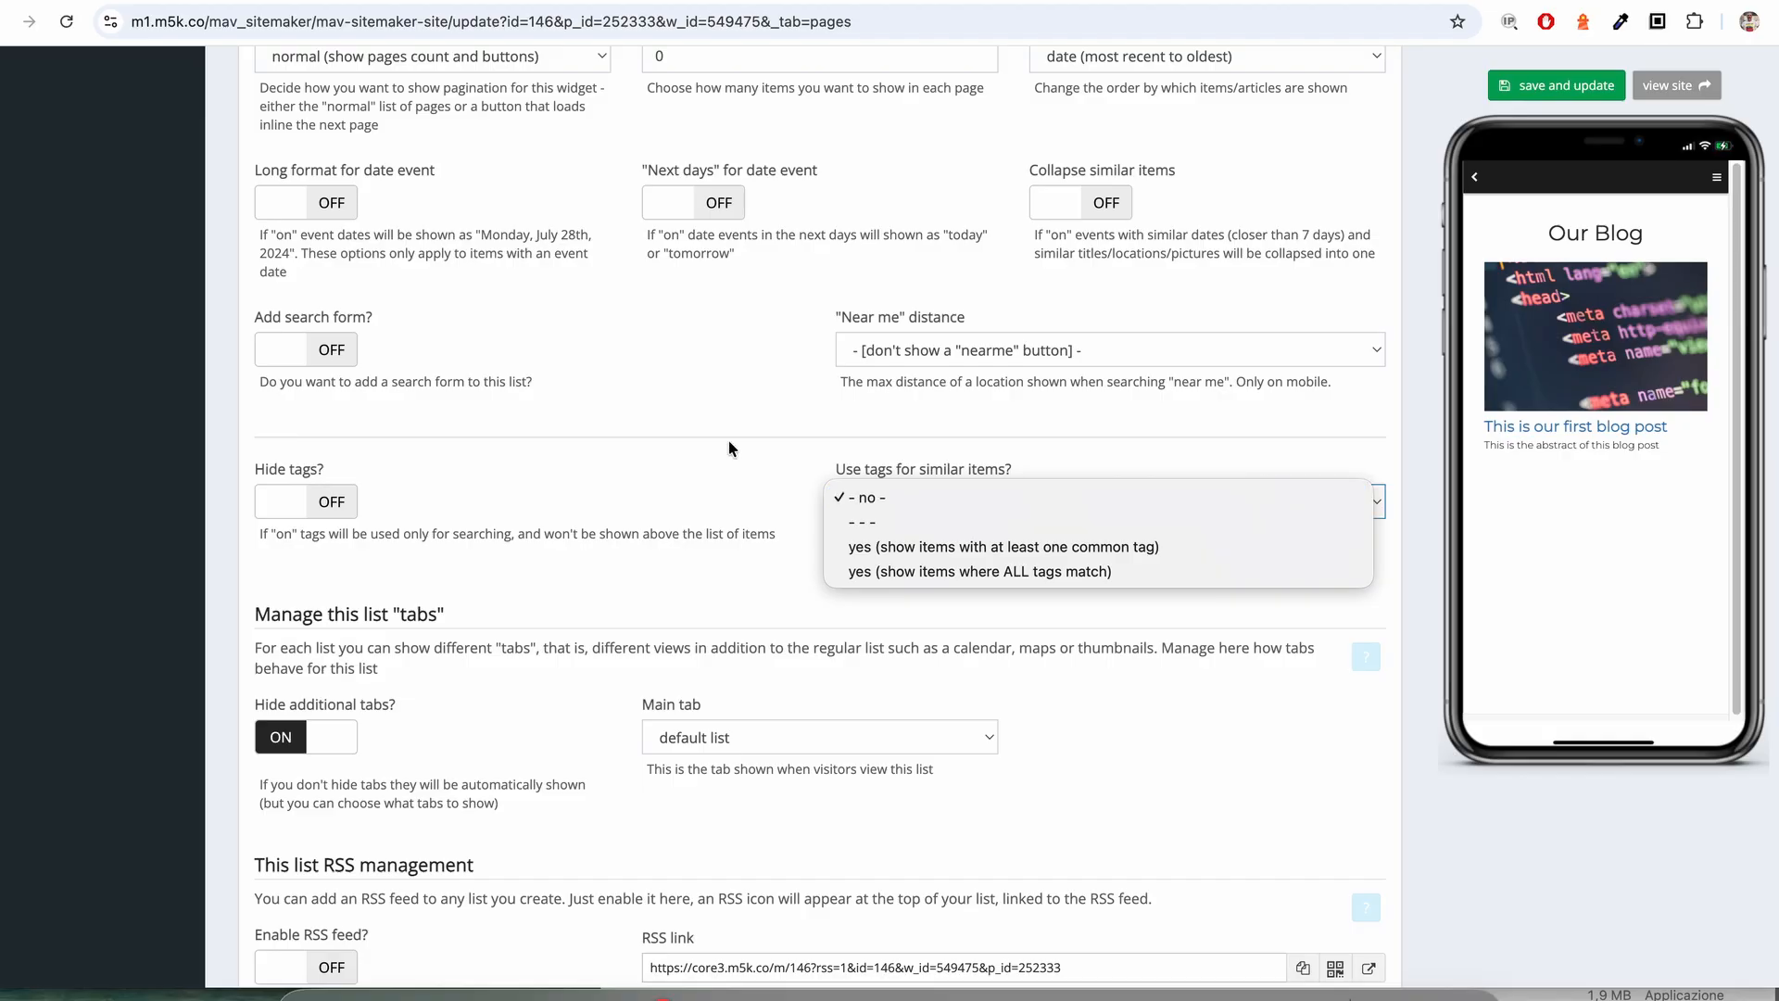
click(729, 442)
- Look back over the search, order and tag settings, and check the Main tab choices, keeping the default list
scroll(691, 441, up, 5)
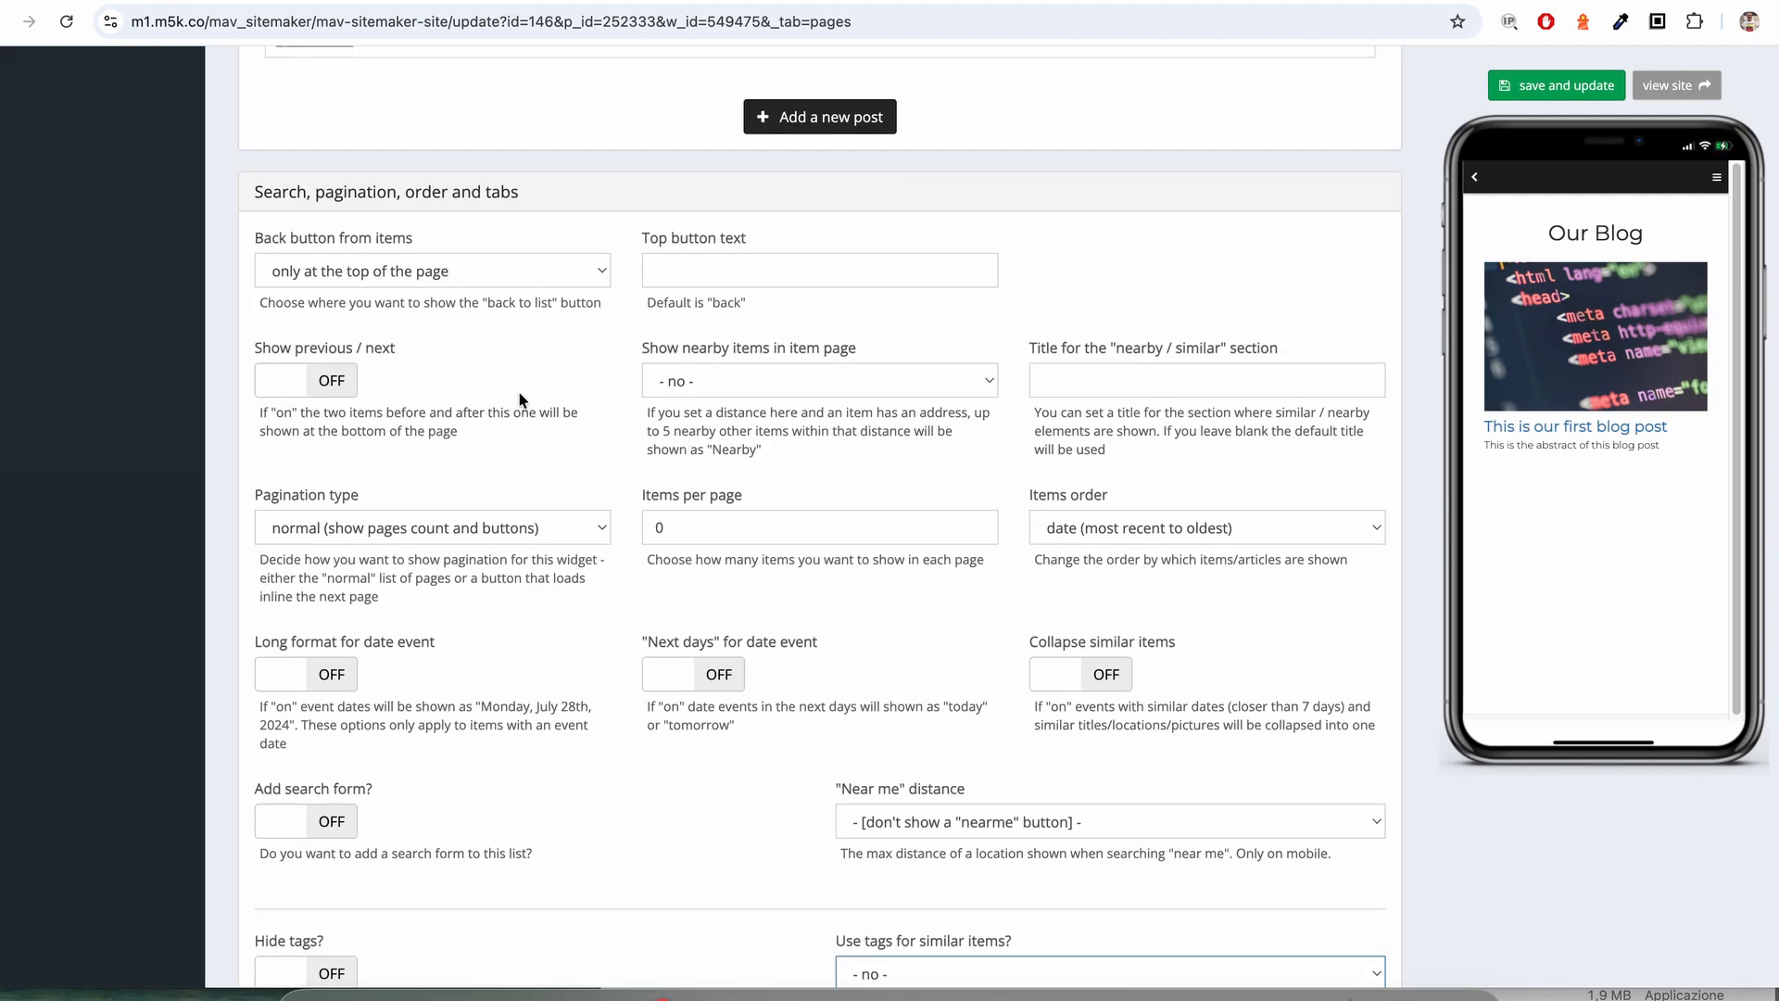
scroll(523, 402, down, 1)
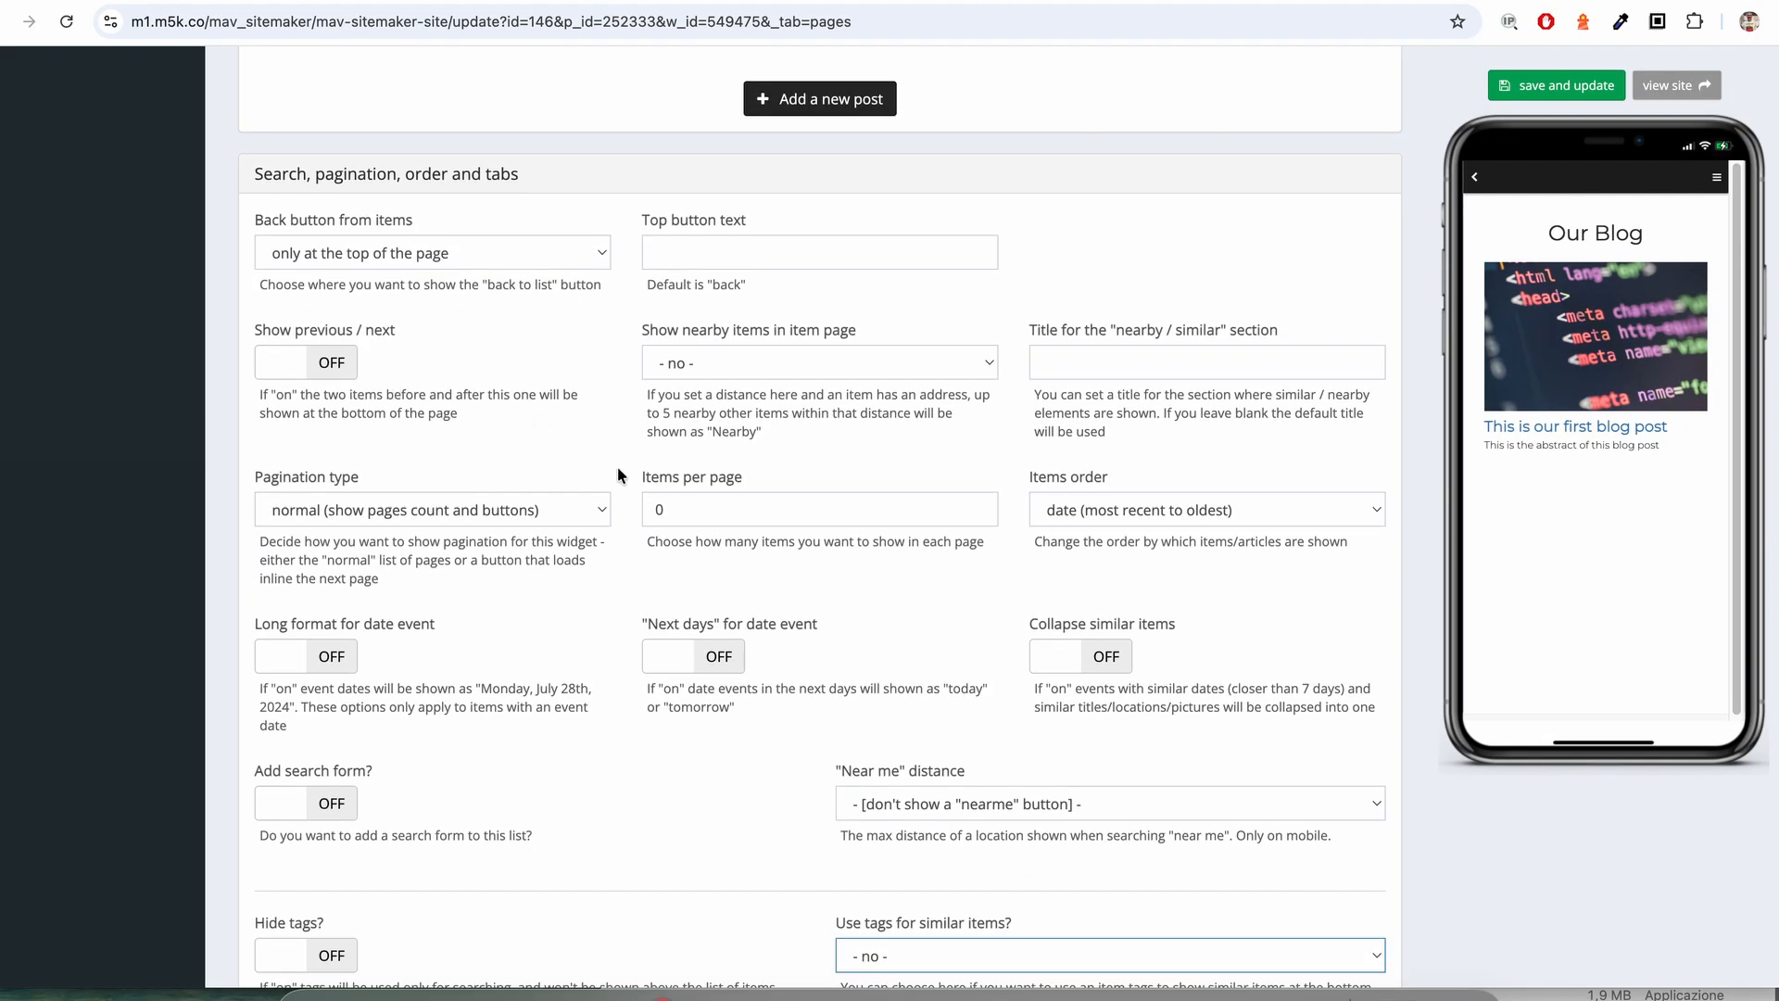
scroll(865, 449, down, 4)
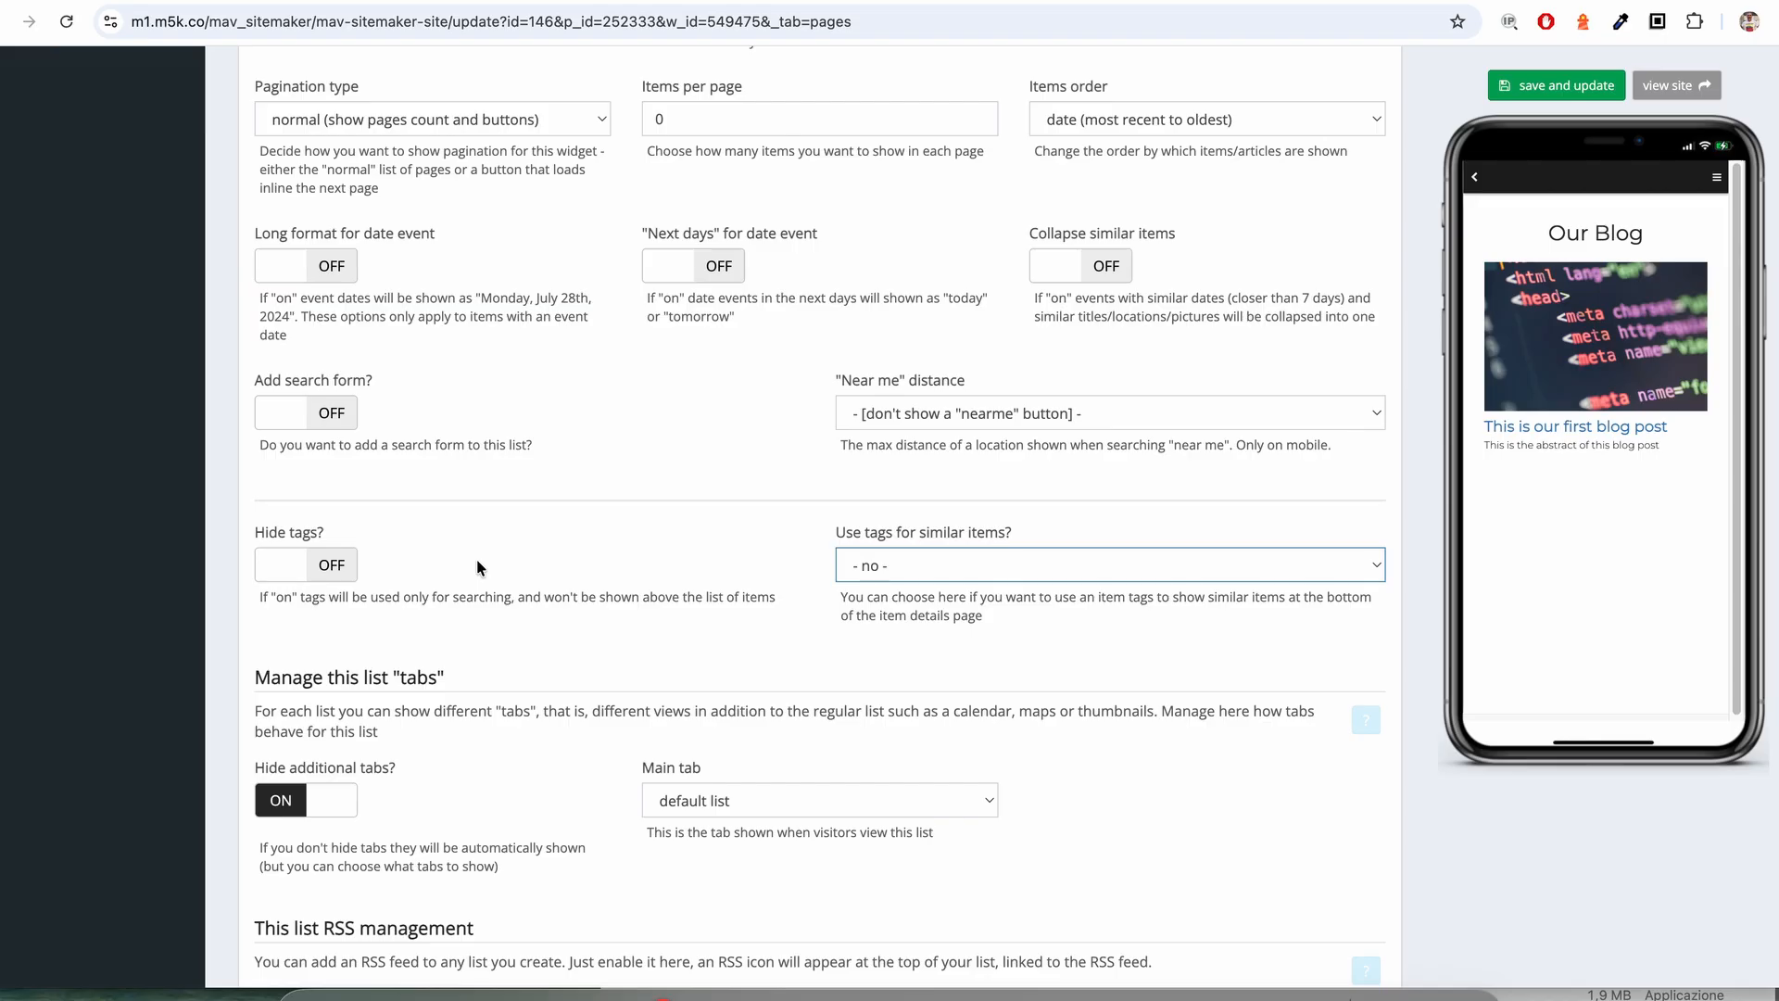
scroll(508, 553, down, 3)
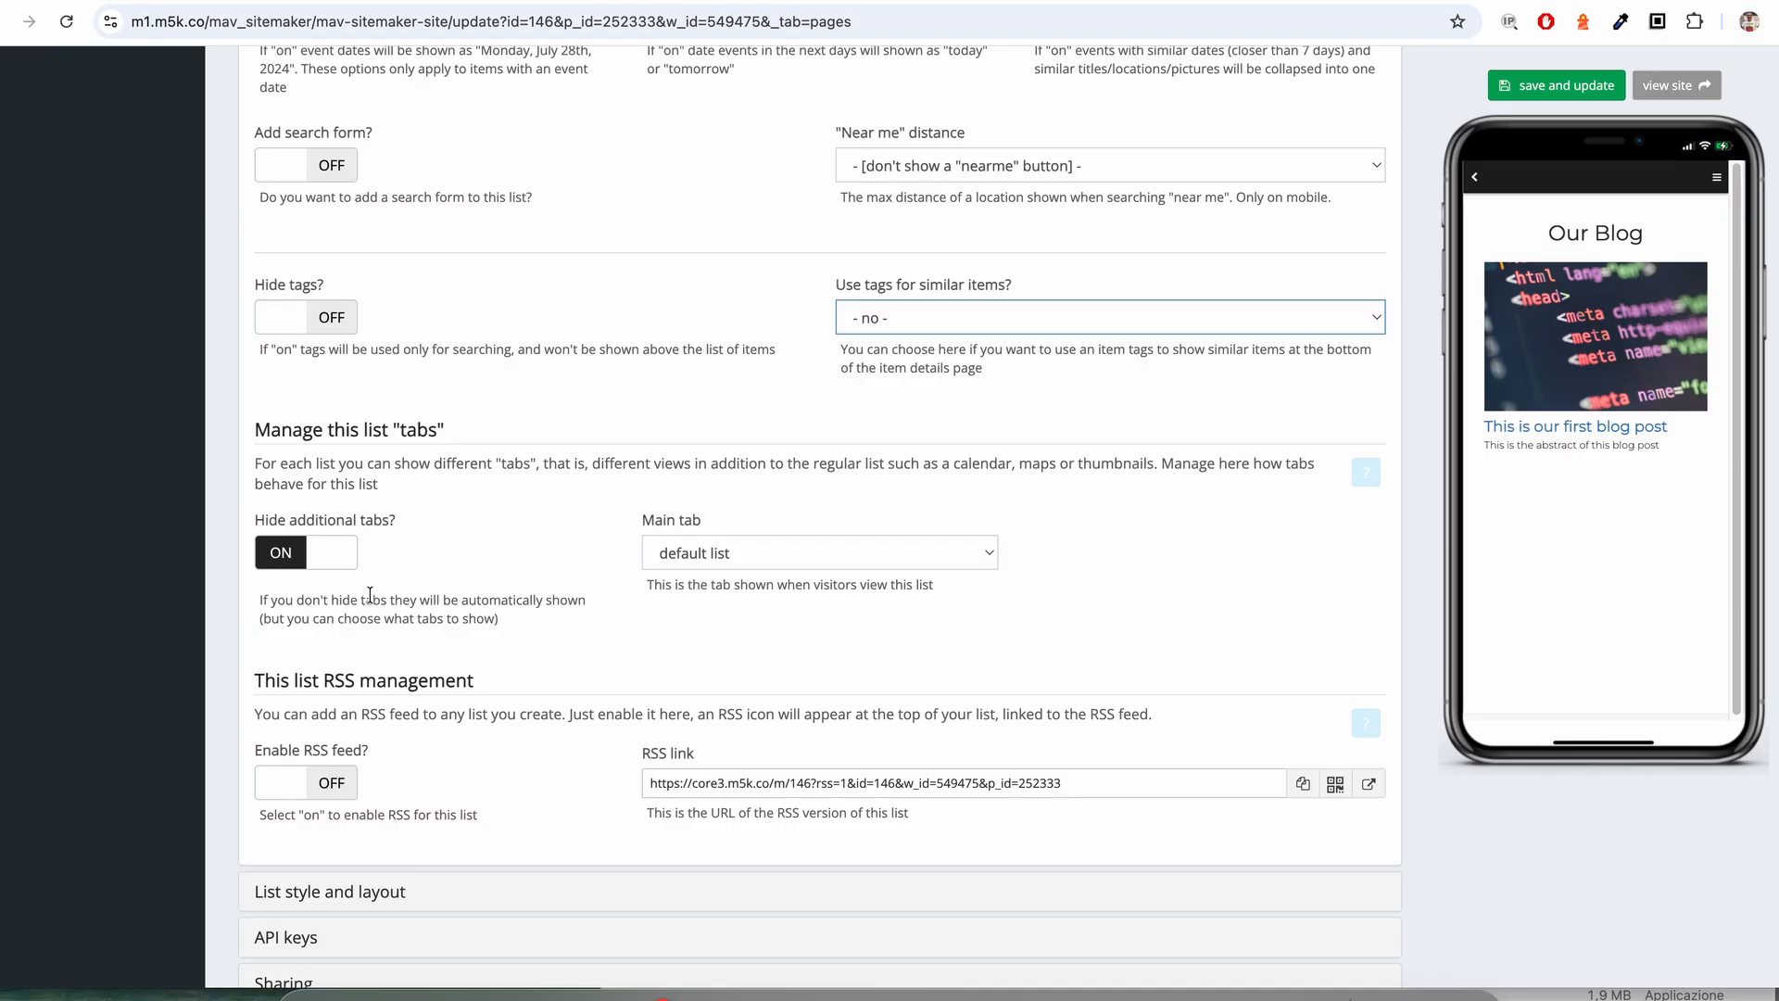
click(752, 554)
click(596, 570)
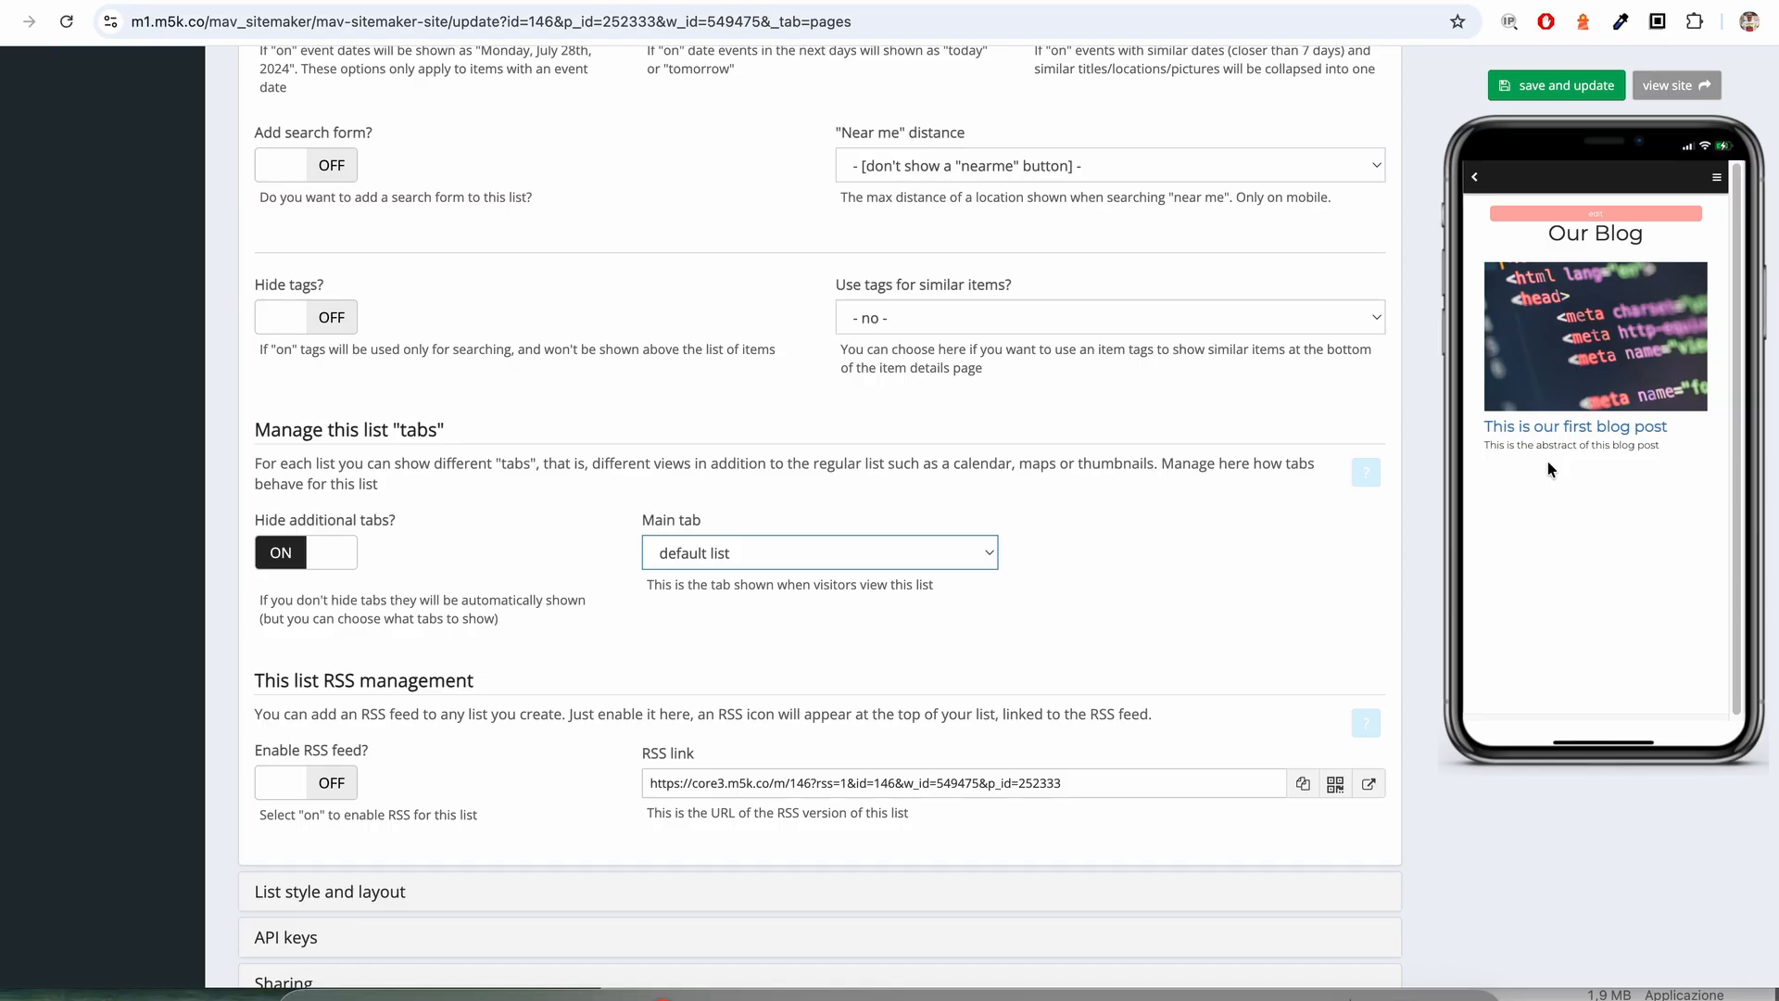
- Review the list's RSS management options and open the List style and layout section to examine its settings
scroll(1121, 529, down, 2)
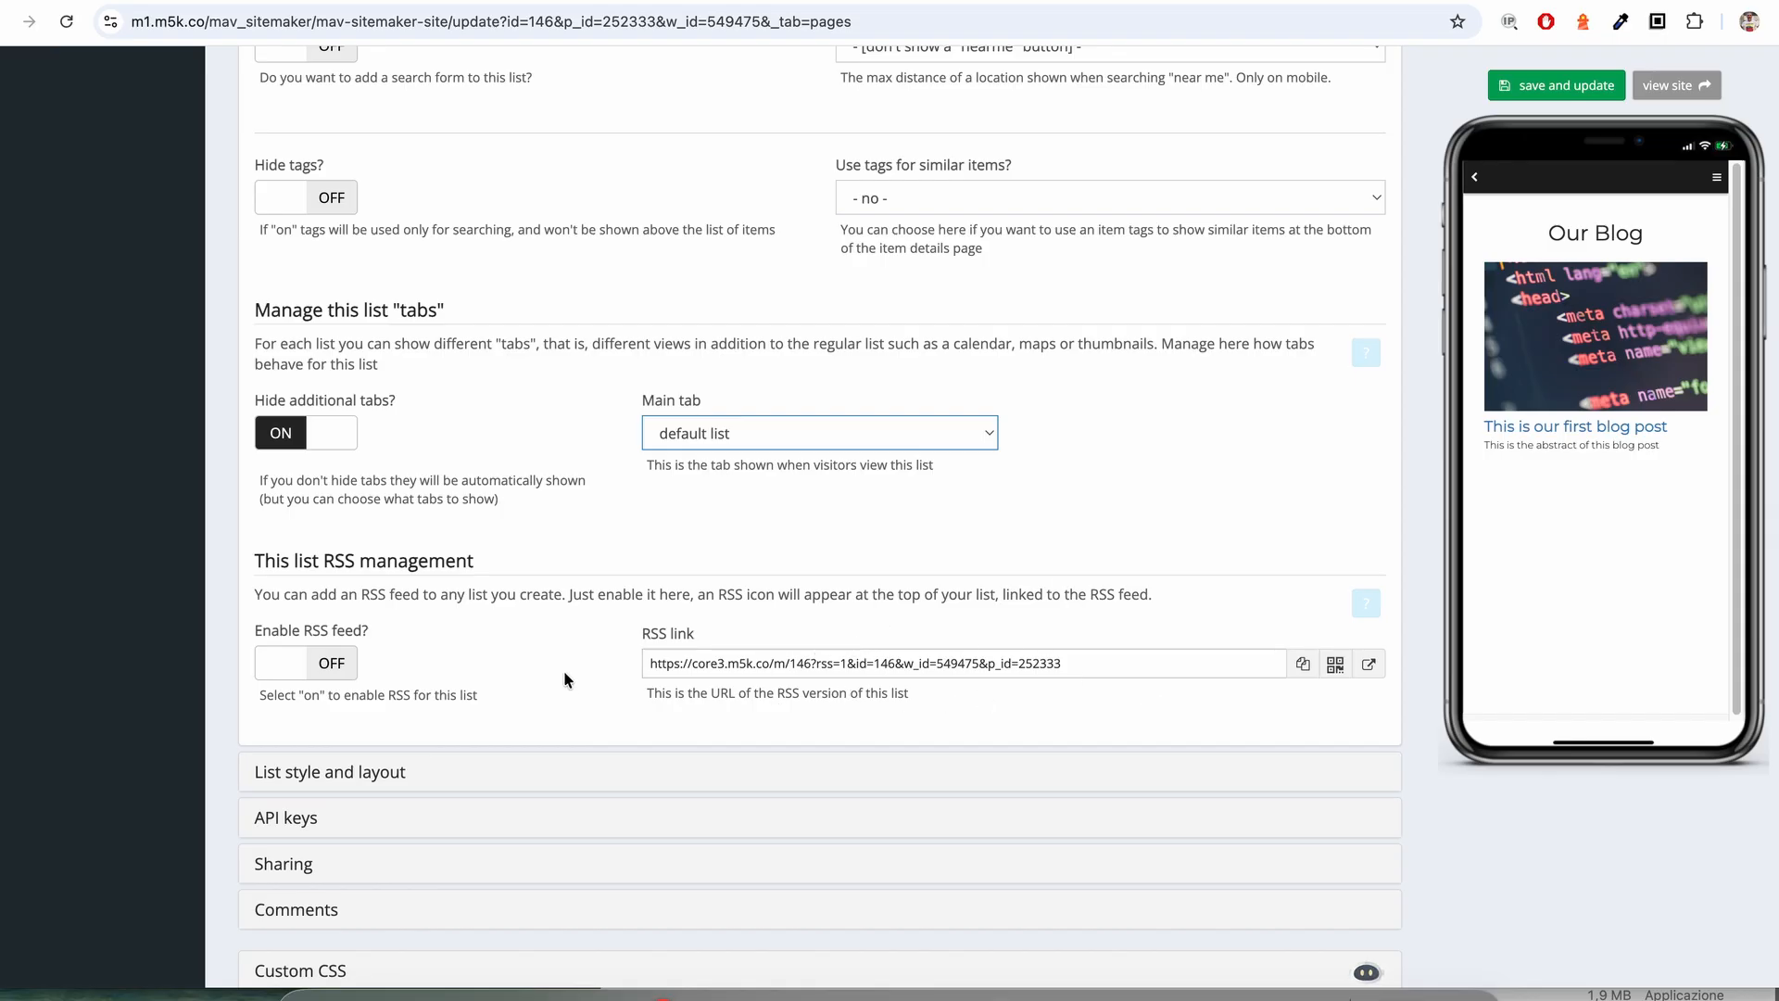
scroll(563, 674, down, 3)
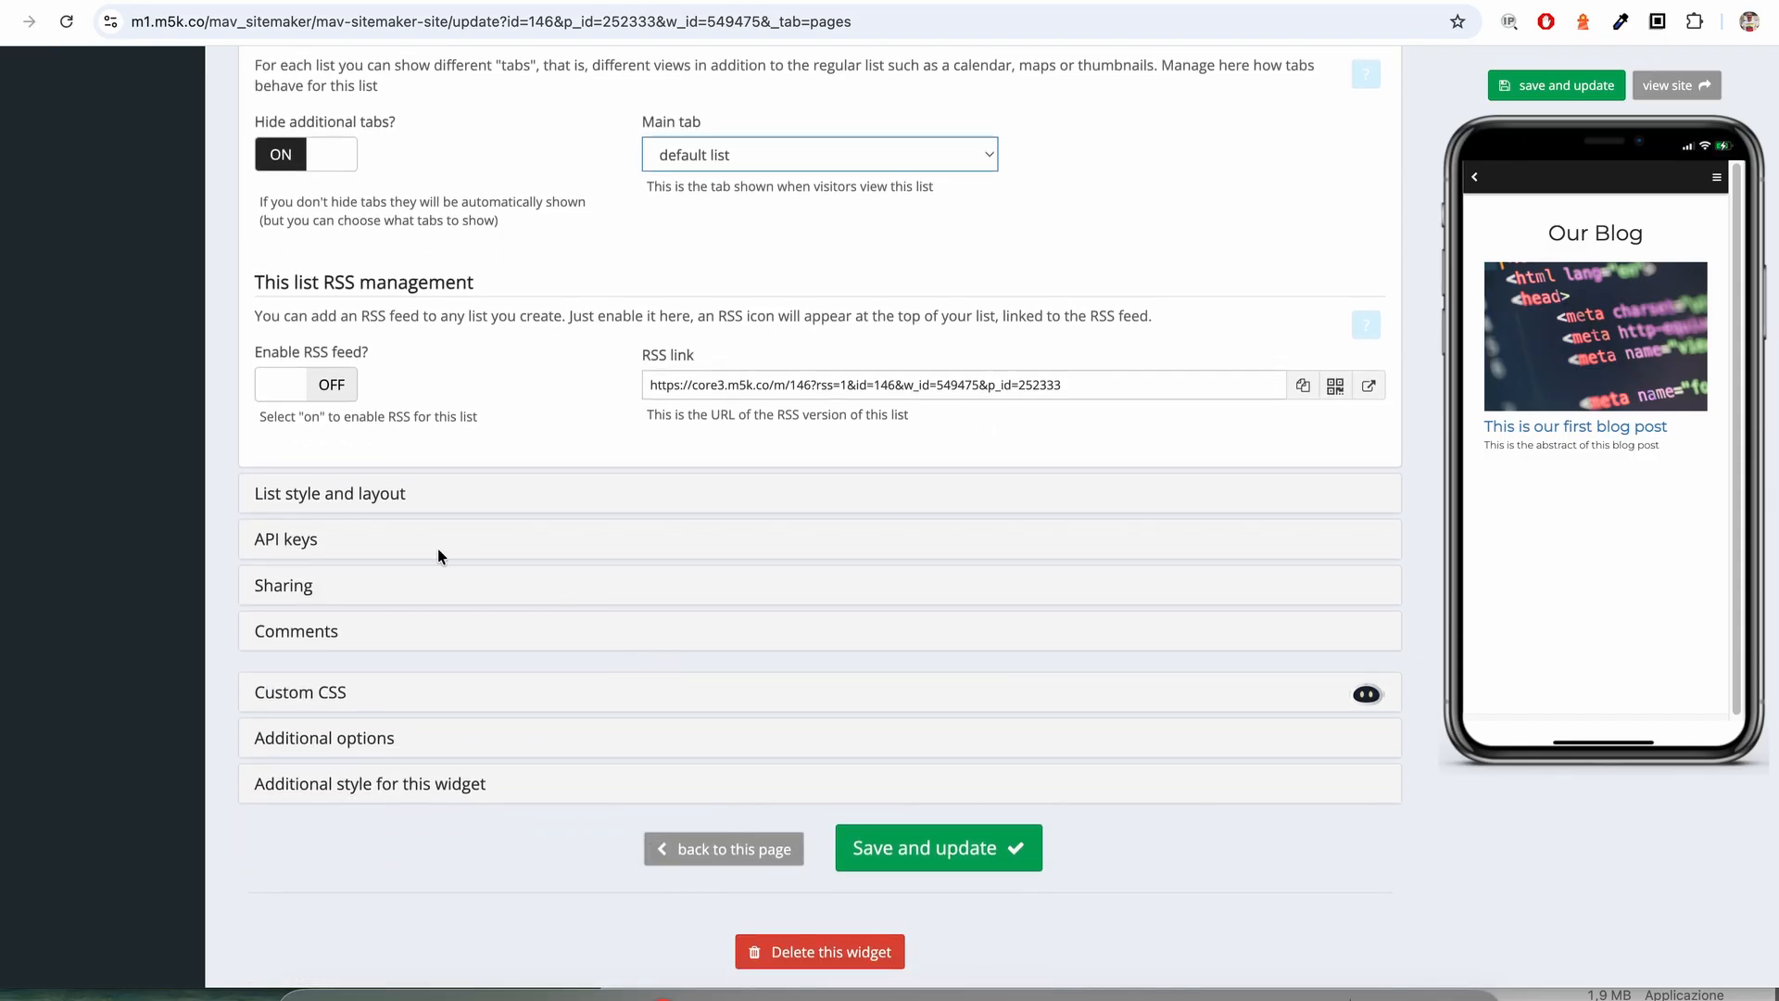
click(344, 494)
scroll(347, 498, down, 3)
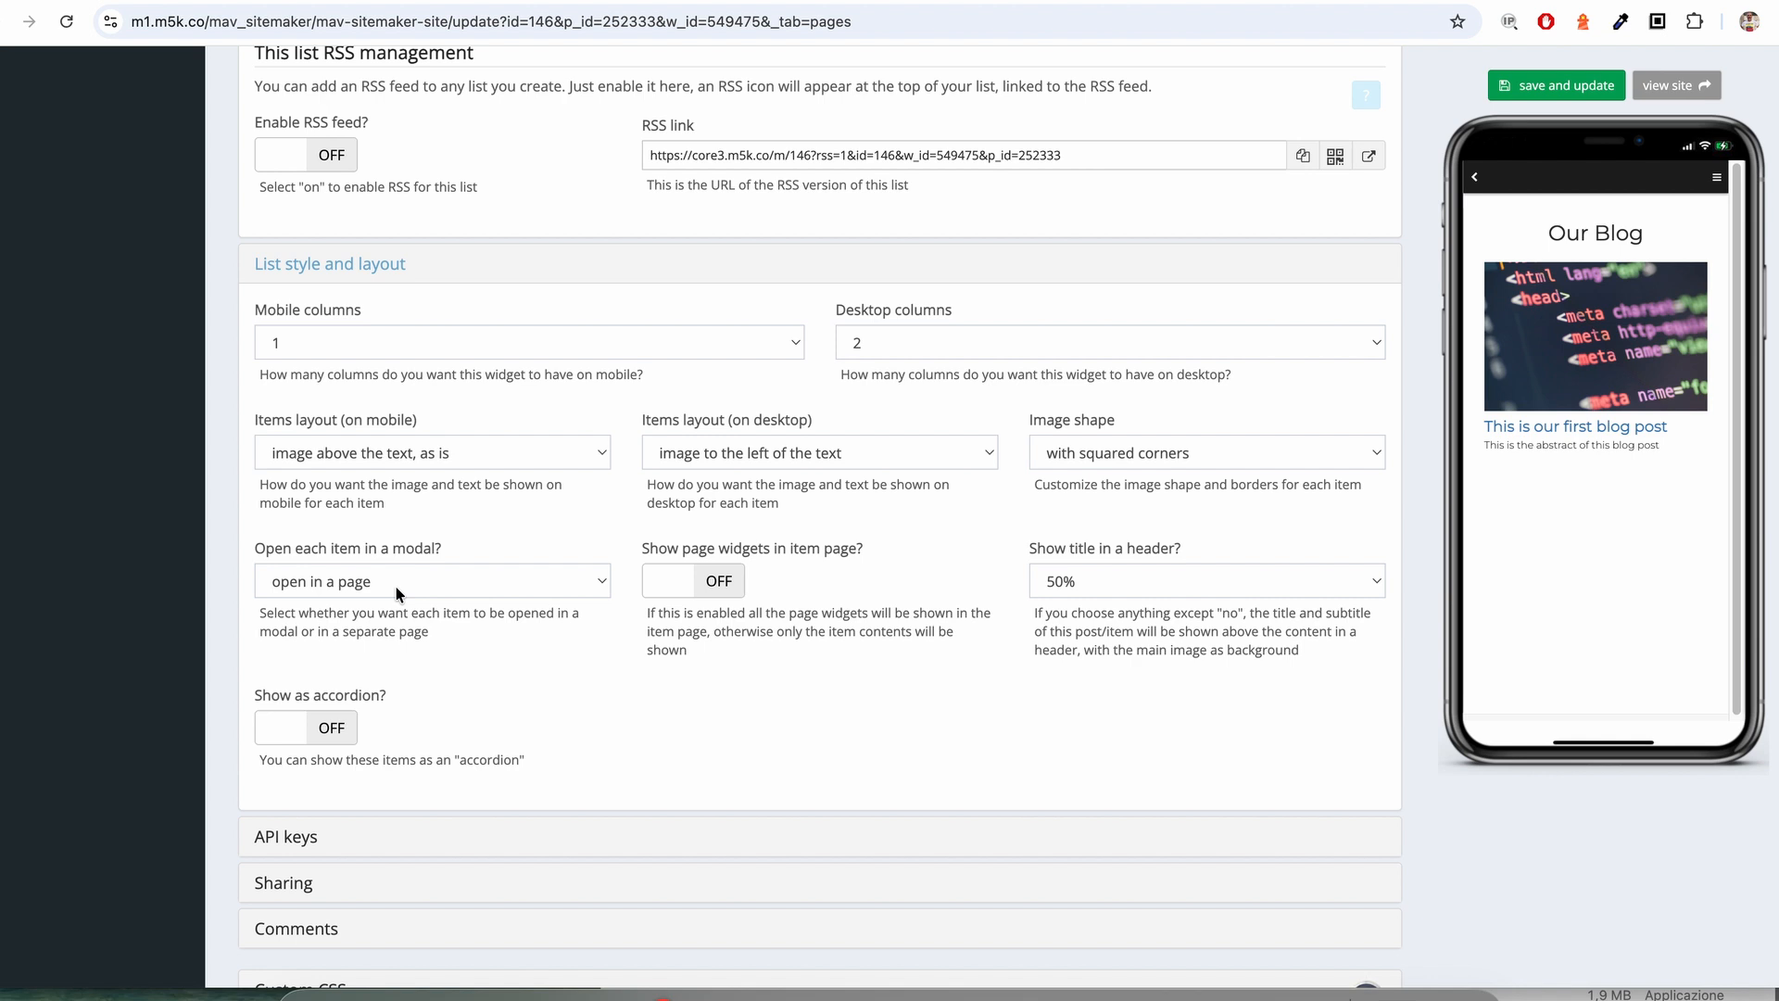
scroll(419, 593, down, 2)
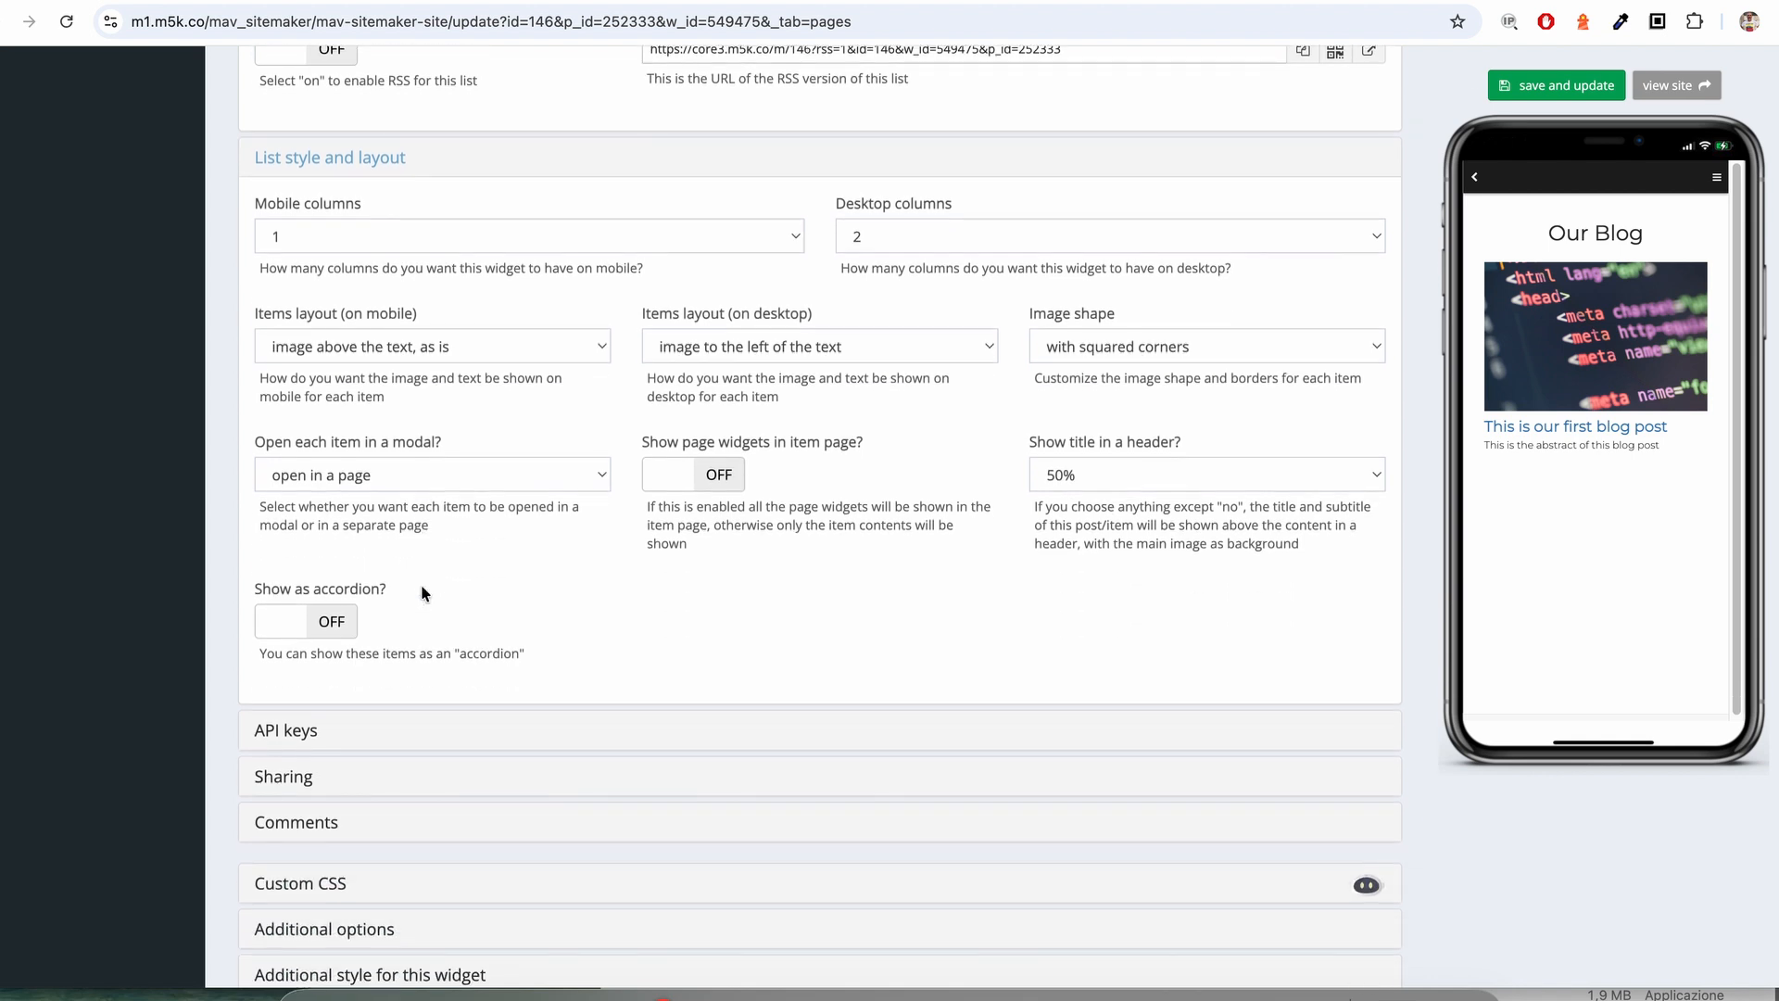
- Examine the "Show title in a header?" choices alongside the published blog, keeping the header at 50%
click(1164, 473)
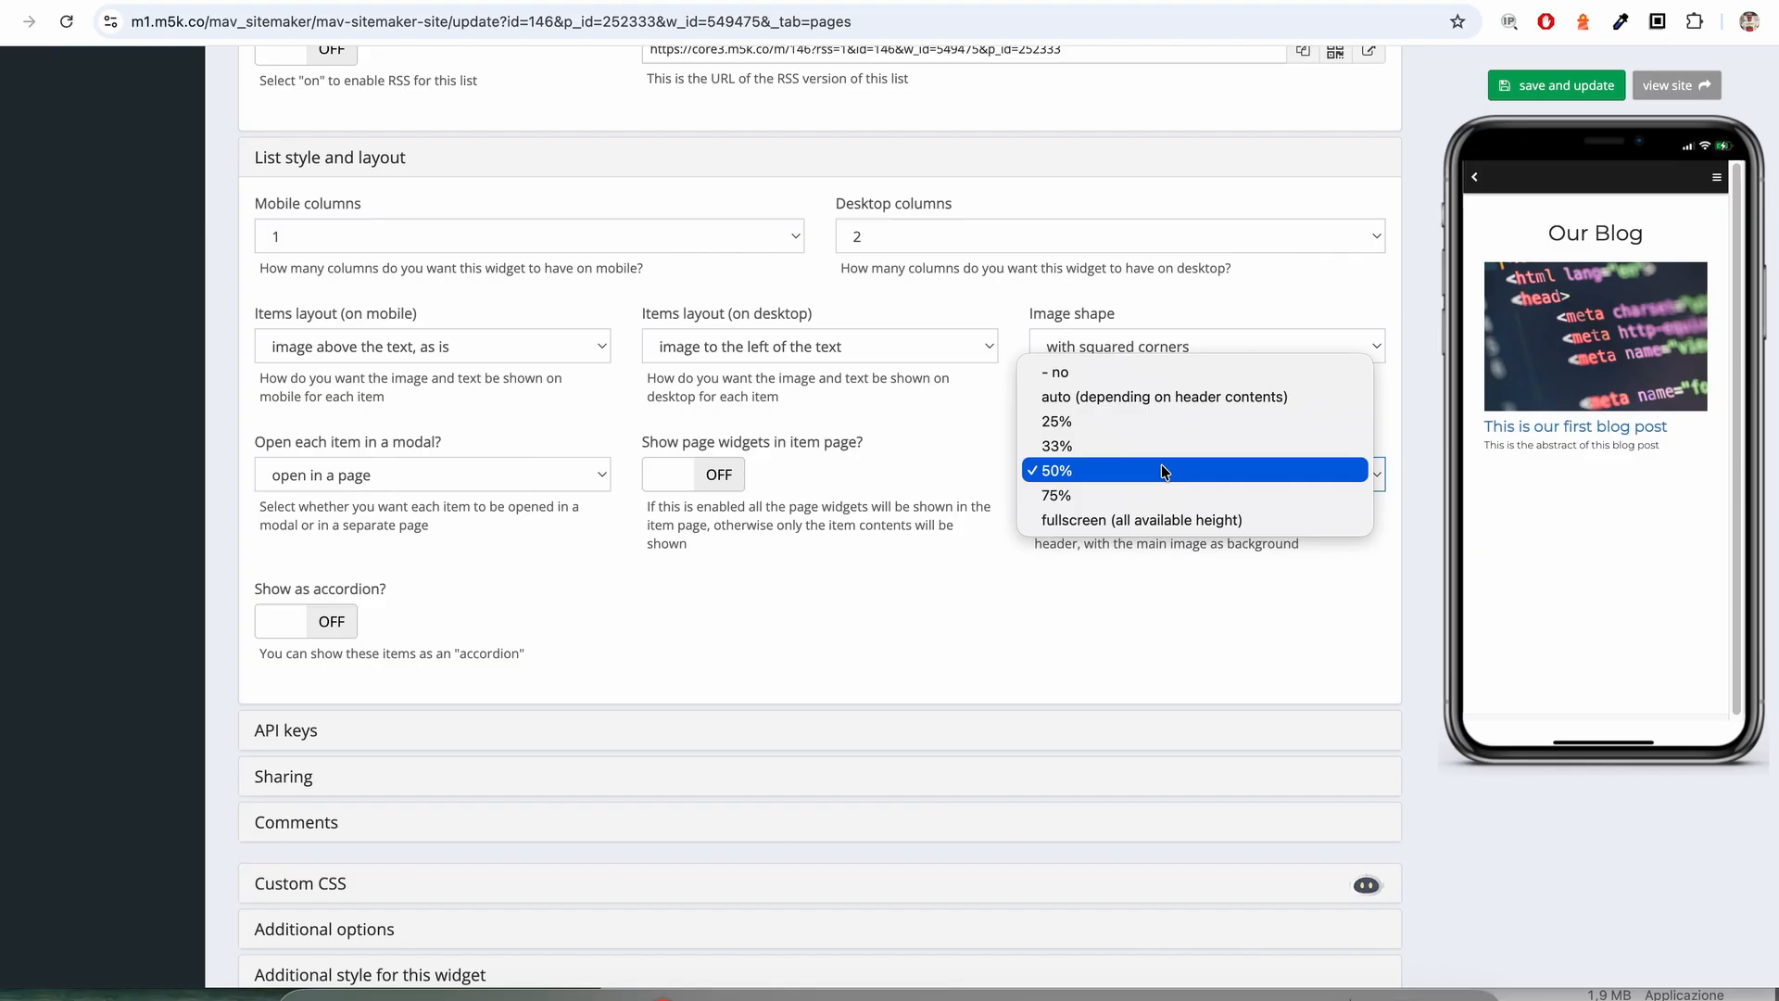
click(1004, 614)
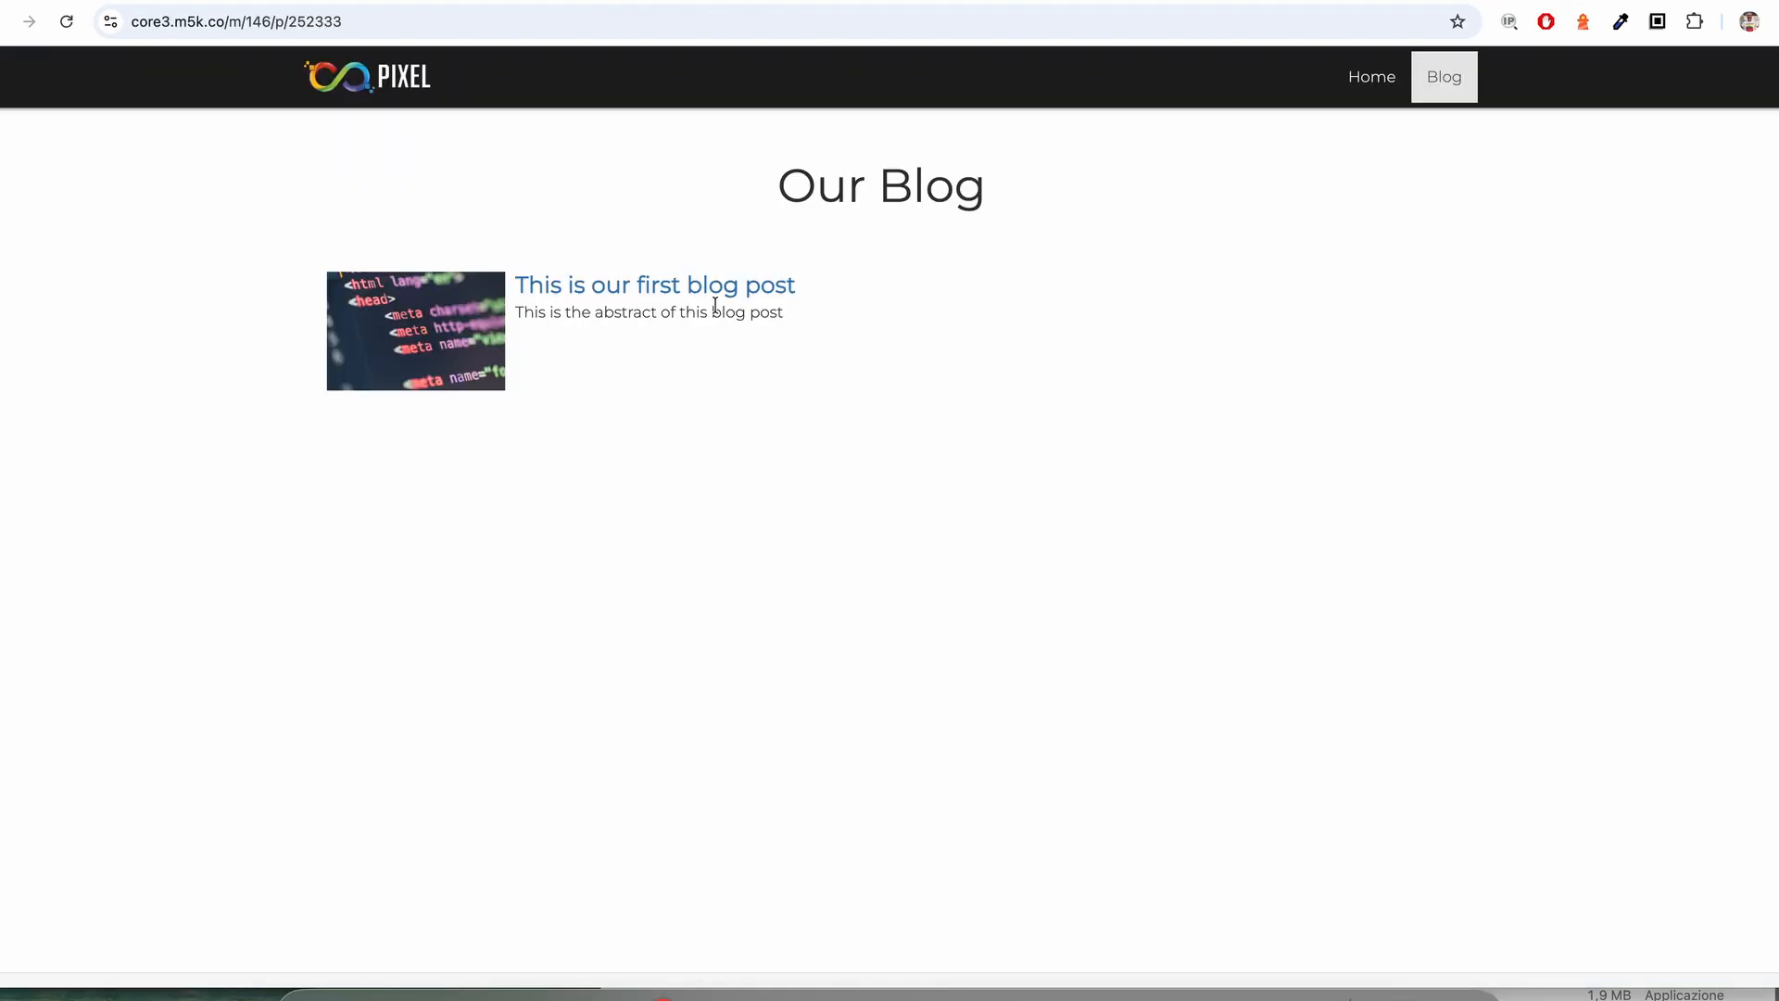
click(727, 310)
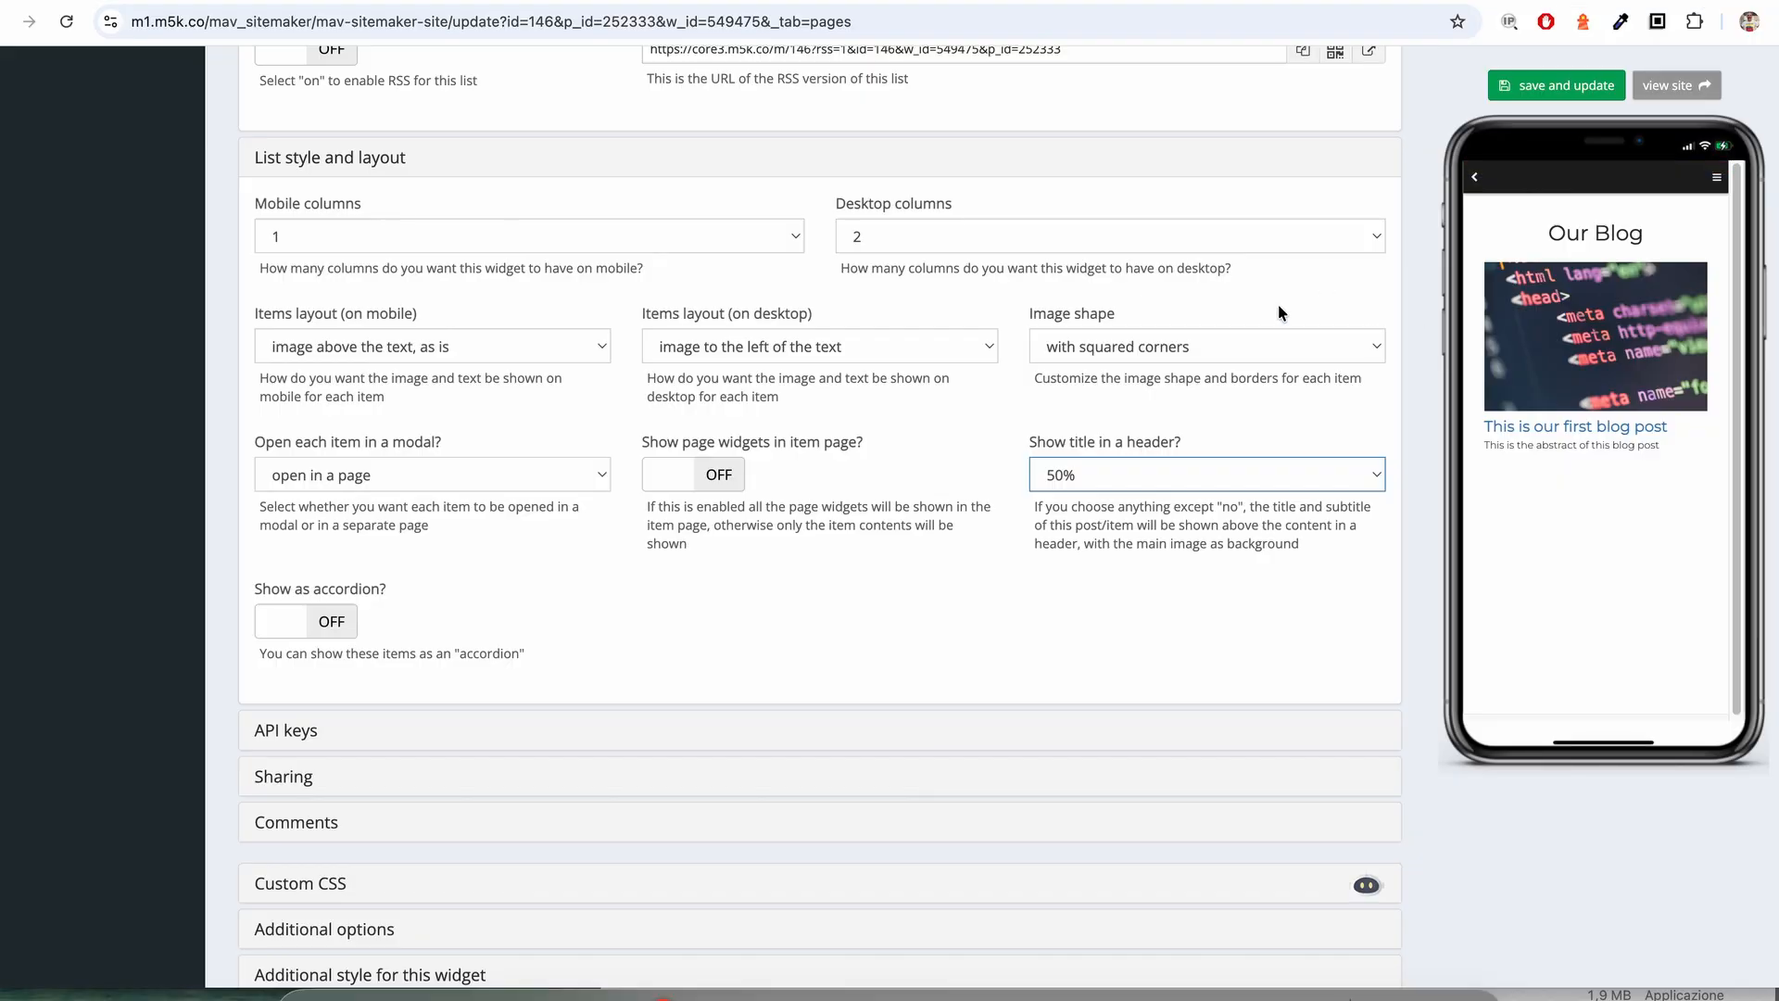
click(1119, 468)
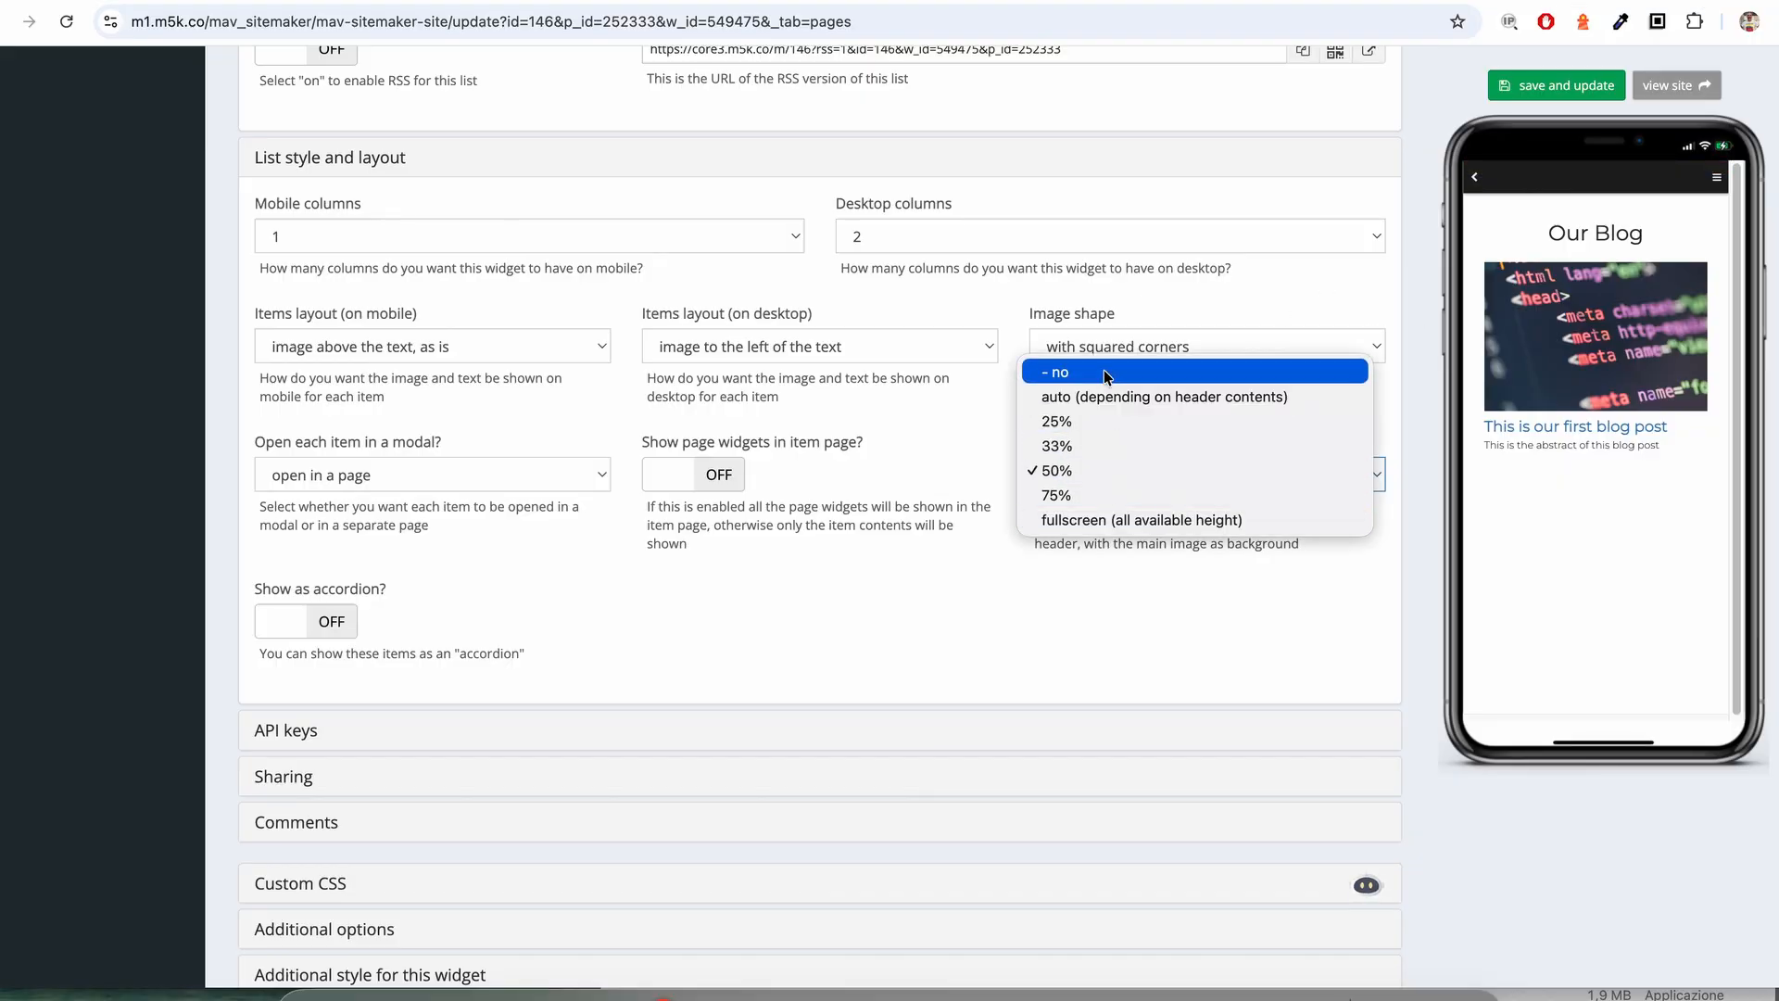
click(1072, 586)
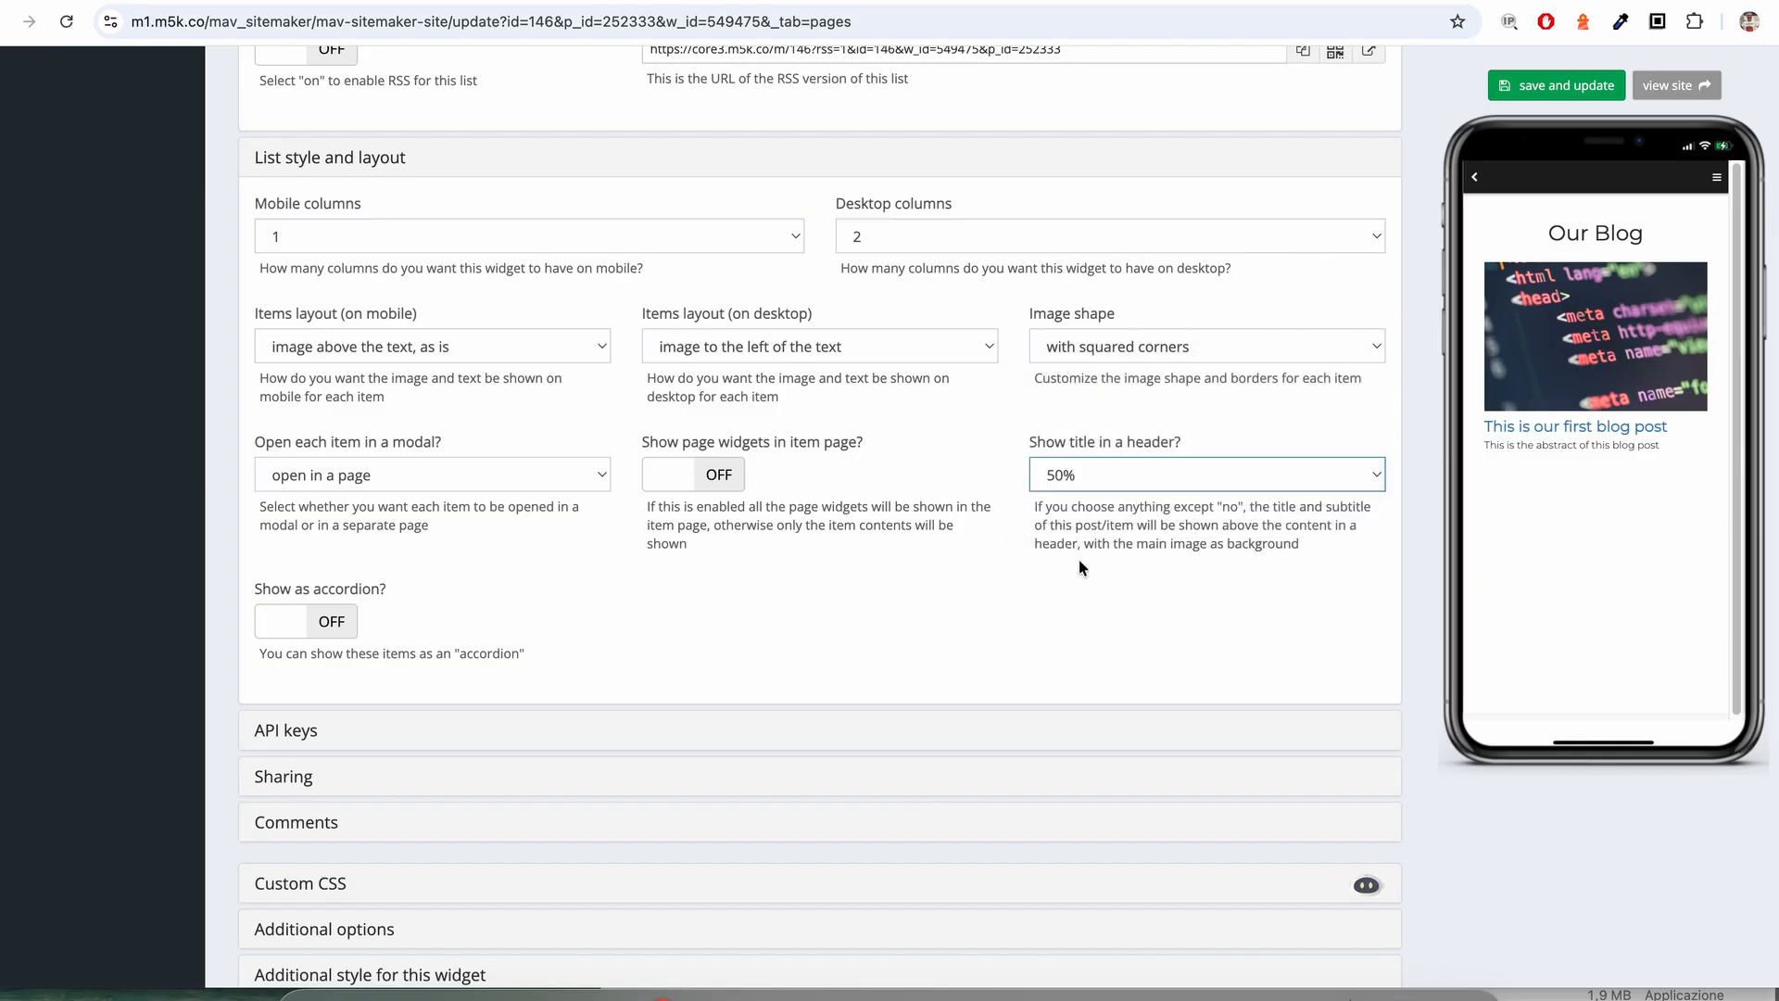
click(932, 615)
- Open the widget's API keys section to view it, and close it again
scroll(929, 608, down, 3)
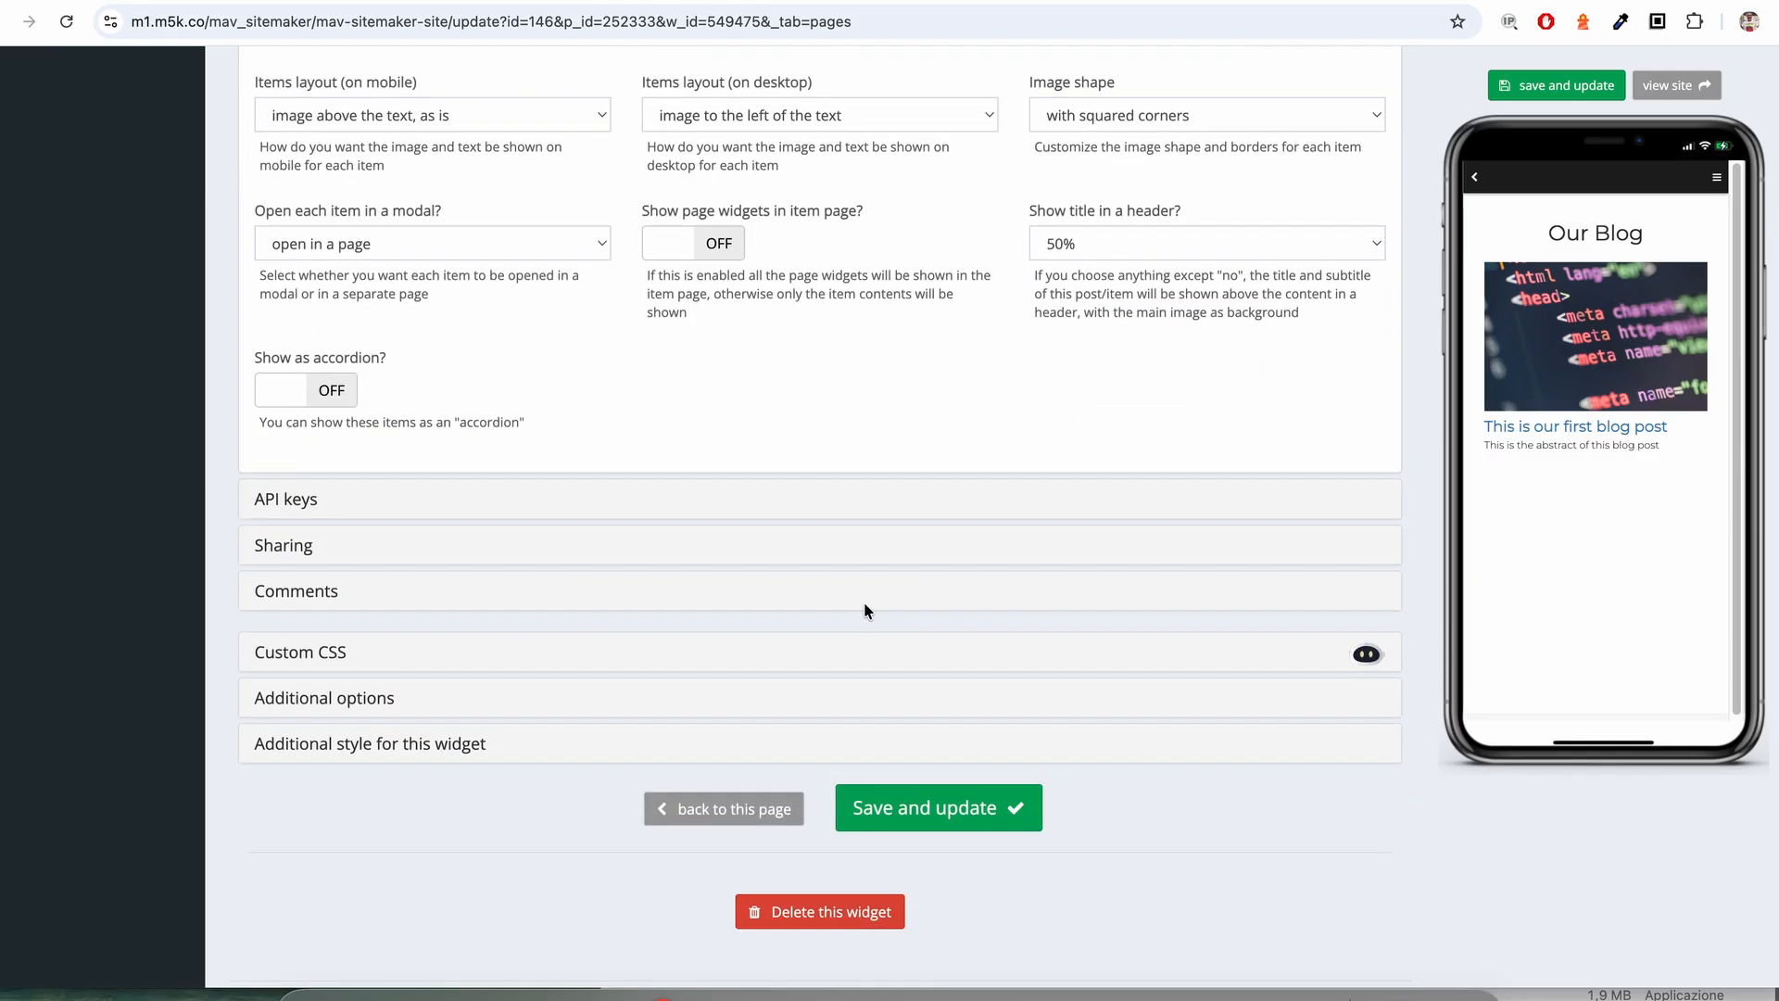
click(293, 506)
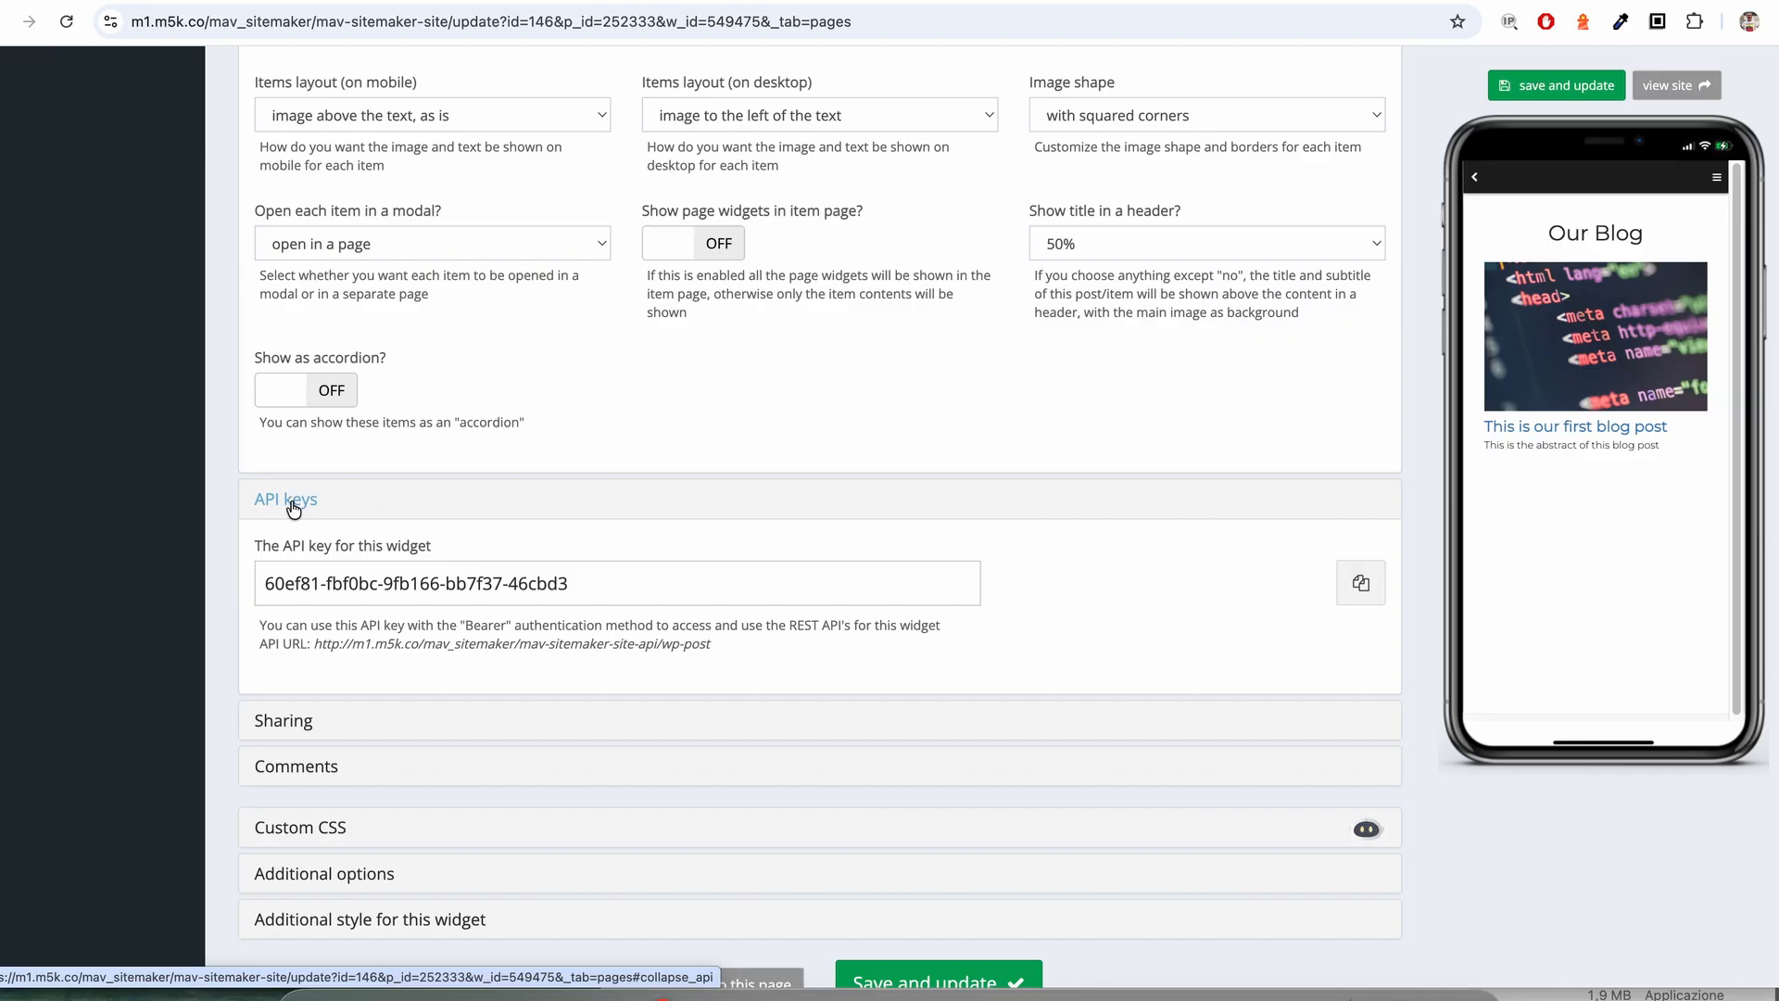
click(293, 506)
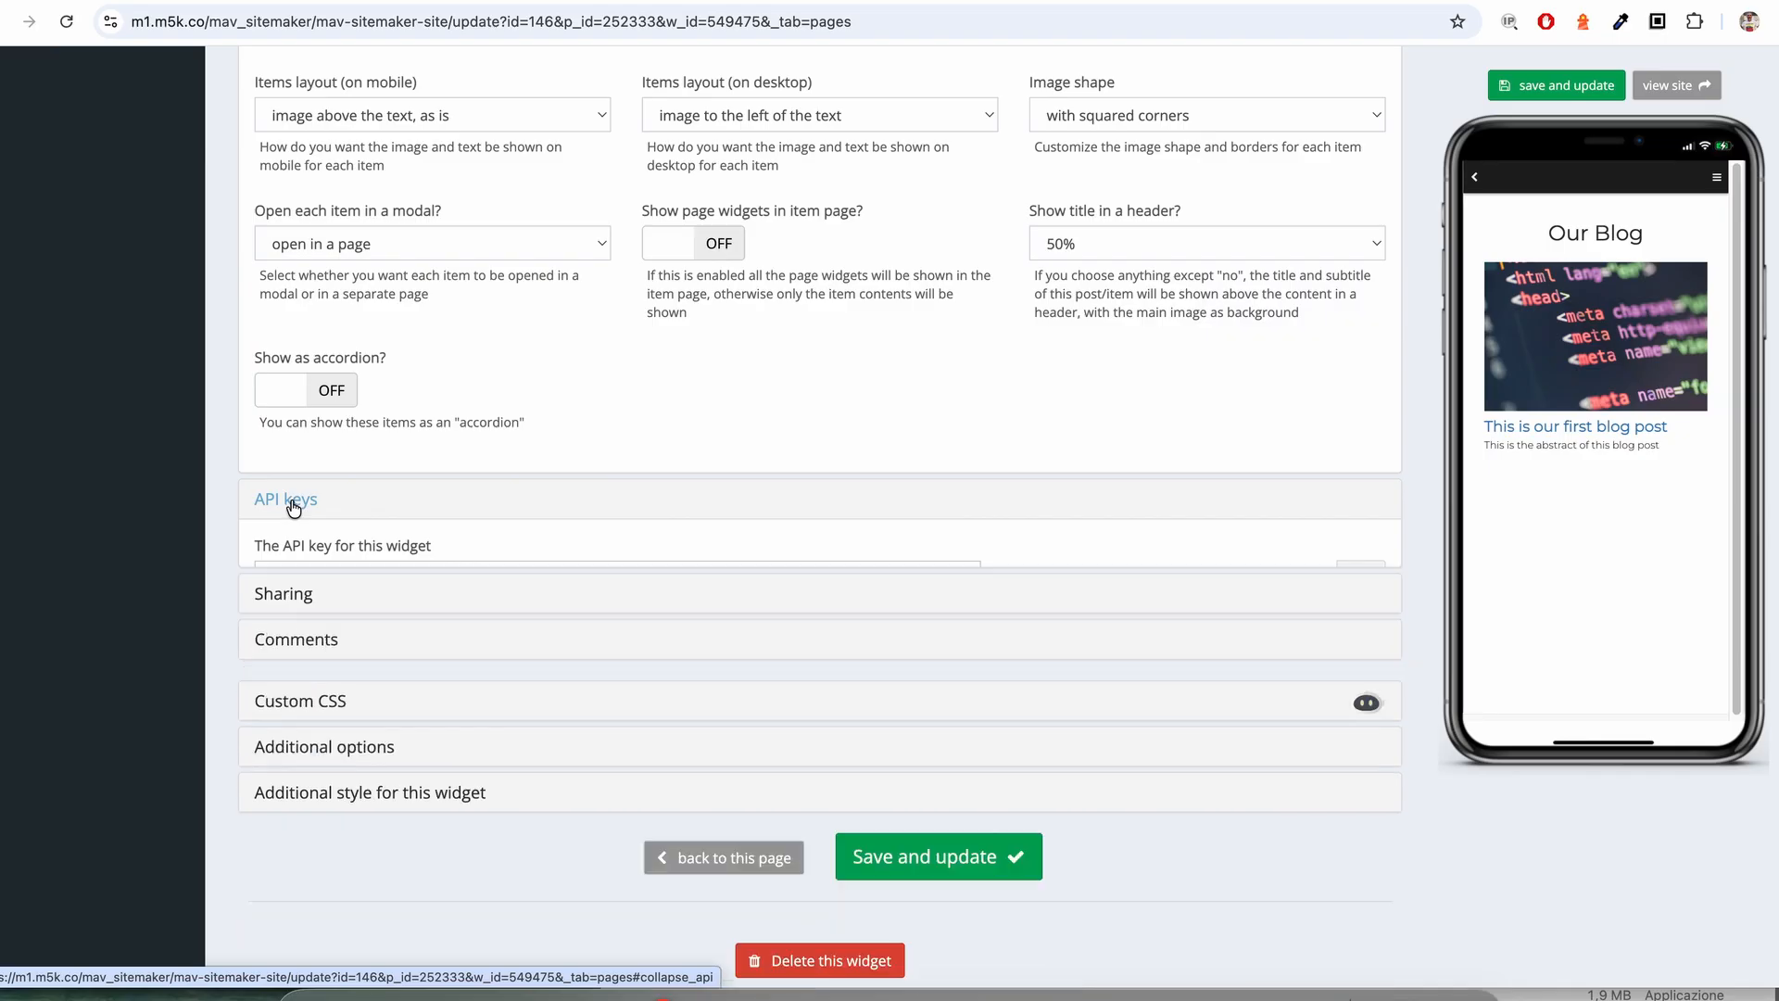
- Enable sharing for the Blog widget with the Facebook, LinkedIn, Twitter / X, WhatsApp and Pinterest buttons, and save the widget
click(287, 547)
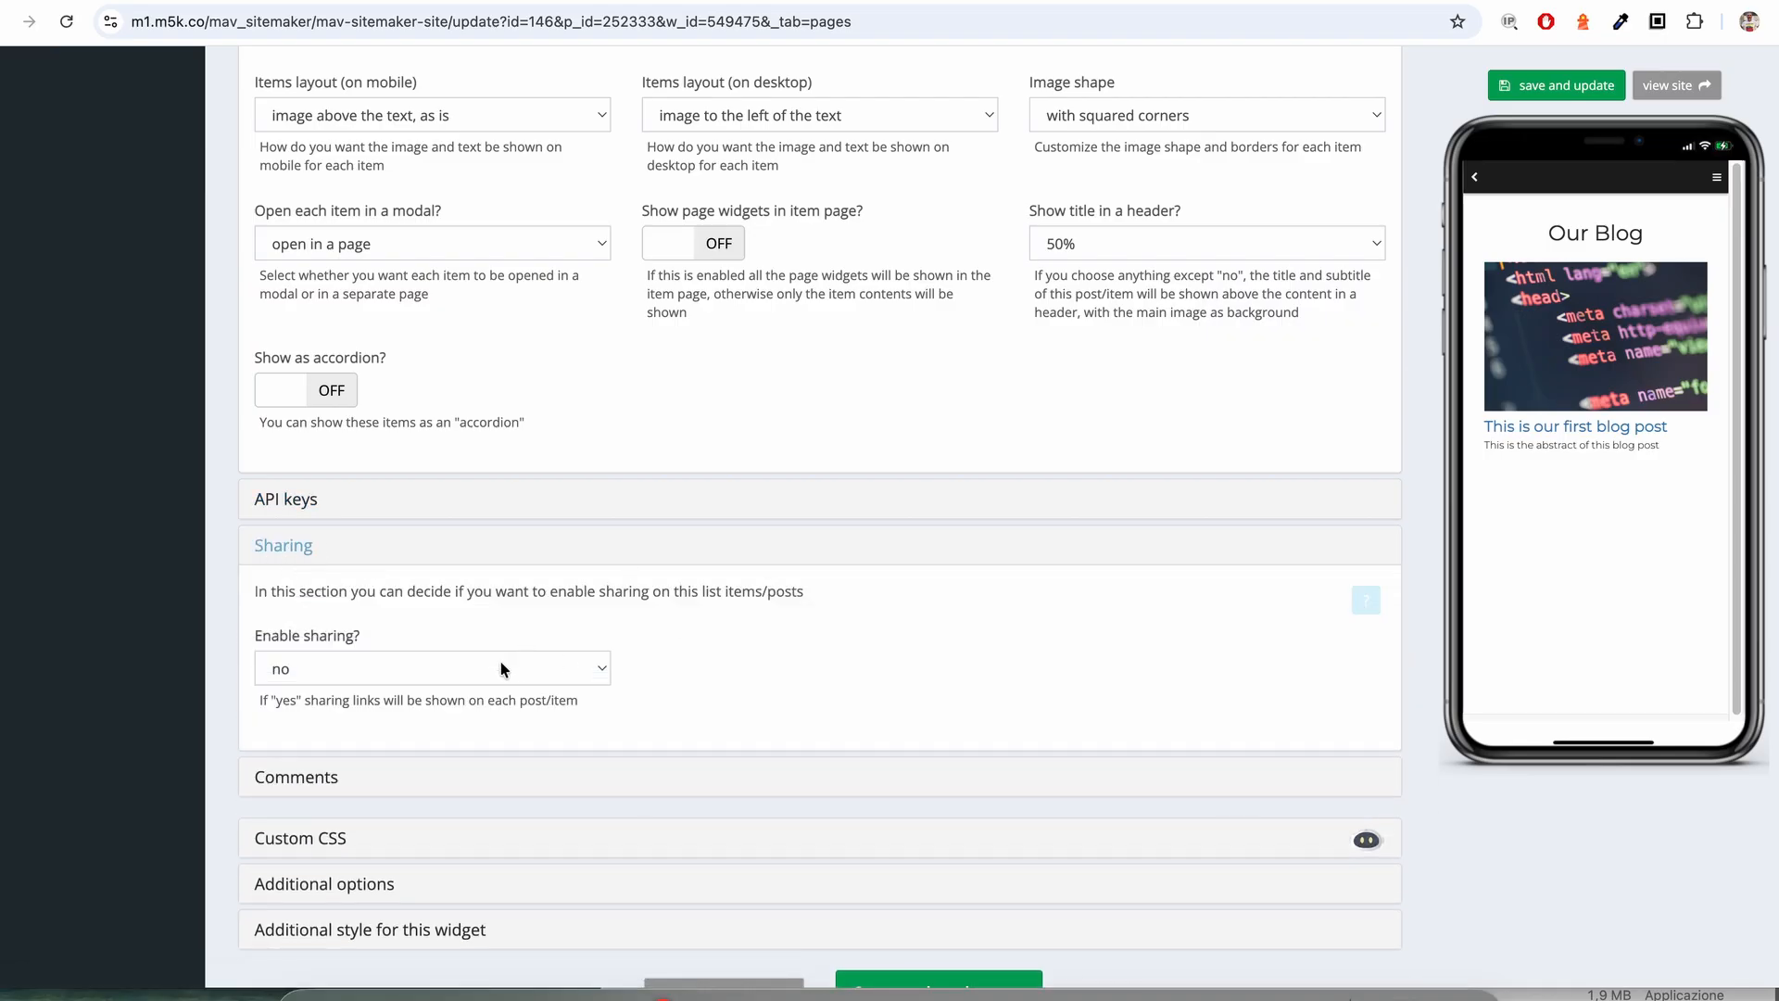
click(455, 667)
click(358, 687)
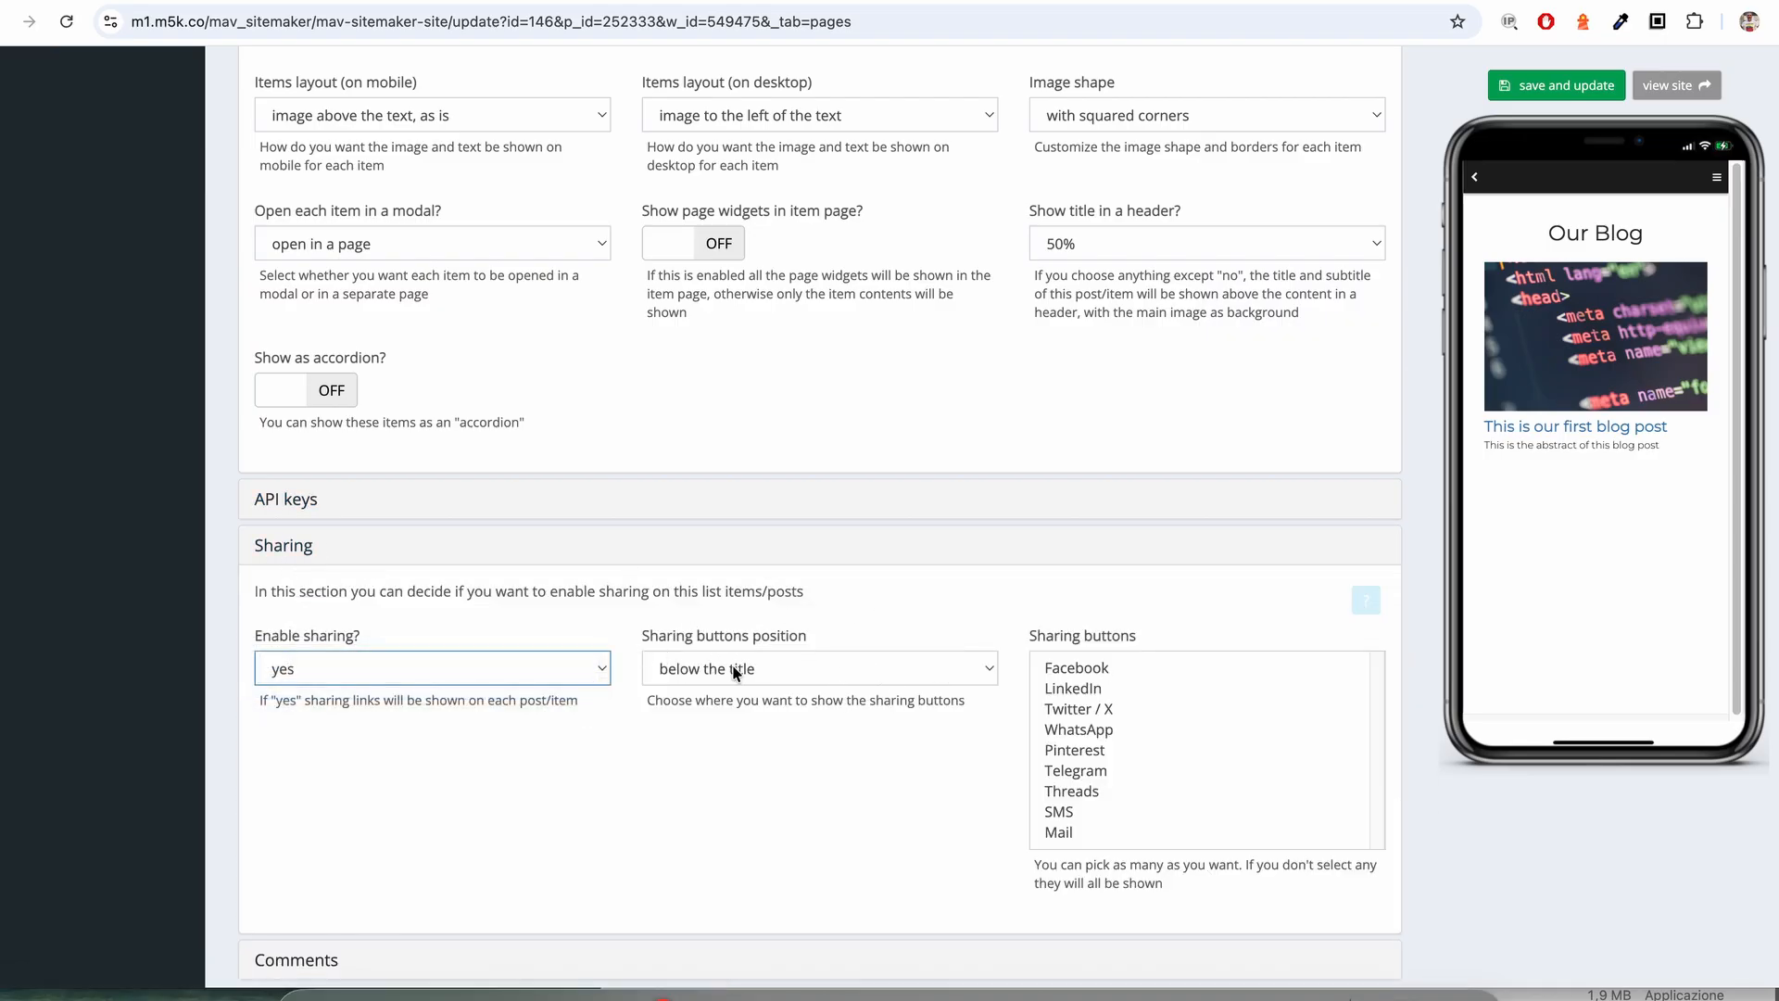
drag(1112, 669, 1090, 760)
click(1566, 86)
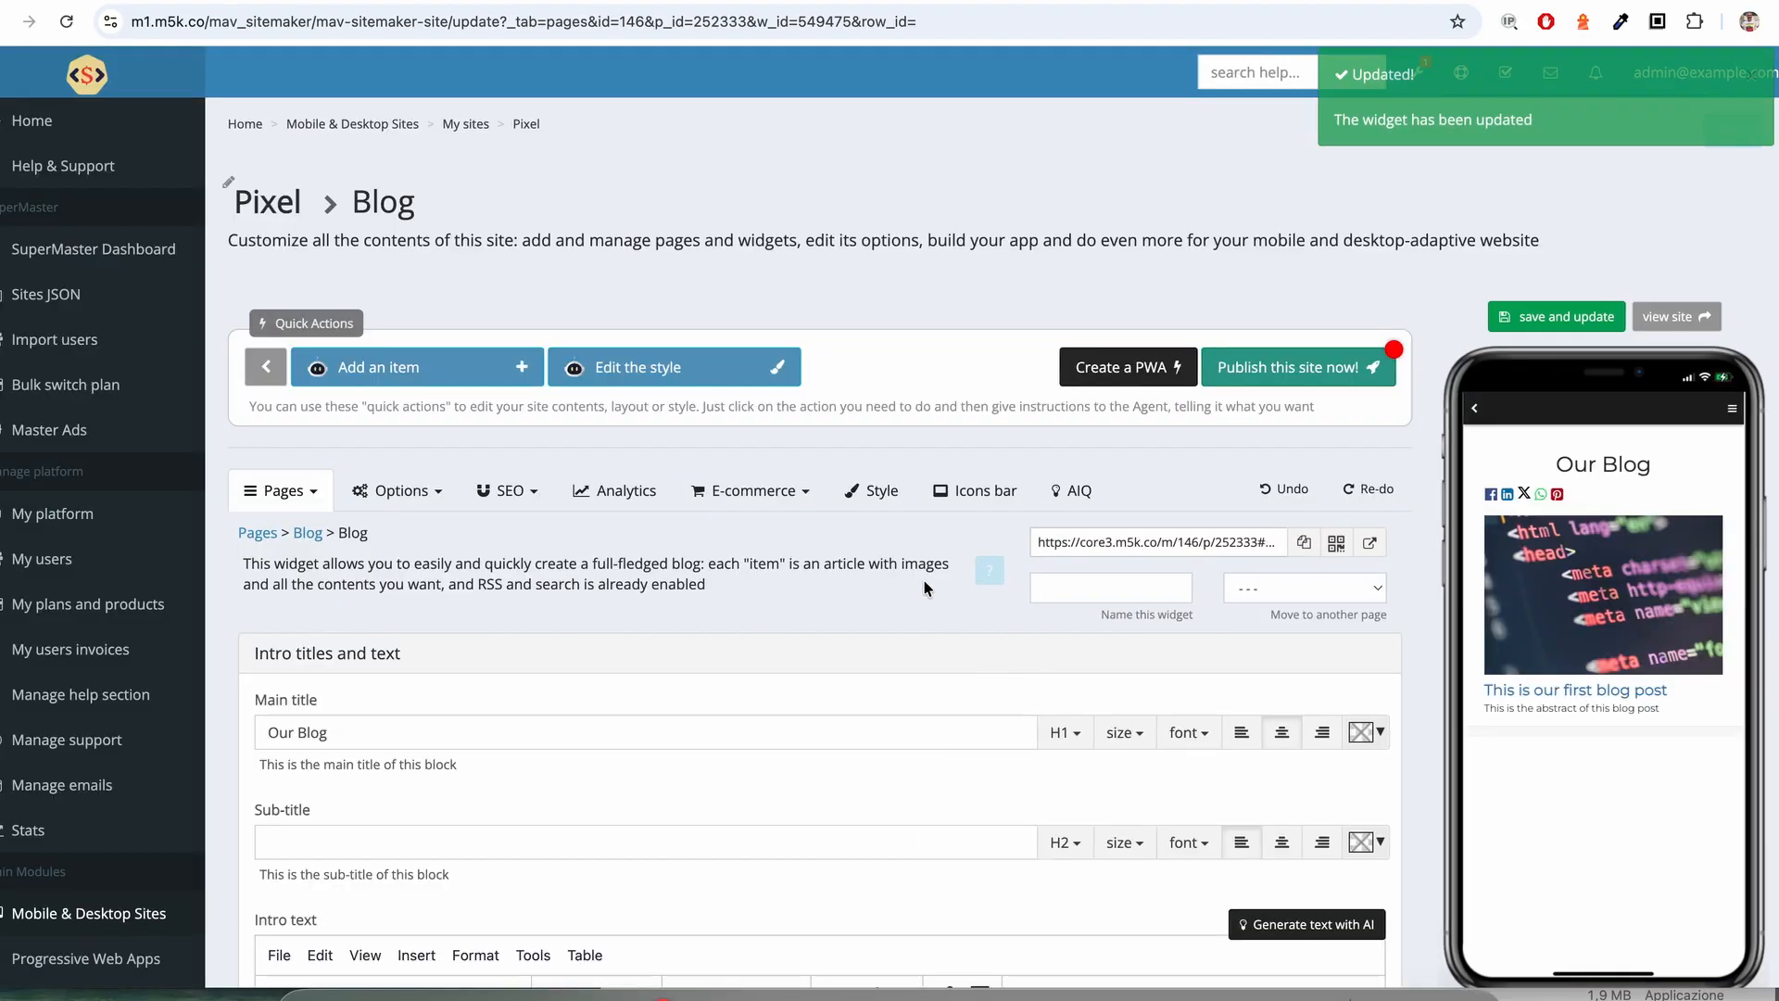
- Return from the published first blog post to the Our Blog list and try its Facebook sharing button
scroll(1080, 512, down, 4)
scroll(1080, 504, up, 2)
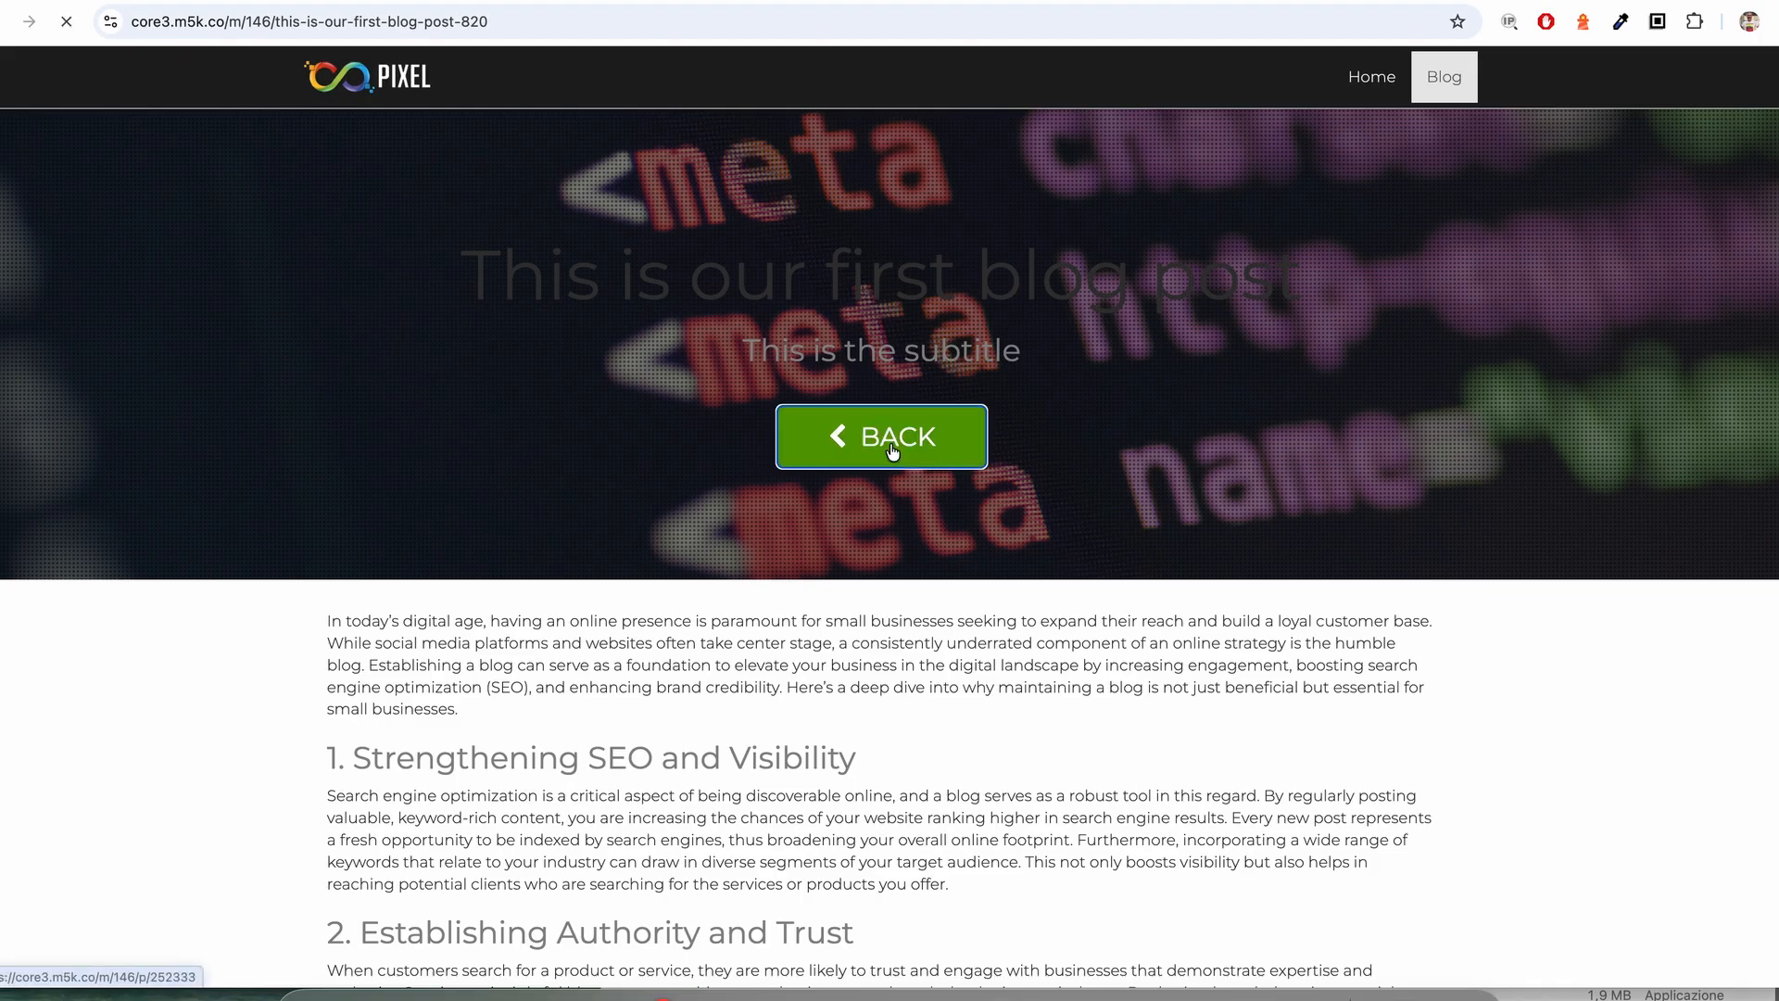
click(894, 454)
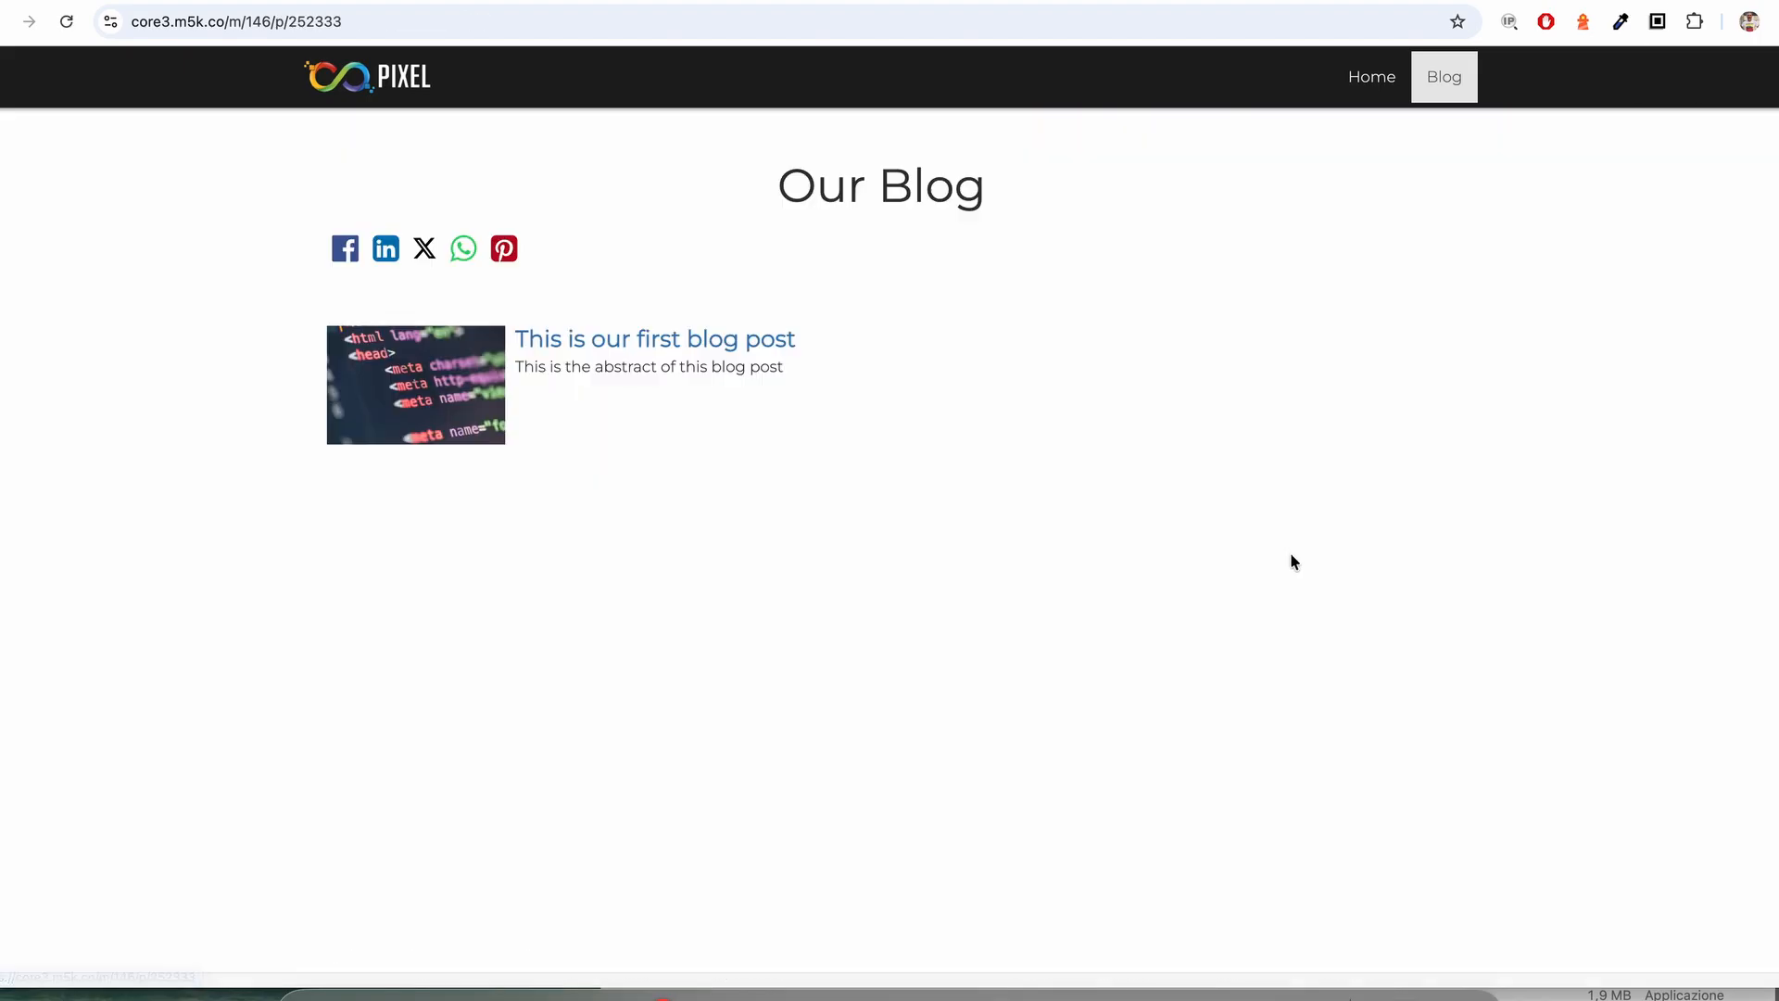
click(352, 254)
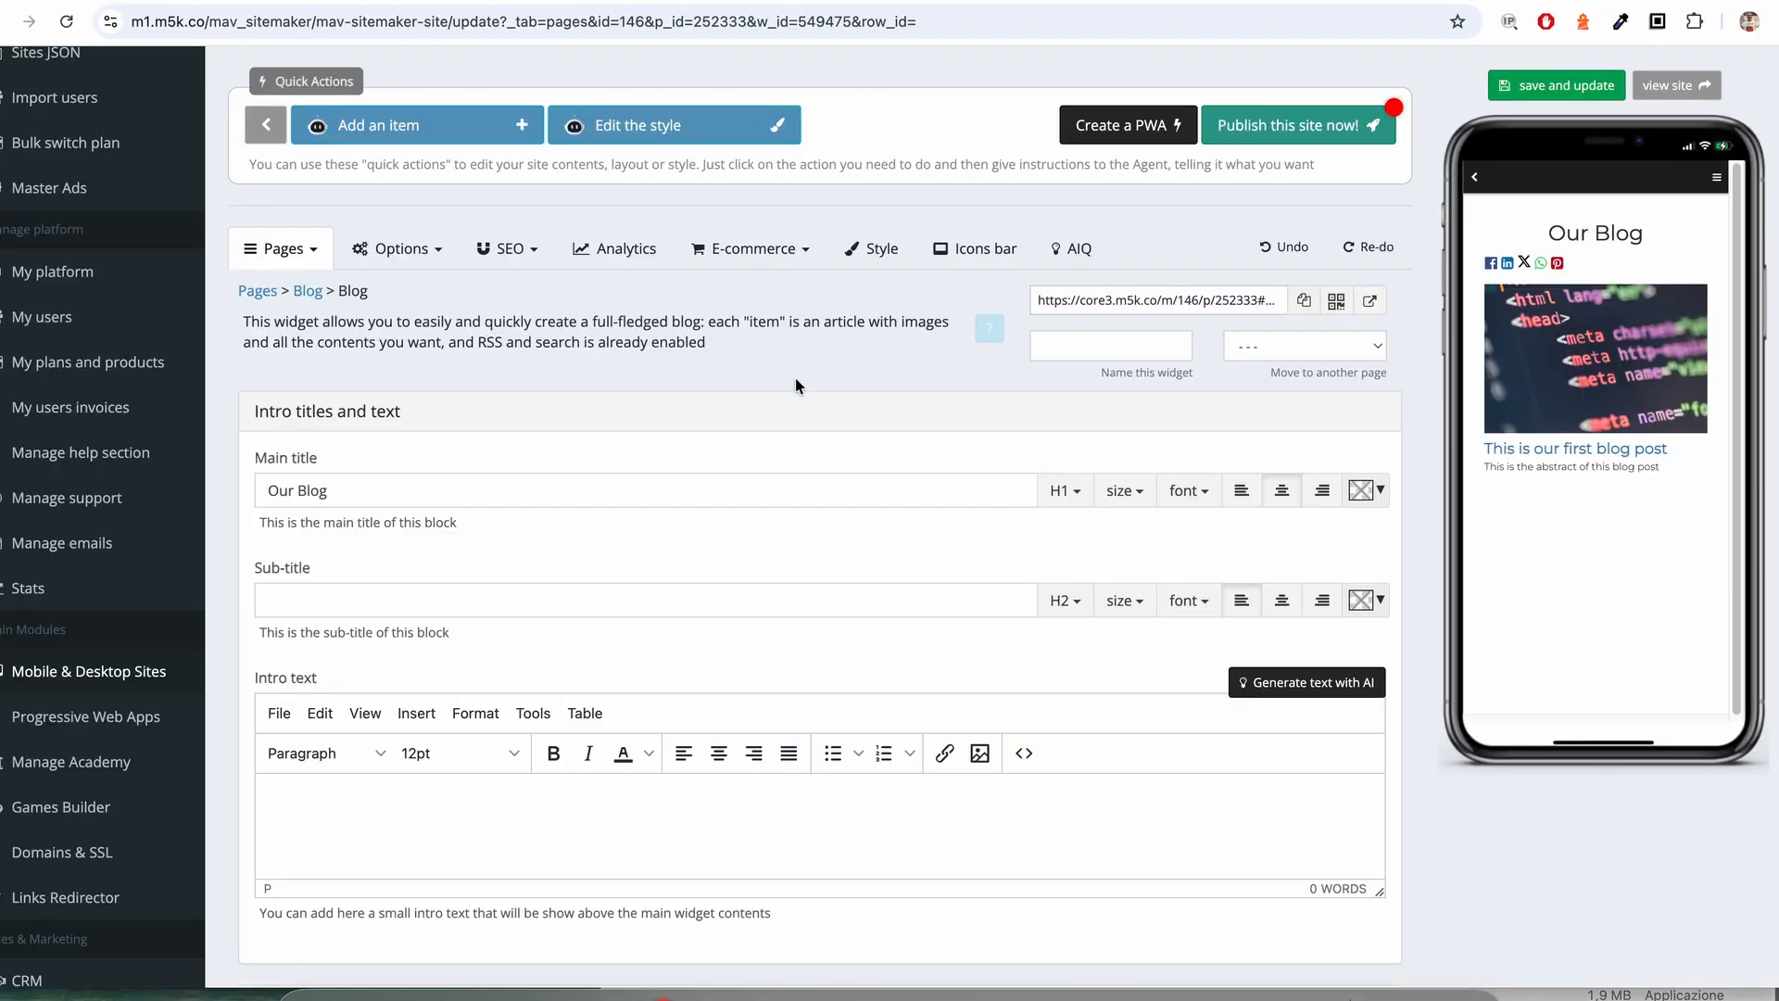
- Enable comments for the Blog widget, review the available comment types and keep Facebook Comments
scroll(794, 375, down, 20)
scroll(794, 375, down, 2)
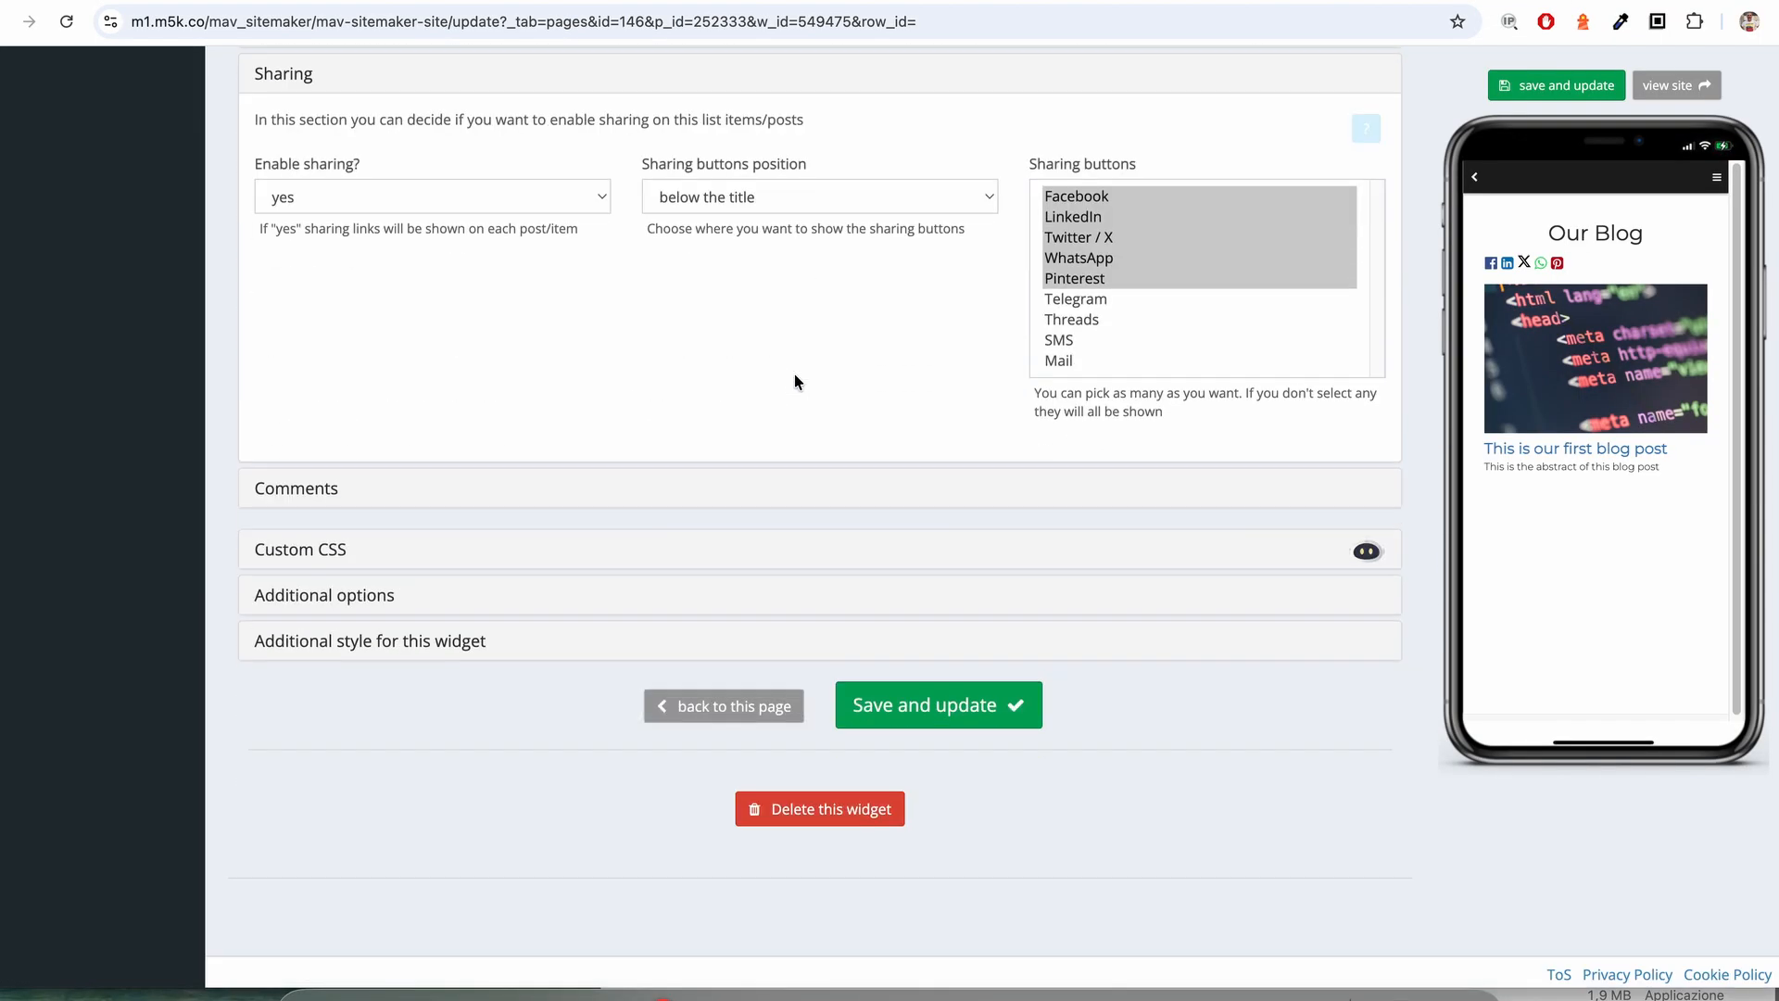
click(287, 489)
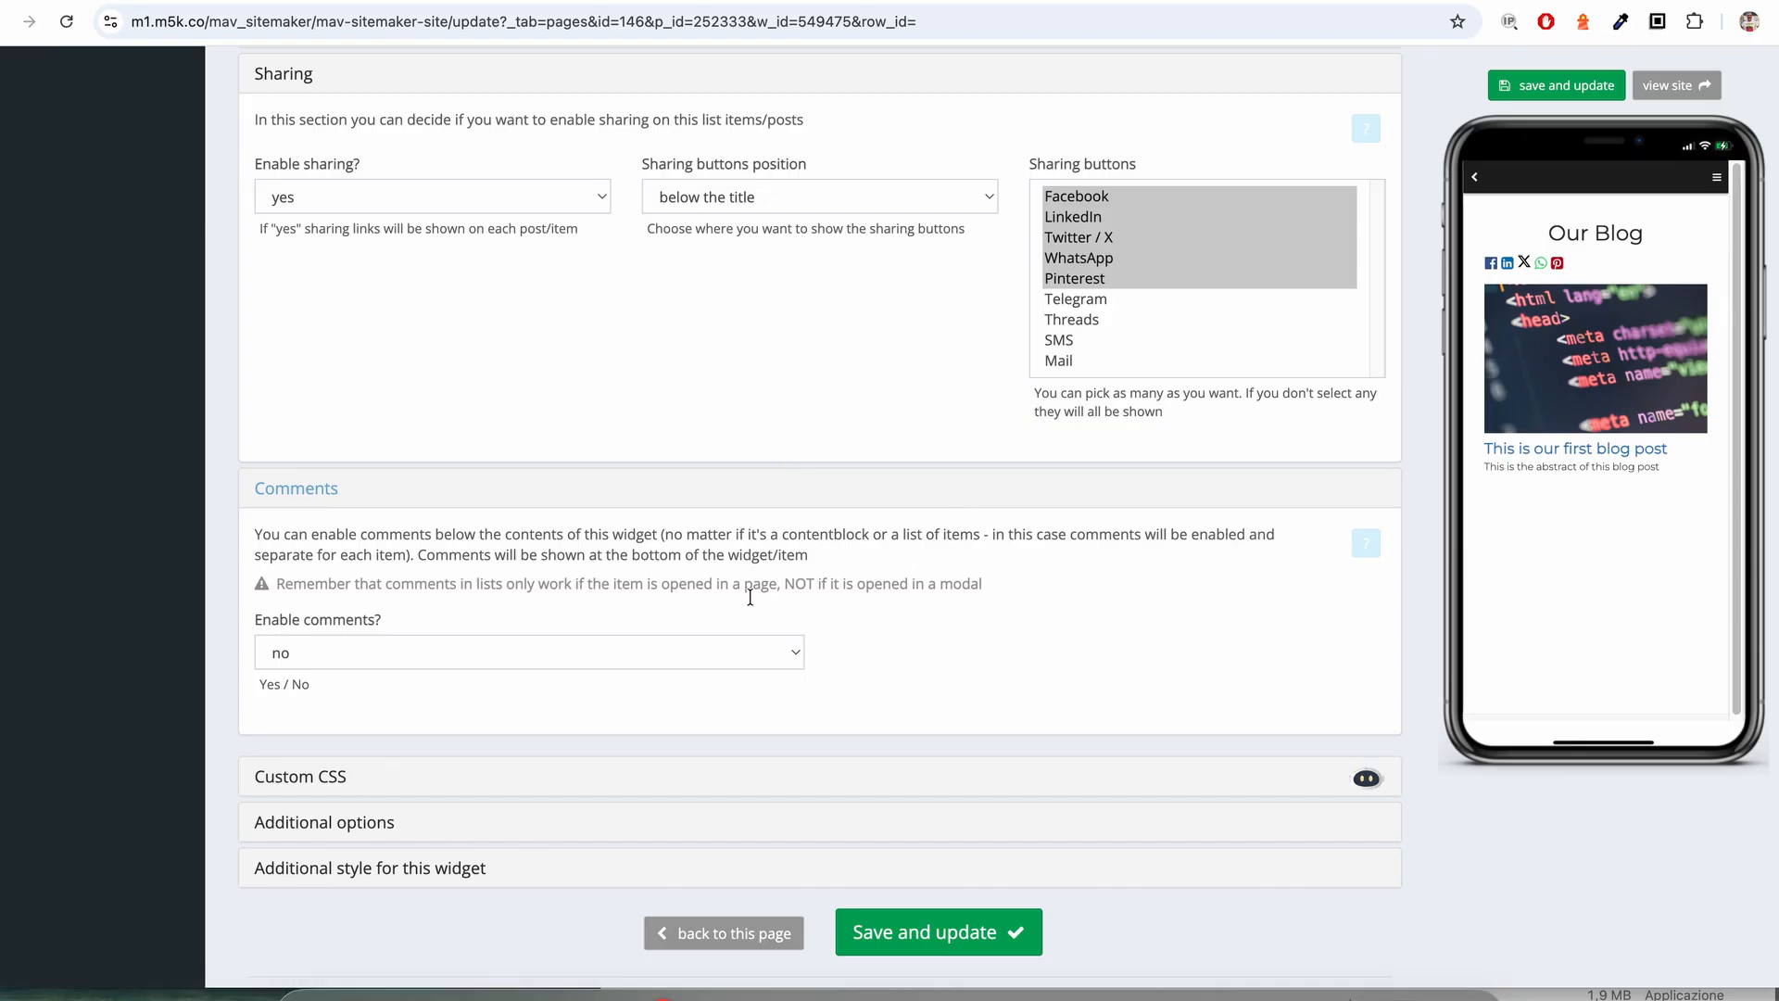
click(470, 659)
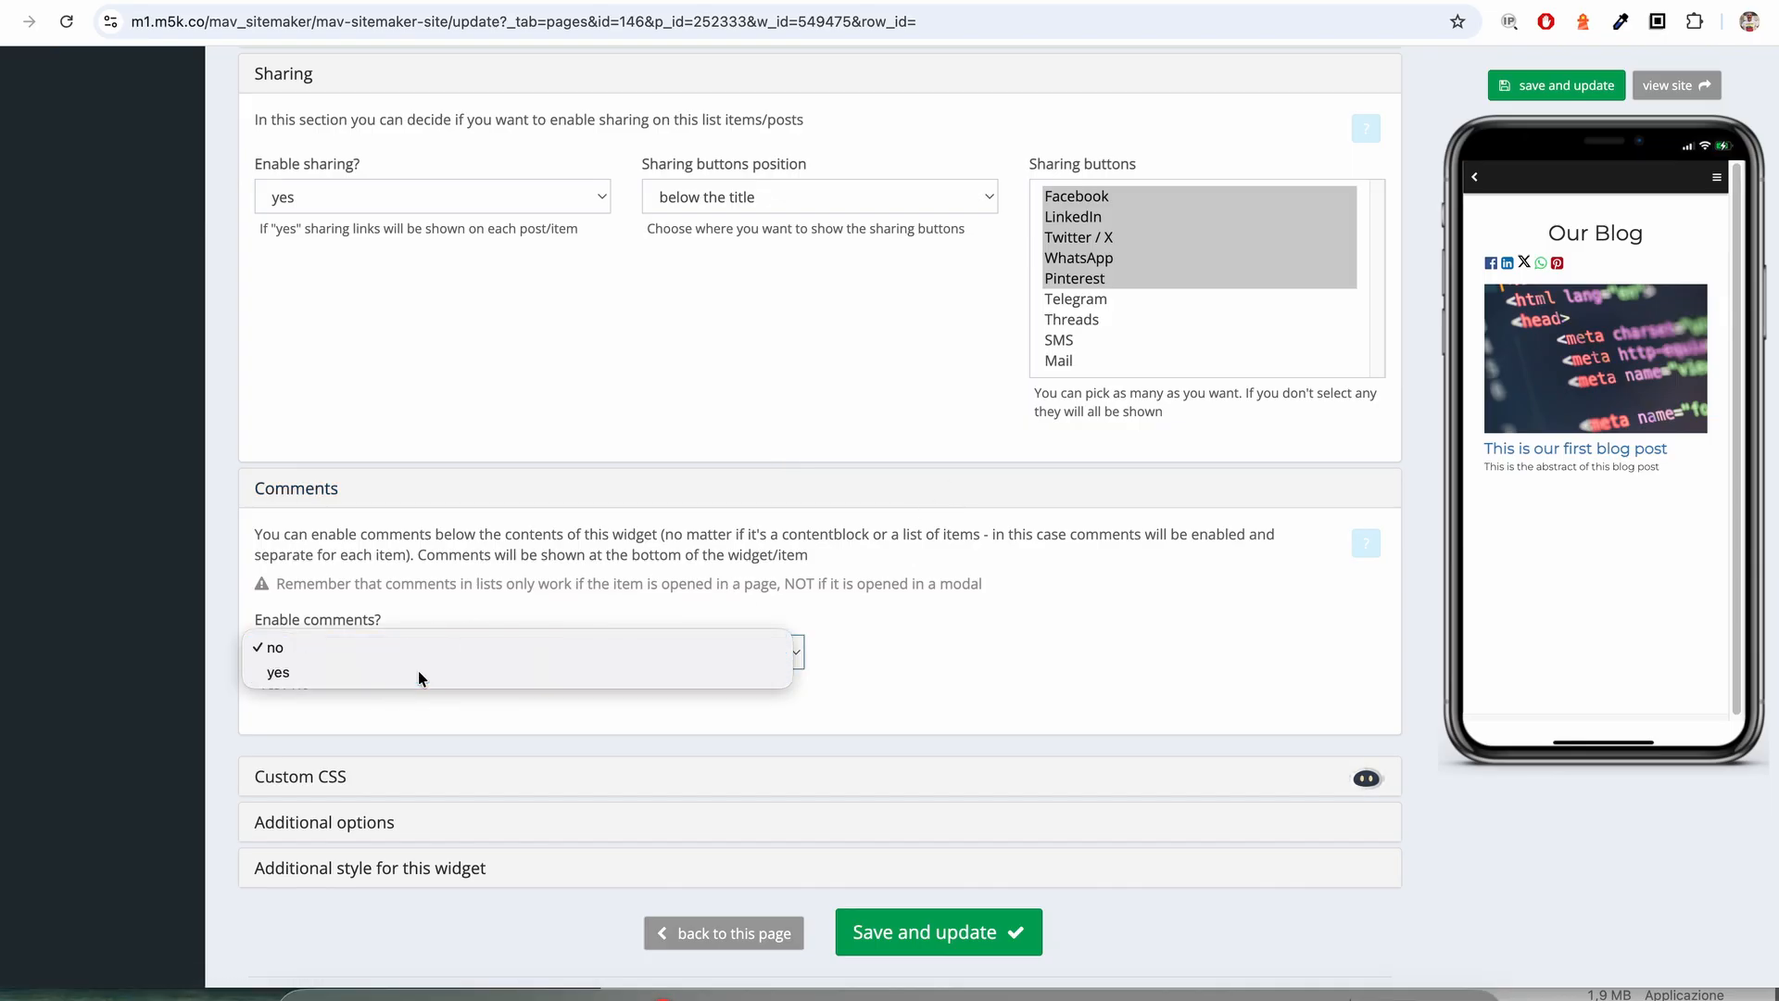
click(350, 672)
click(952, 651)
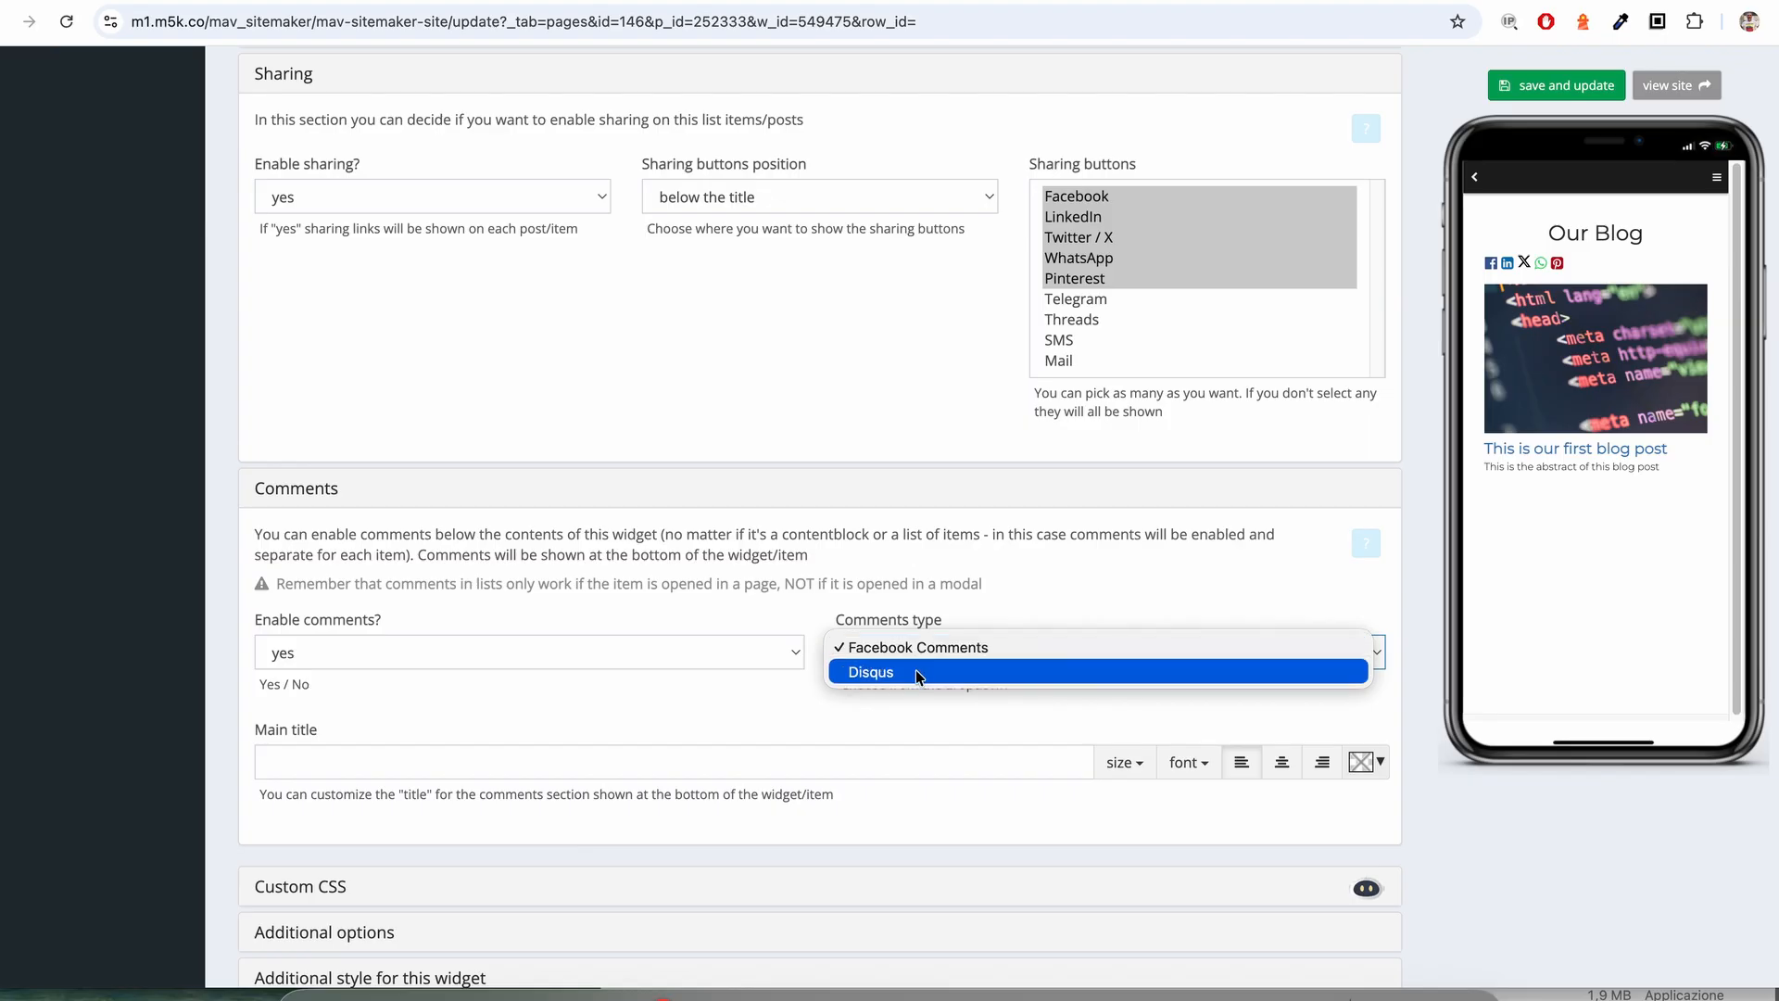
click(776, 713)
- Open the widget's Custom CSS section to examine it, and return to the A.I. powered auto-blog section
scroll(777, 712, down, 4)
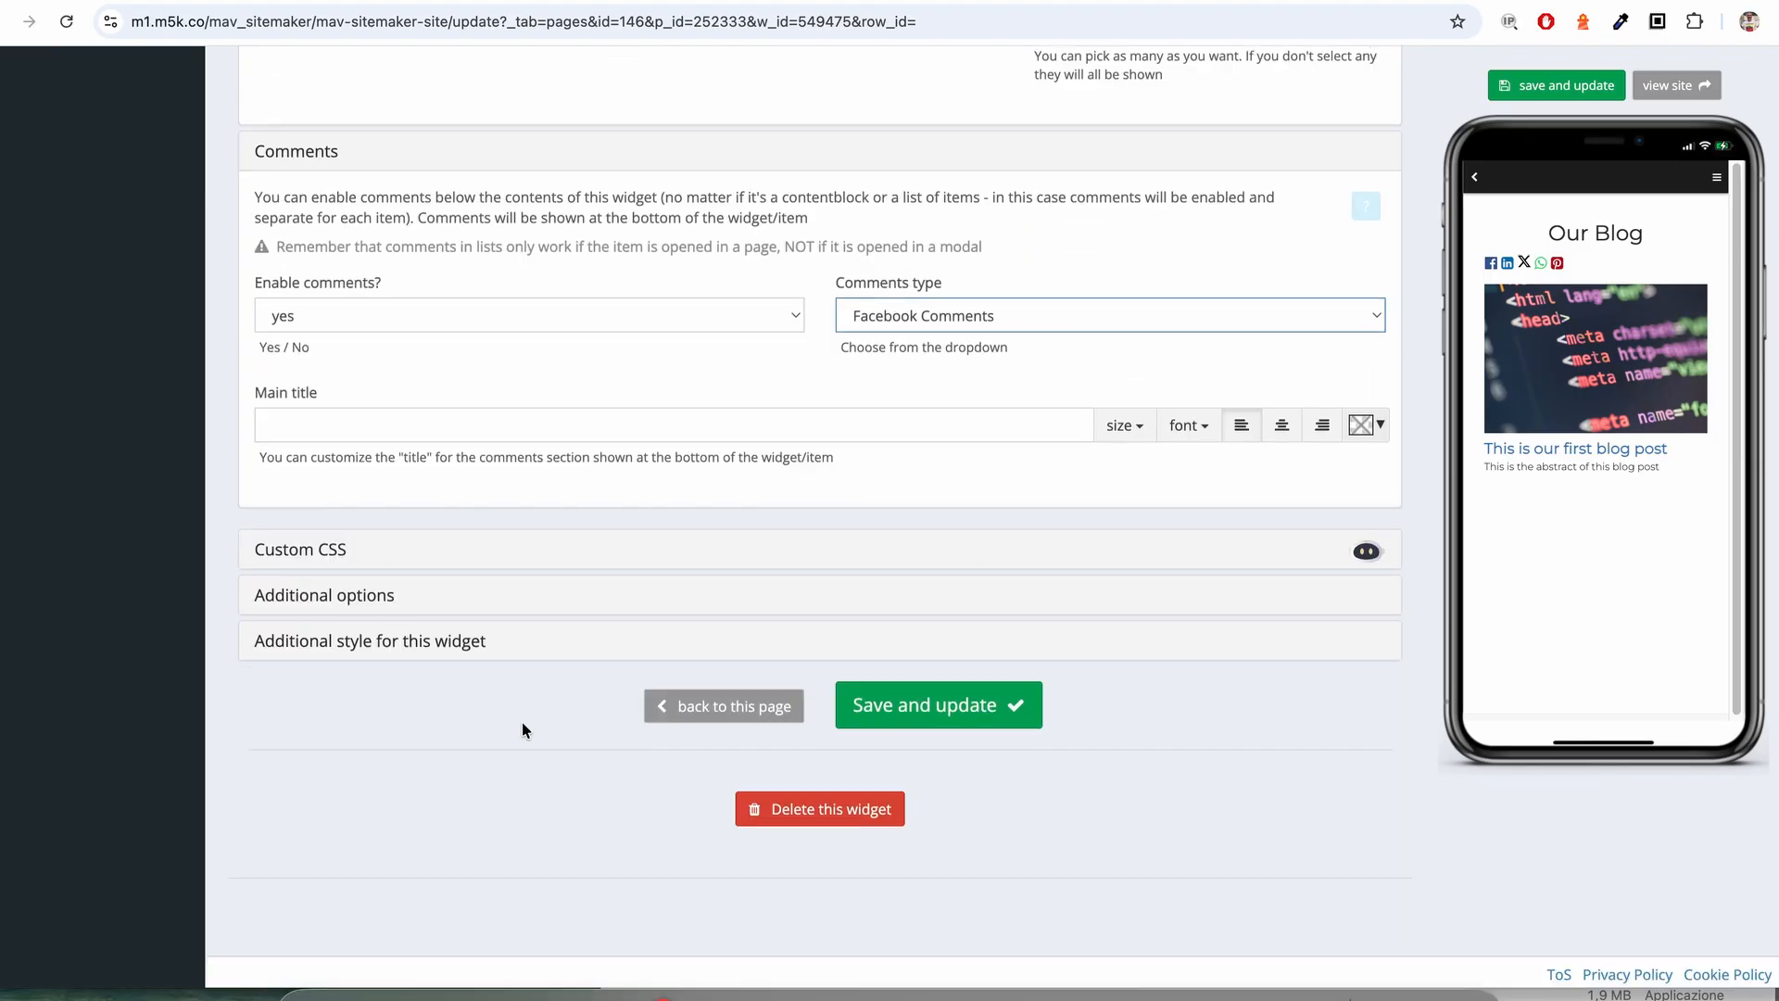
click(276, 555)
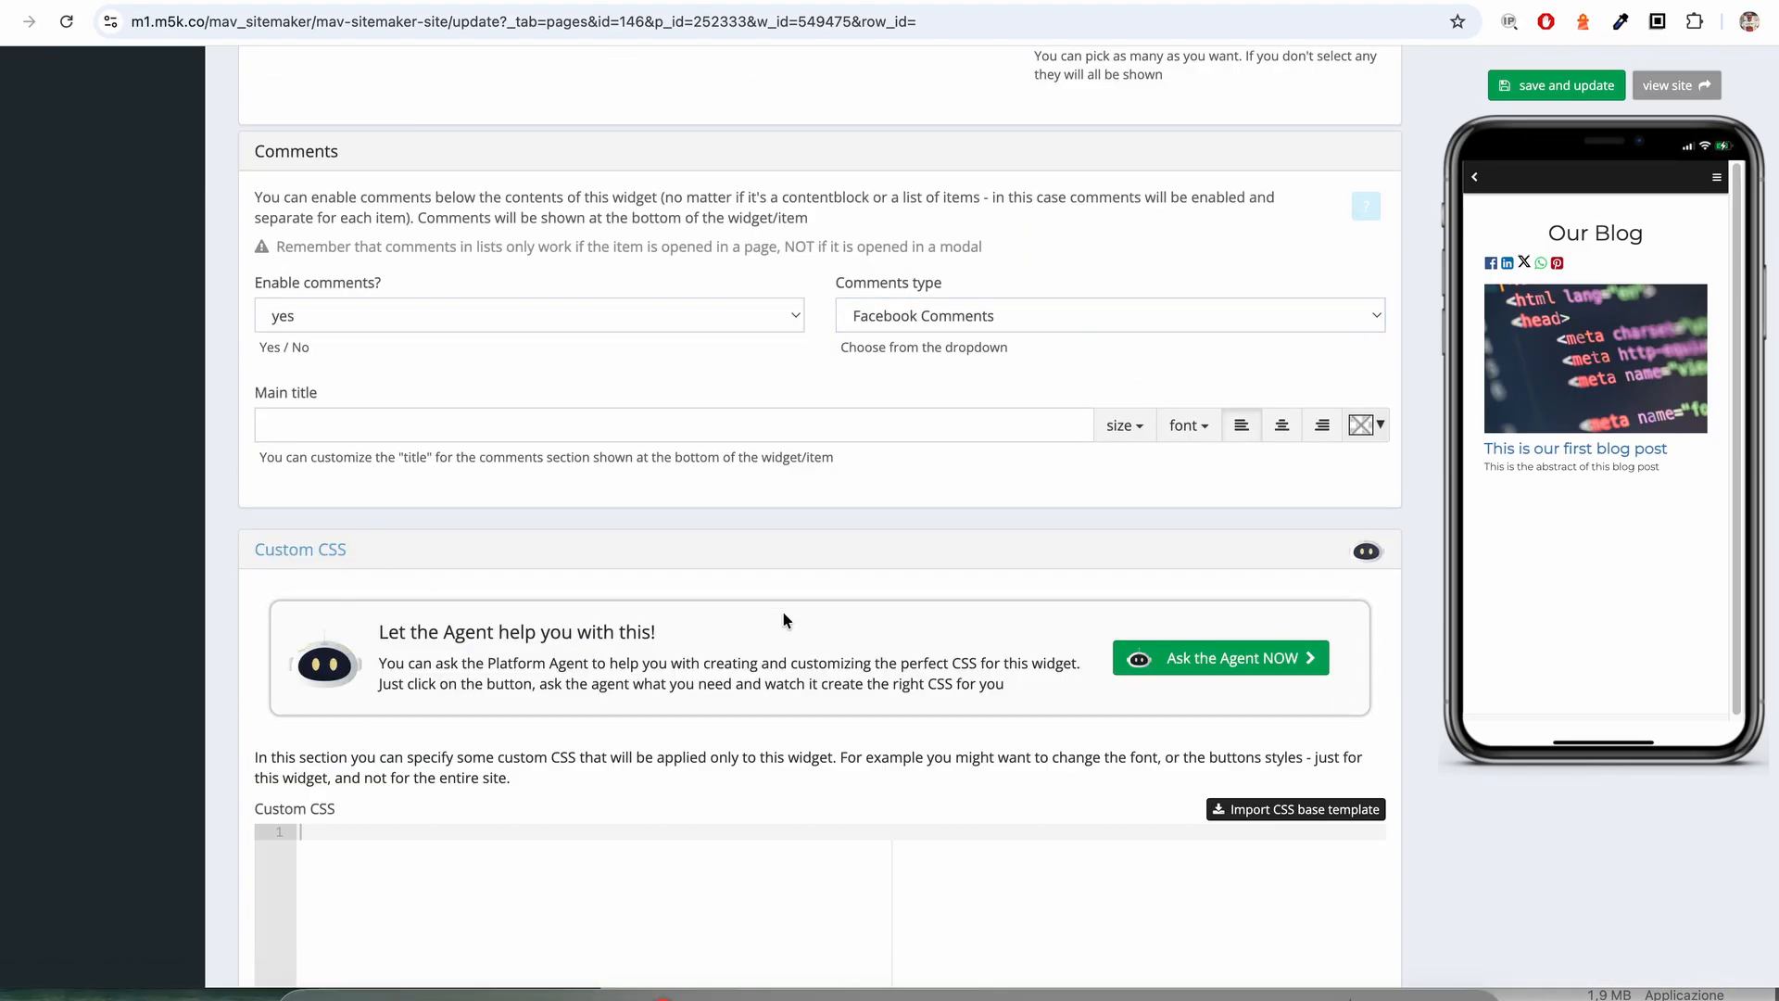
scroll(758, 604, up, 10)
scroll(758, 604, up, 5)
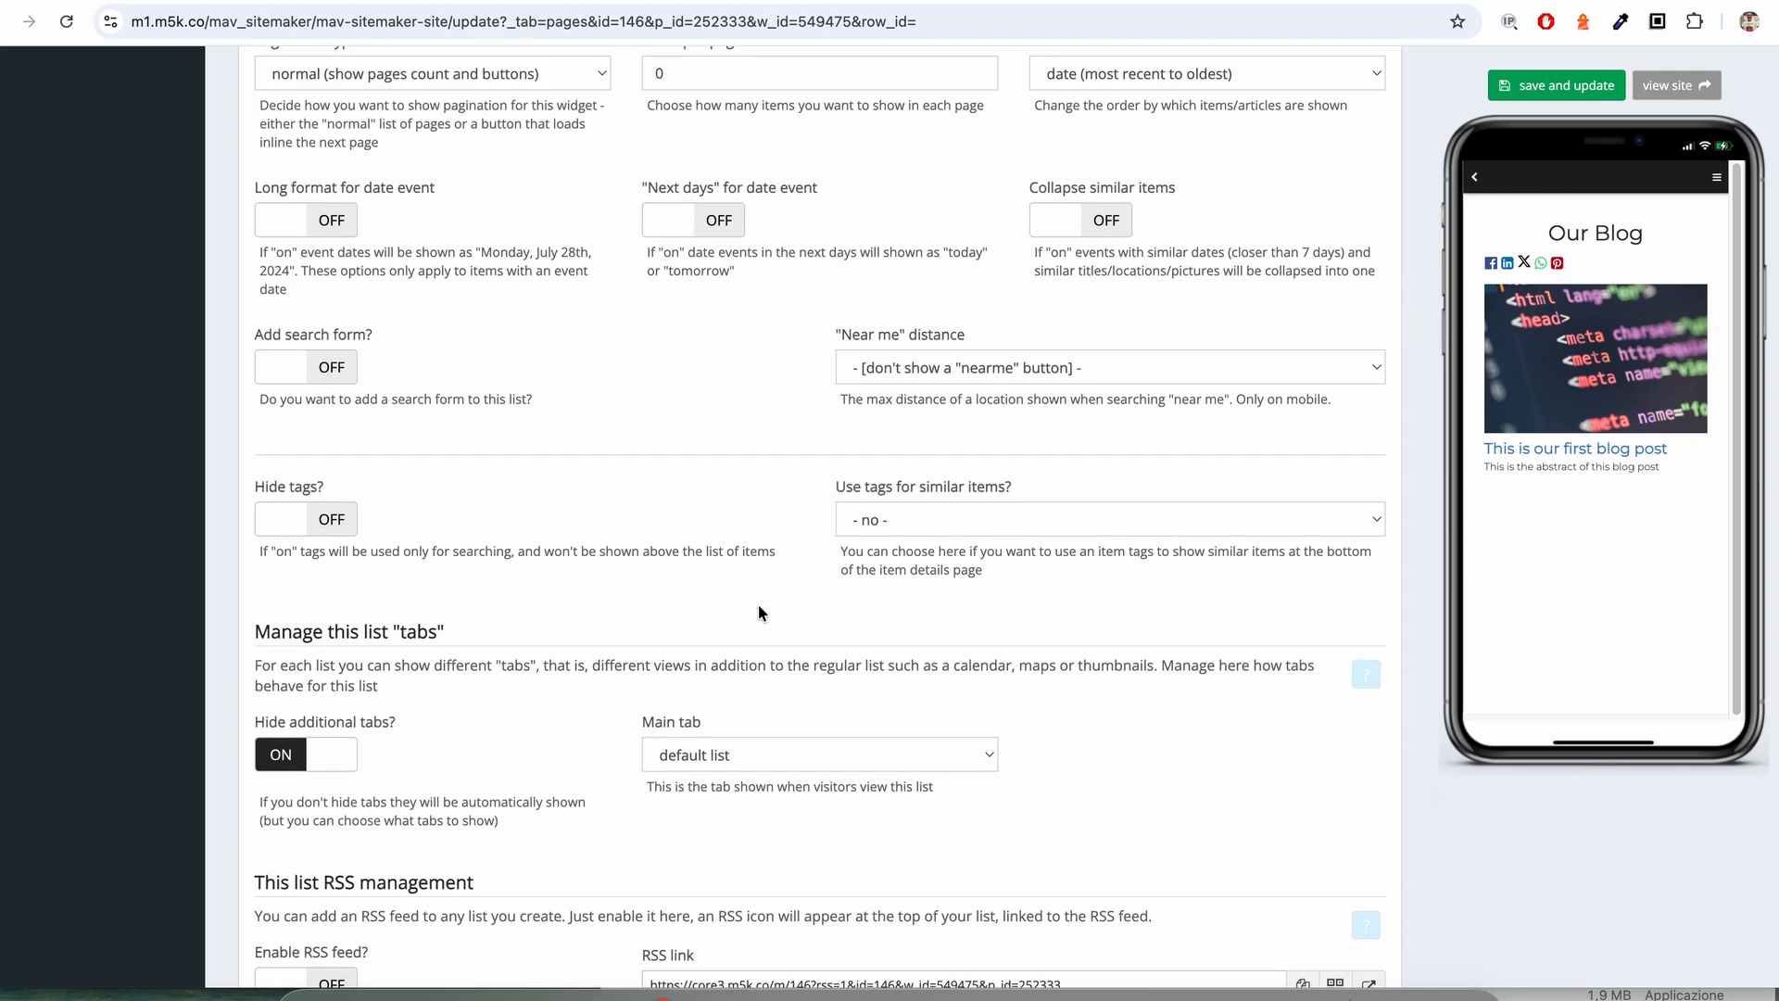
scroll(758, 606, up, 10)
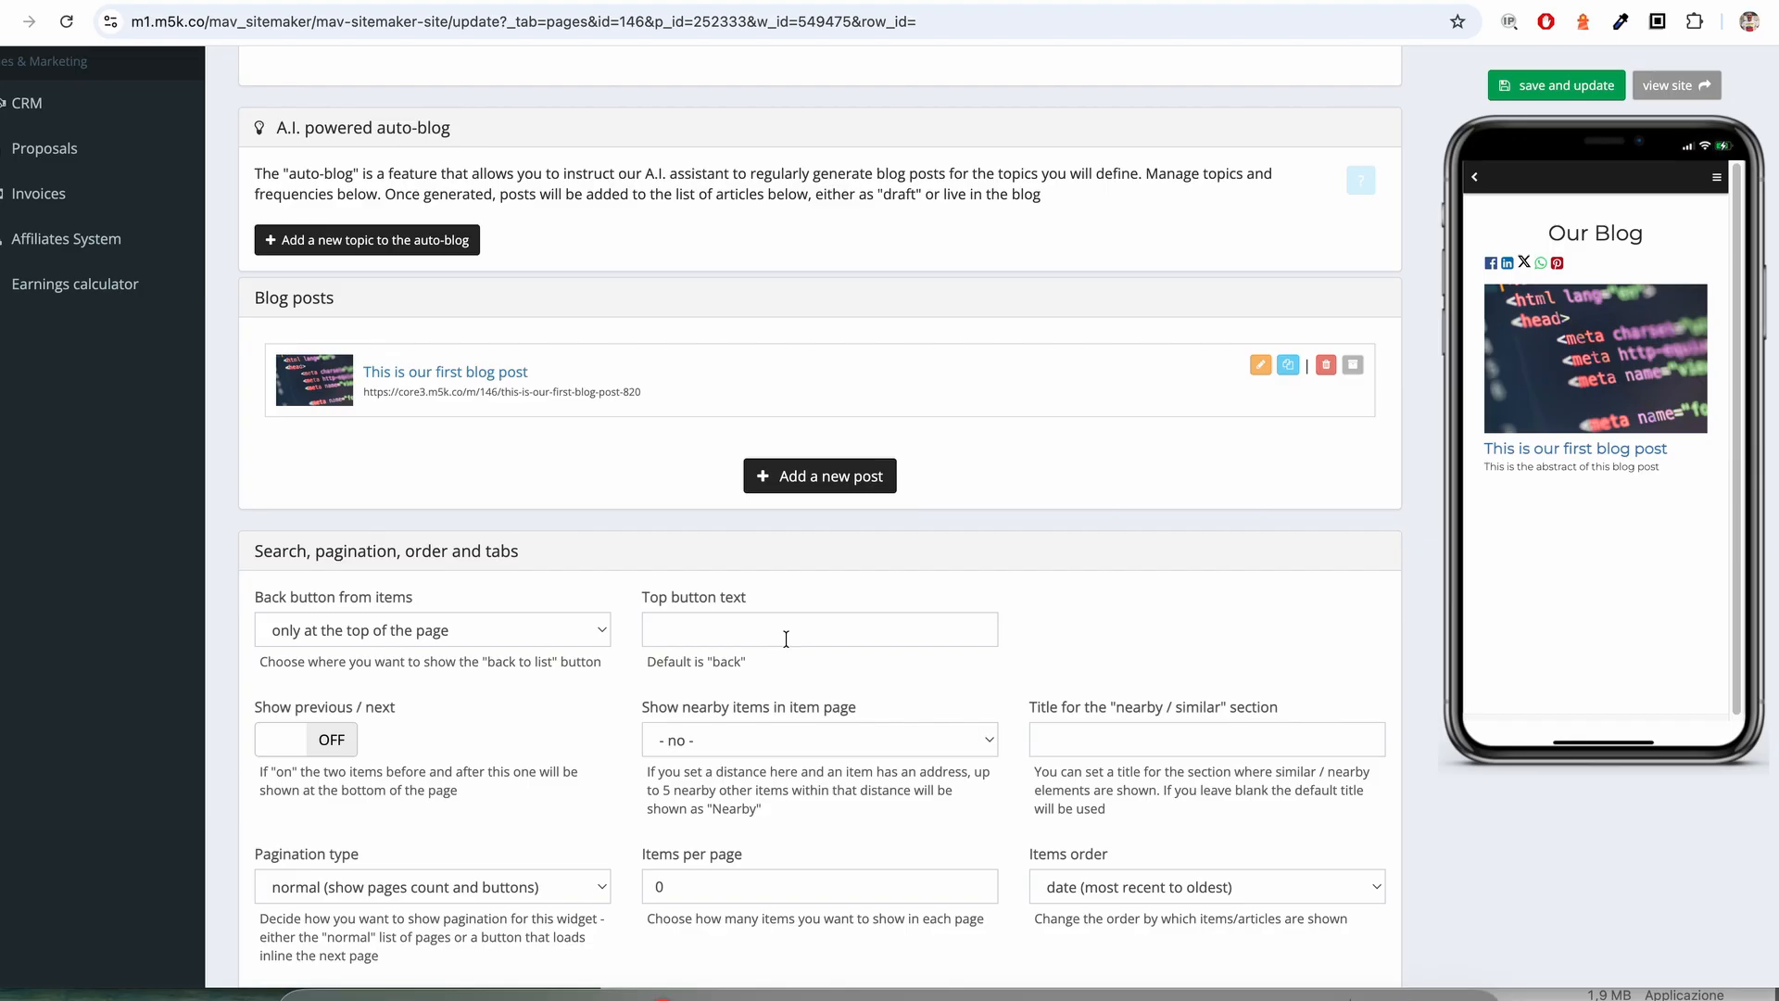
scroll(786, 638, up, 1)
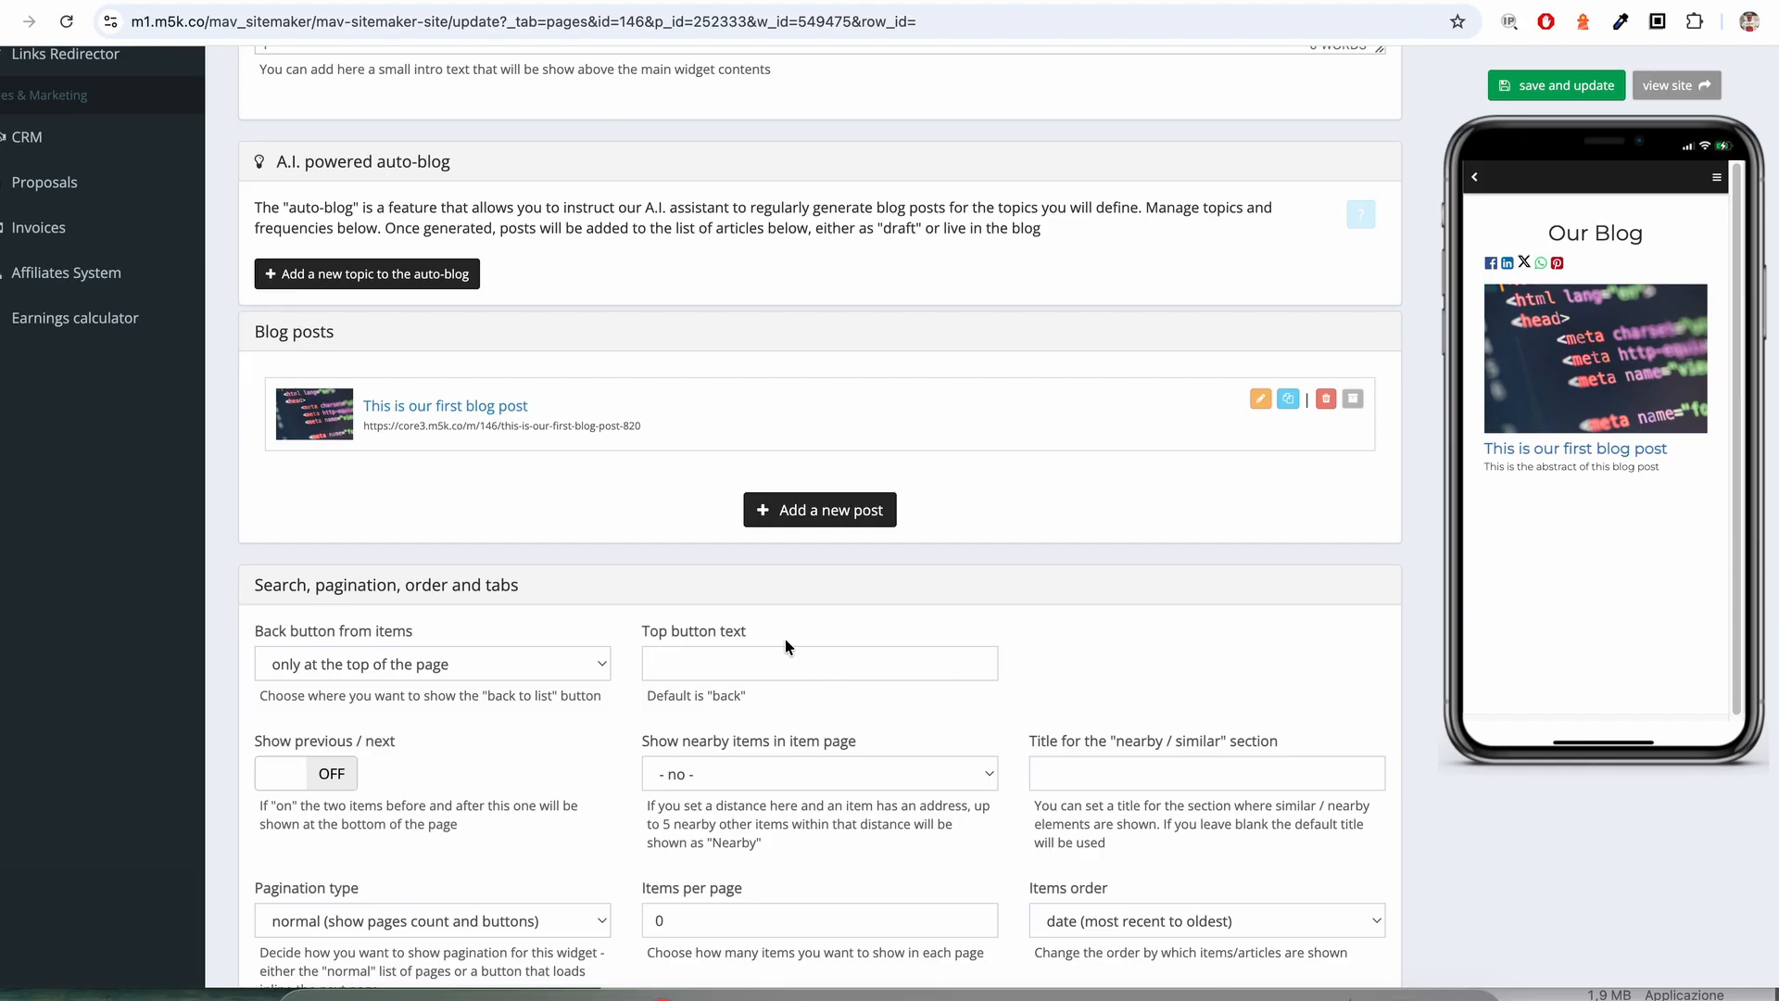
scroll(786, 637, up, 2)
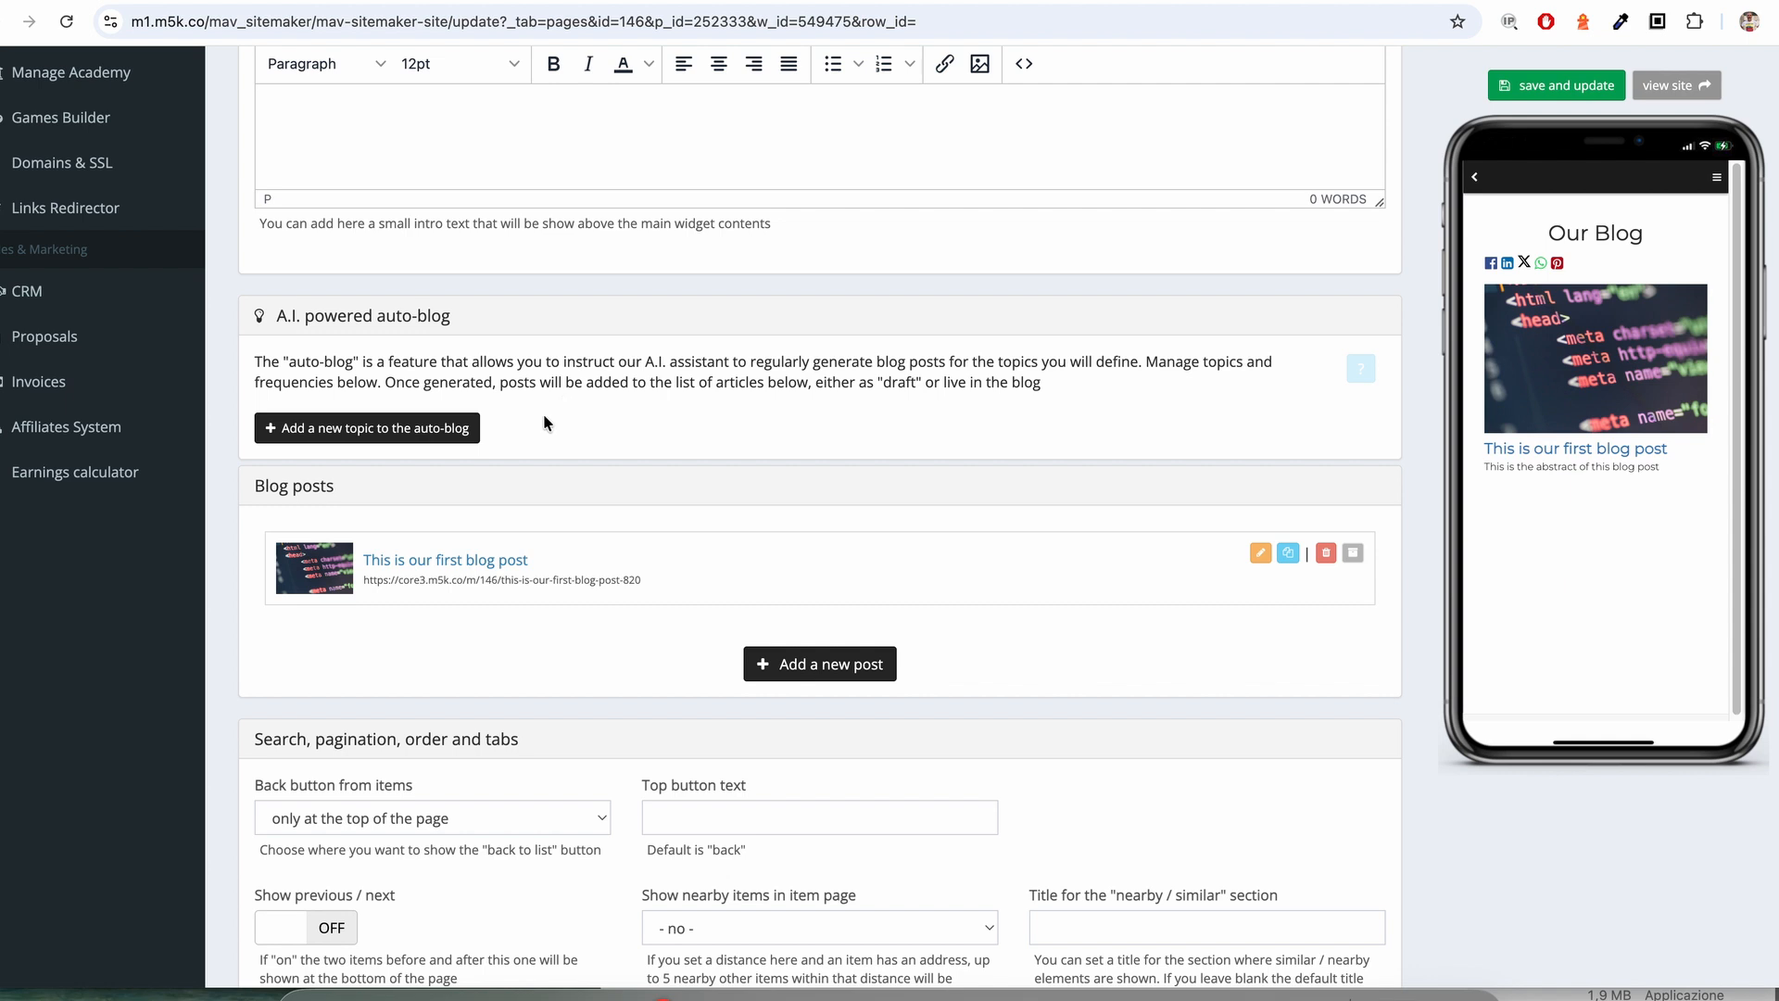
- Add a new auto-blog topic "seo" with the keywords "seo optimization, seo for small businesses"
click(408, 432)
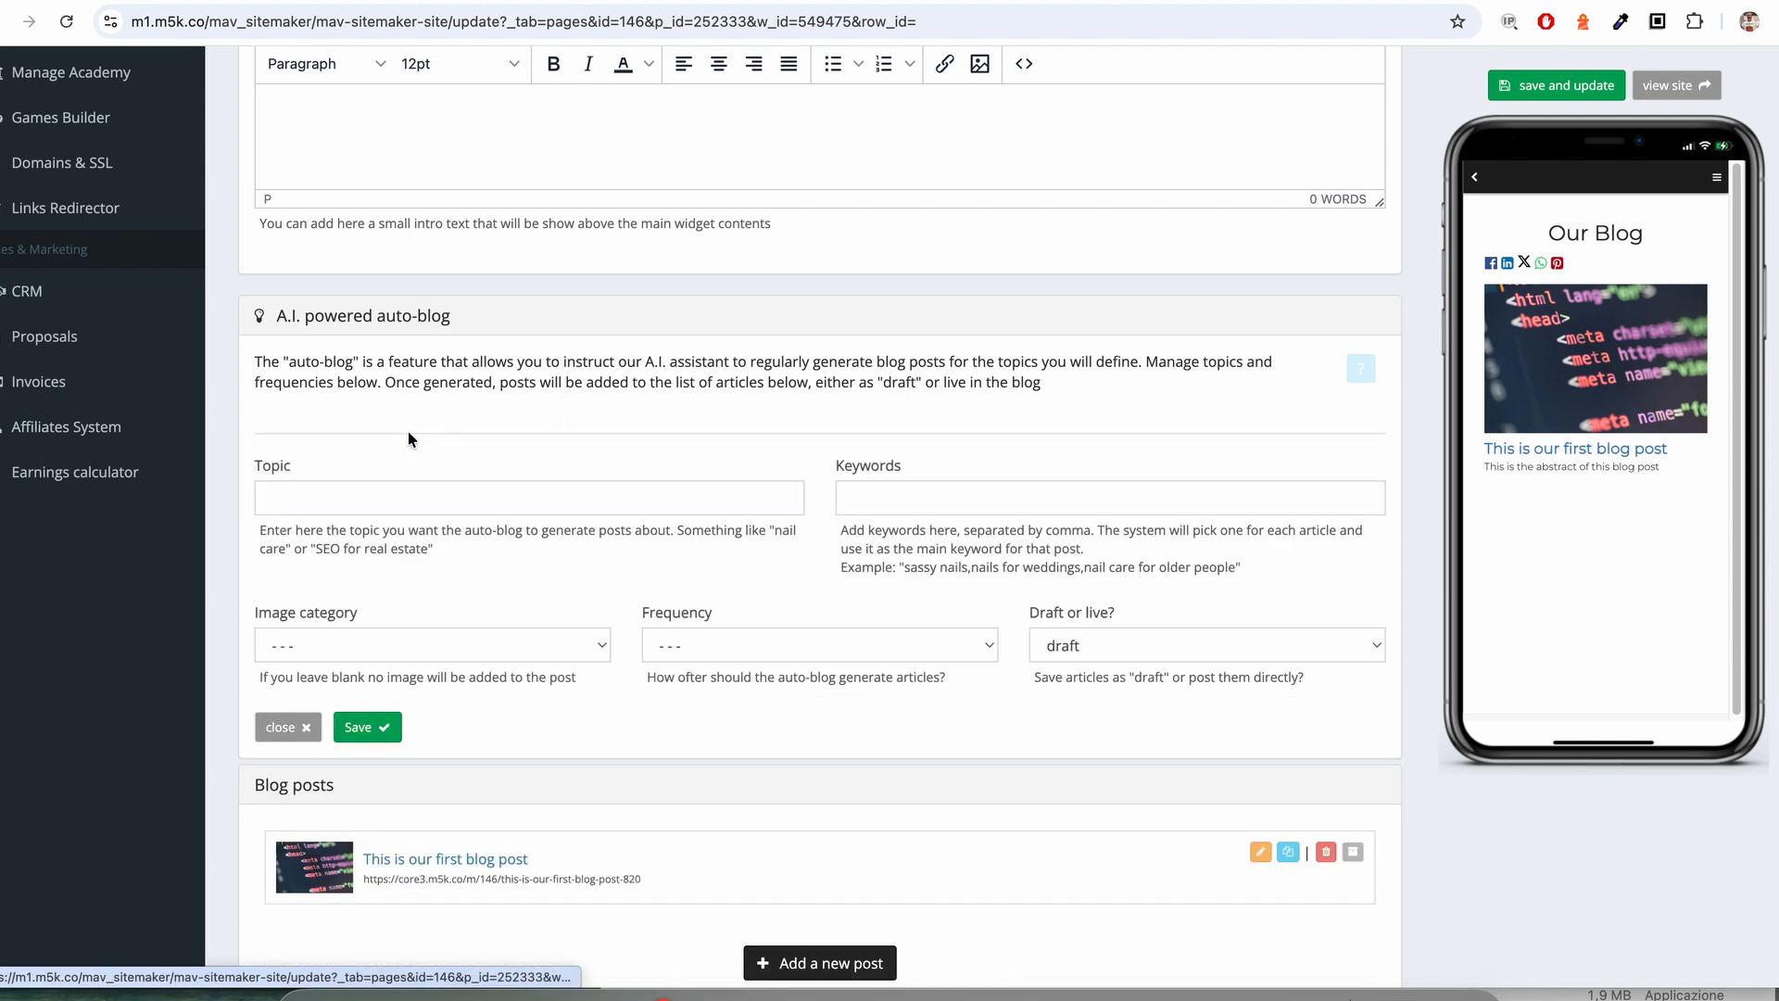
click(472, 501)
text(seo)
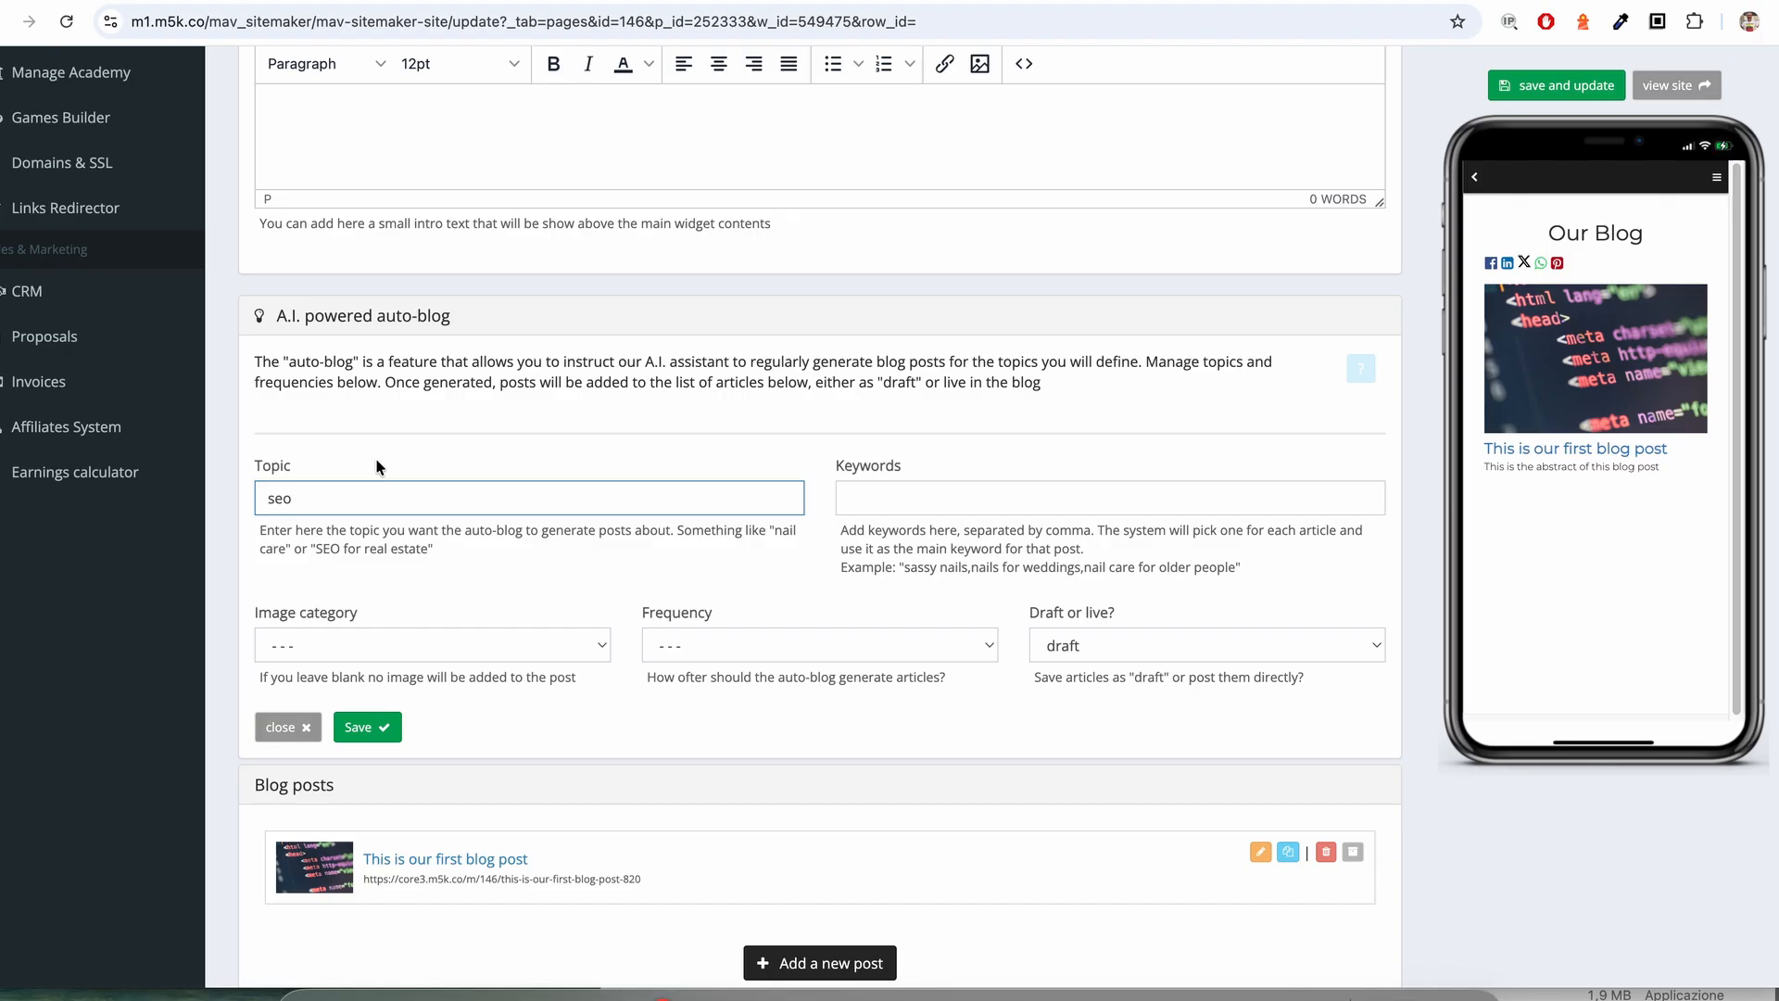
click(961, 493)
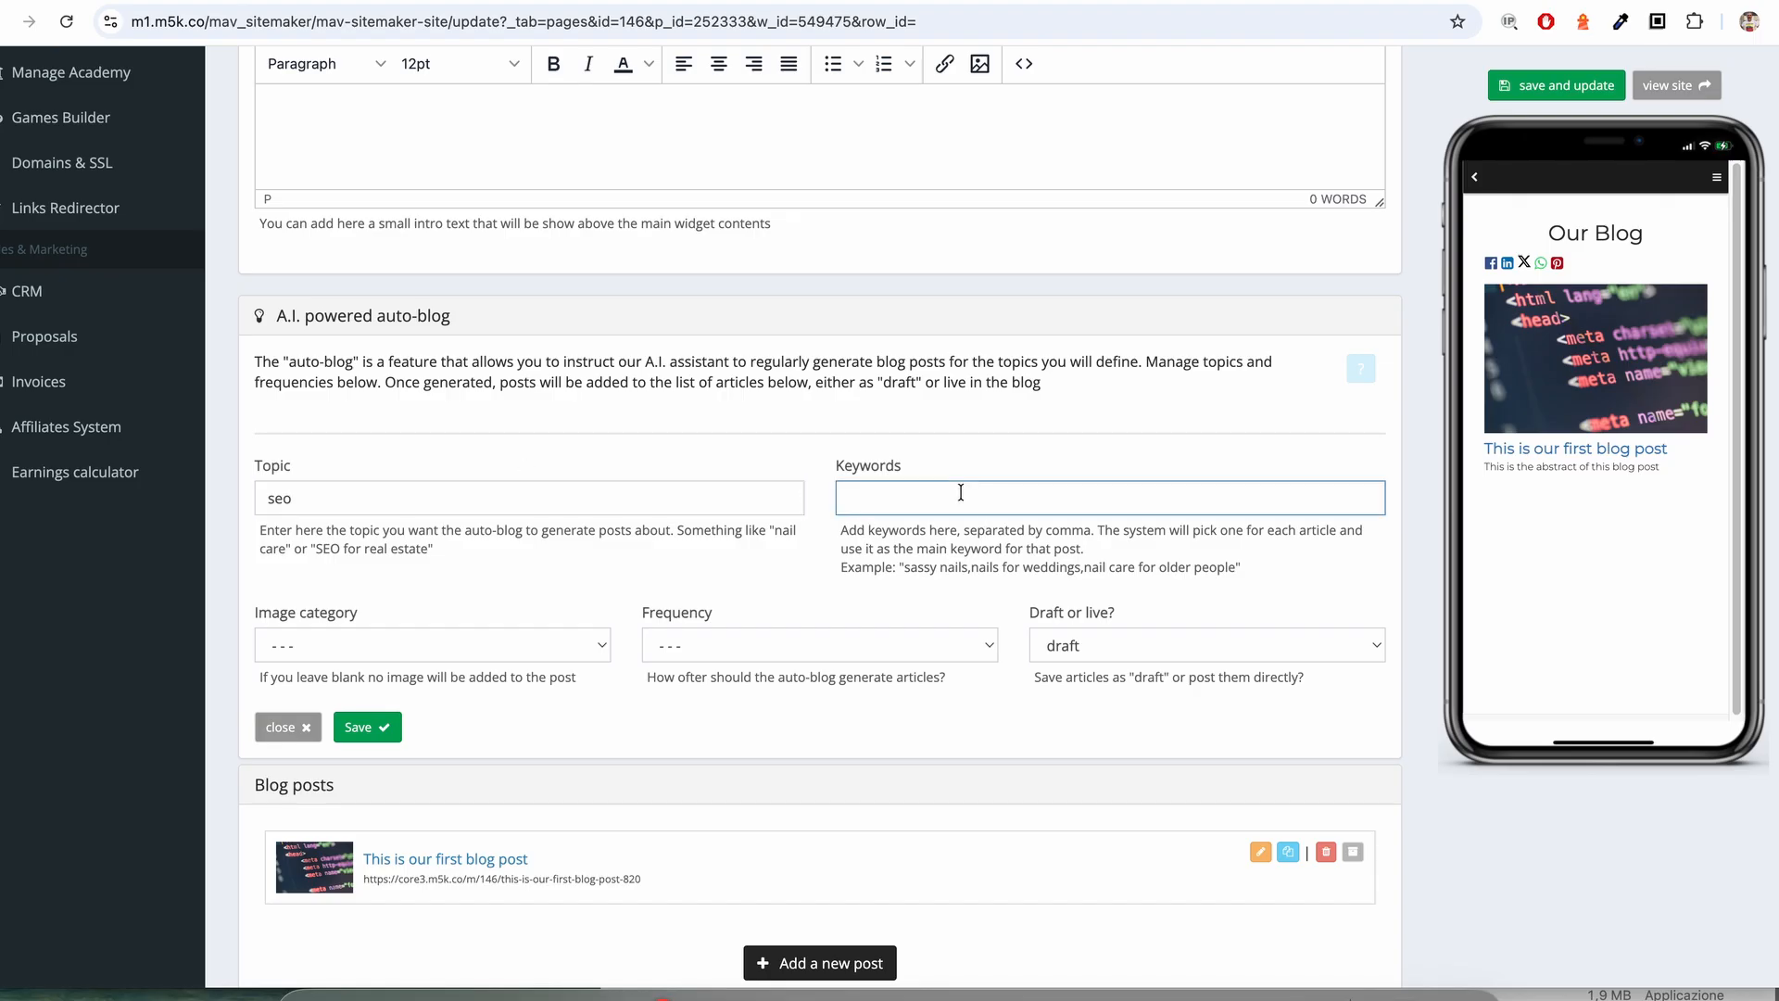
text(seo optimization, seo for small businesses)
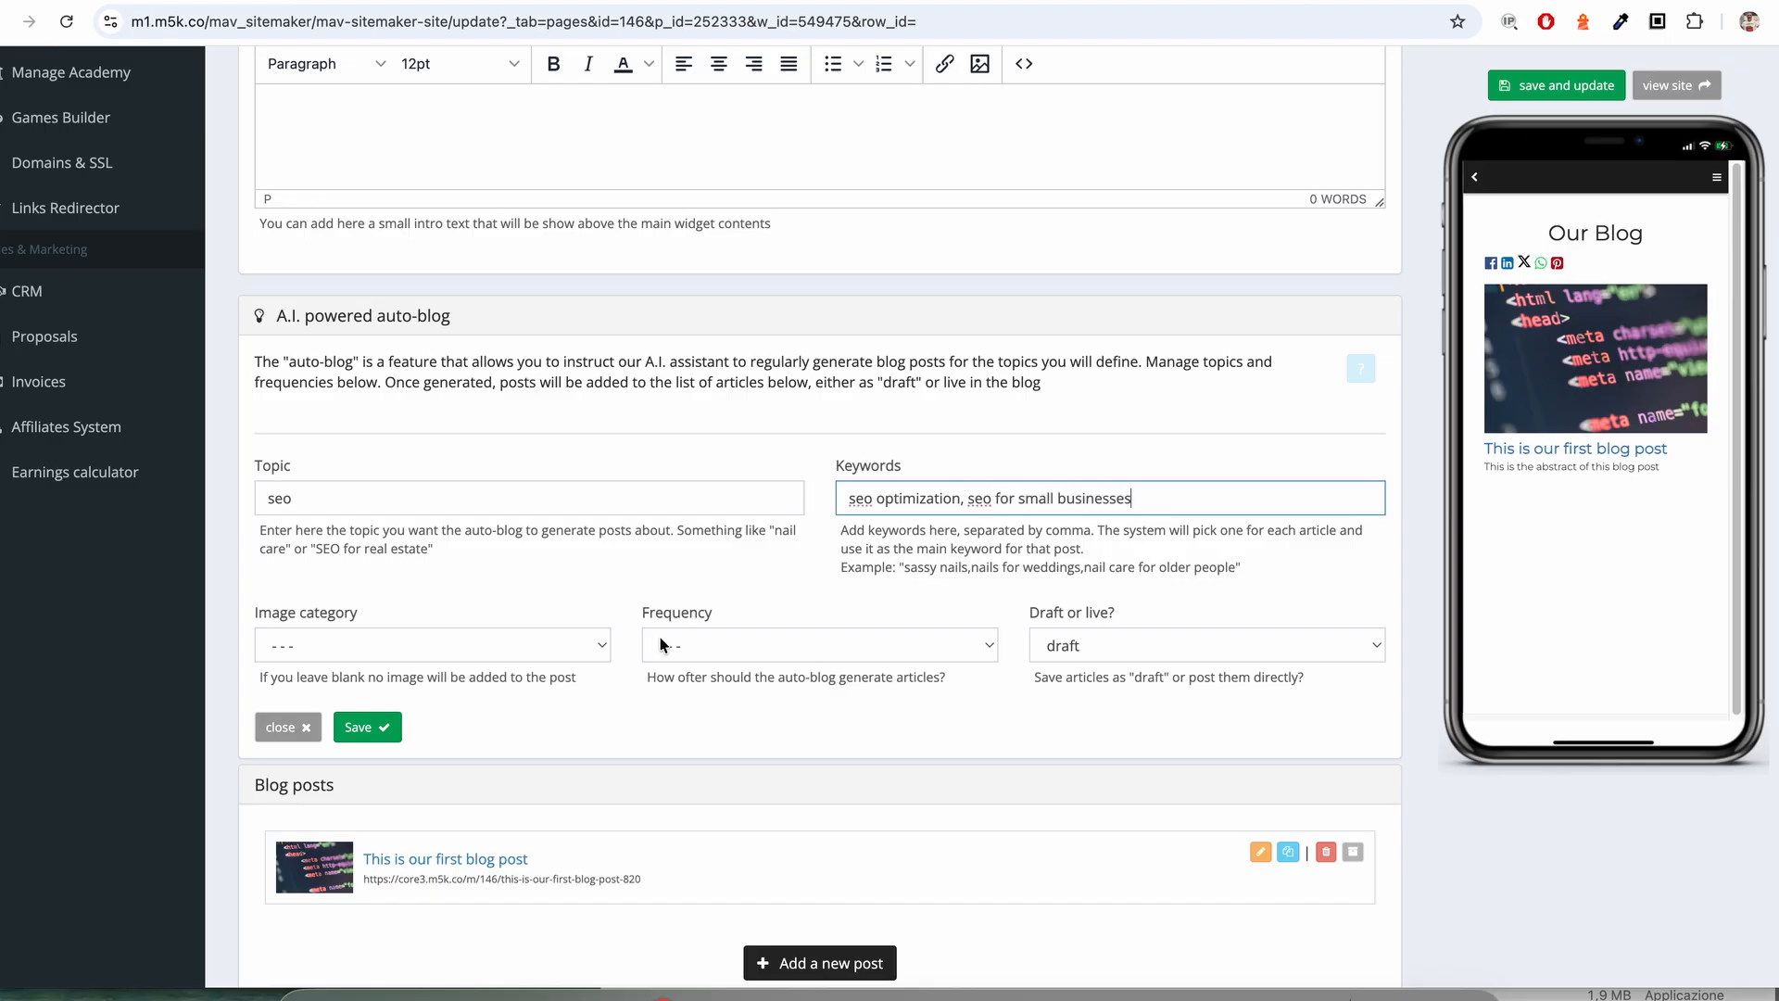
- Give the auto-blog topic the Computer image category and a frequency of every Monday, keep it as draft, and save it
click(414, 642)
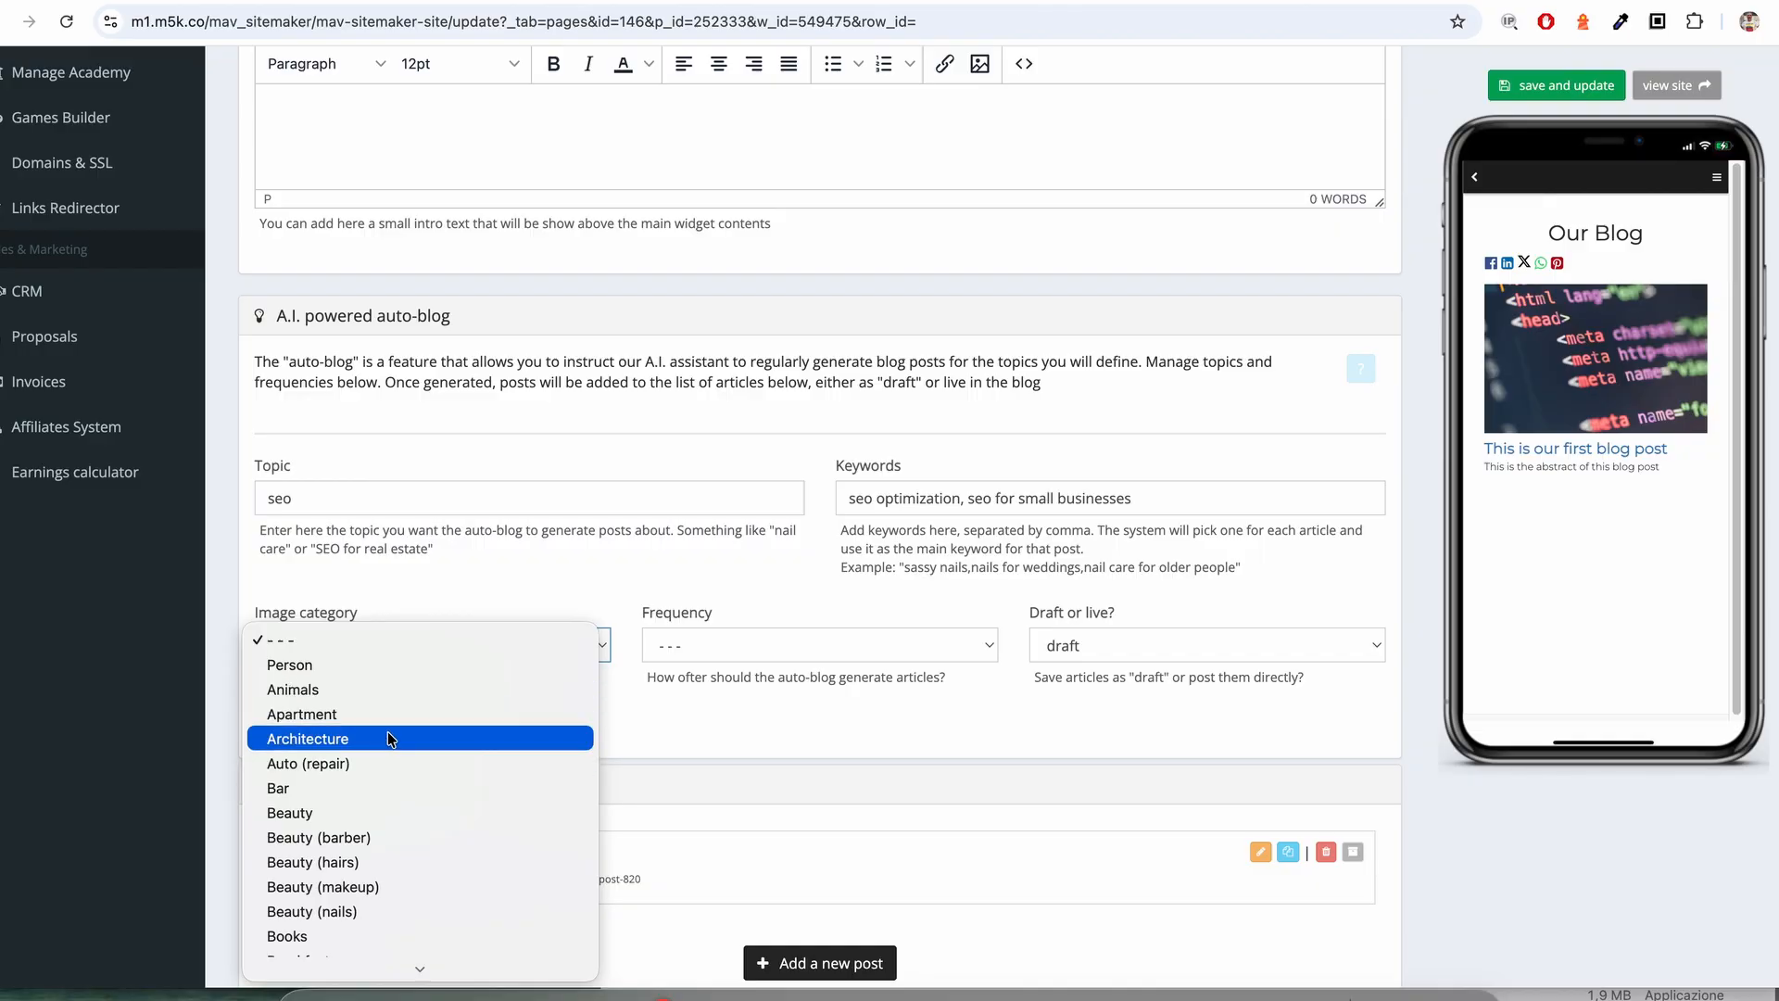
scroll(387, 731, down, 8)
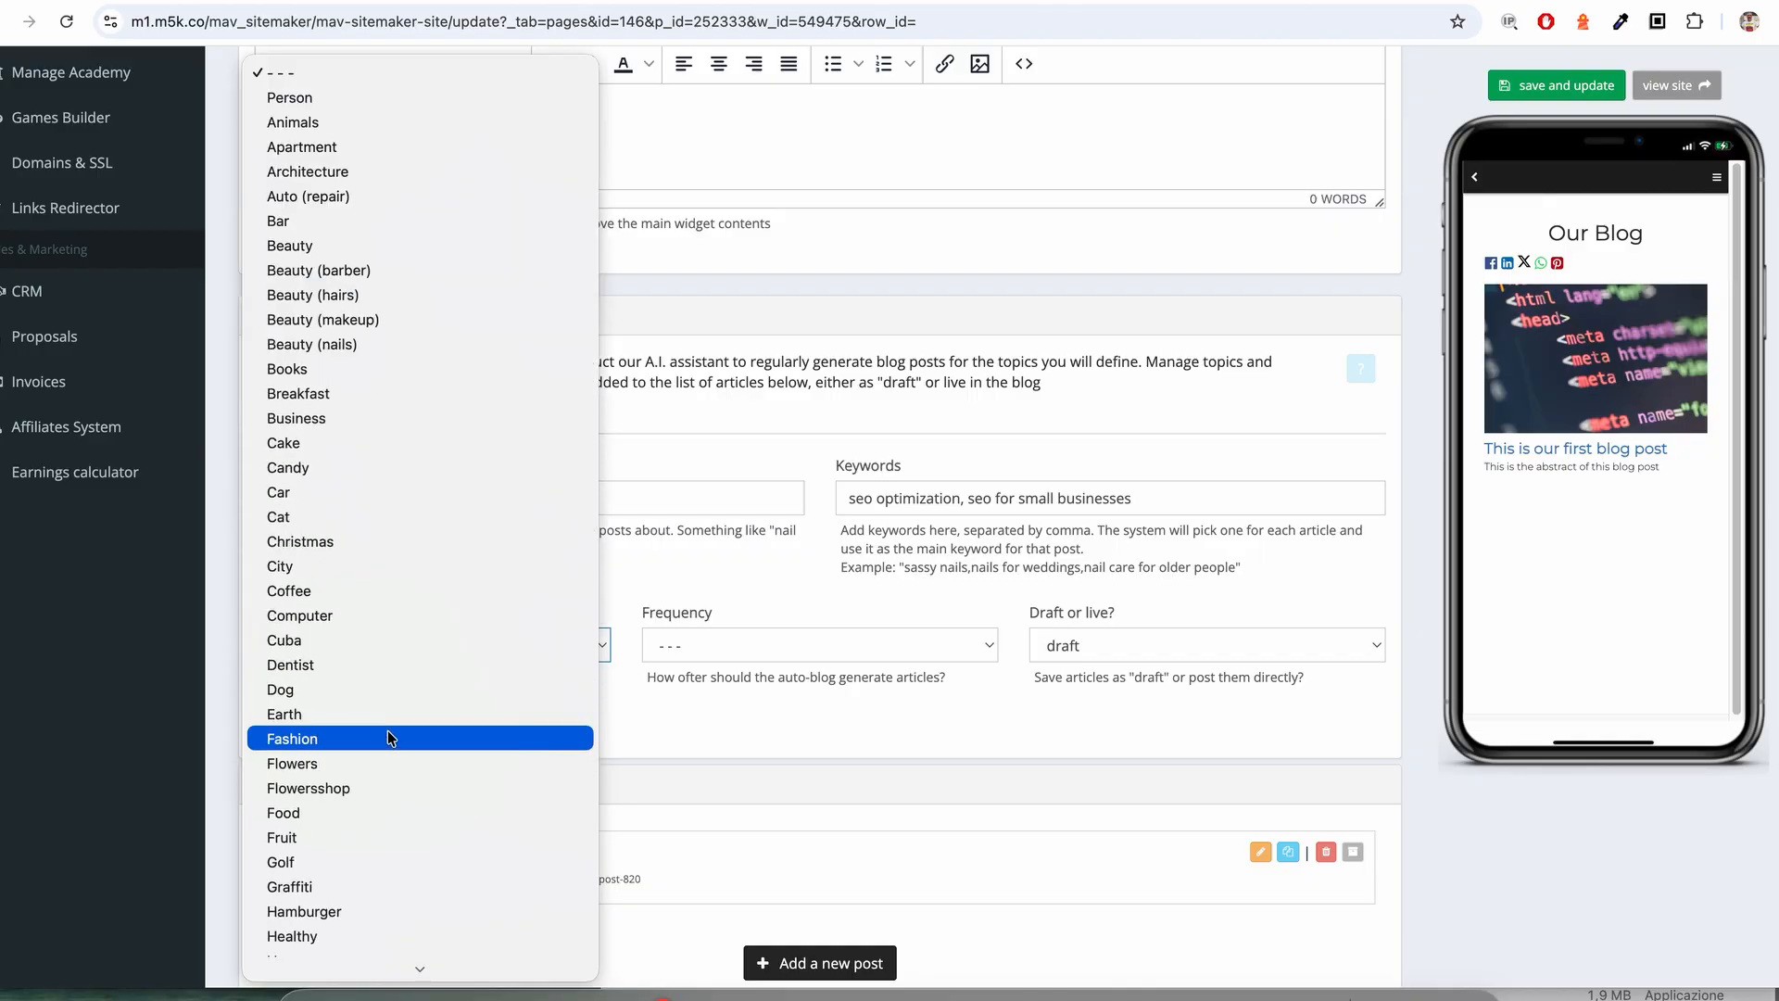
click(321, 621)
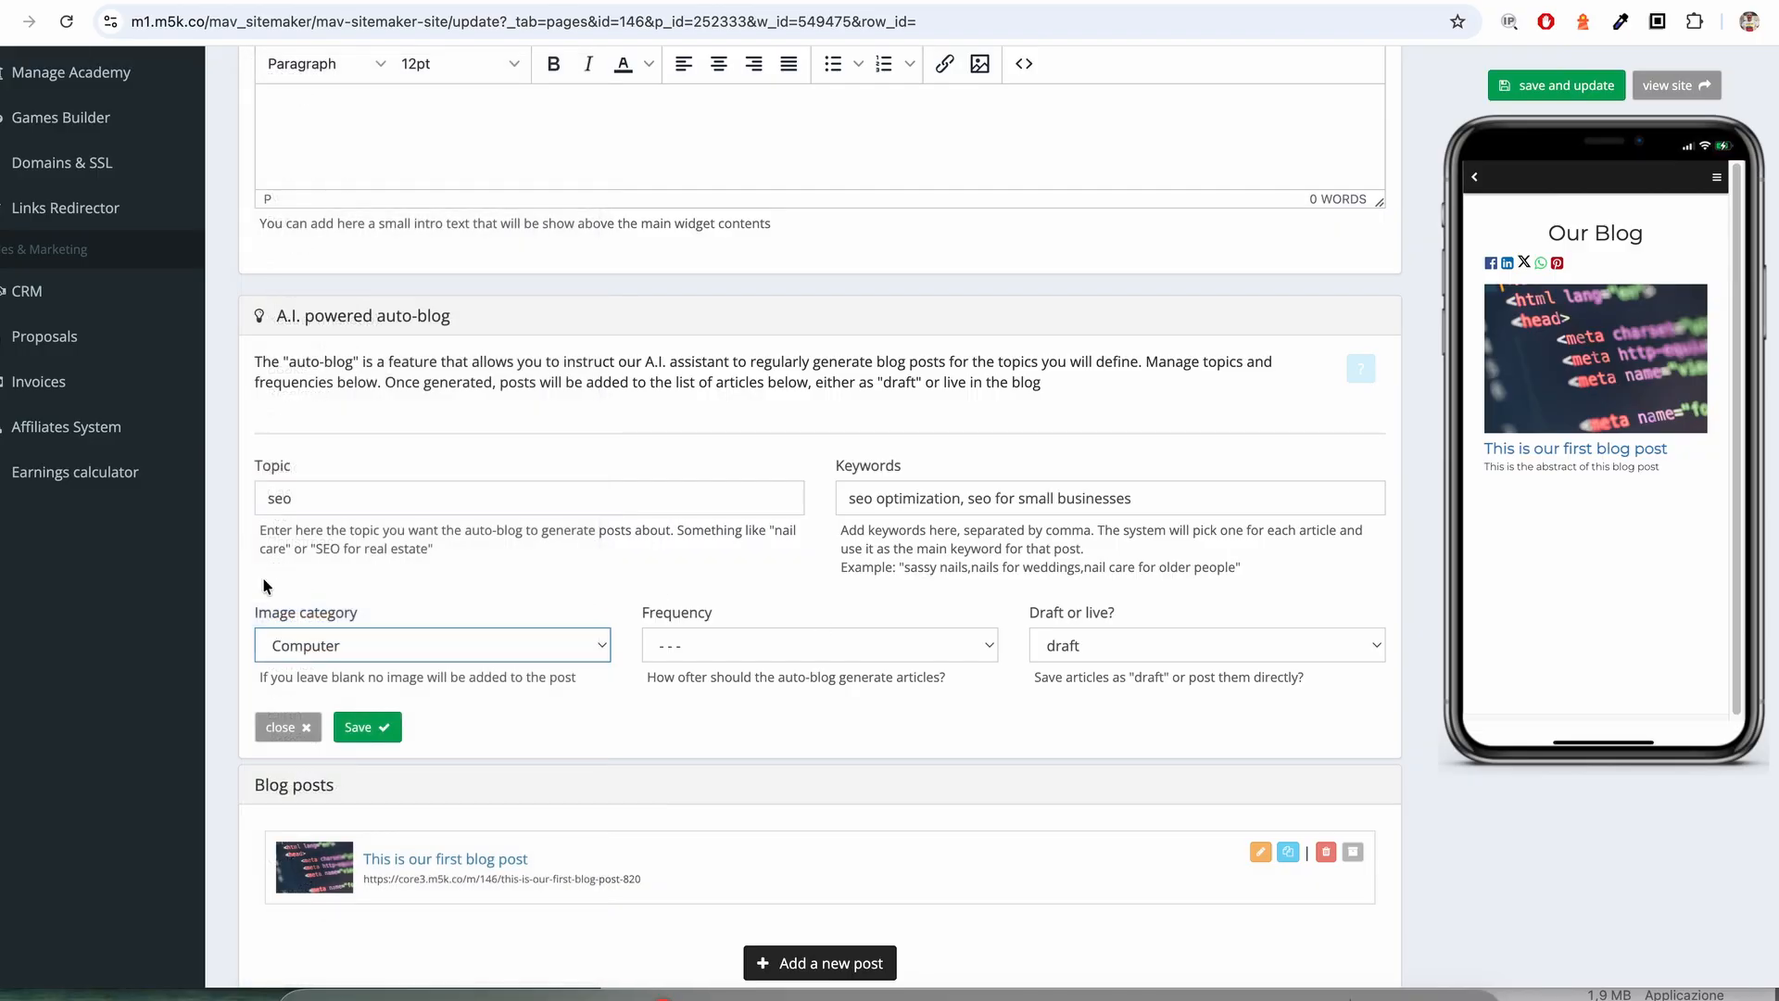
click(765, 646)
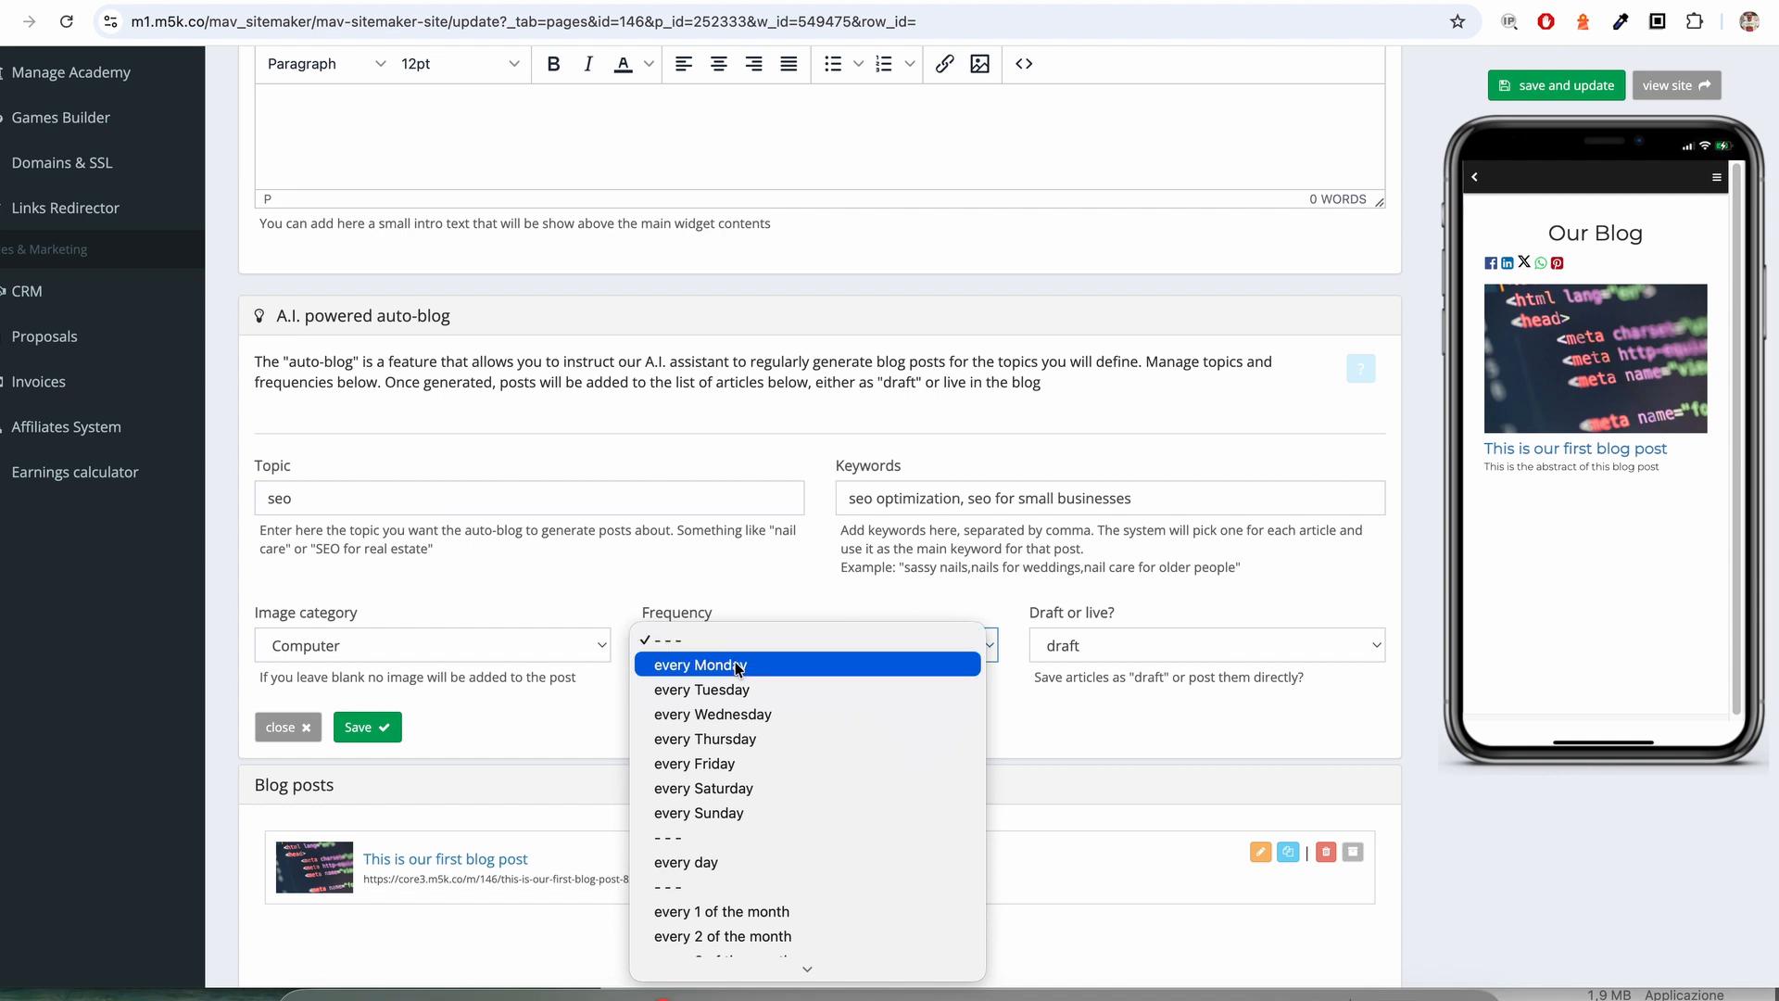
click(738, 667)
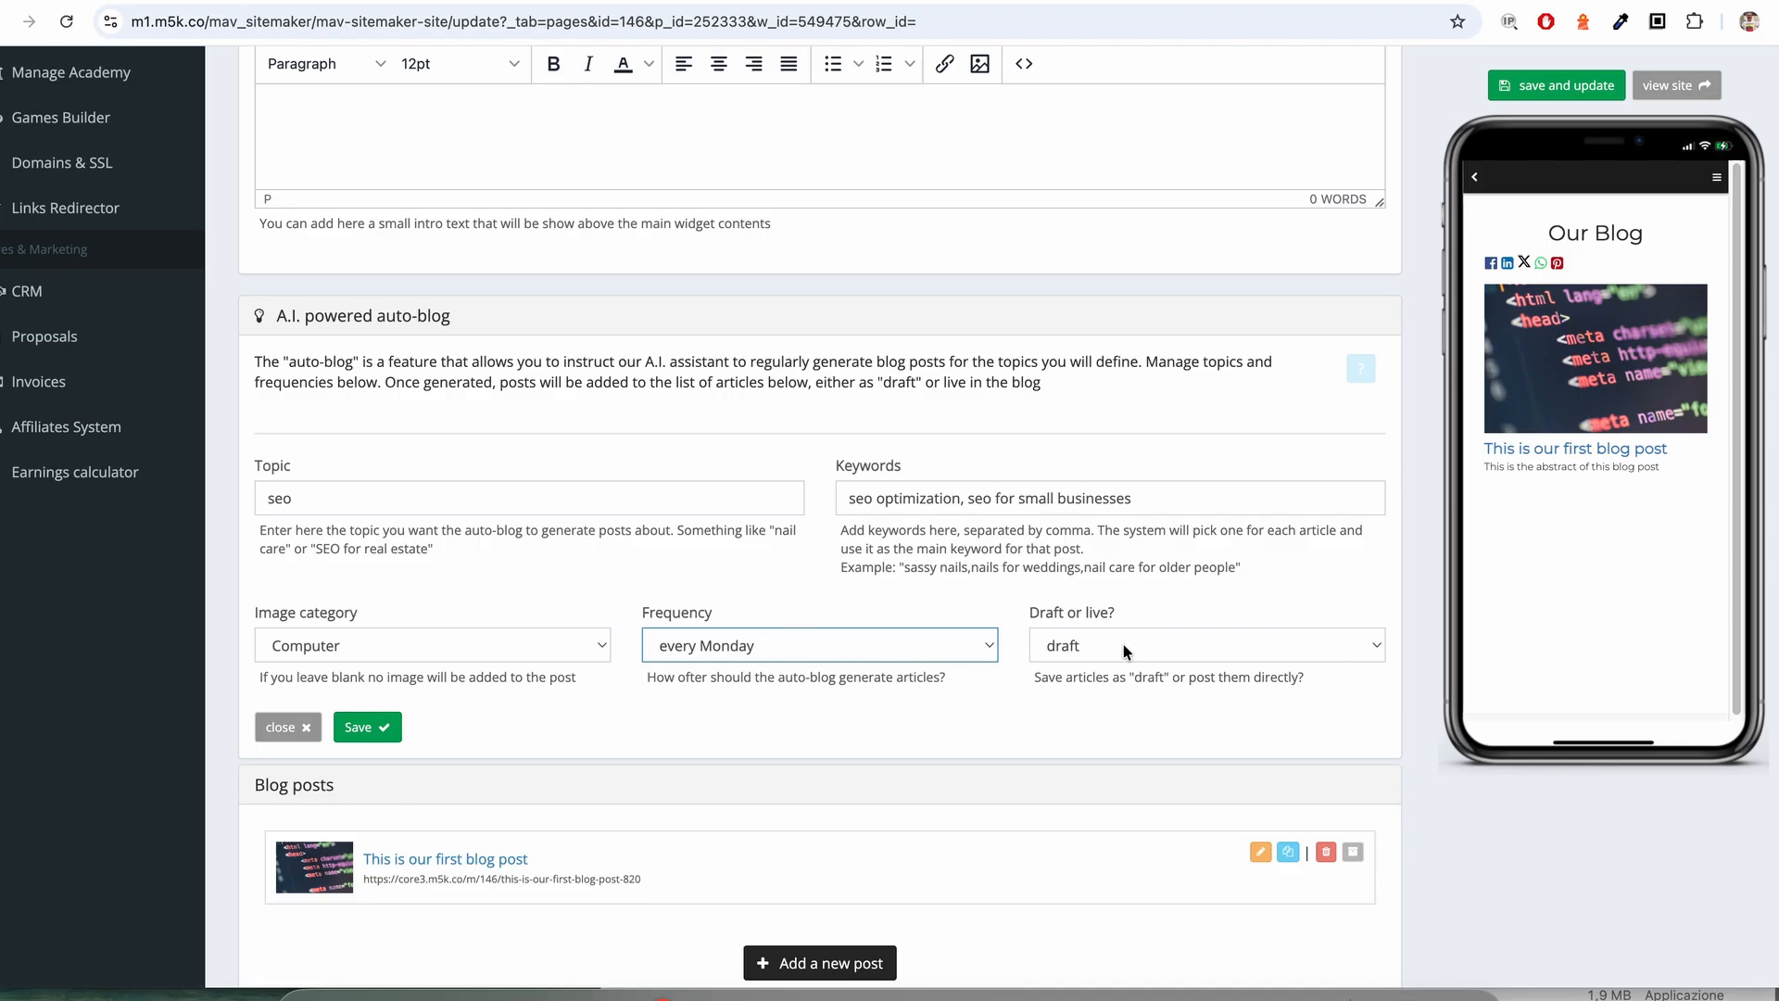
click(371, 728)
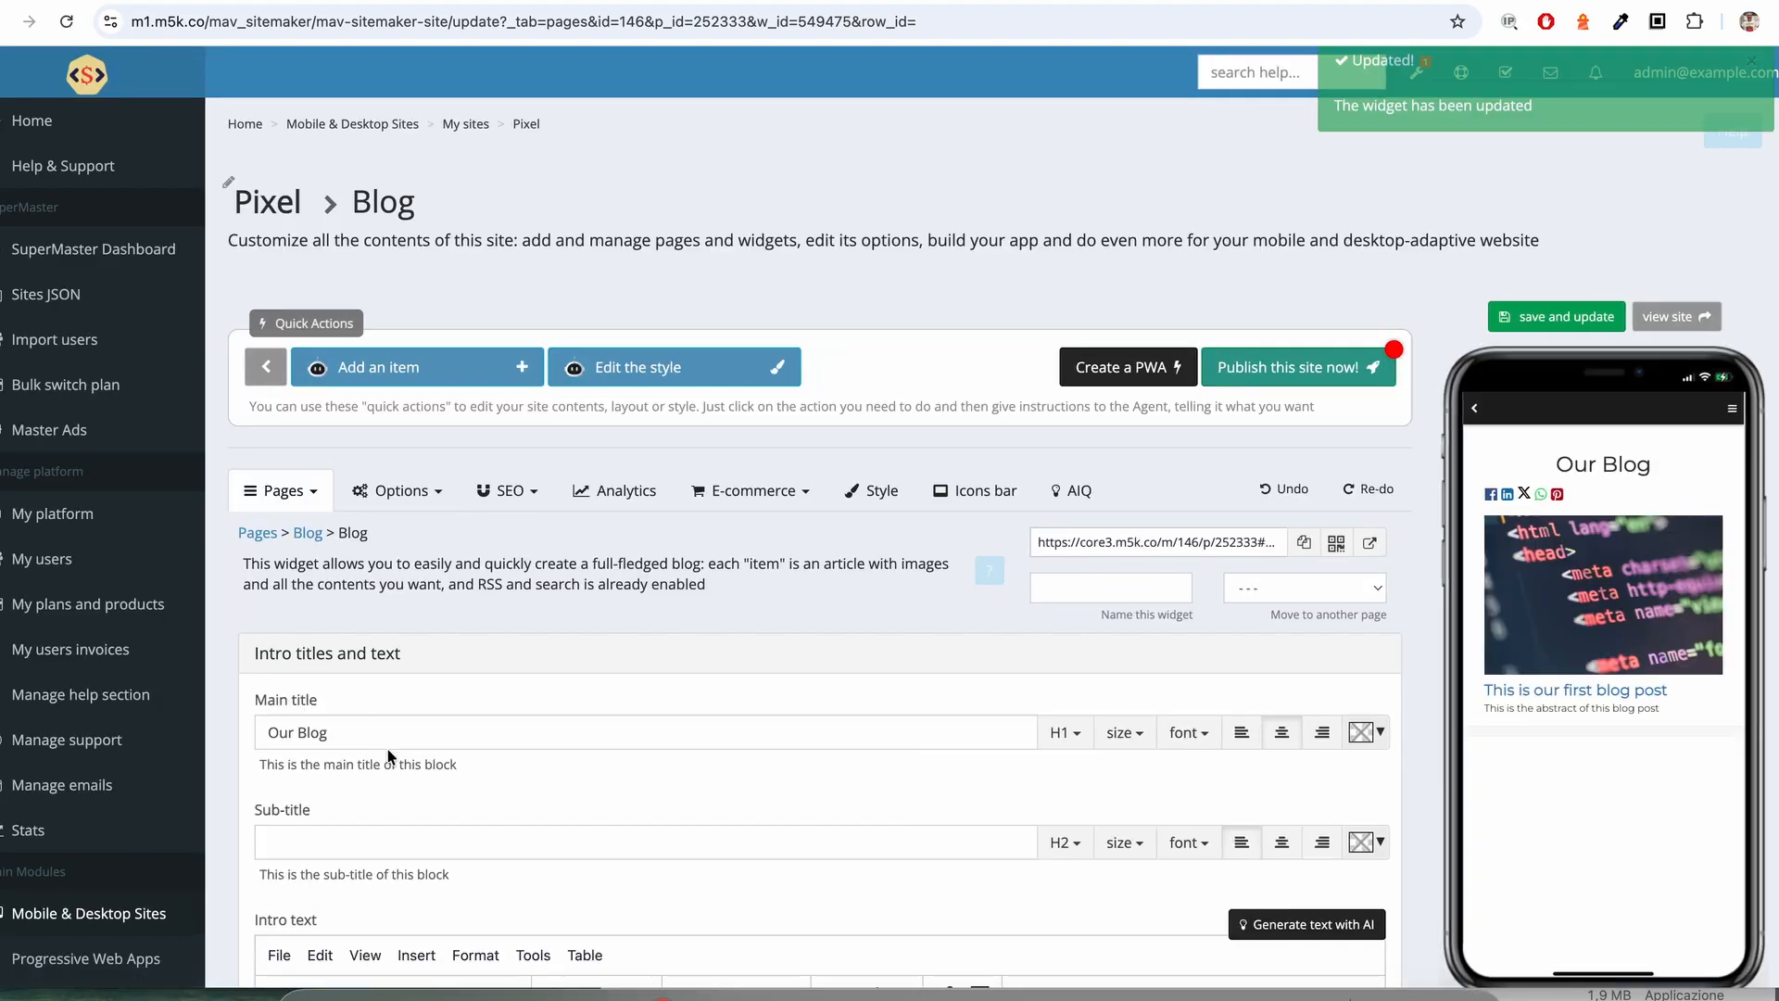
scroll(387, 749, down, 15)
scroll(500, 519, up, 3)
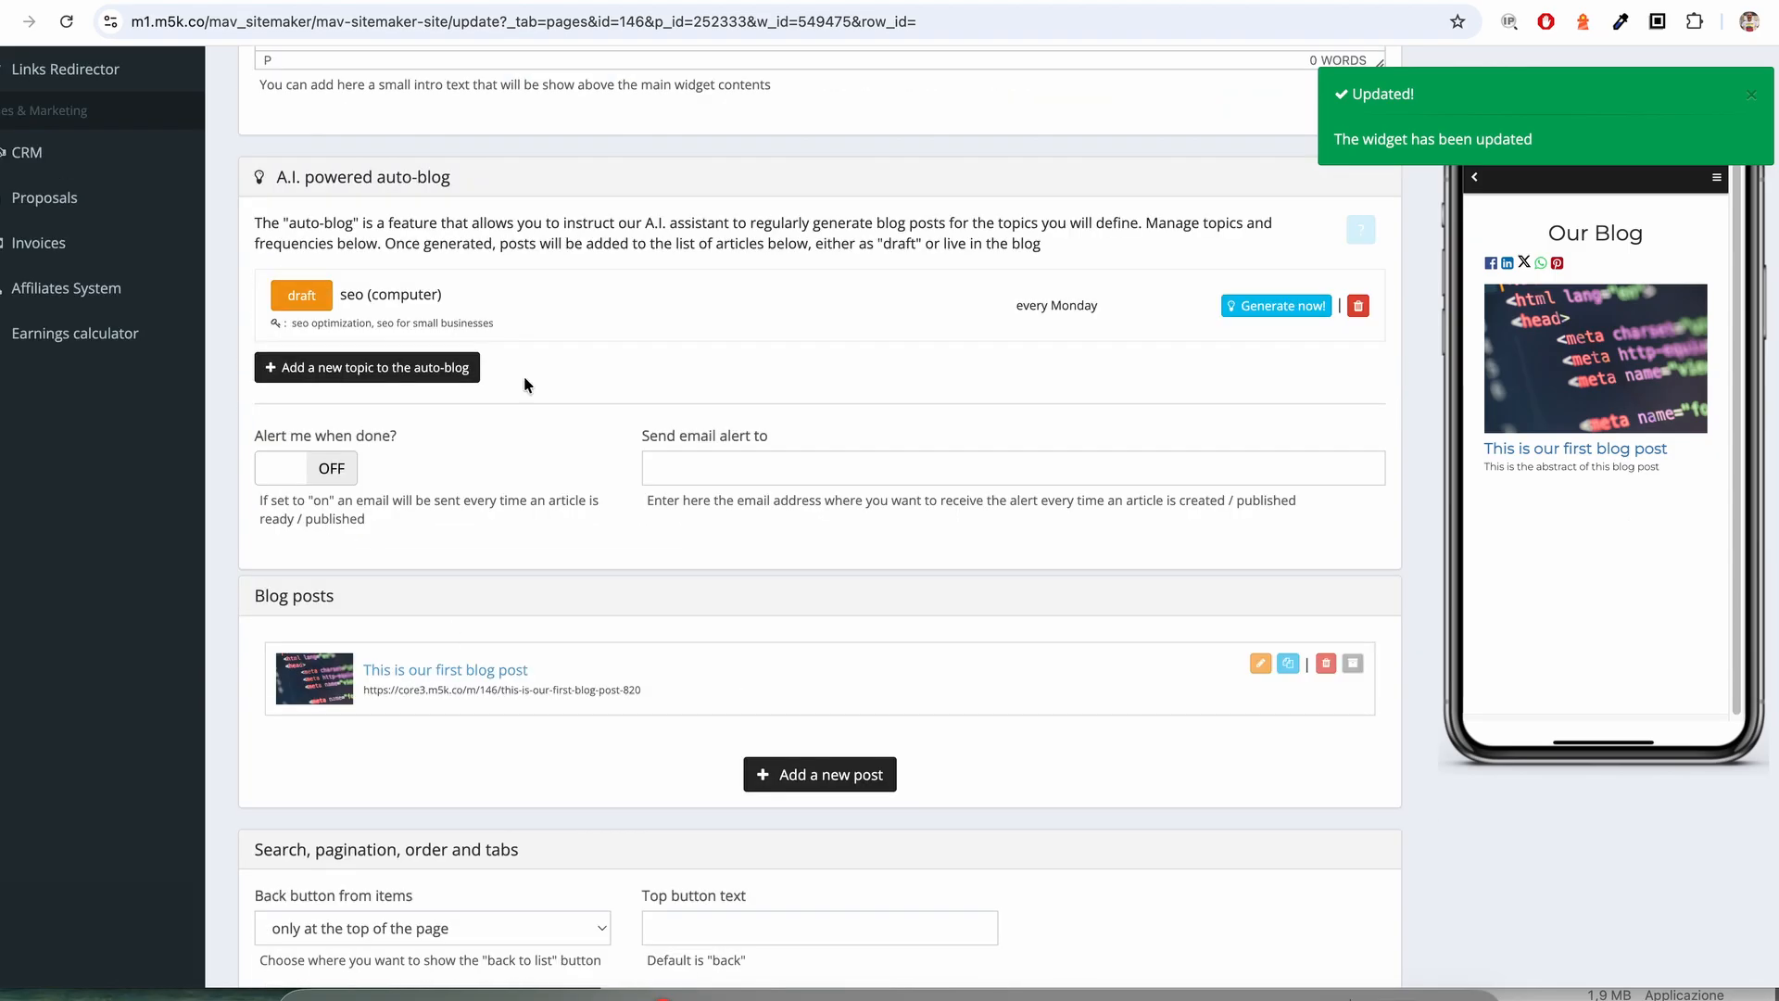